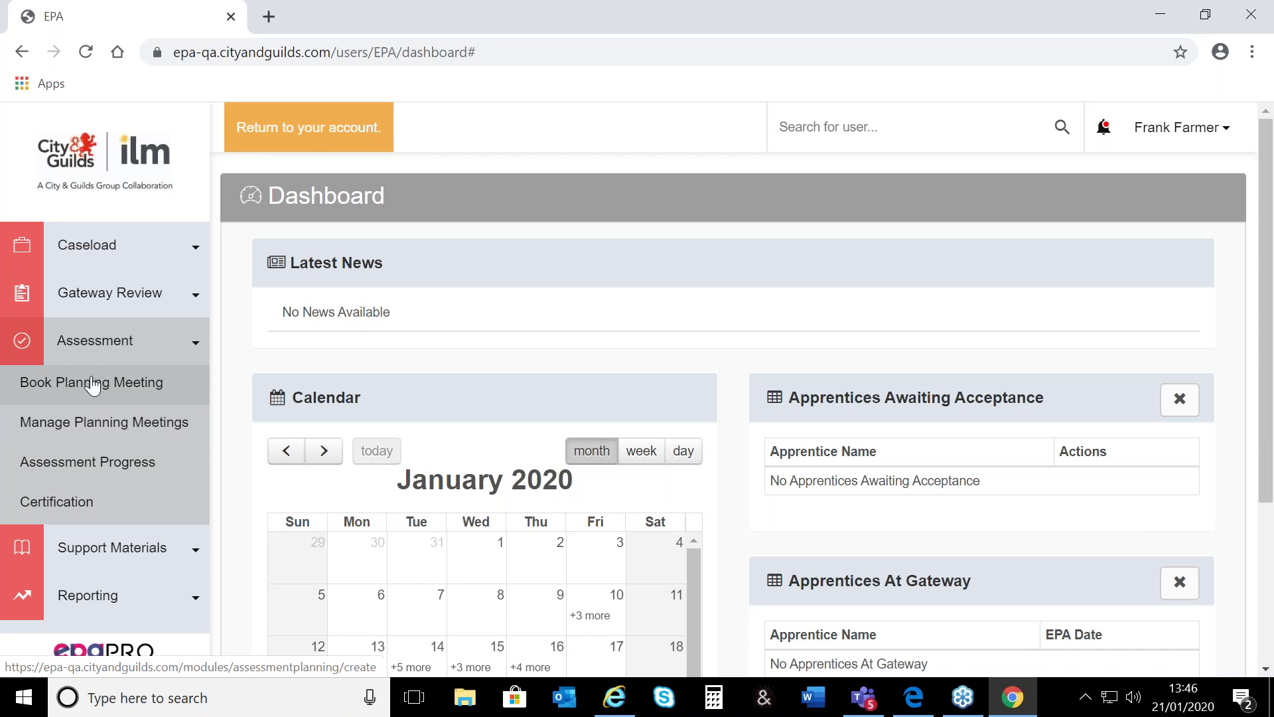
# - Open the Book Planning Meeting form and set the scheduled date to 23 January 2020
pyautogui.click(93, 383)
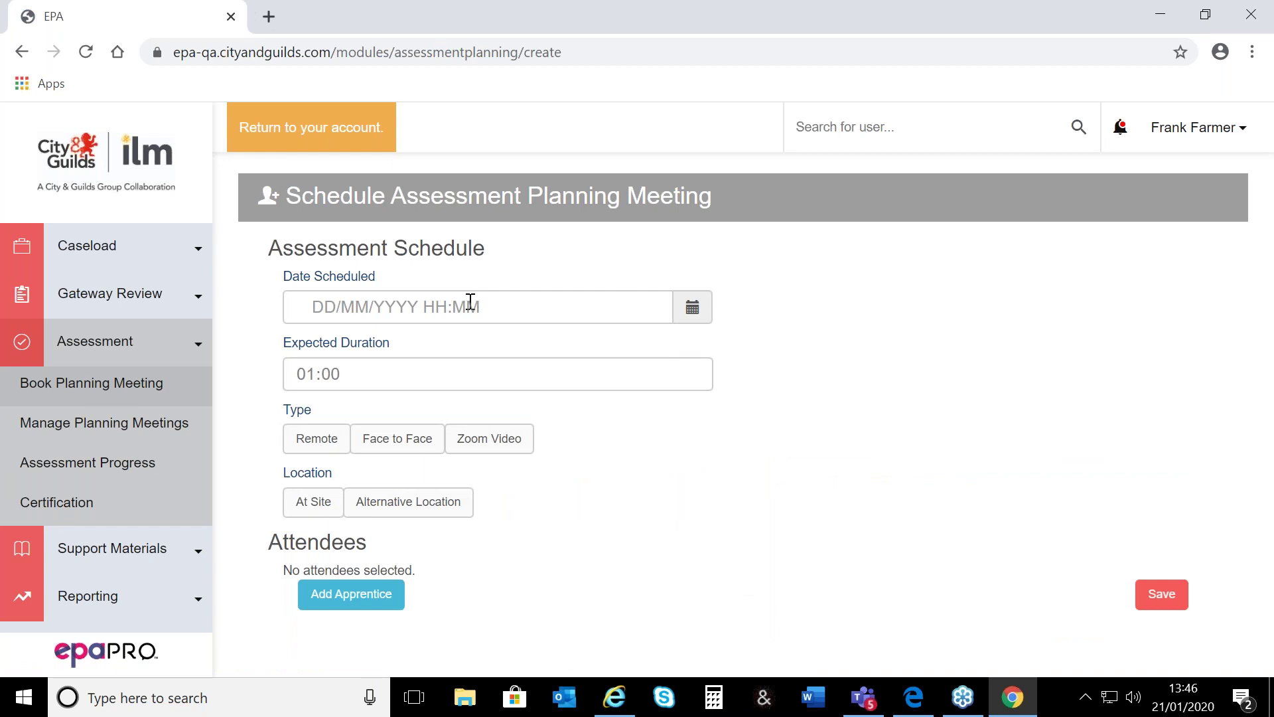
pyautogui.click(369, 307)
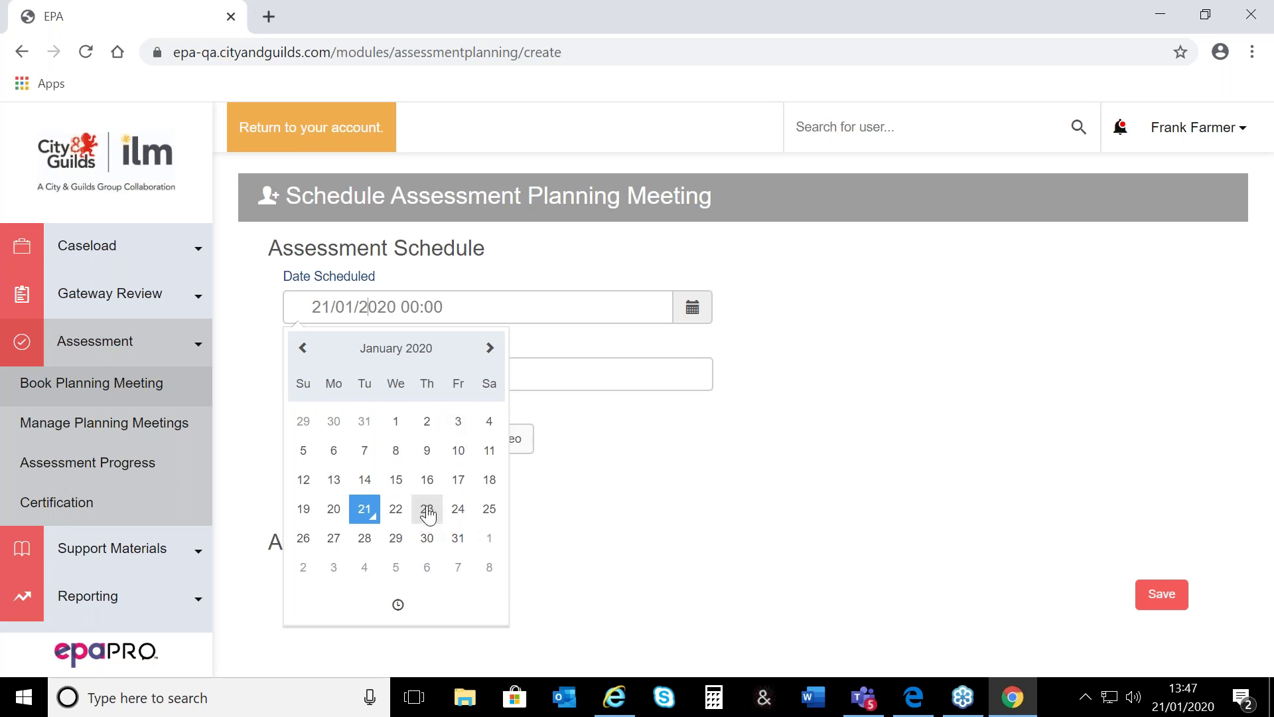
pyautogui.click(427, 509)
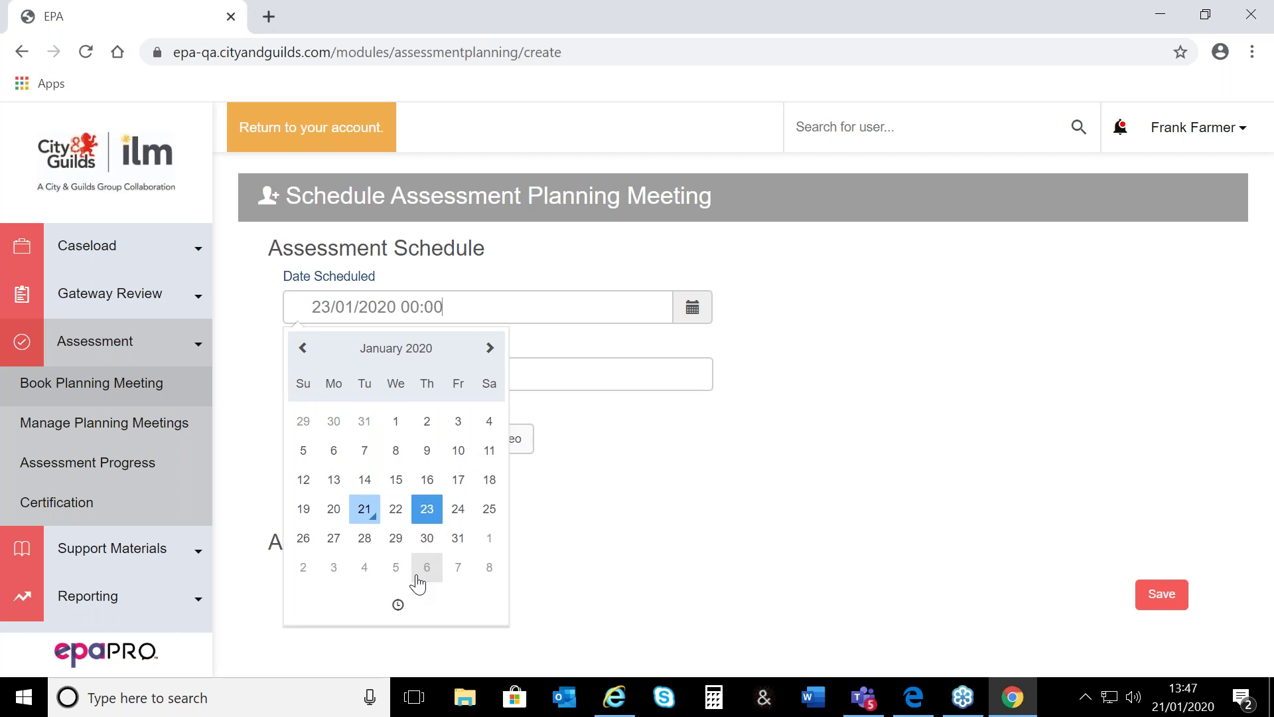
# - Set the meeting time to 10:15 with the hour and minute spinners
pyautogui.click(411, 612)
pyautogui.click(331, 414)
pyautogui.click(332, 415)
pyautogui.click(332, 415)
pyautogui.click(331, 415)
pyautogui.click(332, 415)
pyautogui.click(332, 415)
pyautogui.click(332, 415)
pyautogui.click(332, 414)
pyautogui.click(332, 414)
pyautogui.click(331, 415)
pyautogui.click(459, 408)
pyautogui.click(459, 408)
pyautogui.doubleClick(459, 408)
pyautogui.doubleClick(459, 408)
pyautogui.doubleClick(459, 408)
pyautogui.tripleClick(459, 408)
pyautogui.tripleClick(459, 408)
pyautogui.click(459, 408)
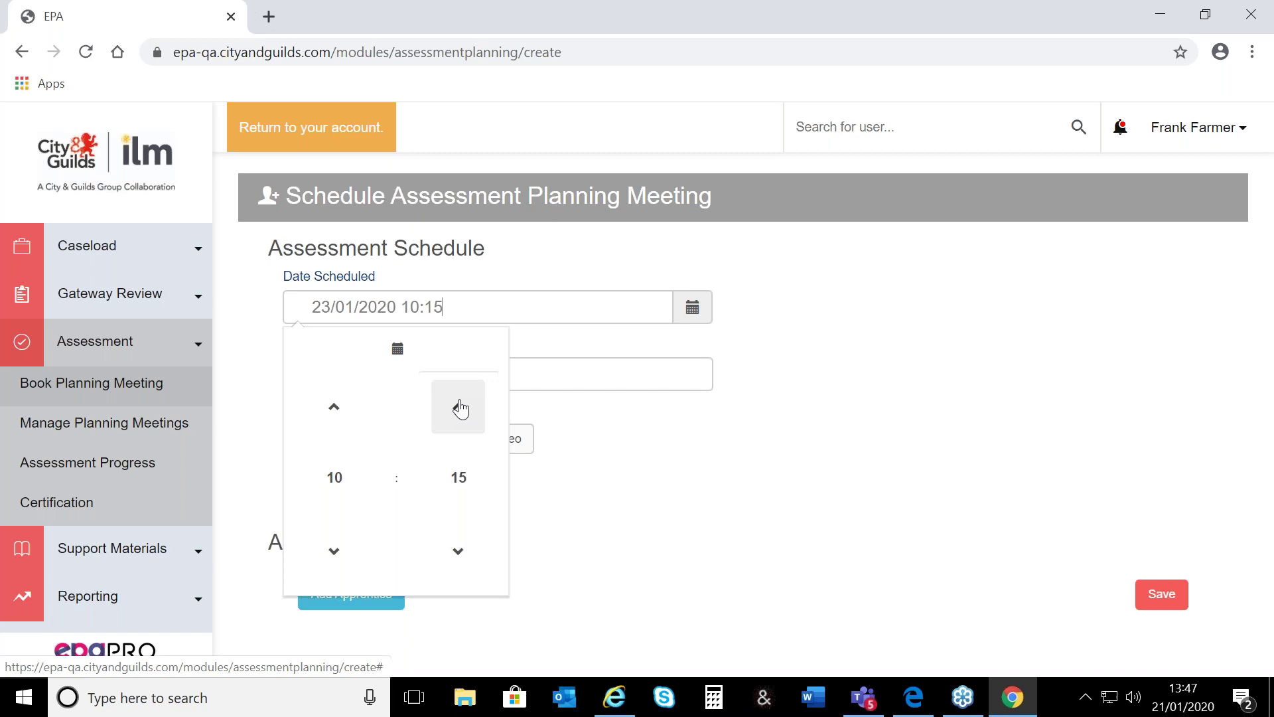
pyautogui.click(561, 348)
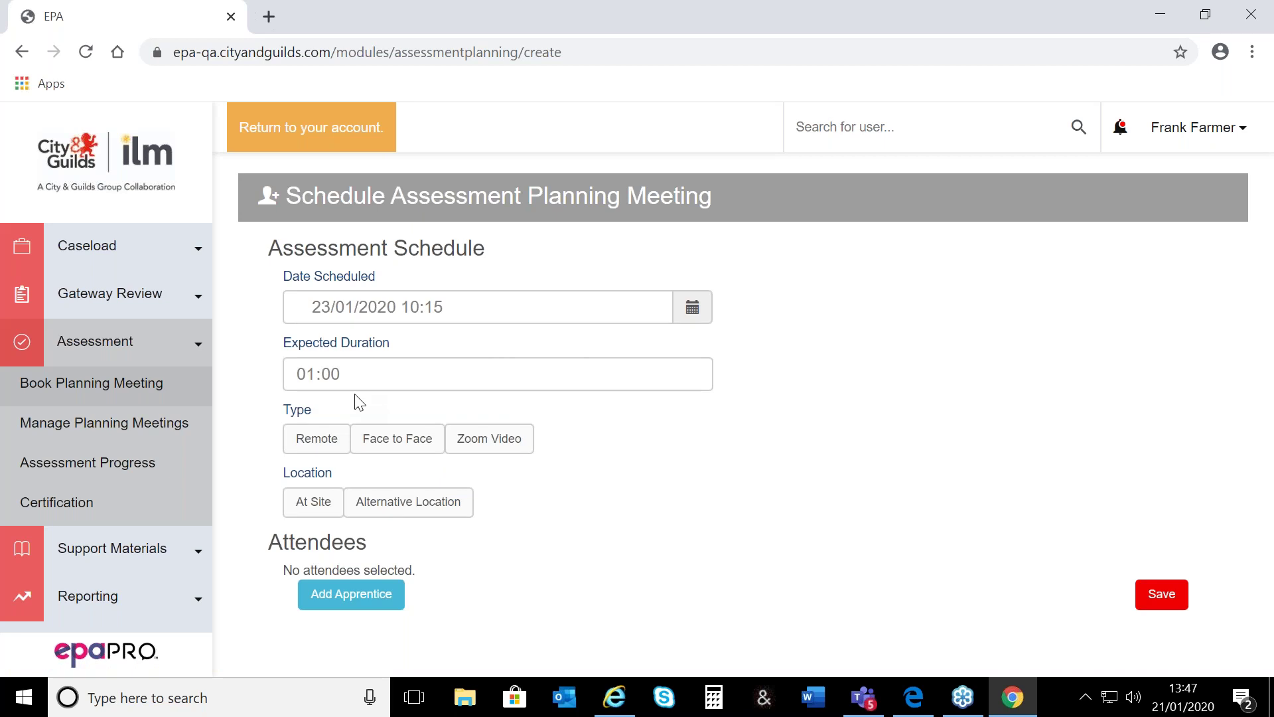
# - Make the meeting Remote with URL ww.gtw.co.uk and set the location to At Site
pyautogui.click(308, 439)
pyautogui.click(309, 479)
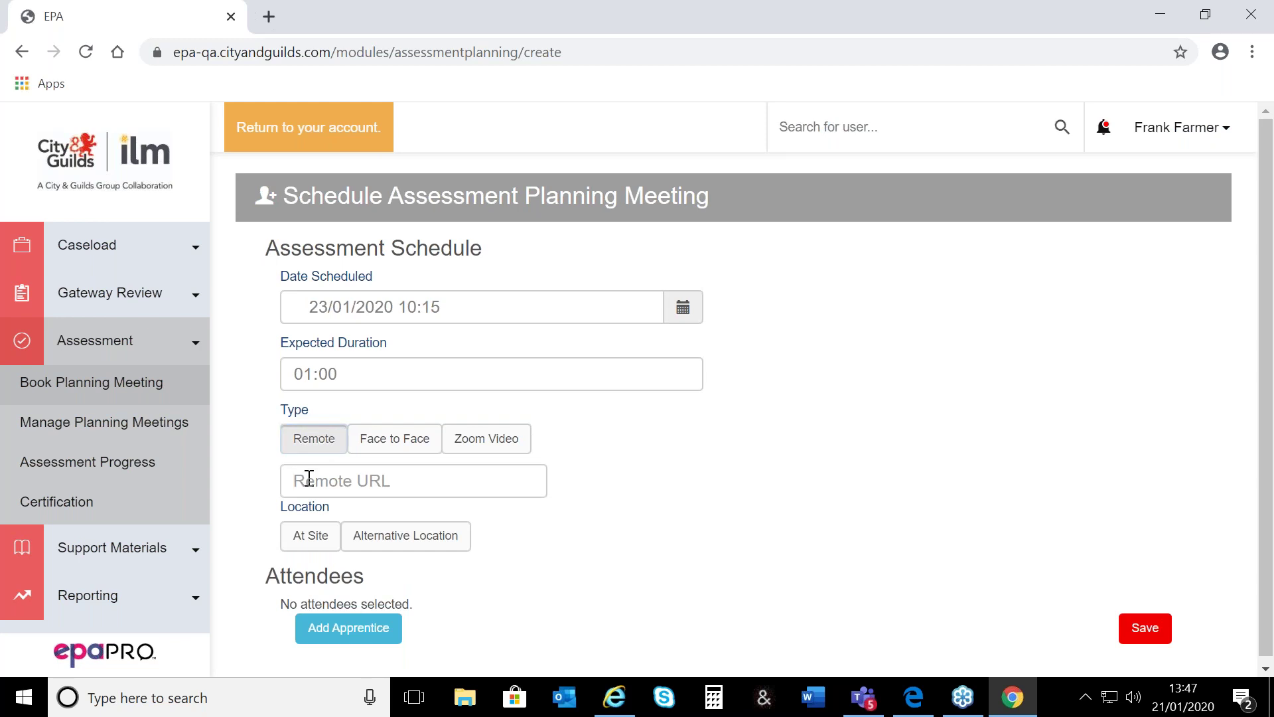
pyautogui.write('ww.gtw.co.uk')
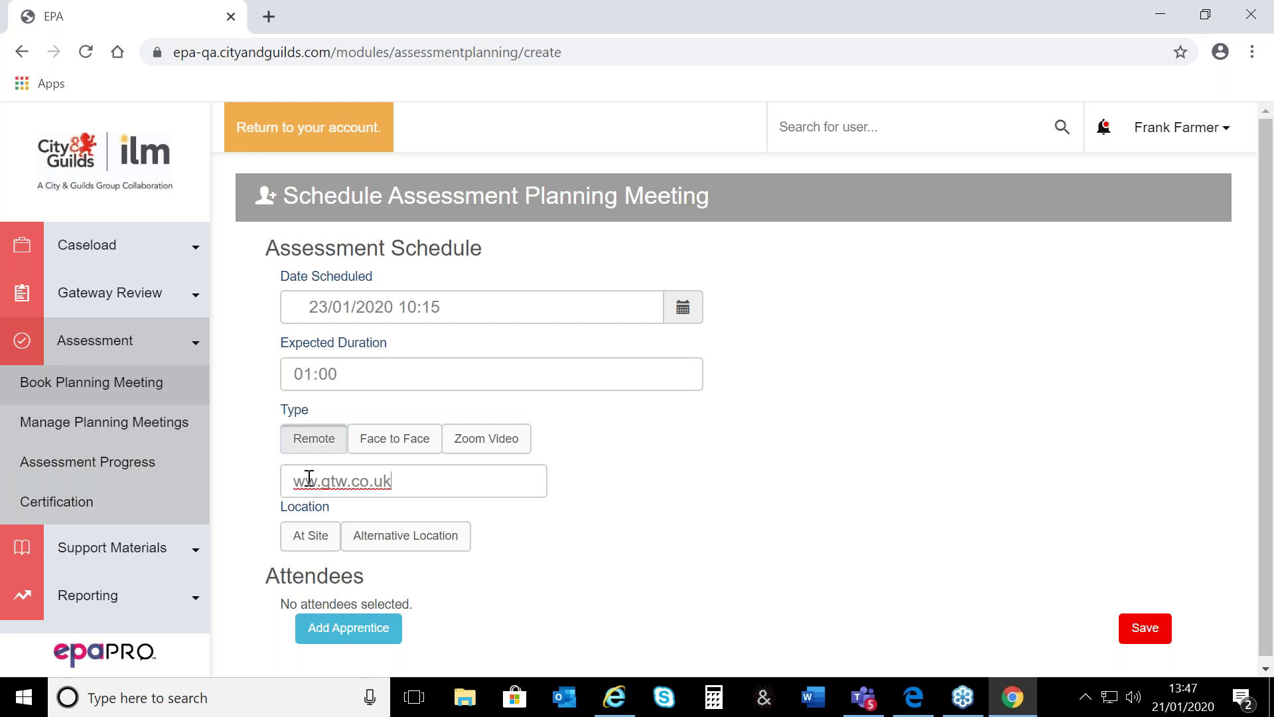
pyautogui.click(310, 535)
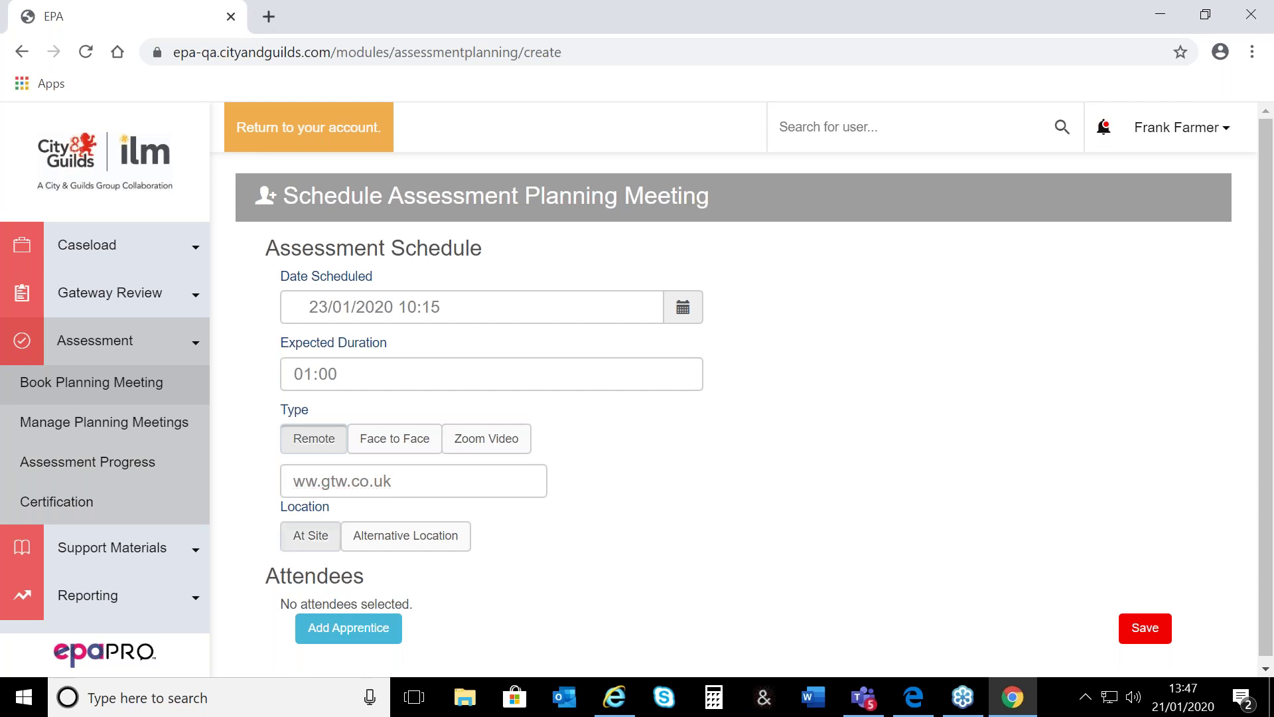
# - Search the Add Attendee dialog for the apprentice by name and add them
pyautogui.click(365, 639)
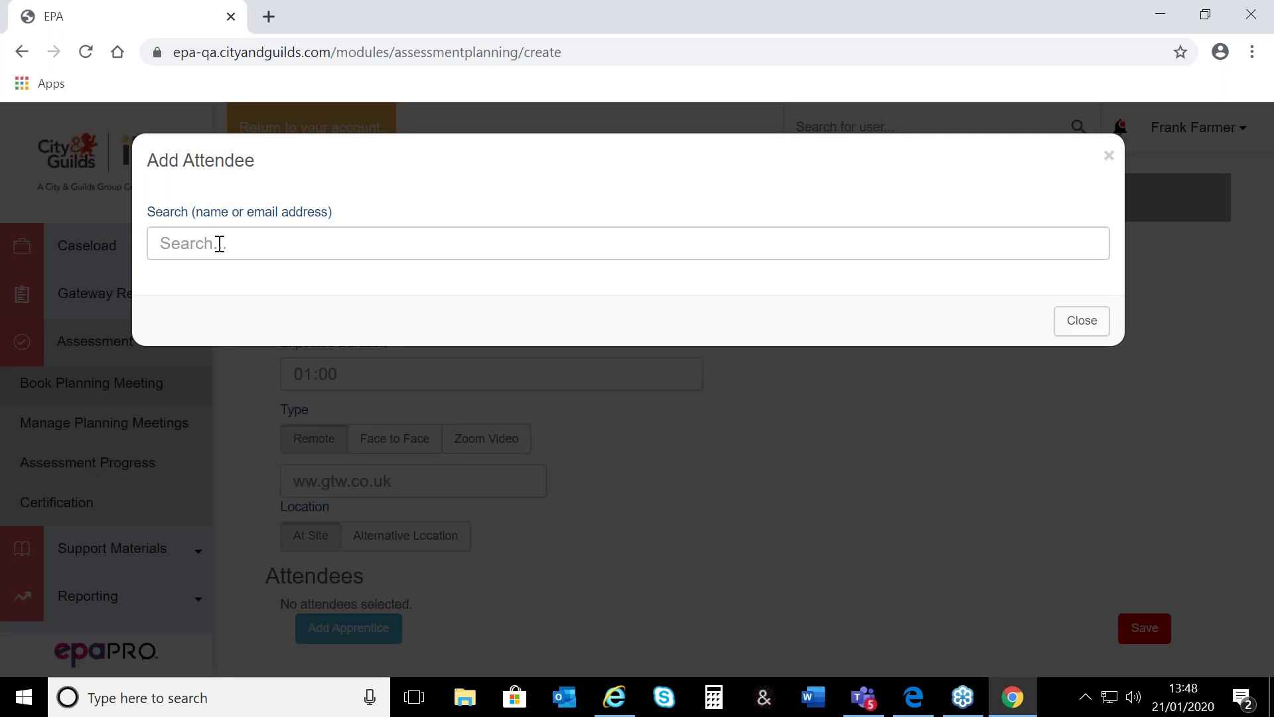
pyautogui.write('finley')
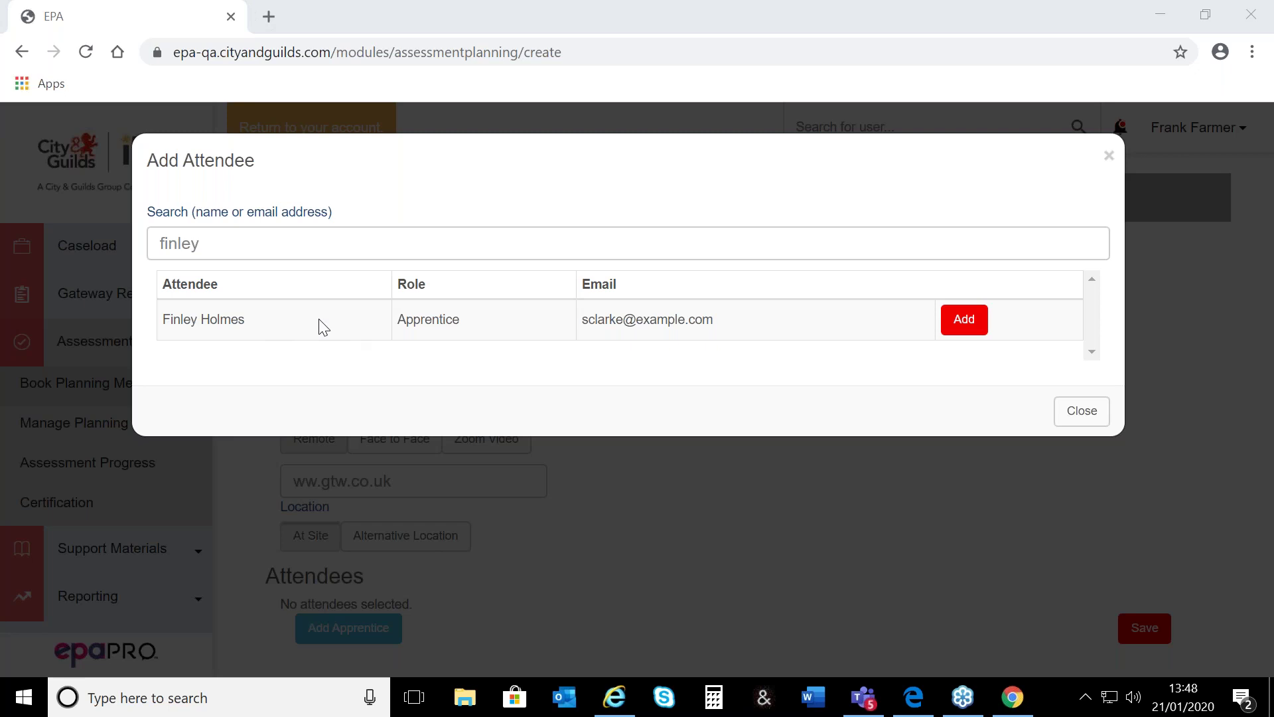
pyautogui.click(984, 325)
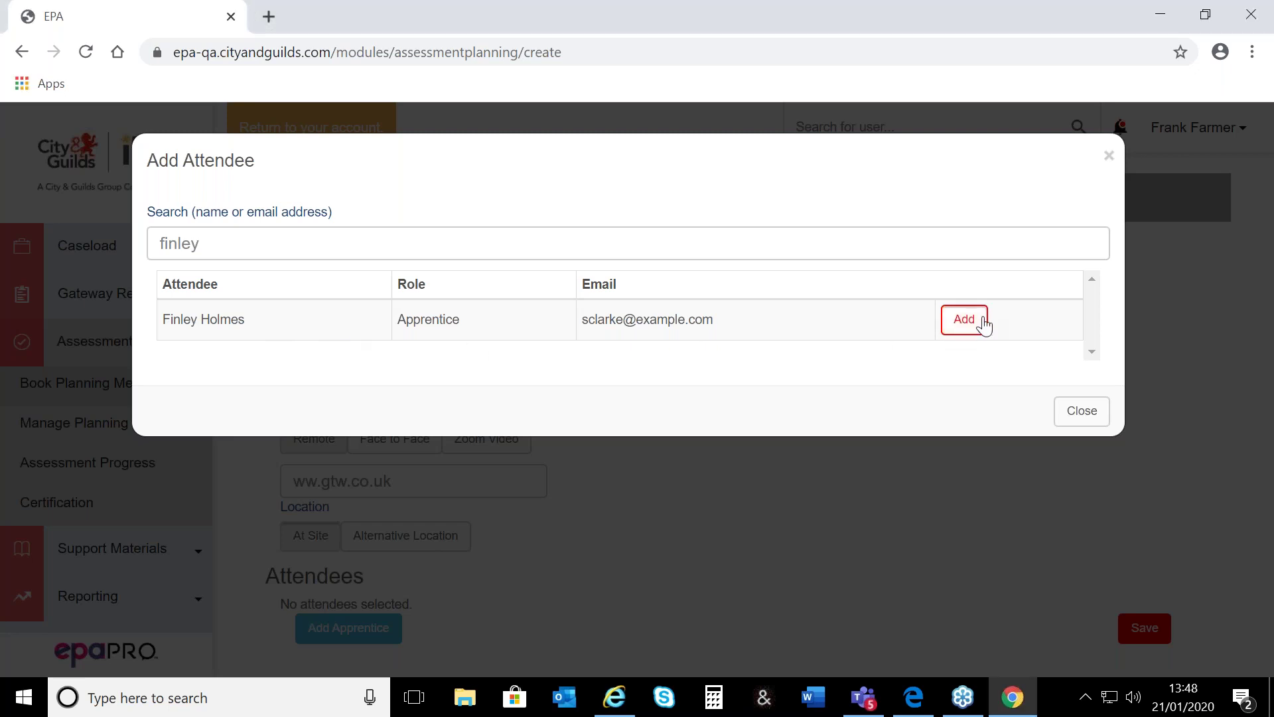
pyautogui.scroll(-2, 1026, 393)
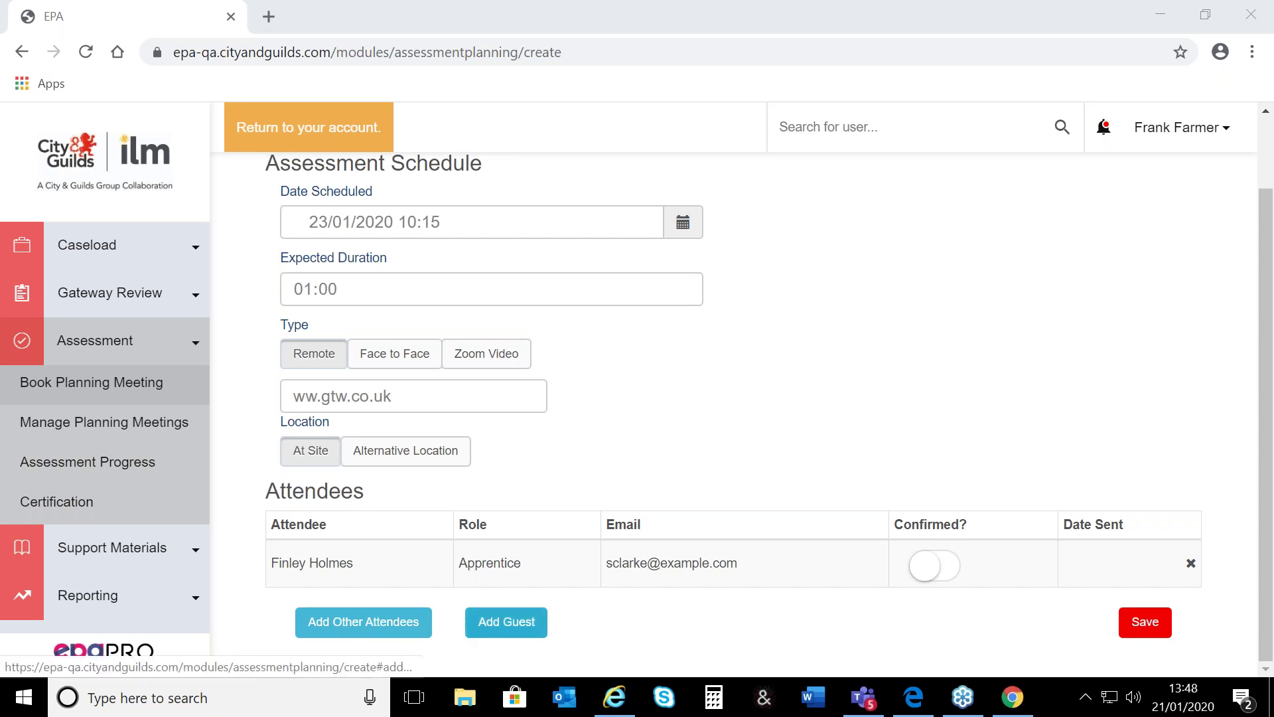
# - Add the employer, training provider and end point assessor from Other Attendees, then close the list
pyautogui.click(334, 633)
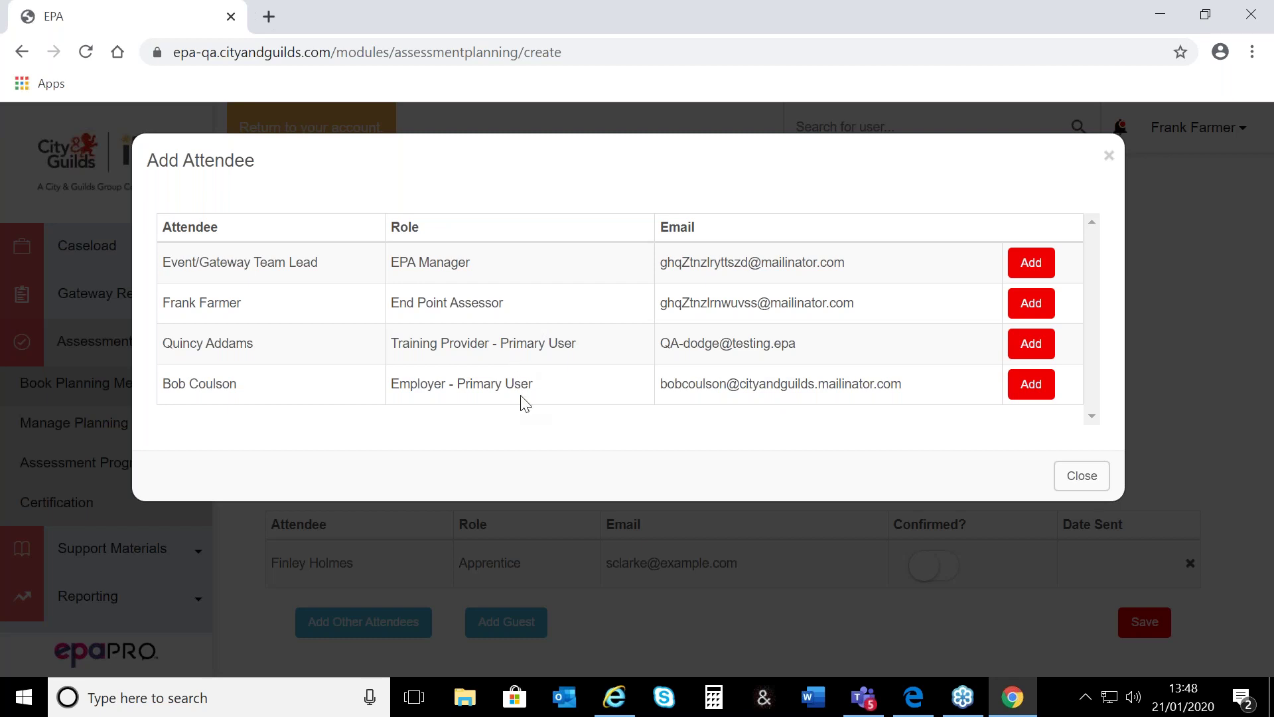
pyautogui.click(1019, 397)
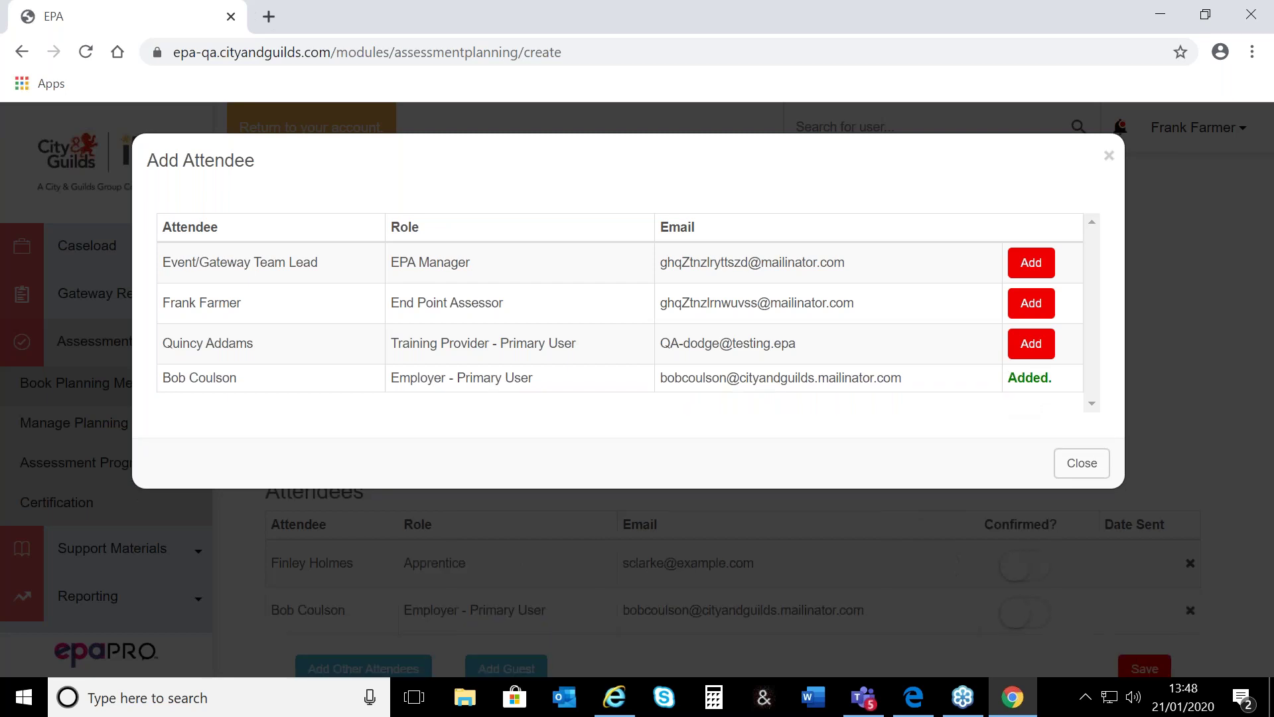
pyautogui.click(1031, 345)
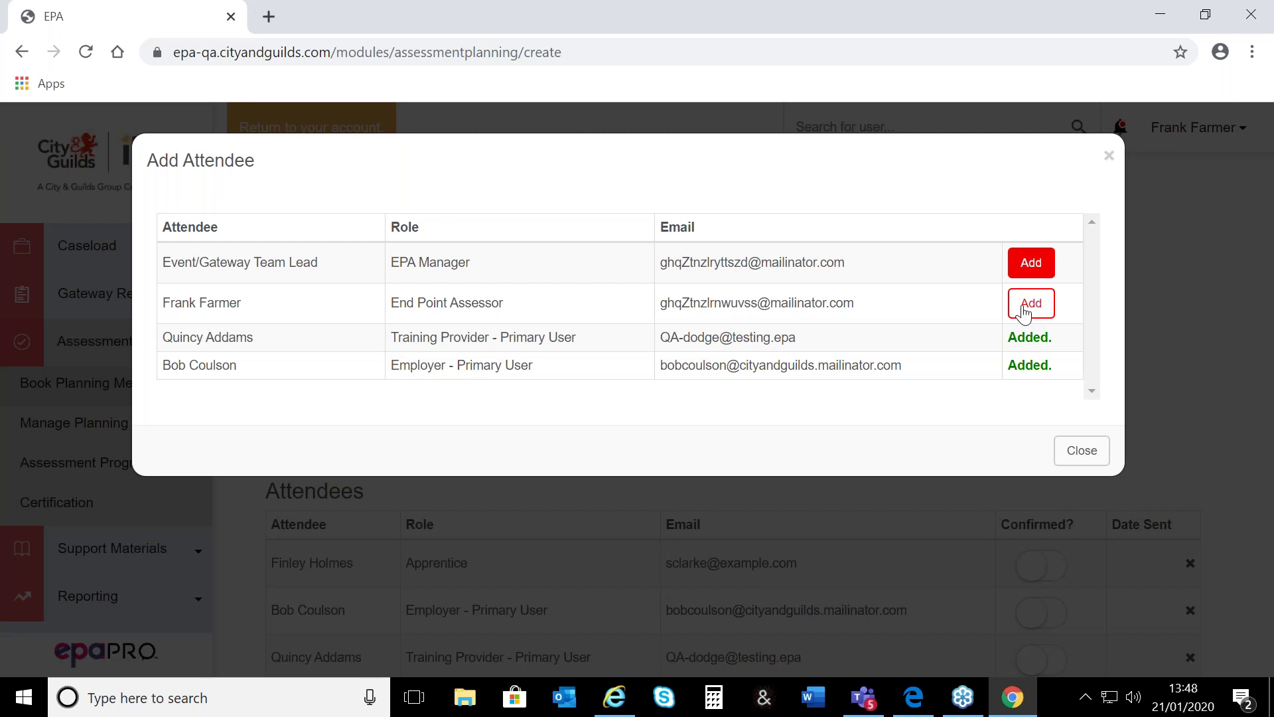
pyautogui.click(1025, 307)
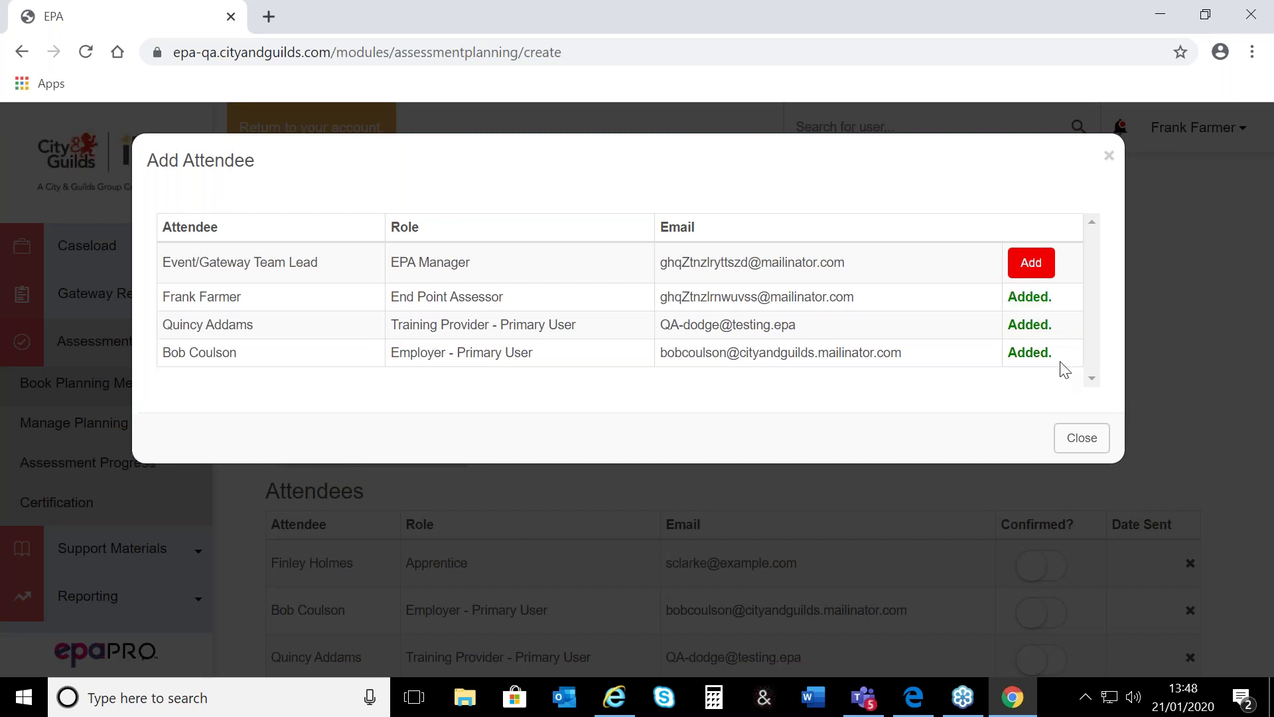
pyautogui.click(1081, 440)
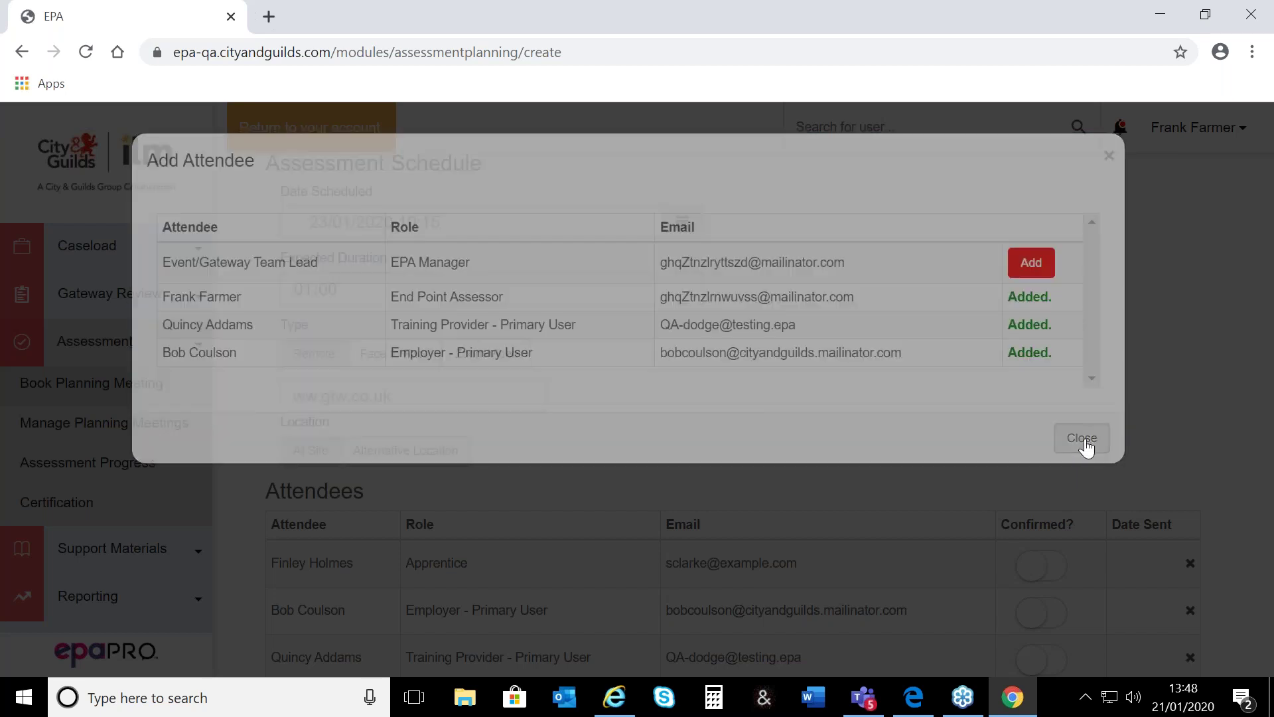
pyautogui.scroll(-2, 1062, 440)
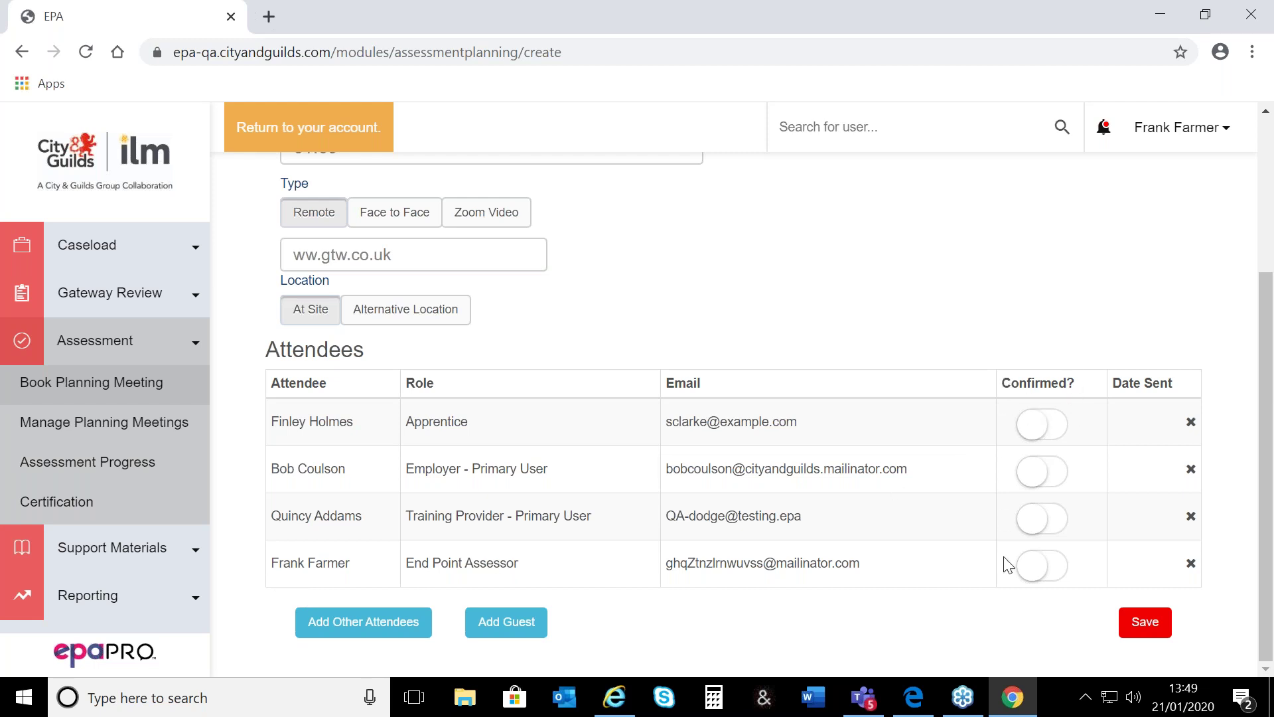
# - Toggle Confirmed? on for apprentice, employer, training provider and assessor; dismiss Add Guest unused
pyautogui.click(1060, 428)
pyautogui.click(1057, 478)
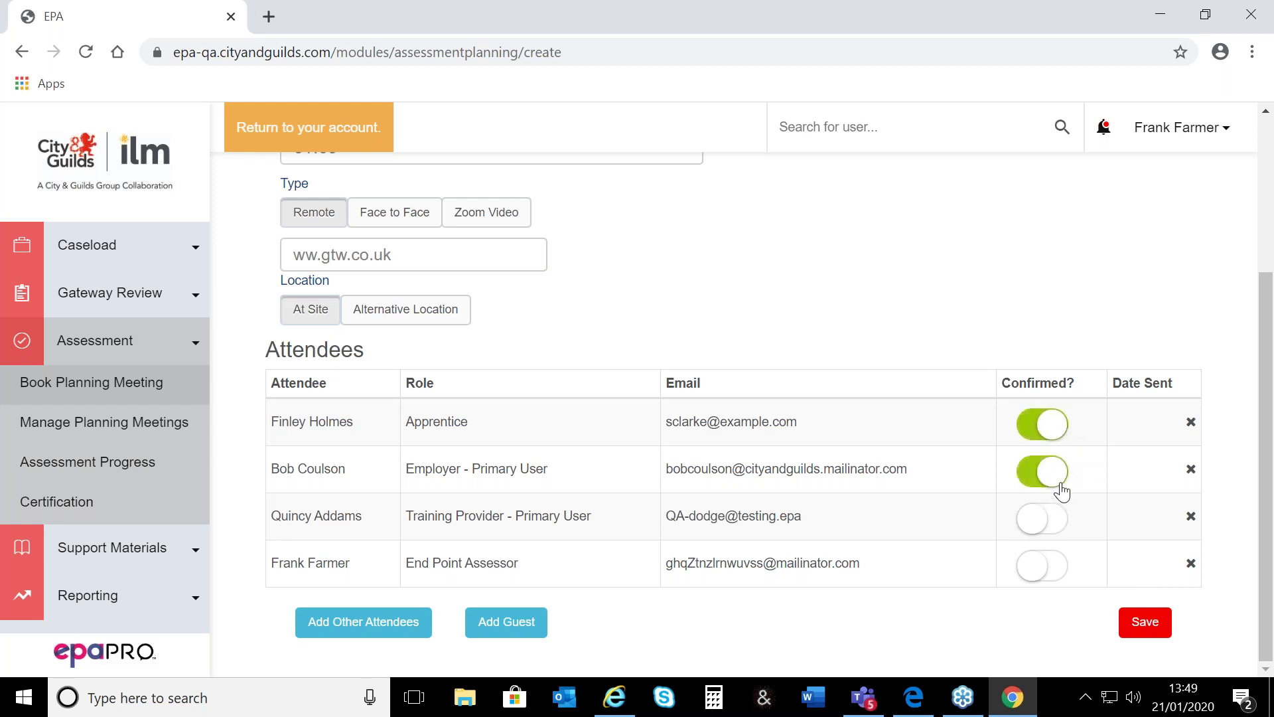
pyautogui.click(1057, 524)
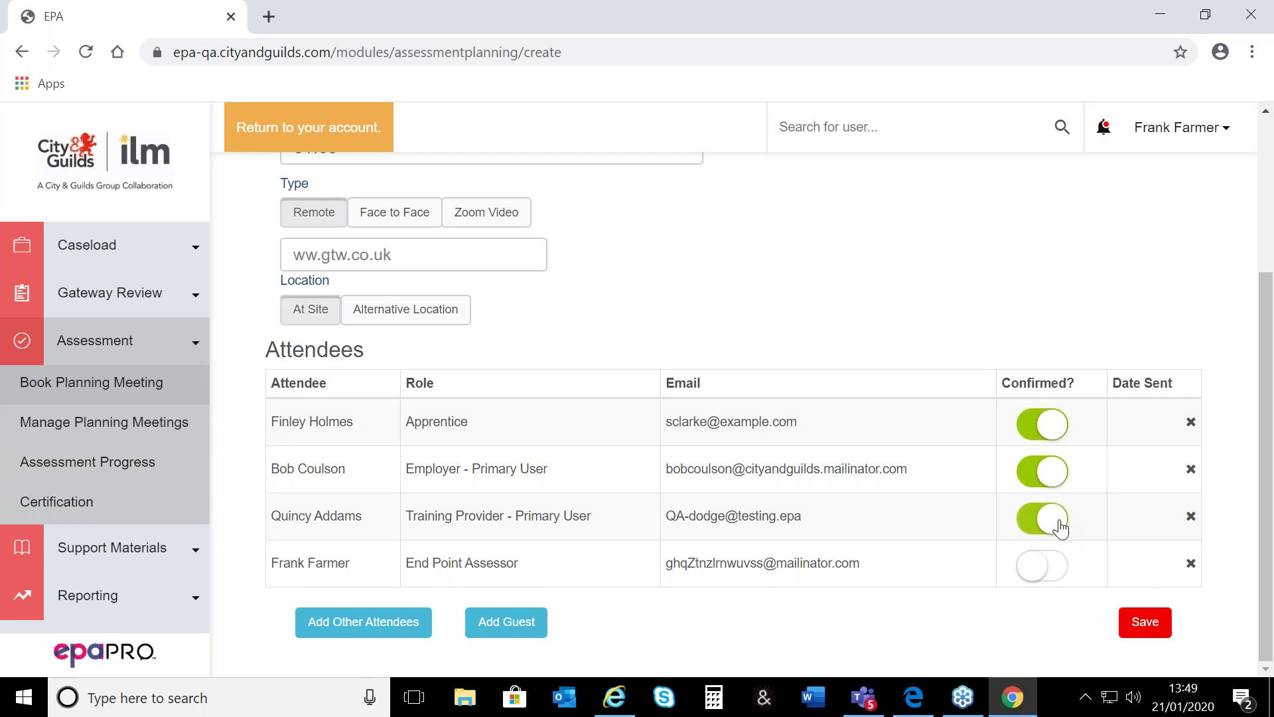
pyautogui.click(1063, 578)
pyautogui.click(525, 627)
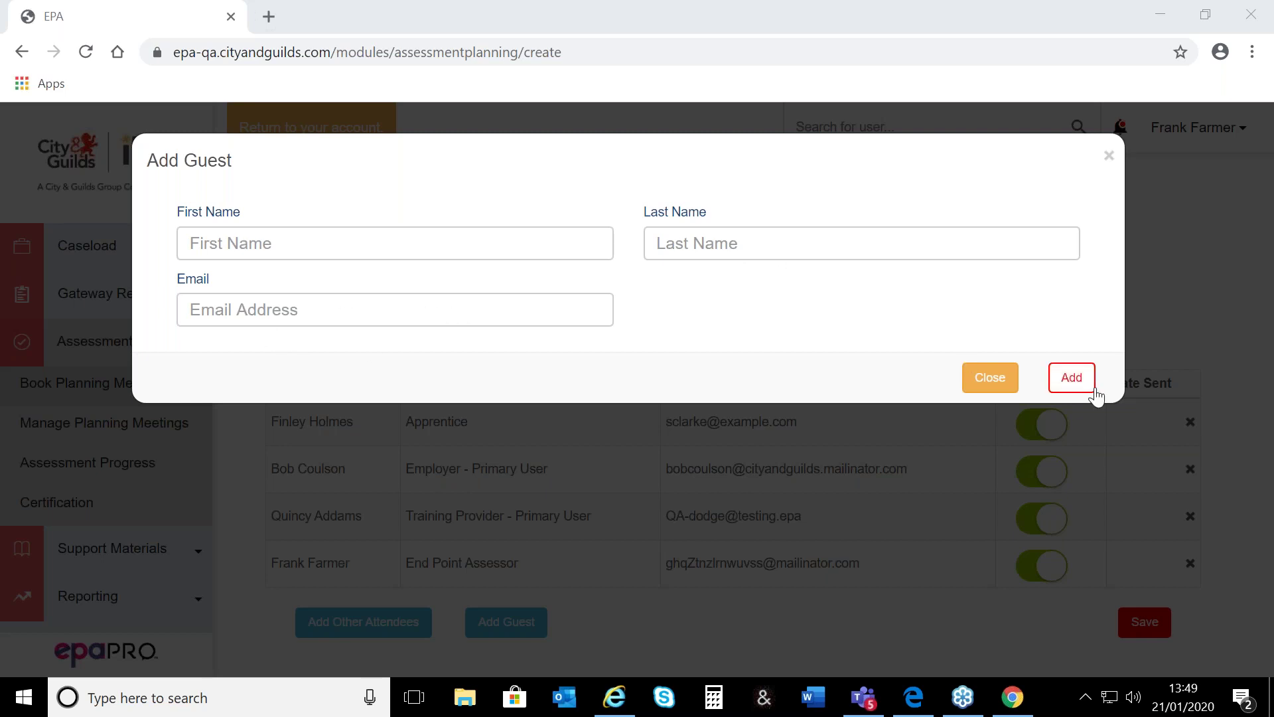
pyautogui.click(990, 376)
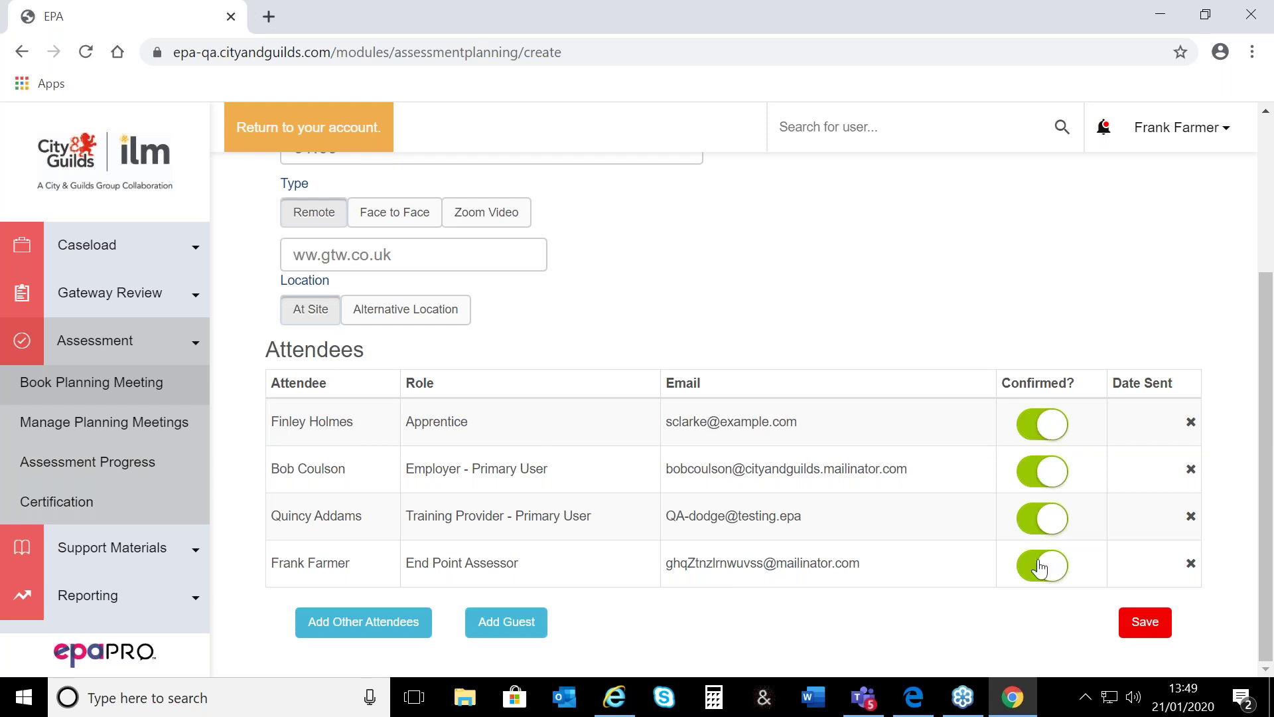
# - Save the meeting and check the success banner and invitation Date Sent column
pyautogui.click(1139, 624)
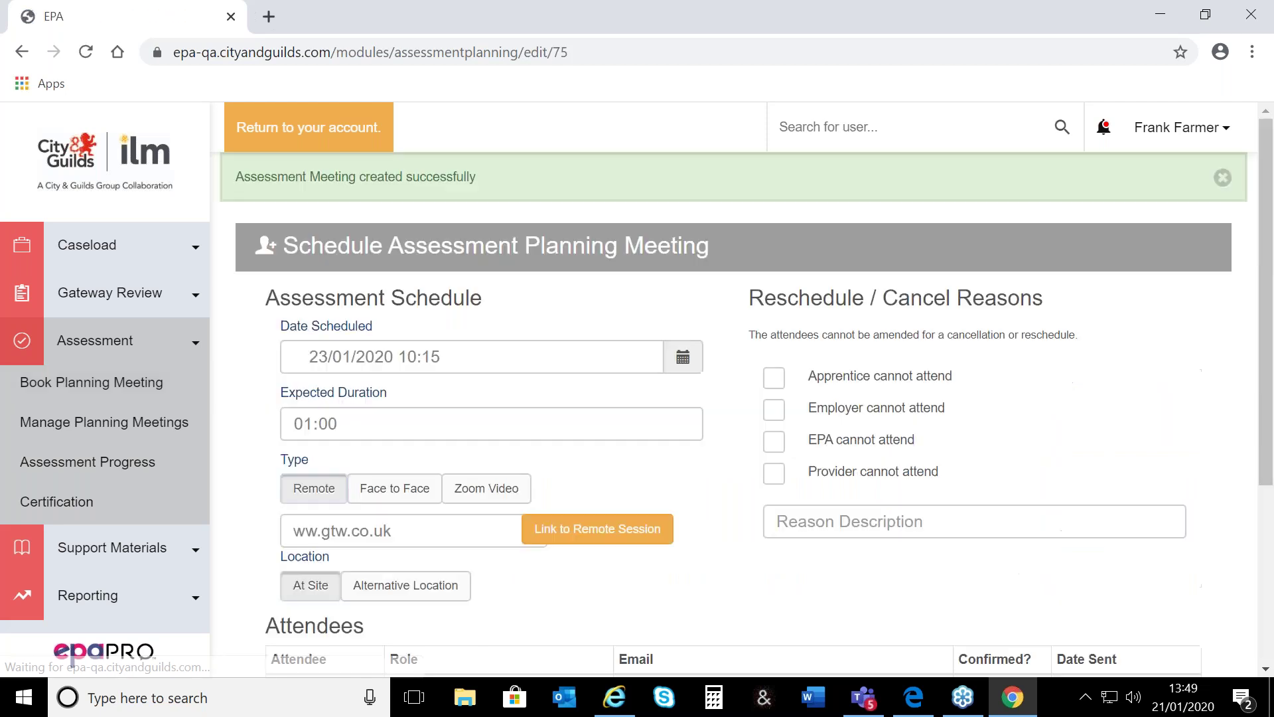
pyautogui.scroll(-3, 1007, 506)
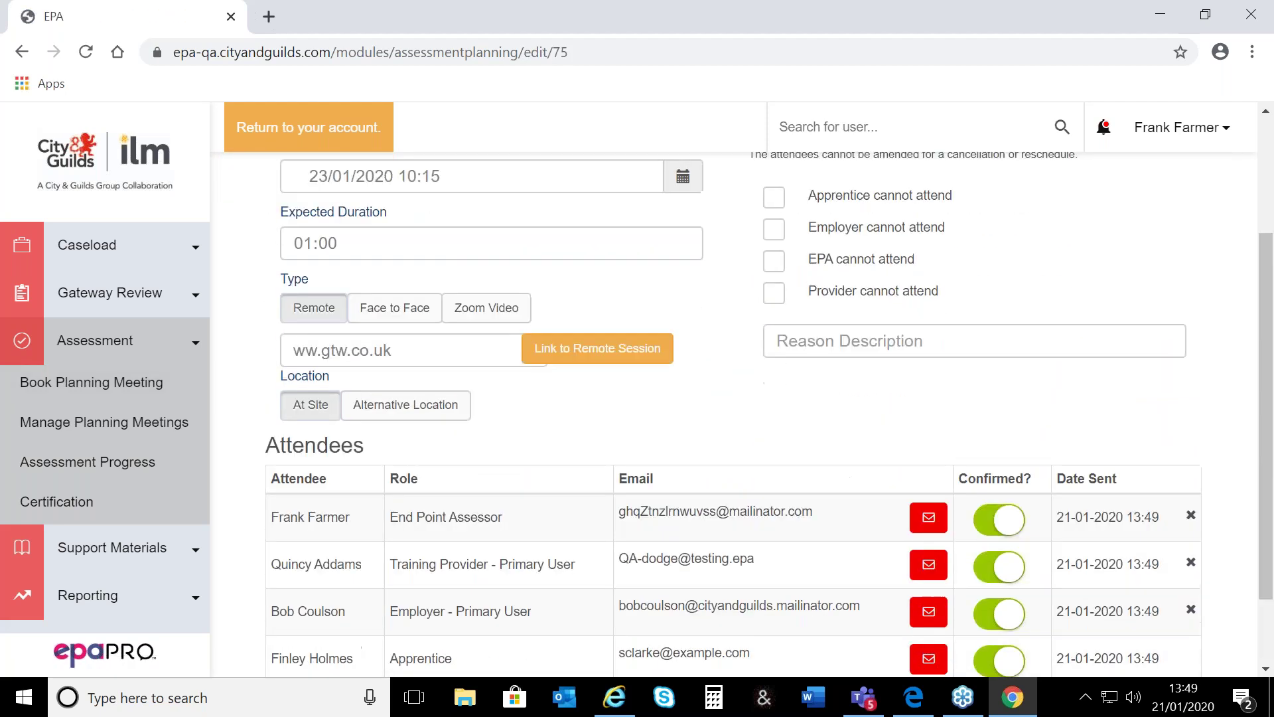
pyautogui.scroll(-2, 769, 412)
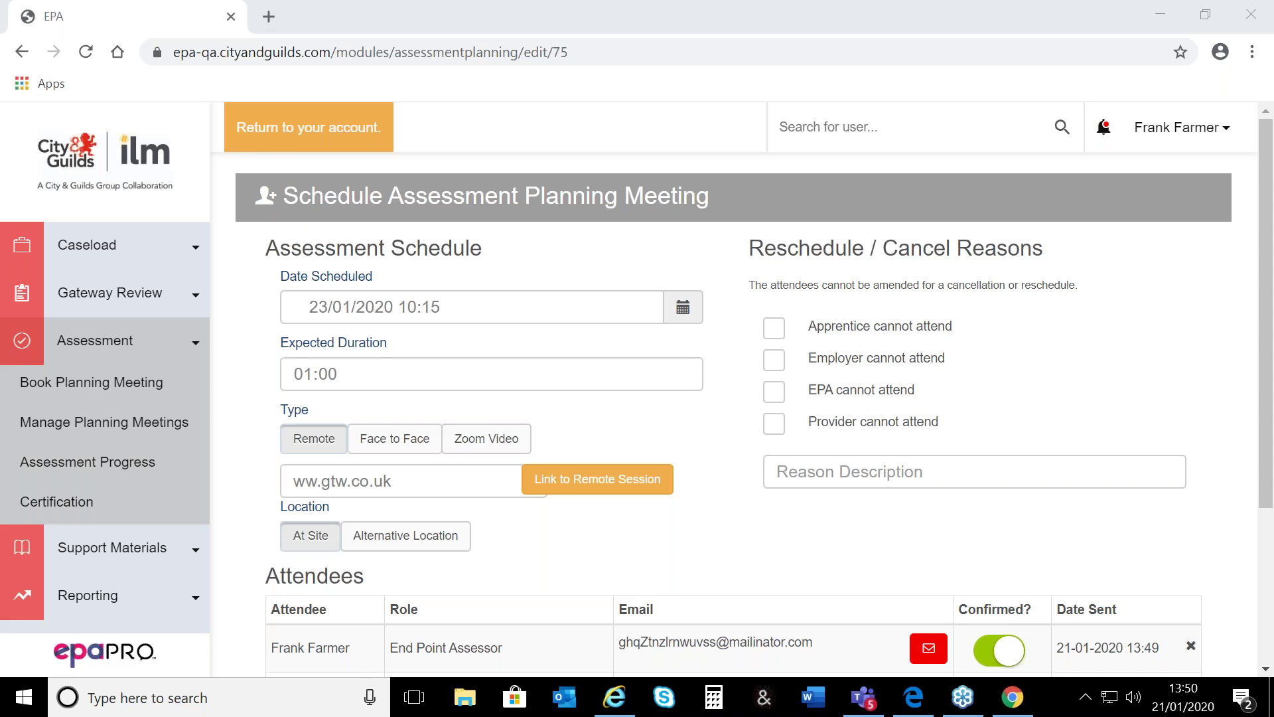
# - Go to Assessment > Manage Planning Meetings and scroll through the meetings table
pyautogui.click(131, 159)
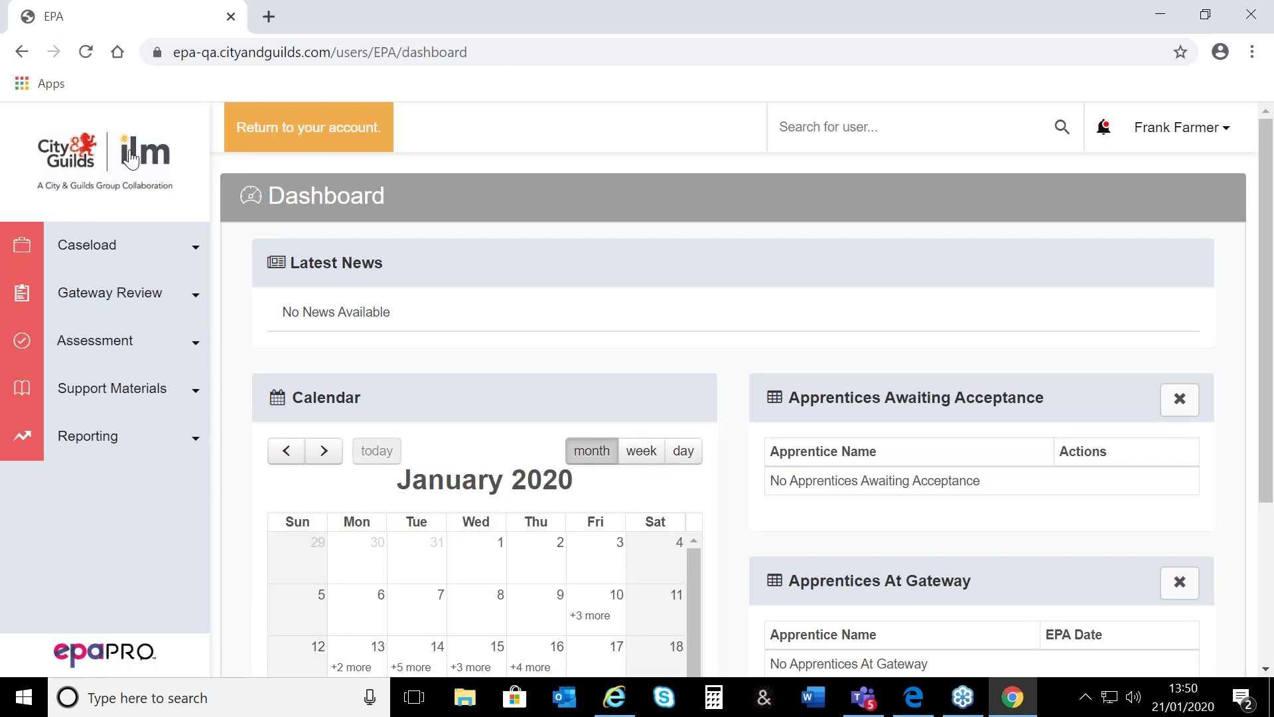
pyautogui.click(103, 336)
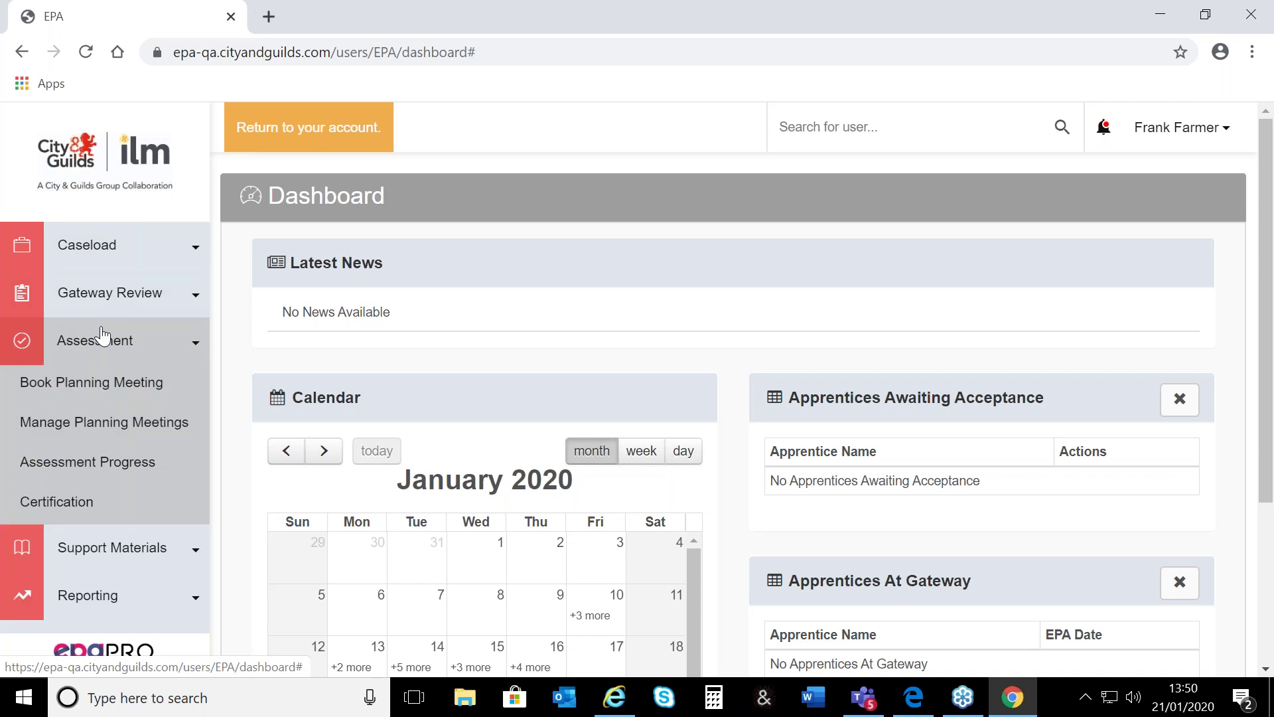
pyautogui.click(95, 428)
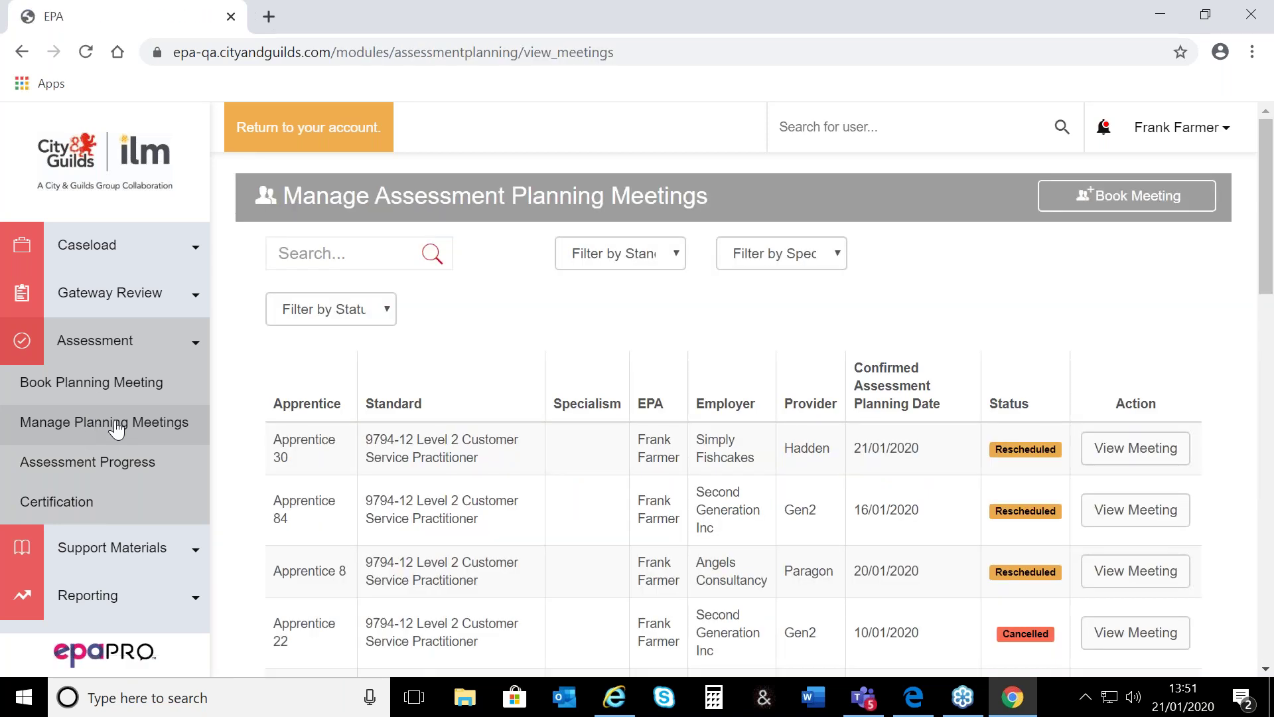
pyautogui.scroll(-1, 914, 521)
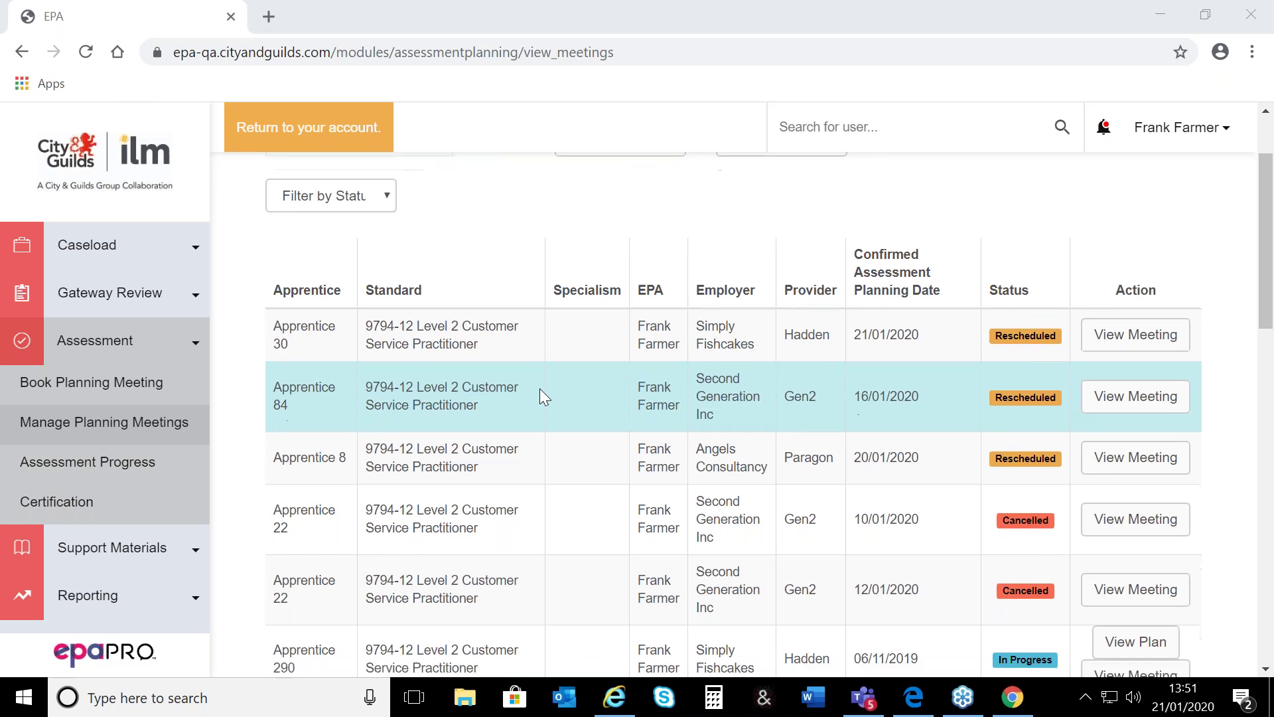
pyautogui.scroll(1, 539, 397)
pyautogui.scroll(-2, 547, 391)
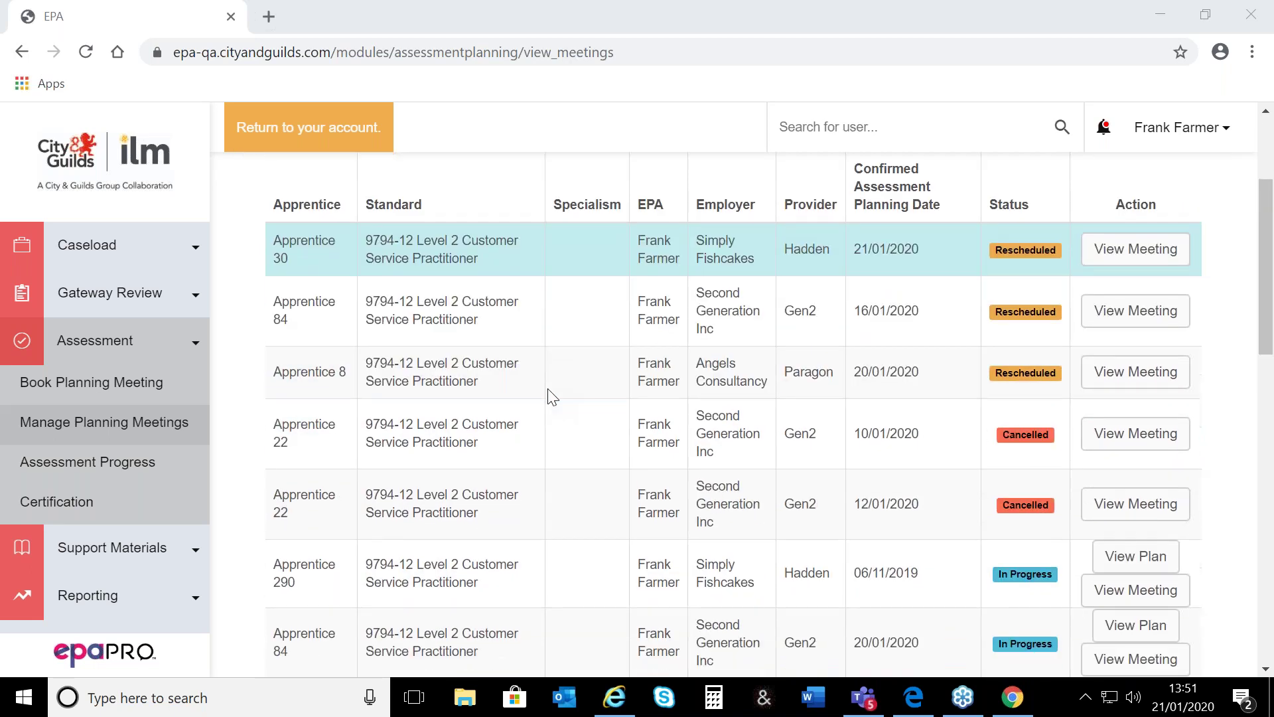
pyautogui.scroll(3, 546, 396)
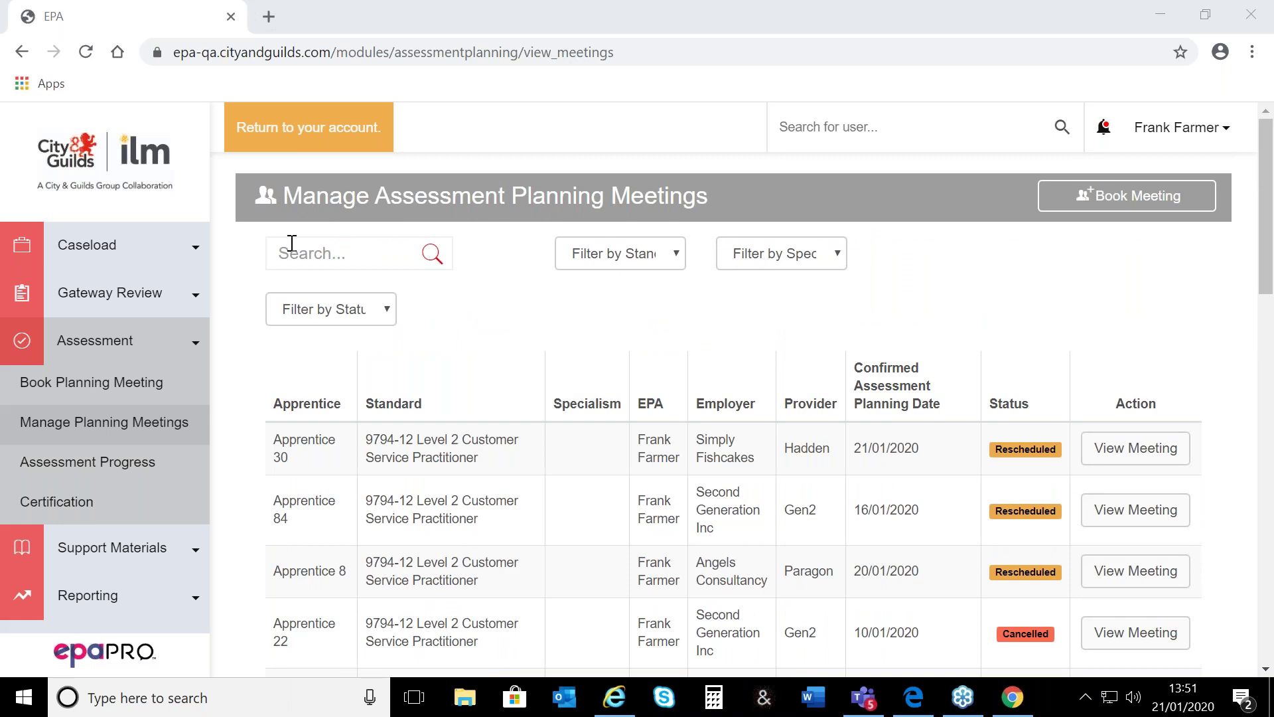
# - Search the meetings for the apprentice and edit their 23/01/2020 10:15 meeting
pyautogui.click(294, 253)
pyautogui.write('finl')
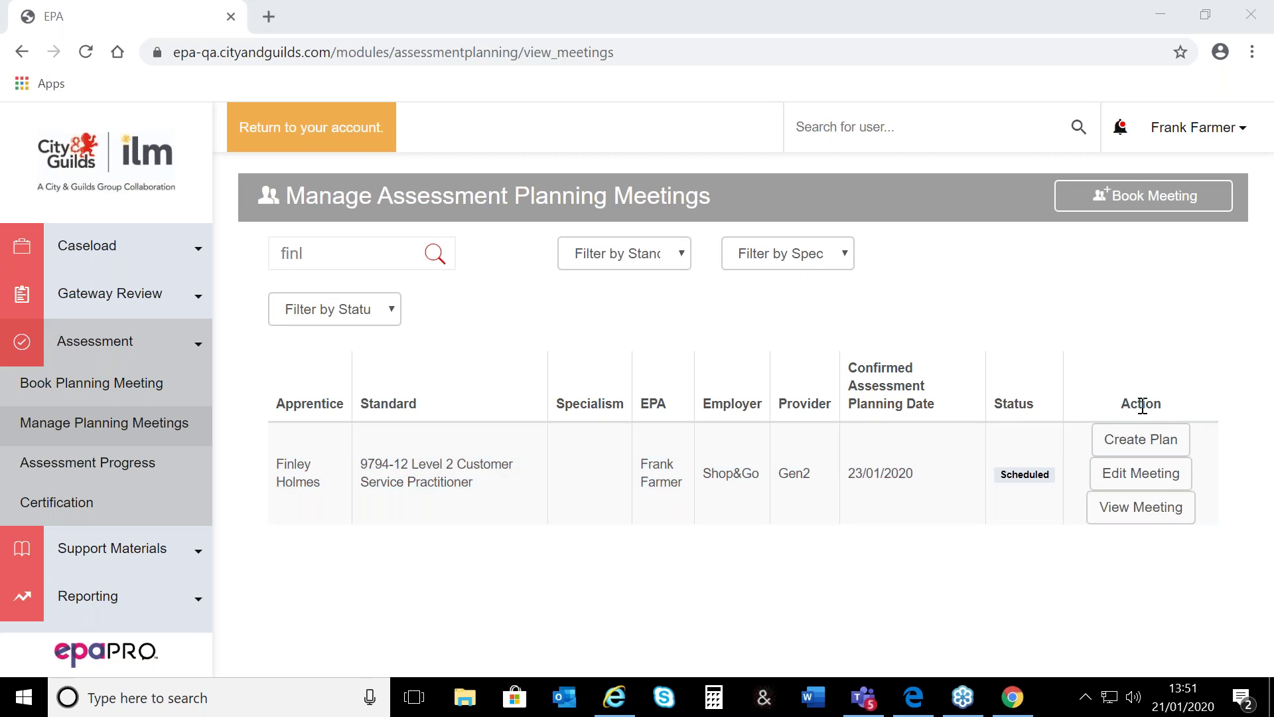
pyautogui.click(1155, 474)
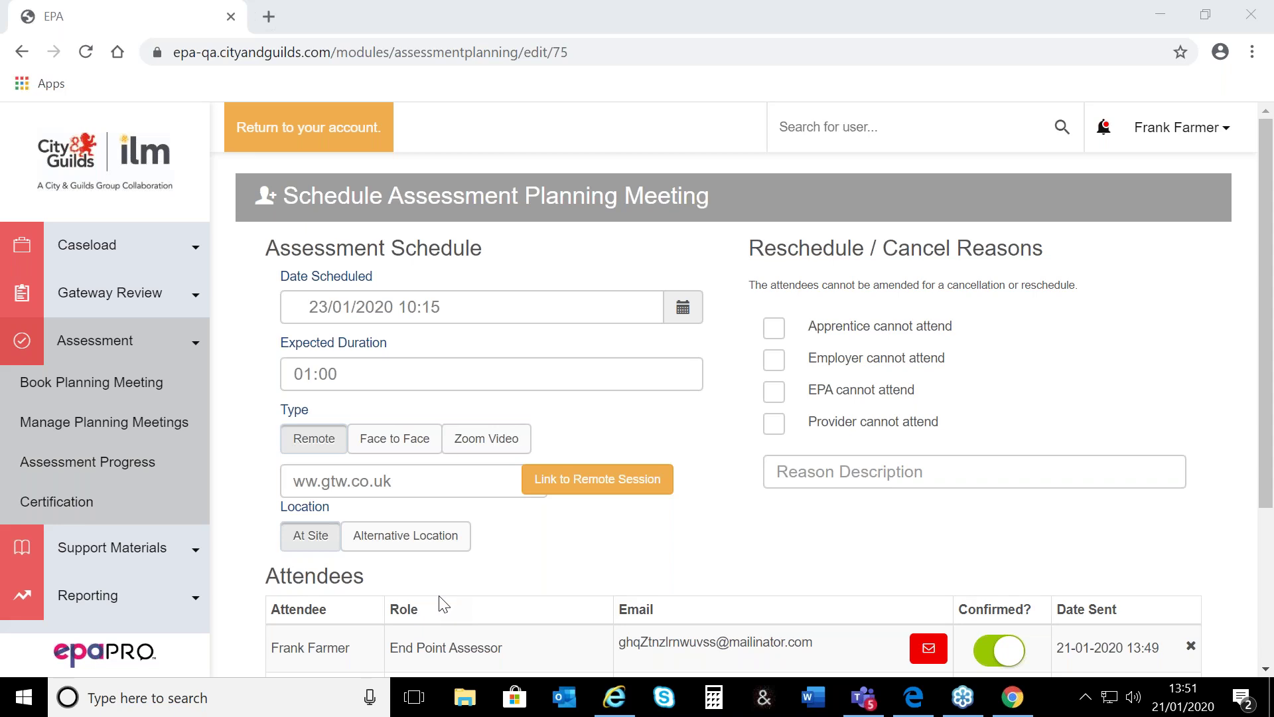
# - Reschedule the meeting to 27/01/2020 12:15 and tick 'Employer cannot attend'
pyautogui.click(327, 538)
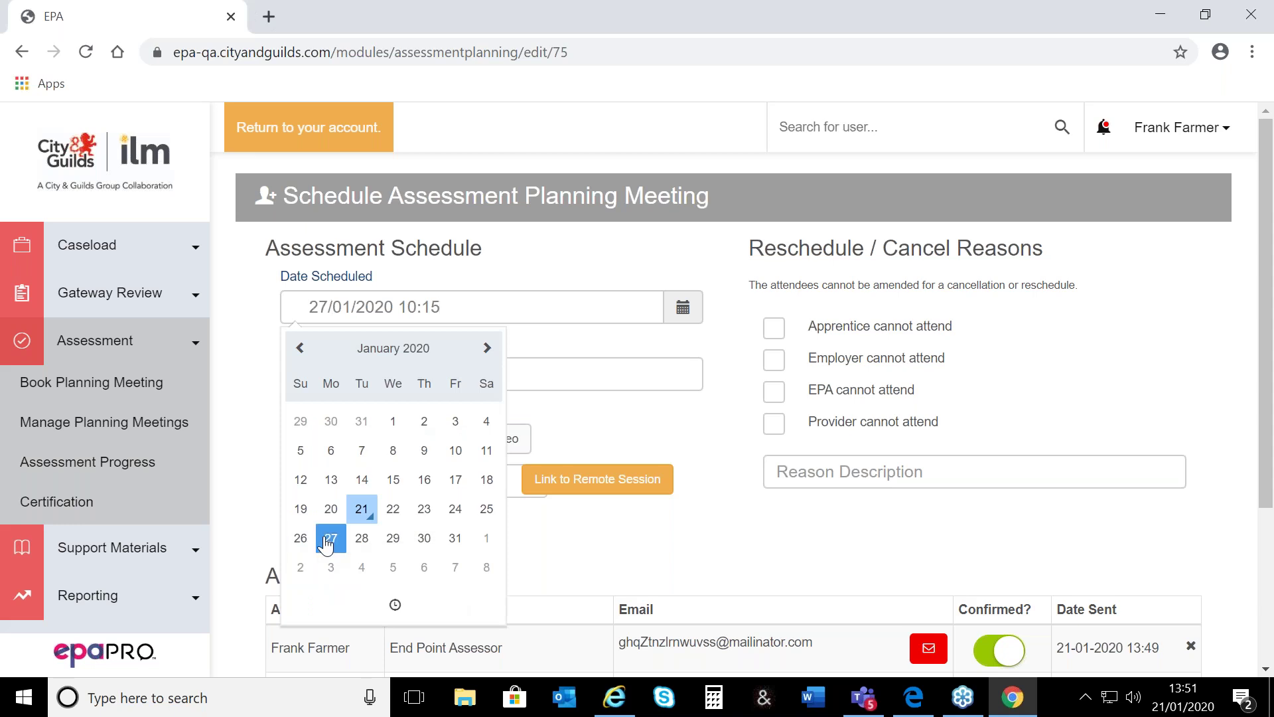
pyautogui.click(394, 604)
pyautogui.click(331, 406)
pyautogui.click(334, 409)
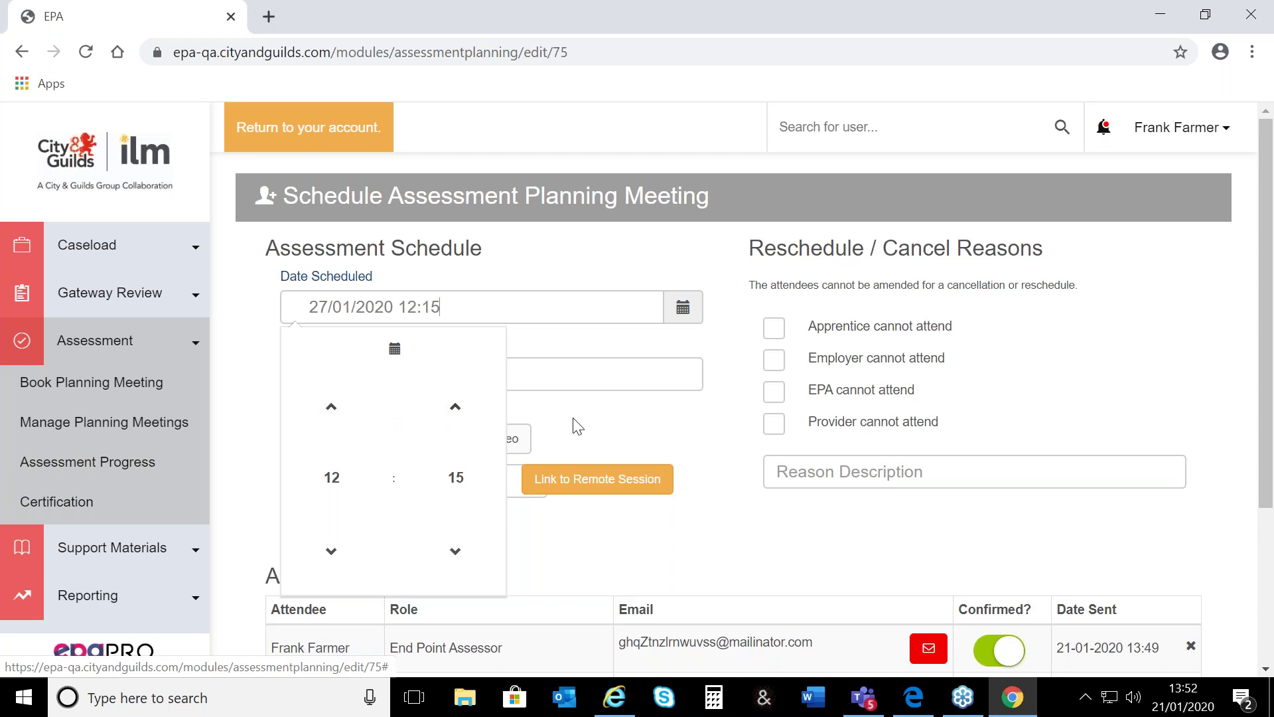
pyautogui.click(674, 425)
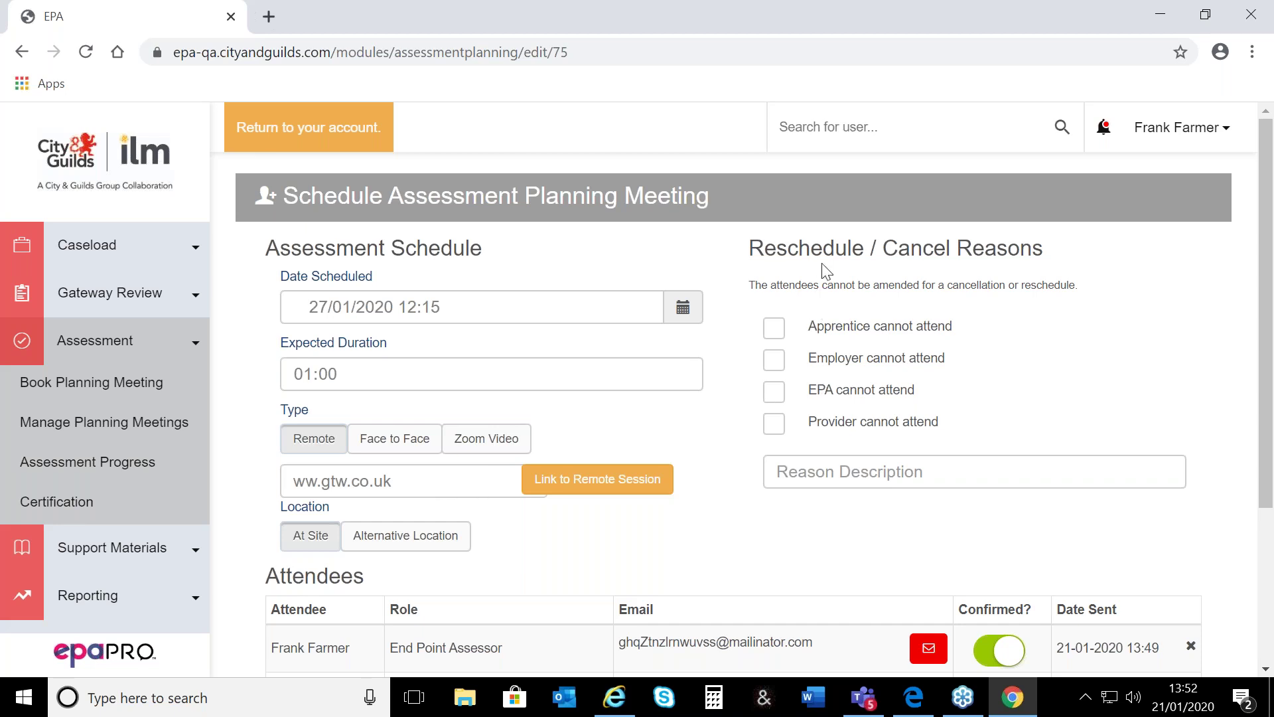
pyautogui.click(776, 367)
pyautogui.scroll(-3, 854, 520)
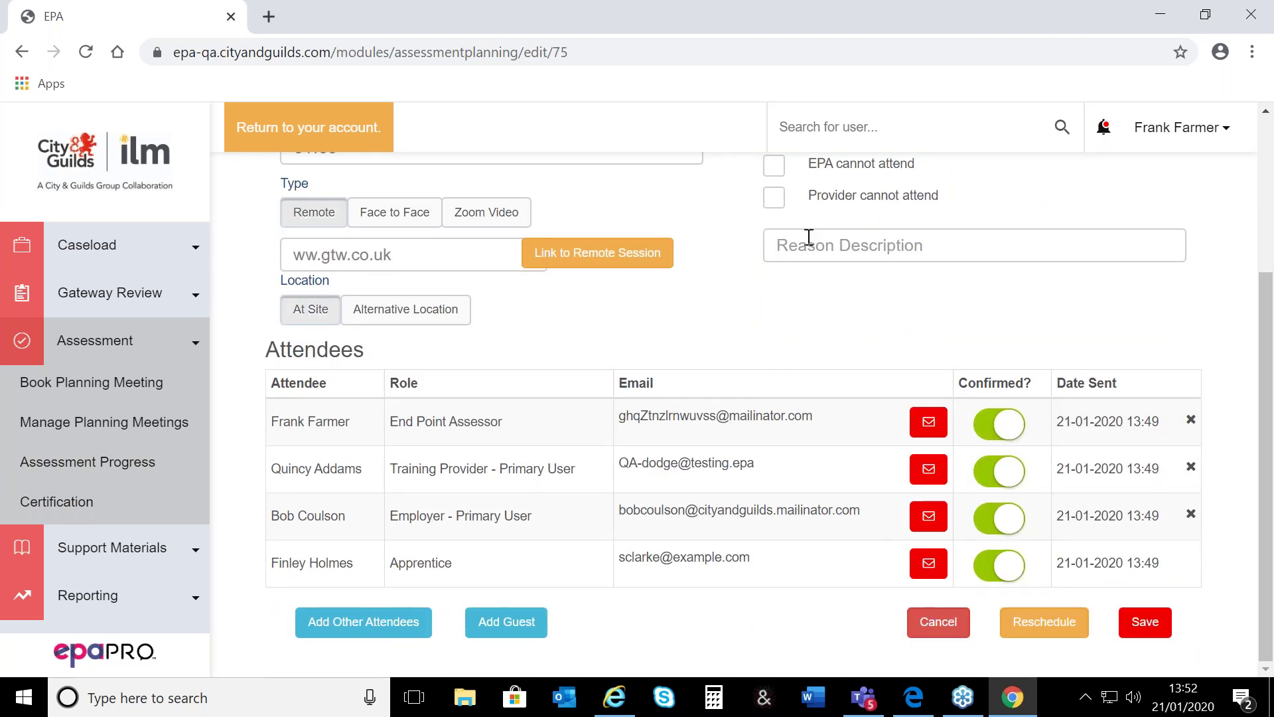
# - Enter 'employer was unavailable' in the Reason Description box
pyautogui.click(1168, 9)
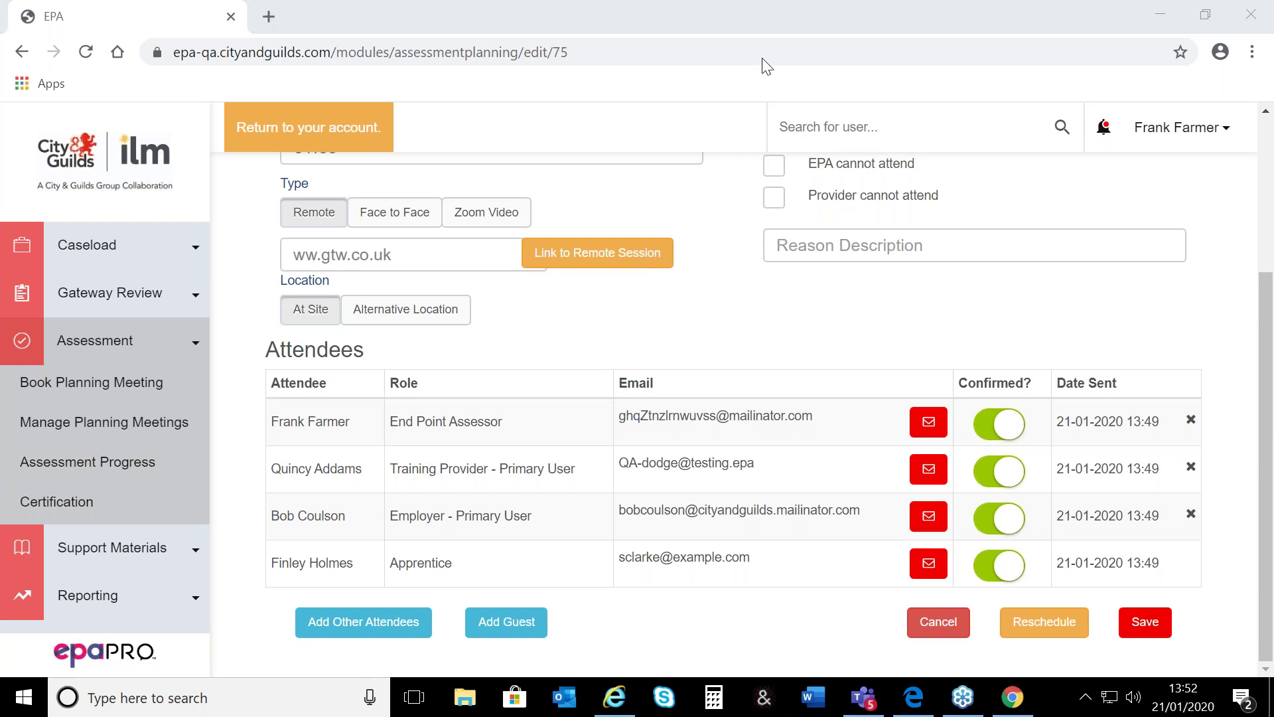
pyautogui.click(922, 249)
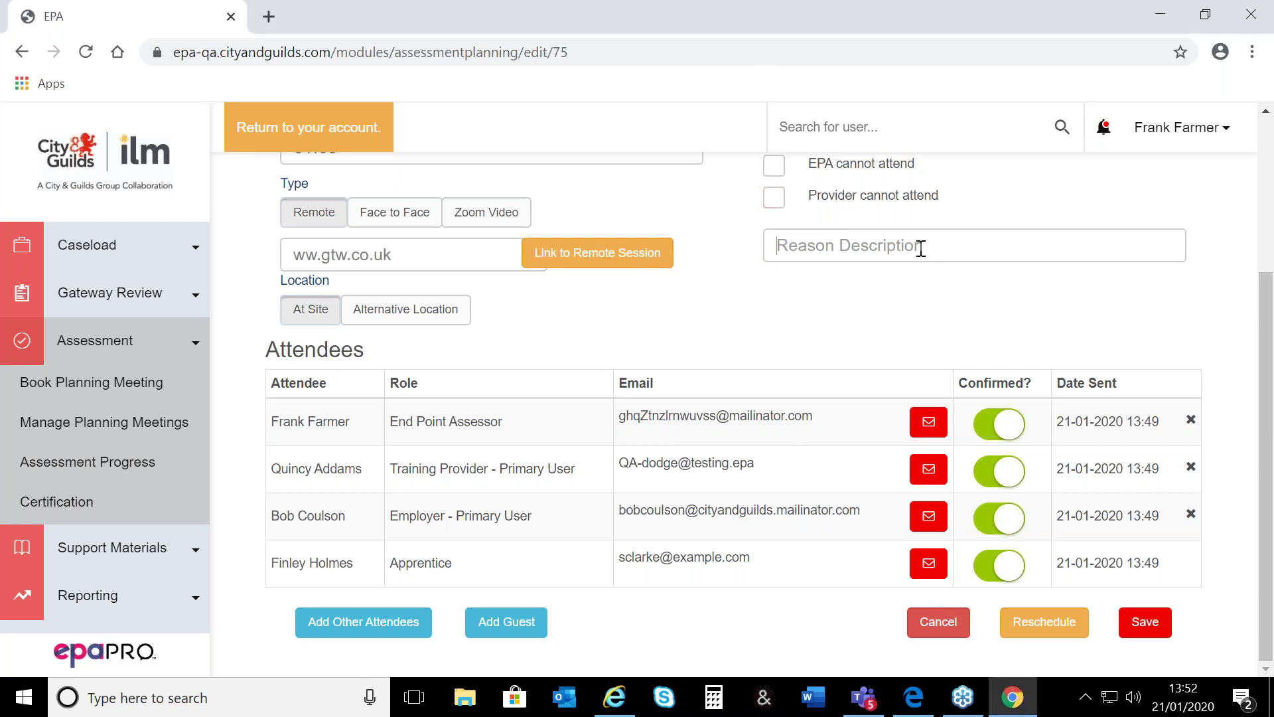
pyautogui.scroll(3, 921, 250)
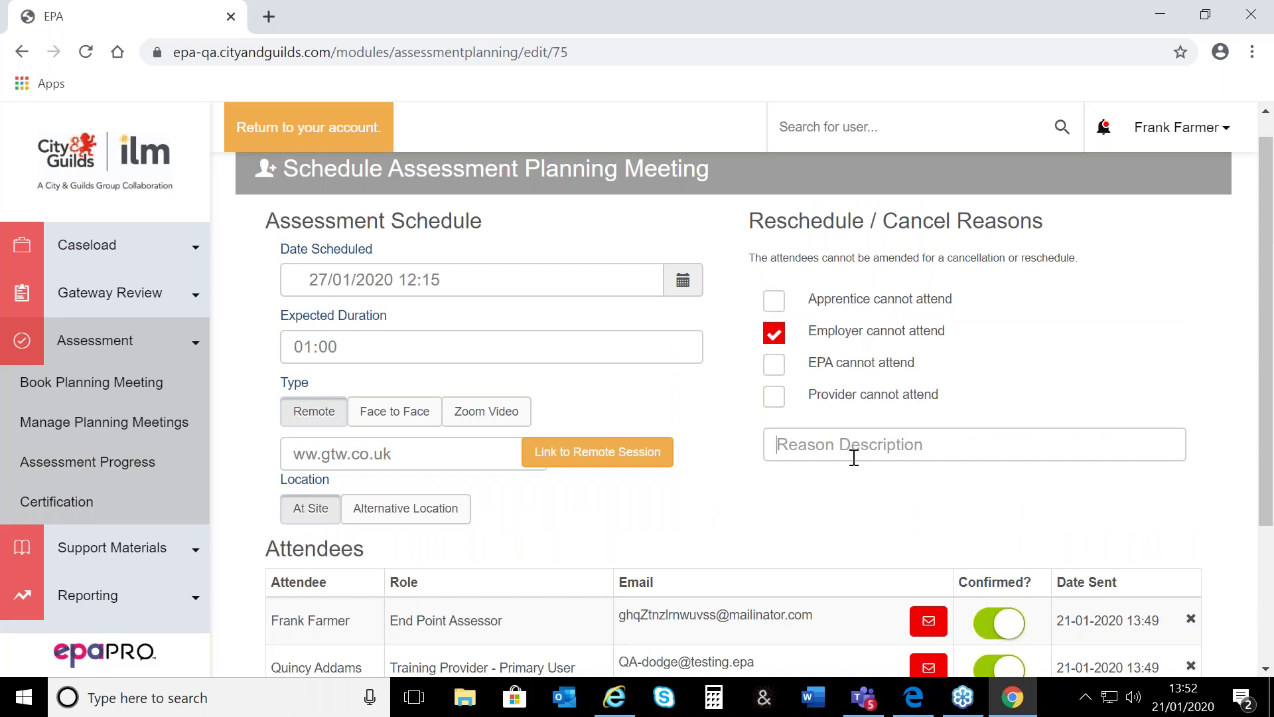
pyautogui.write('employe')
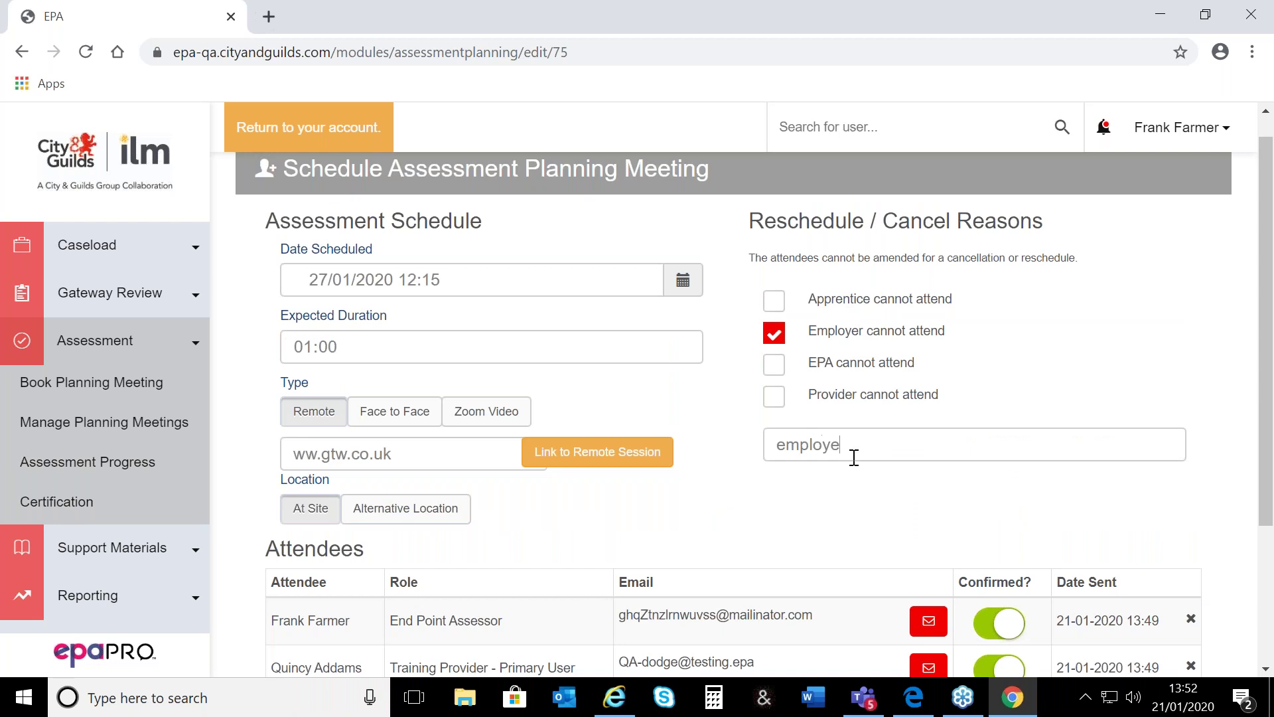
pyautogui.write('r was unavailable')
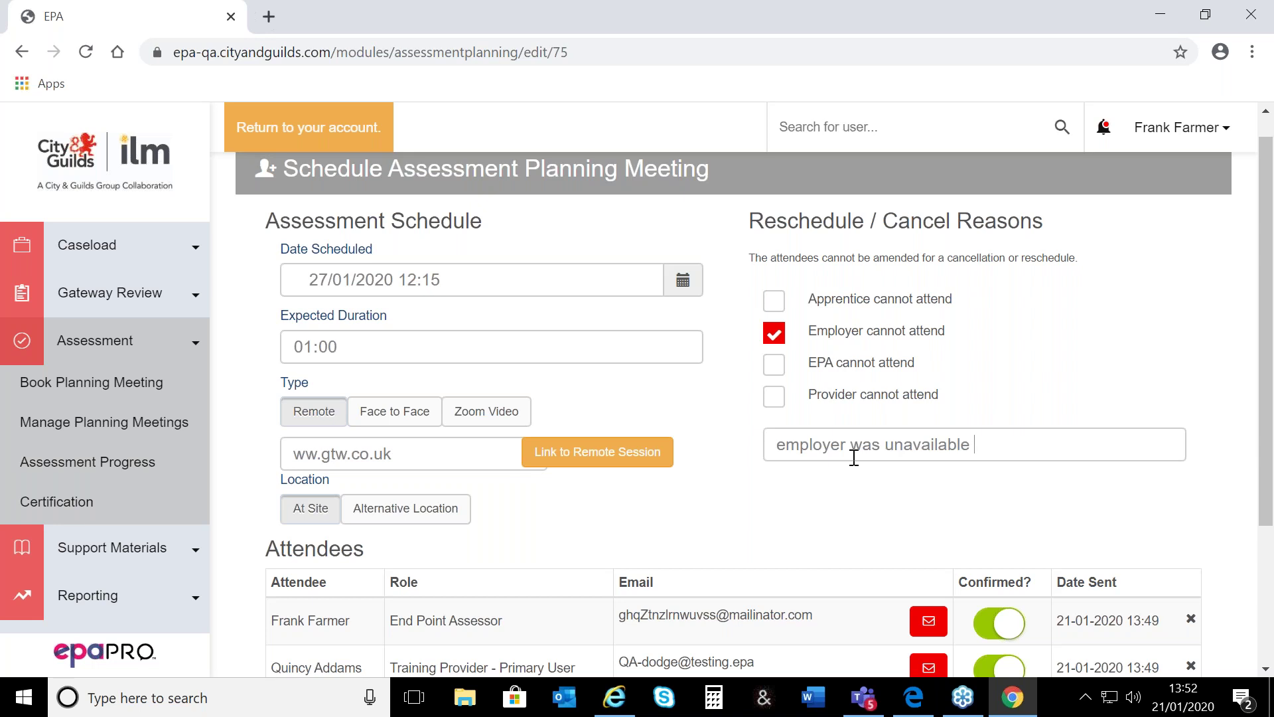
pyautogui.scroll(-3, 863, 464)
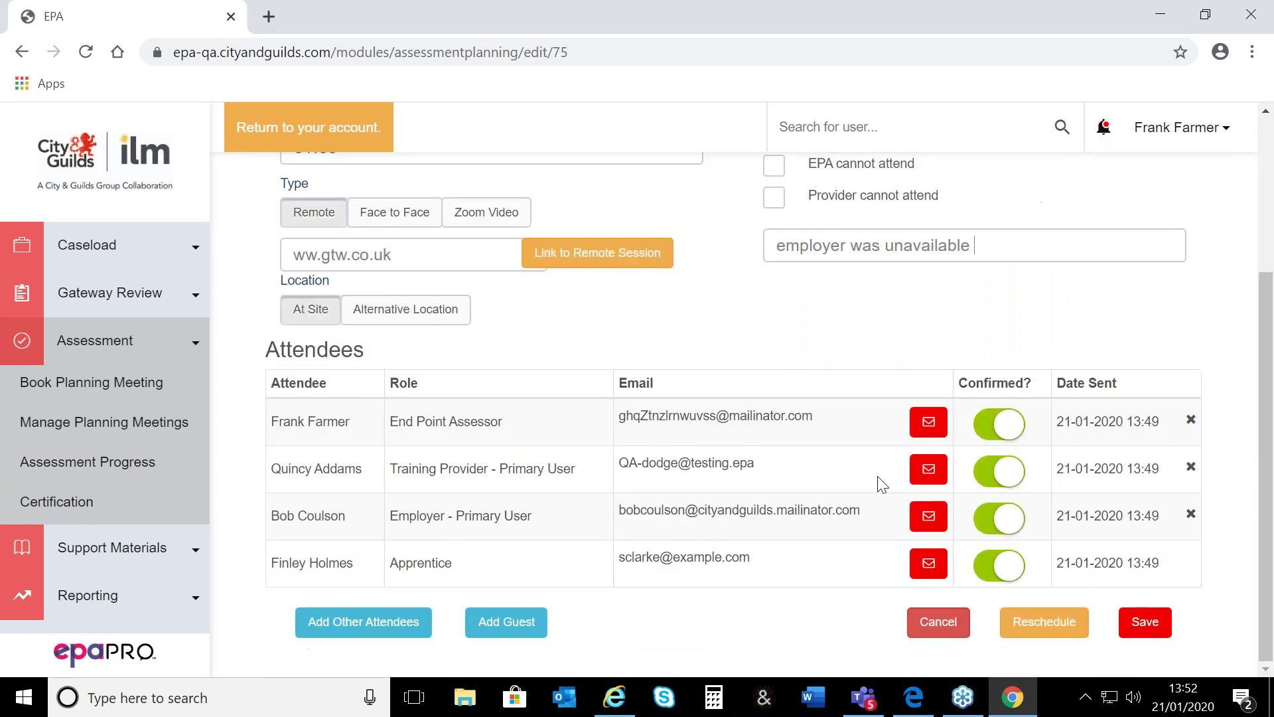
# - Apply the 27/01/2020 12:15 reschedule to the planning meeting and confirm it in the prompt
pyautogui.click(1051, 635)
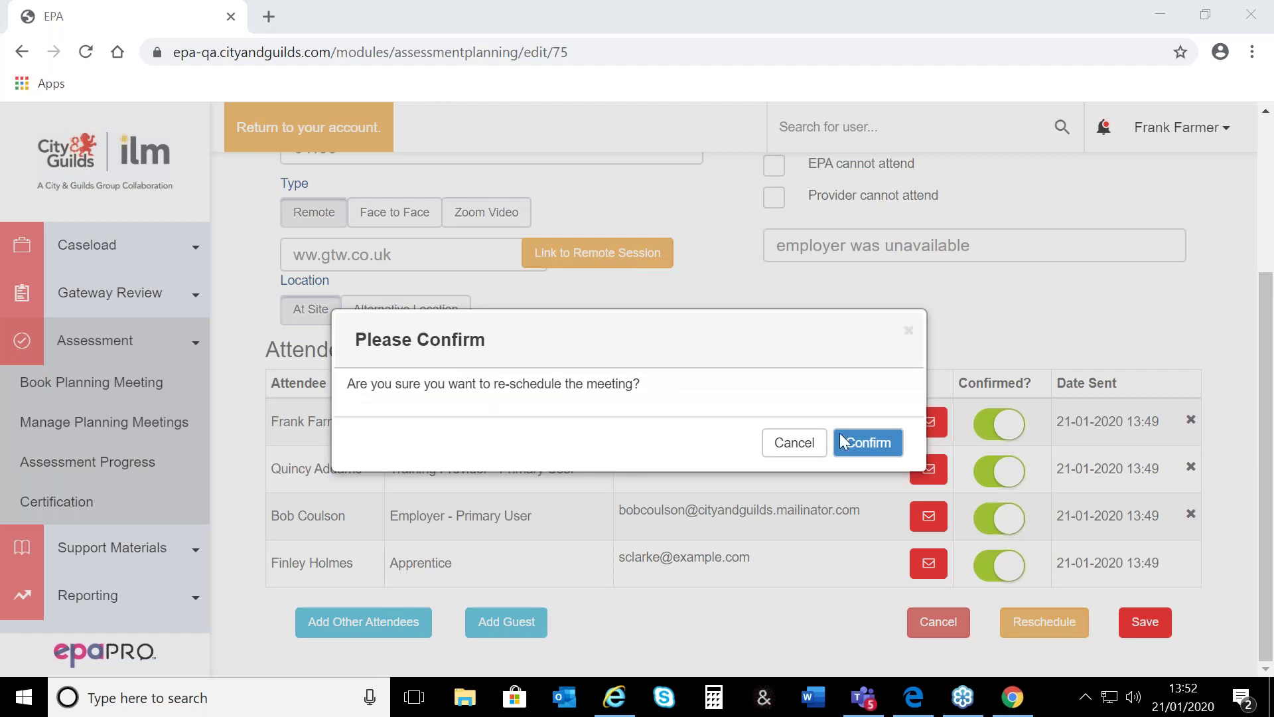
pyautogui.click(869, 446)
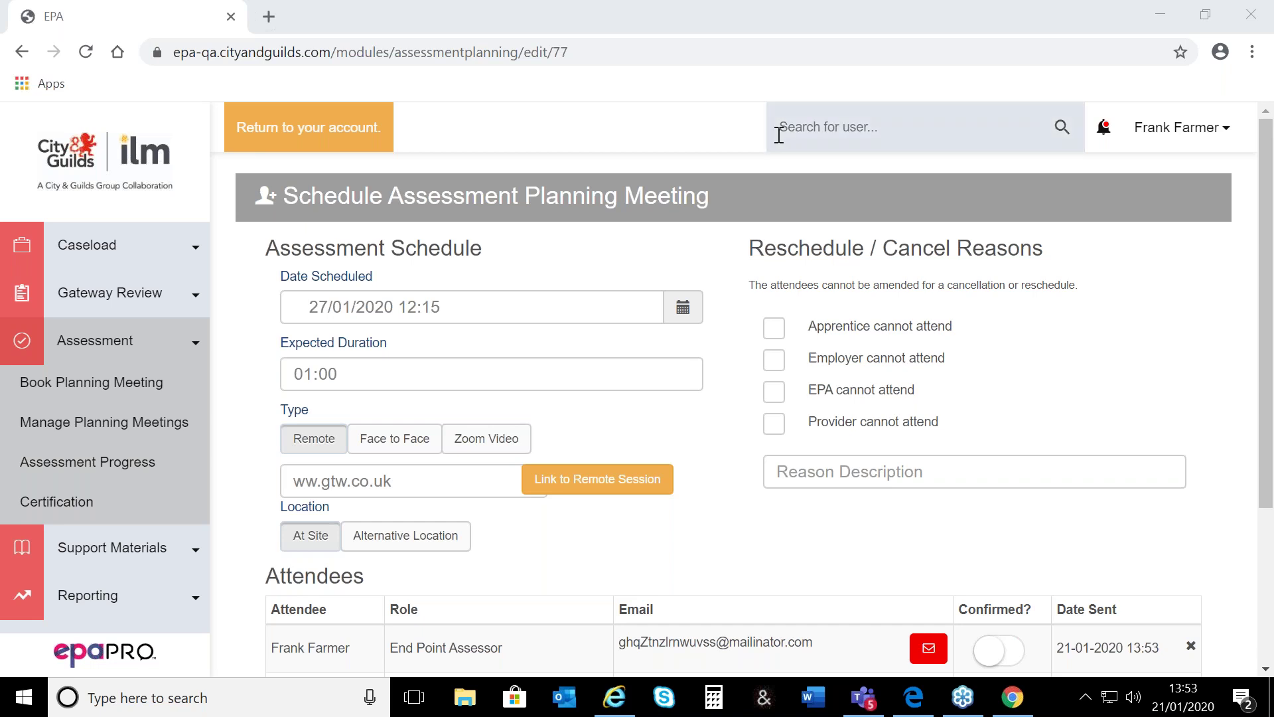
# - Go from the dashboard to Assessment > Manage Planning Meetings
pyautogui.click(66, 152)
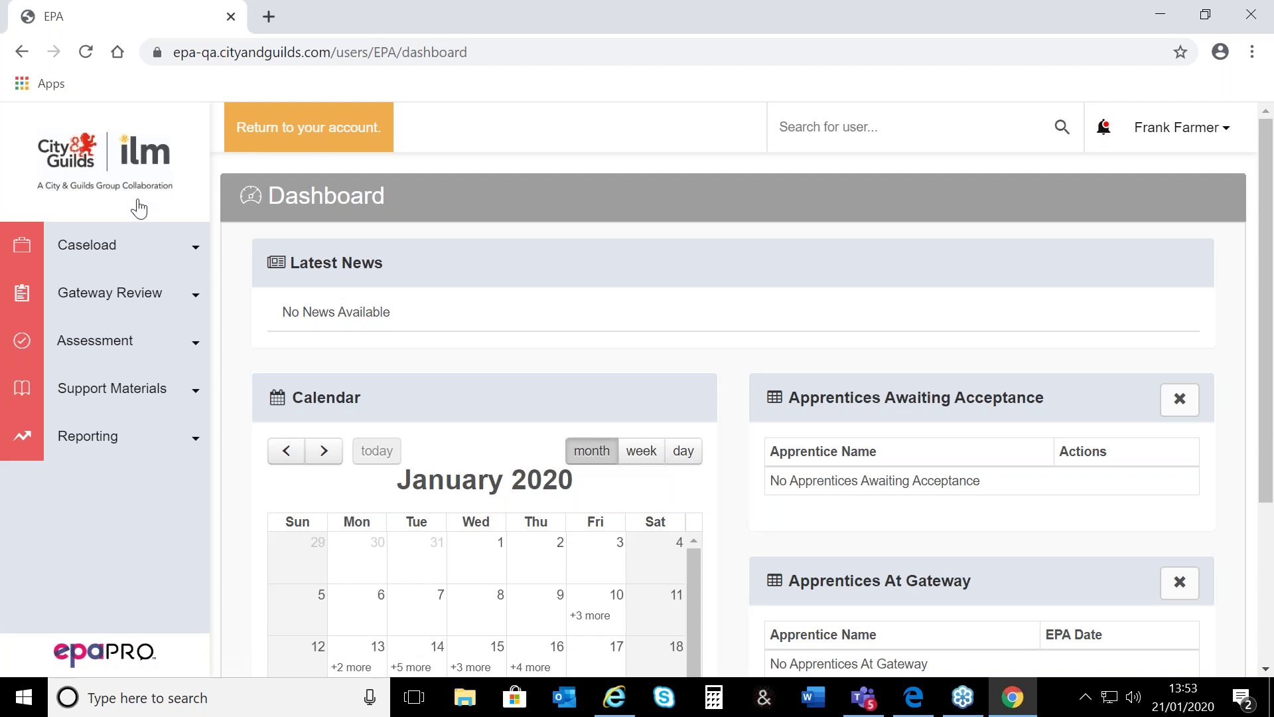
pyautogui.click(109, 351)
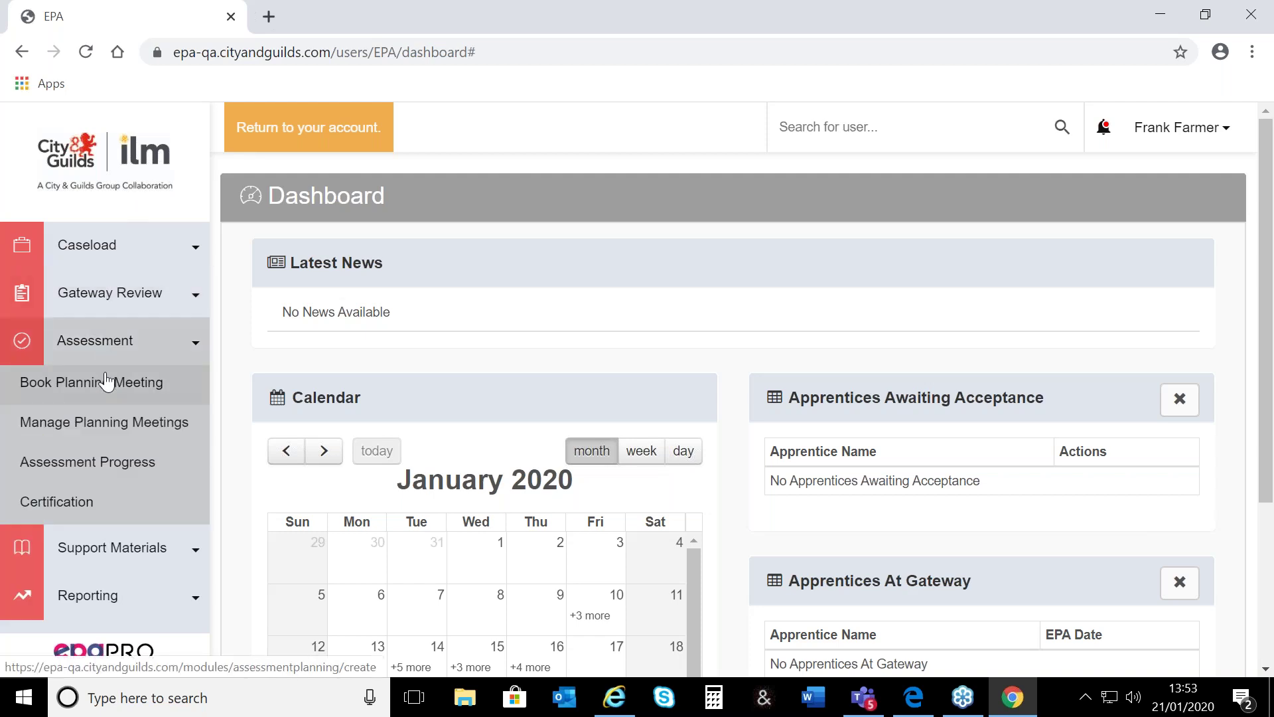
pyautogui.click(96, 423)
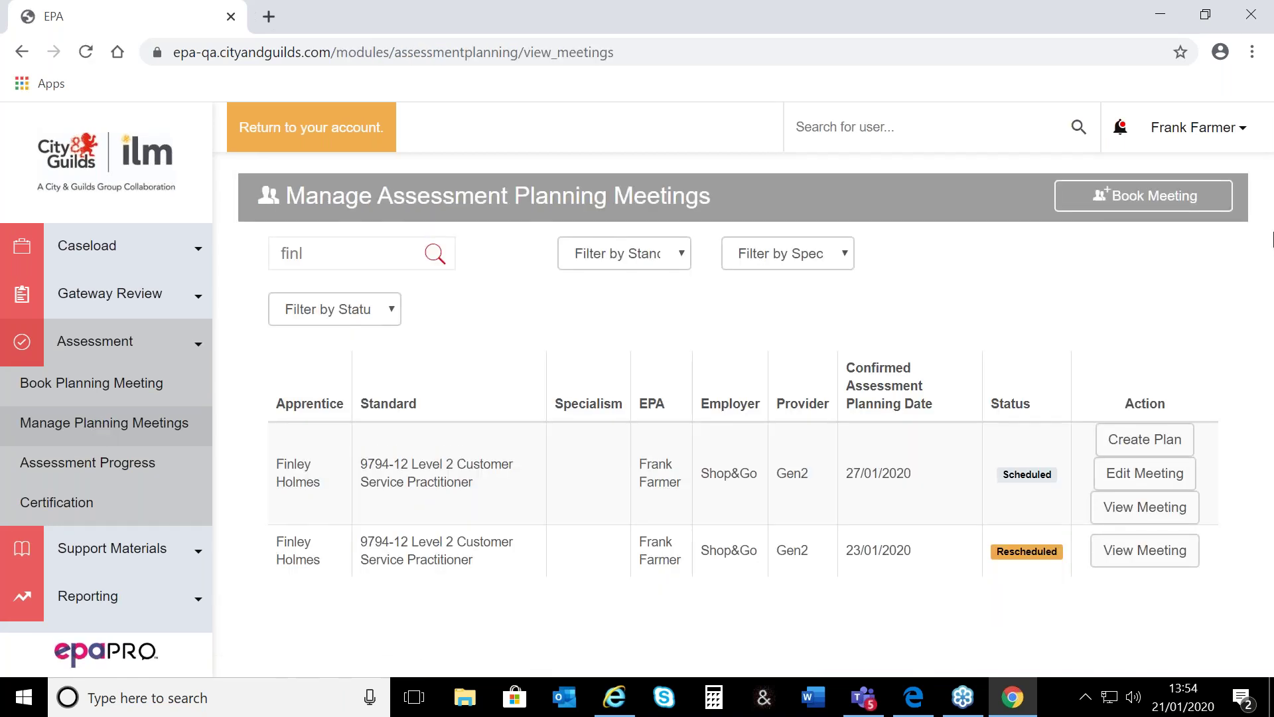
# - Replace the old search with the apprentice's name and check the Scheduled and Rescheduled meetings
pyautogui.click(340, 252)
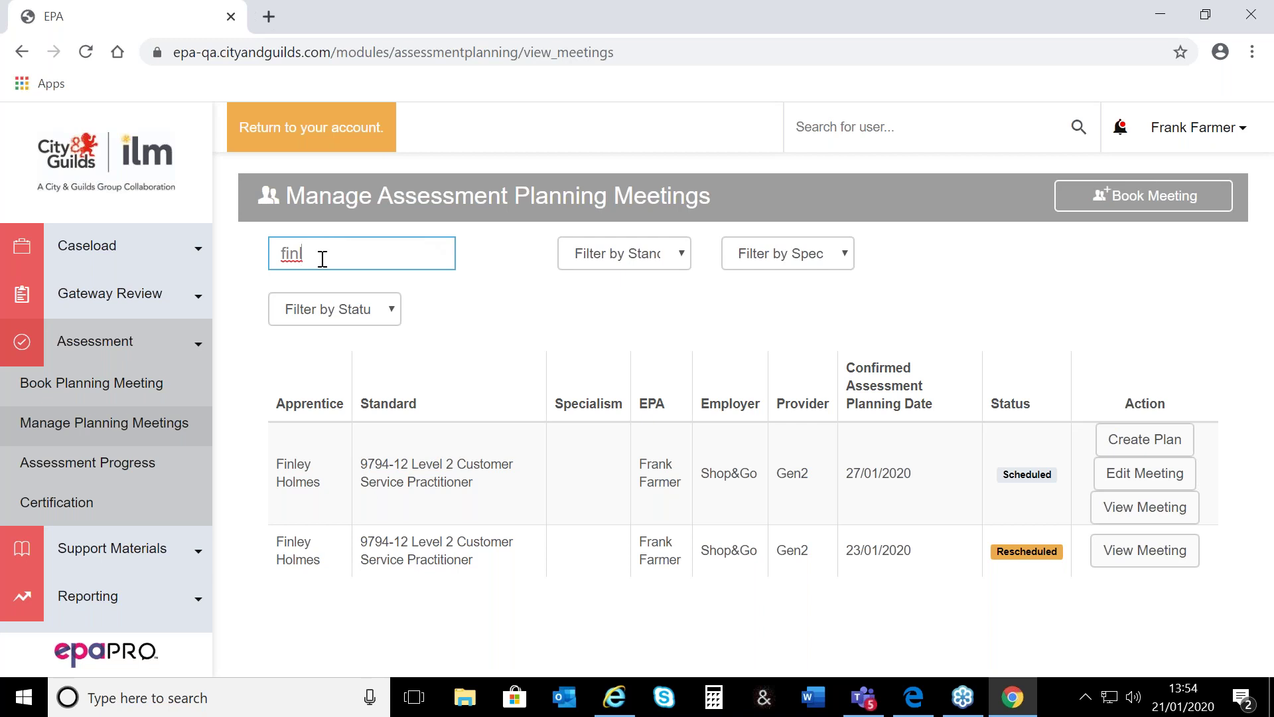
pyautogui.moveTo(329, 257); pyautogui.dragTo(282, 257)
pyautogui.press('BackSpace')
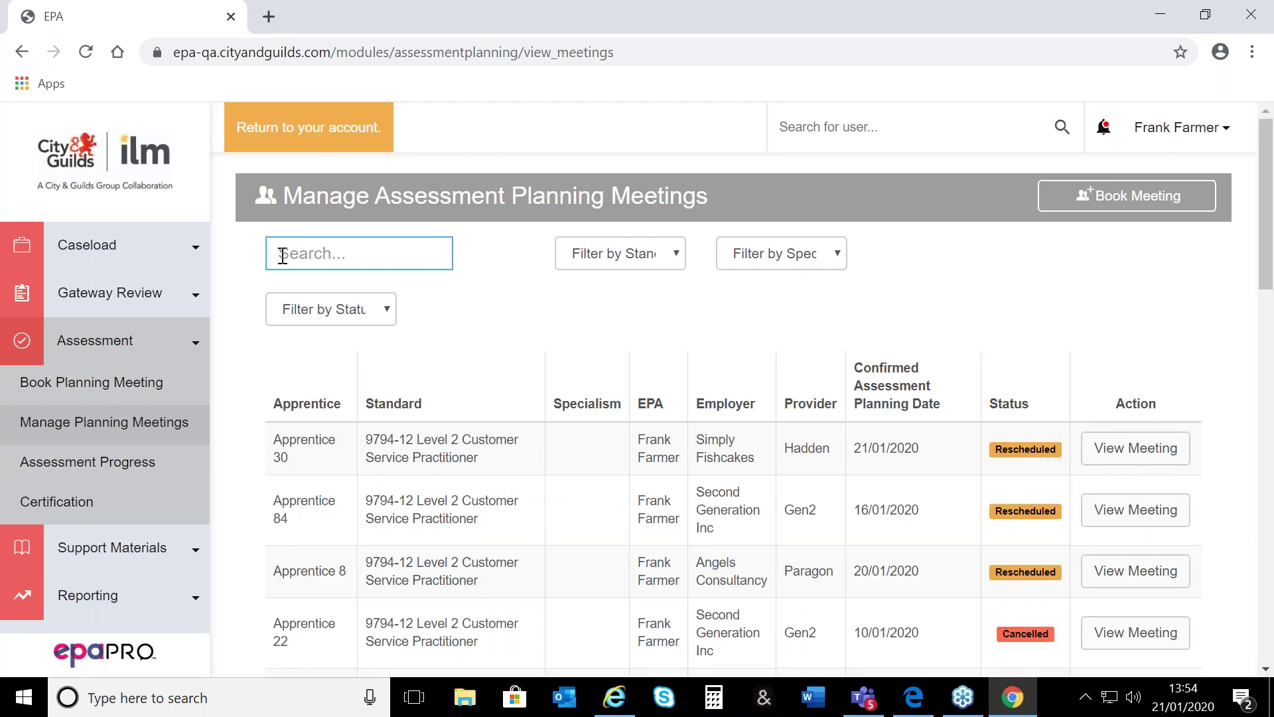
pyautogui.write('finley')
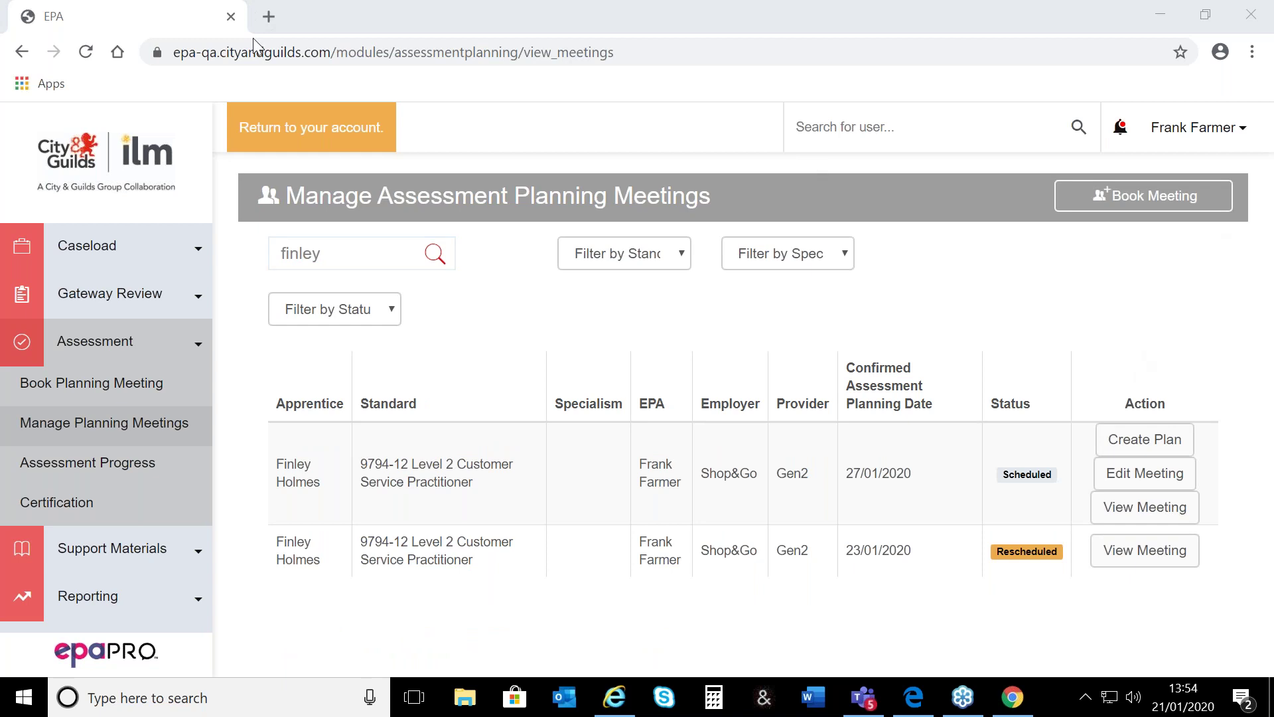
pyautogui.click(454, 496)
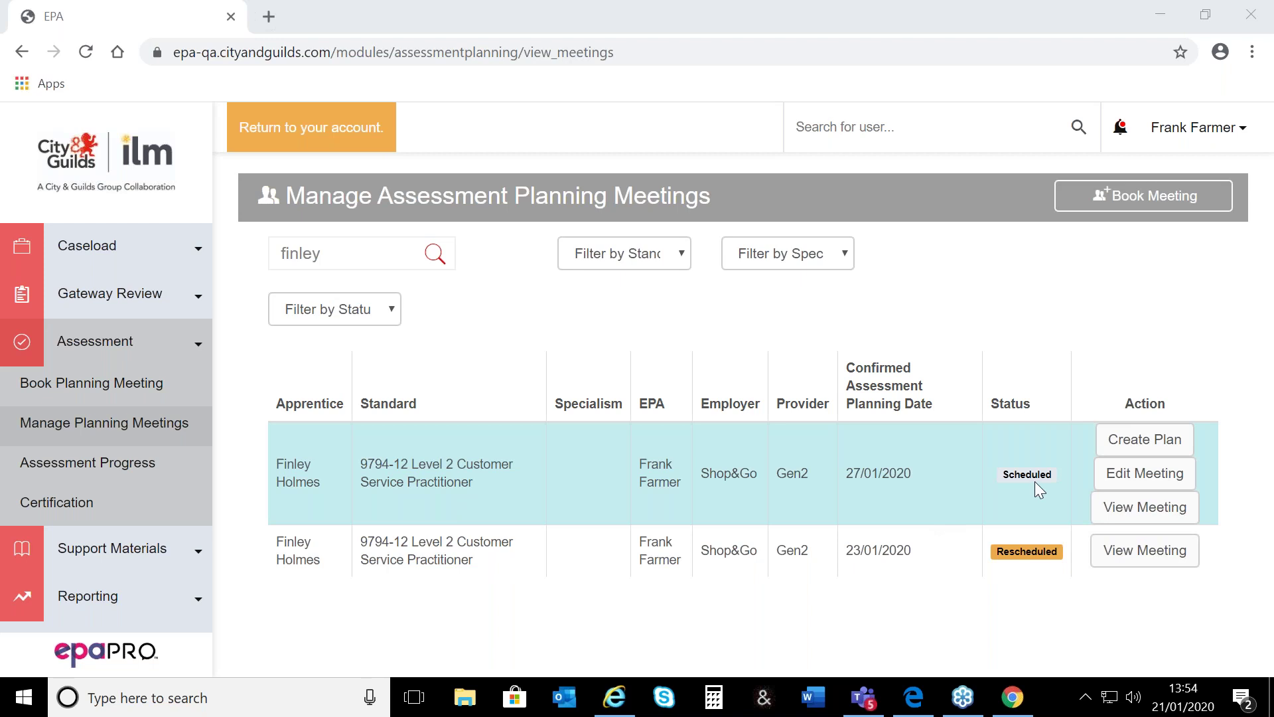
pyautogui.click(1047, 556)
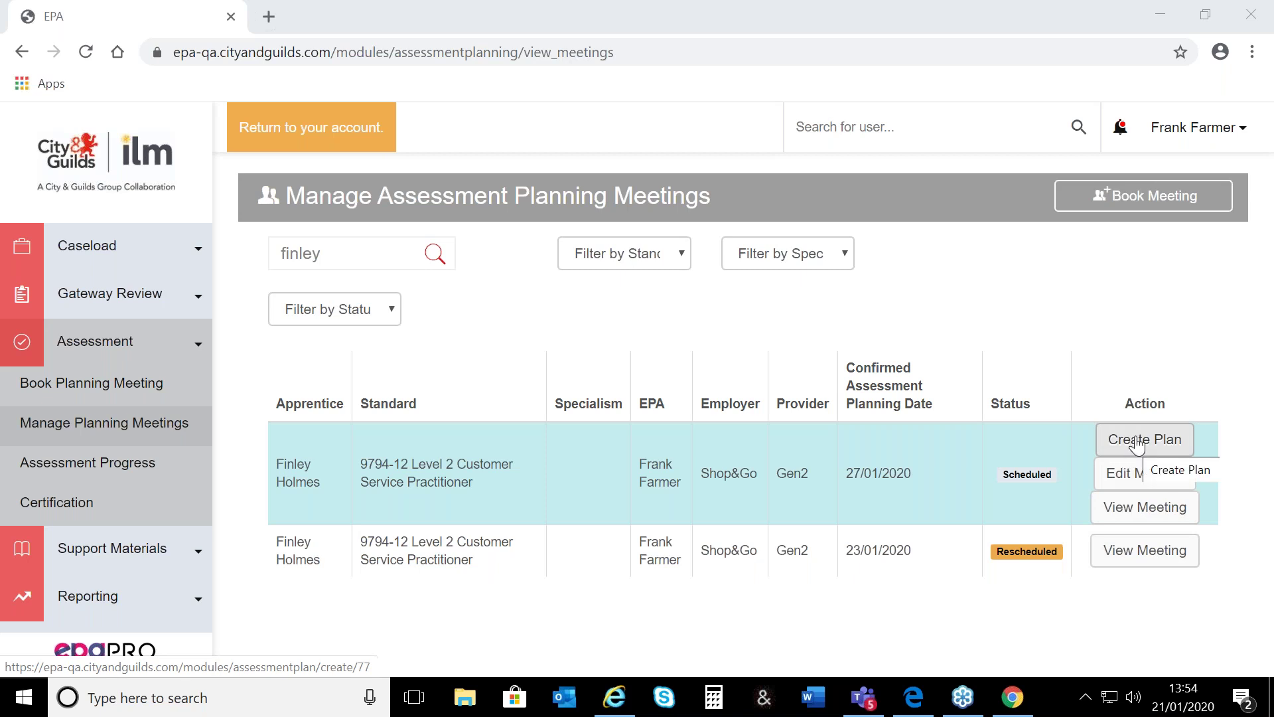
# - Start the assessment plan and browse the calendar forward to March 2020, then back to January
pyautogui.click(1138, 444)
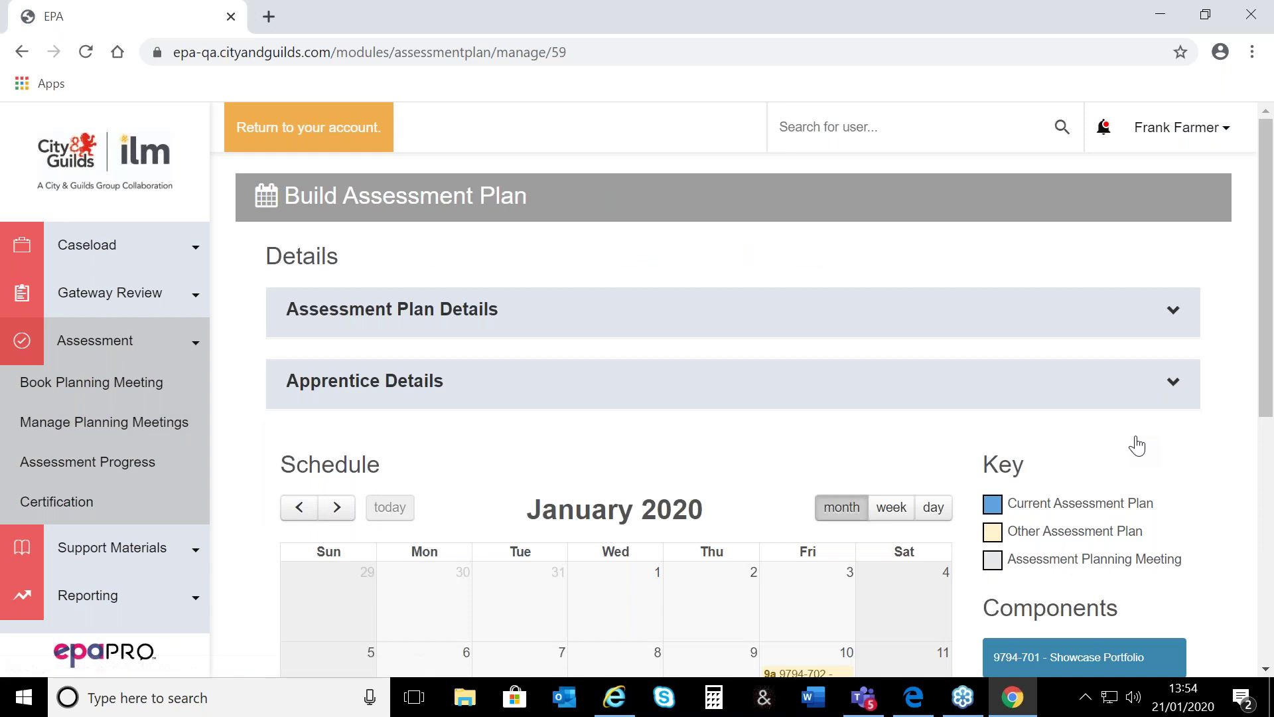
pyautogui.scroll(-6, 1012, 398)
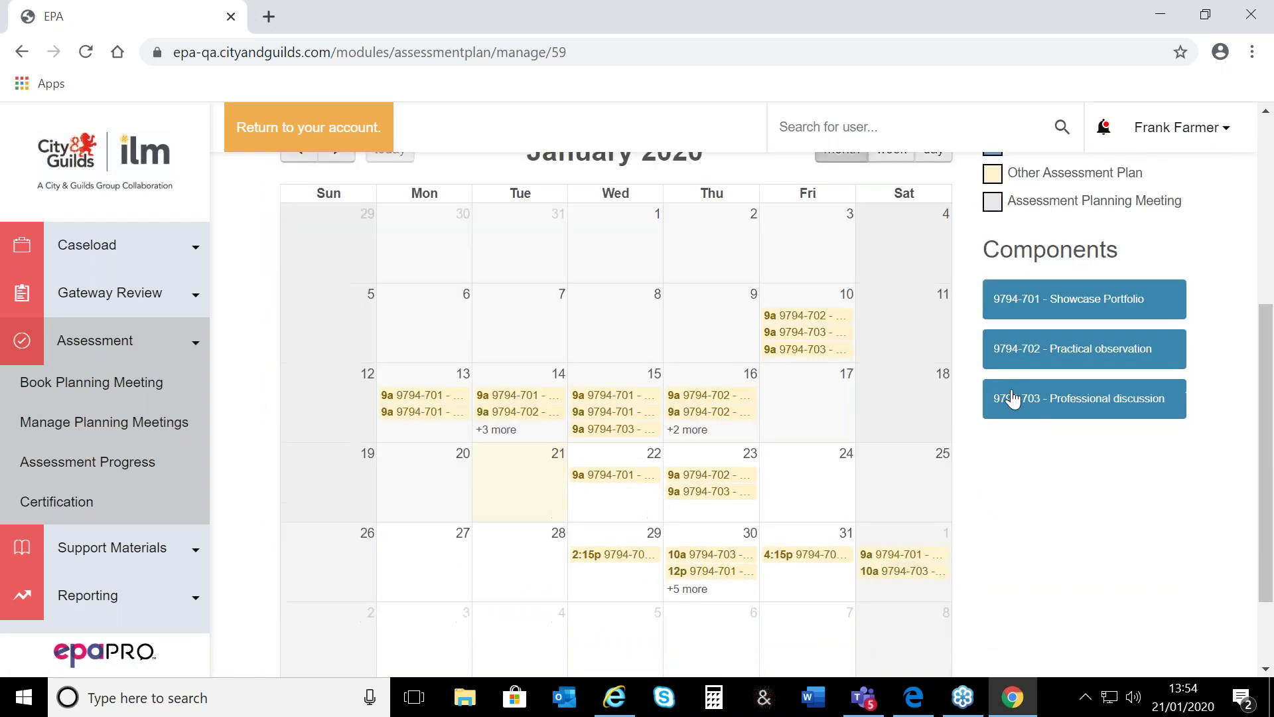
pyautogui.scroll(2, 1013, 398)
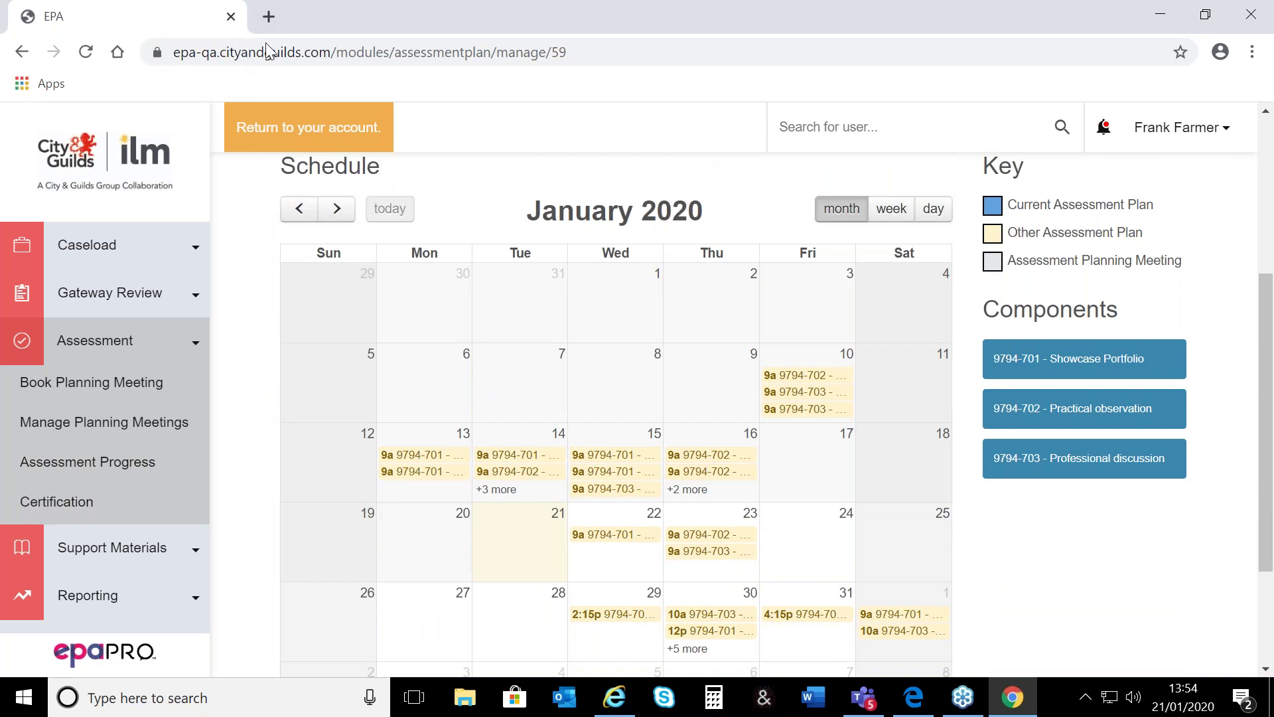
pyautogui.click(340, 211)
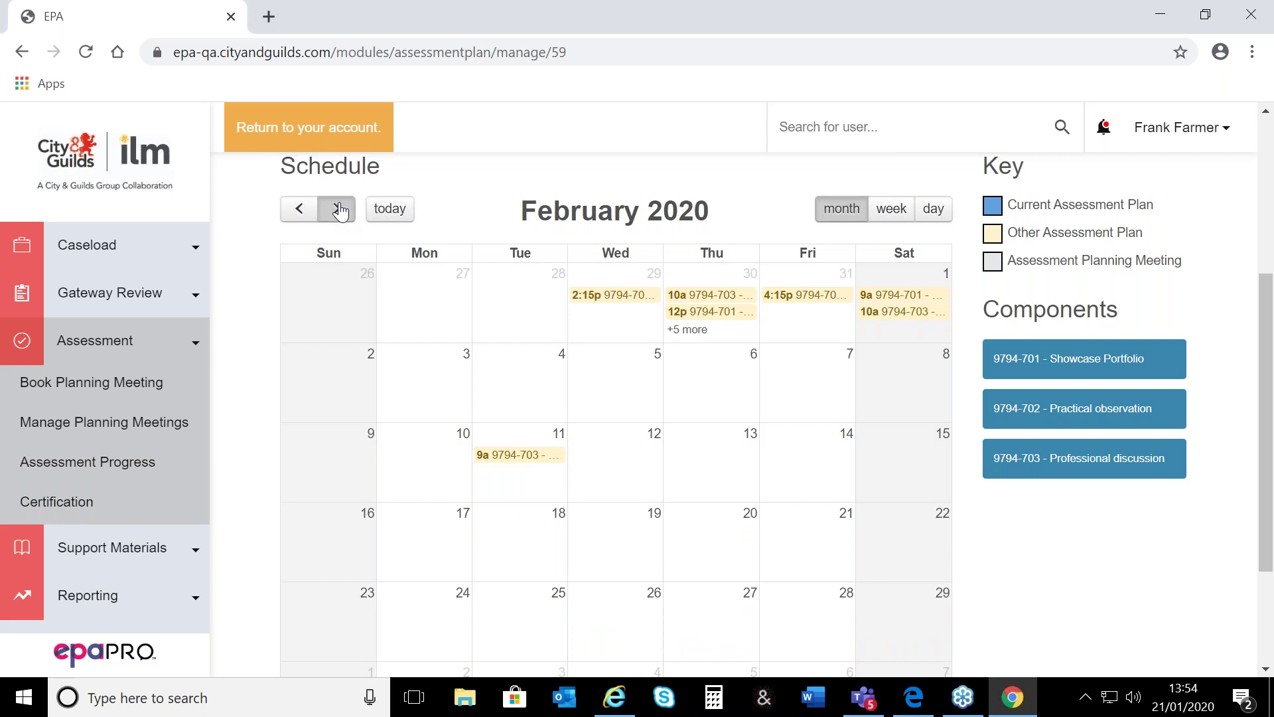
pyautogui.click(340, 211)
pyautogui.click(299, 211)
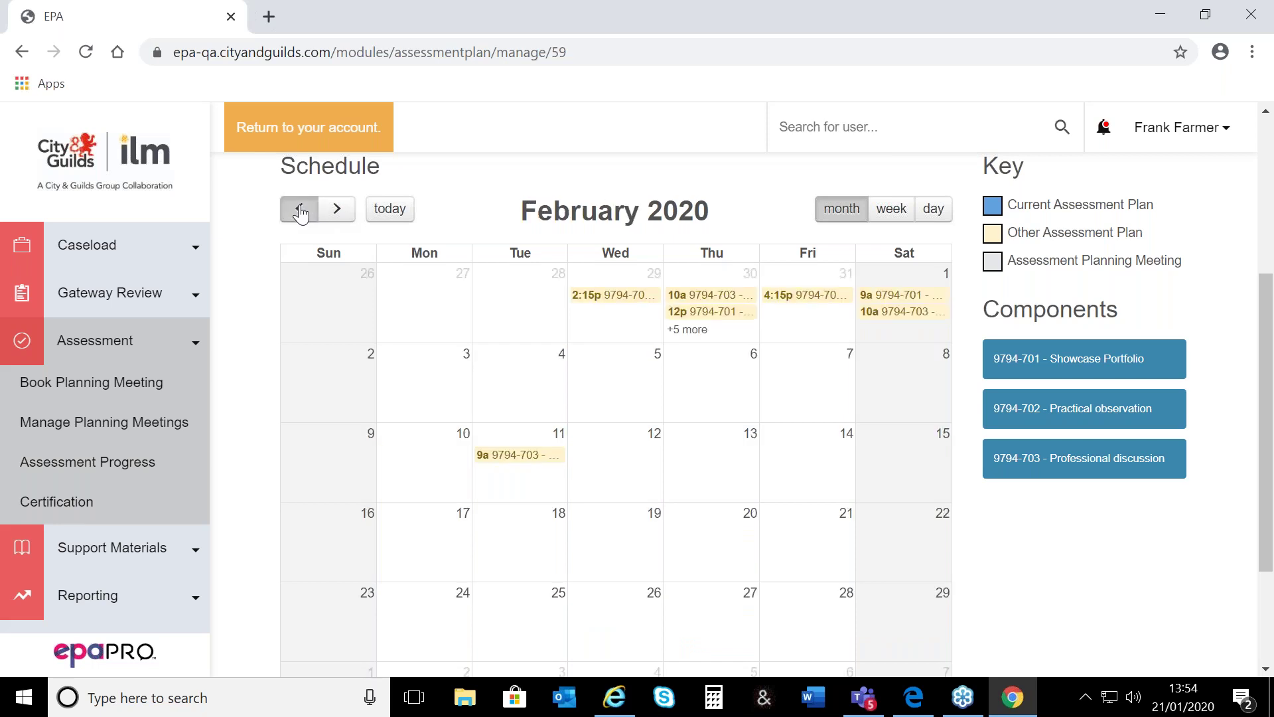
pyautogui.click(301, 211)
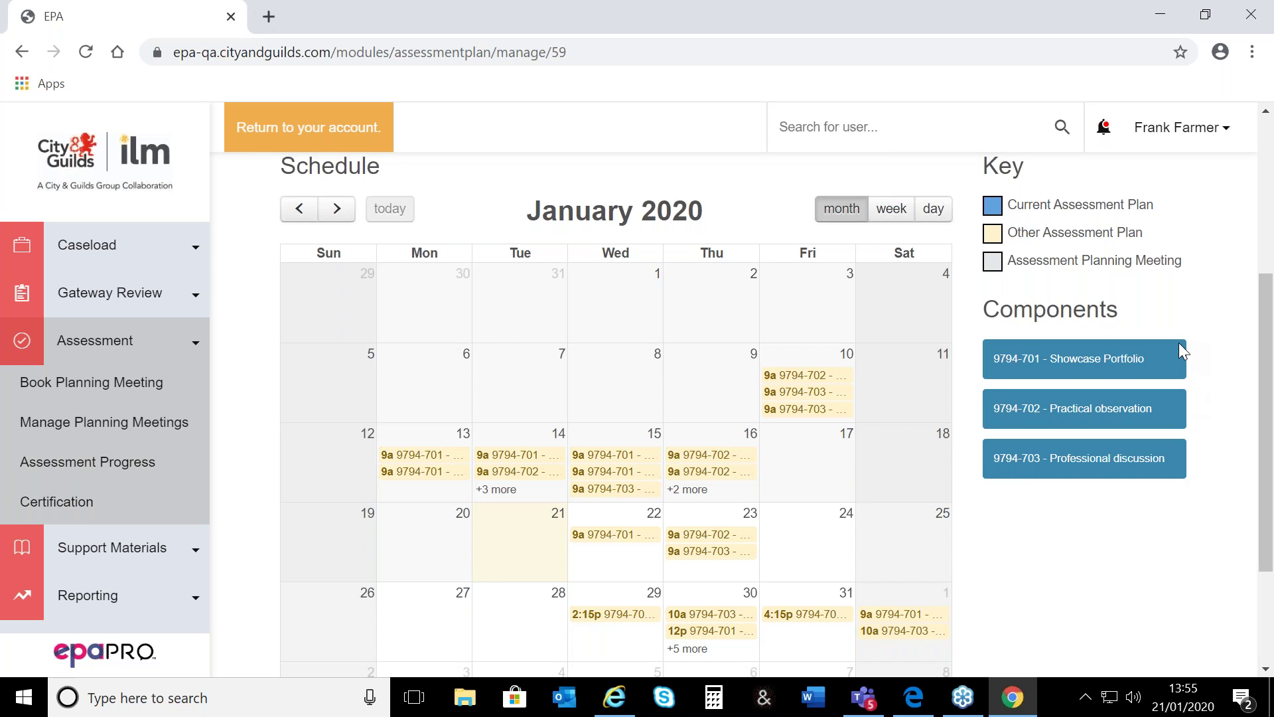
# - Drag the 9794-701 Showcase Portfolio component onto Tuesday 28 January 2020
pyautogui.scroll(-2, 1178, 343)
pyautogui.scroll(2, 1179, 343)
pyautogui.scroll(-2, 1127, 352)
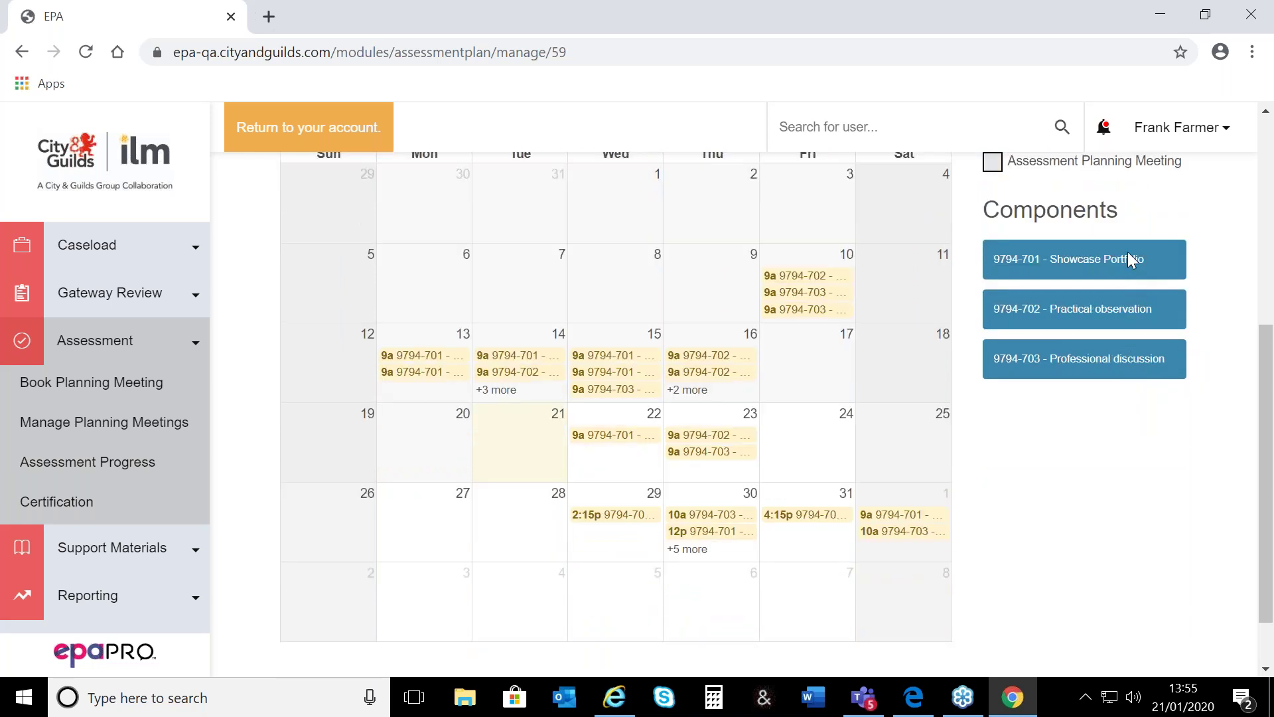
pyautogui.scroll(2, 1128, 259)
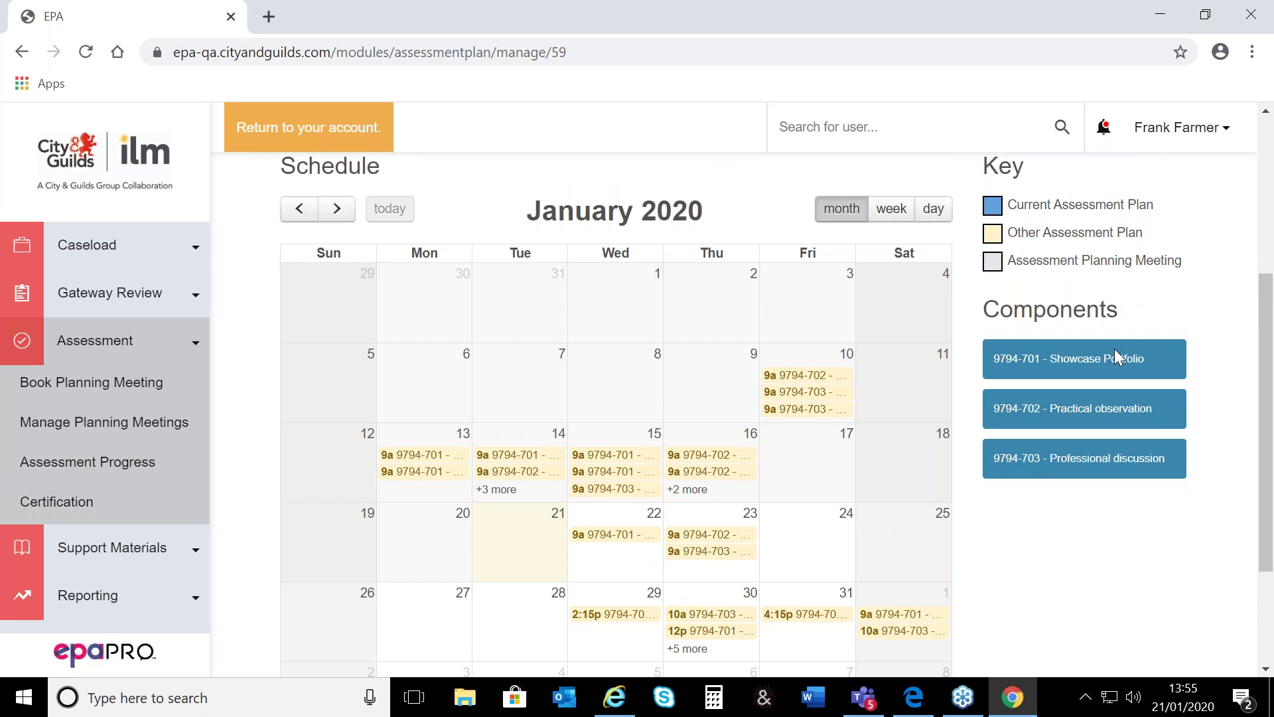
pyautogui.moveTo(1115, 349); pyautogui.dragTo(476, 604)
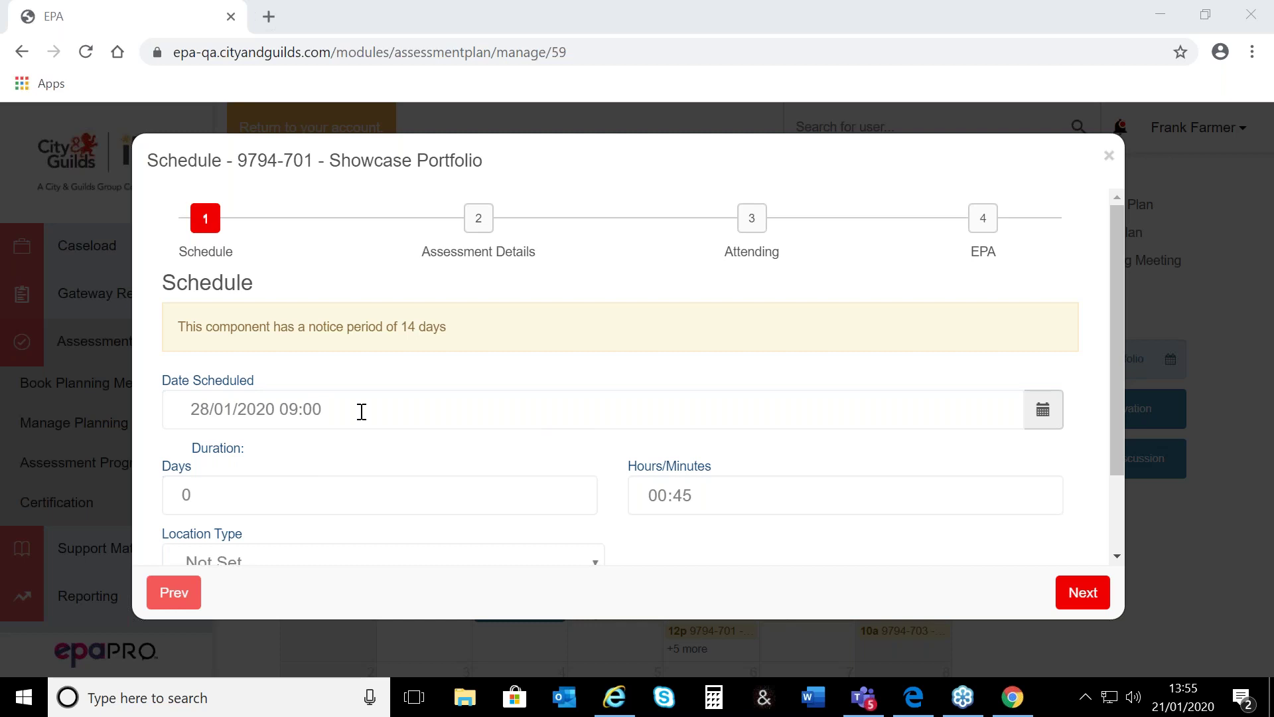
# - Change the Showcase Portfolio start time from 09:00 to 11:00 on 28/01/2020
pyautogui.scroll(-2, 361, 383)
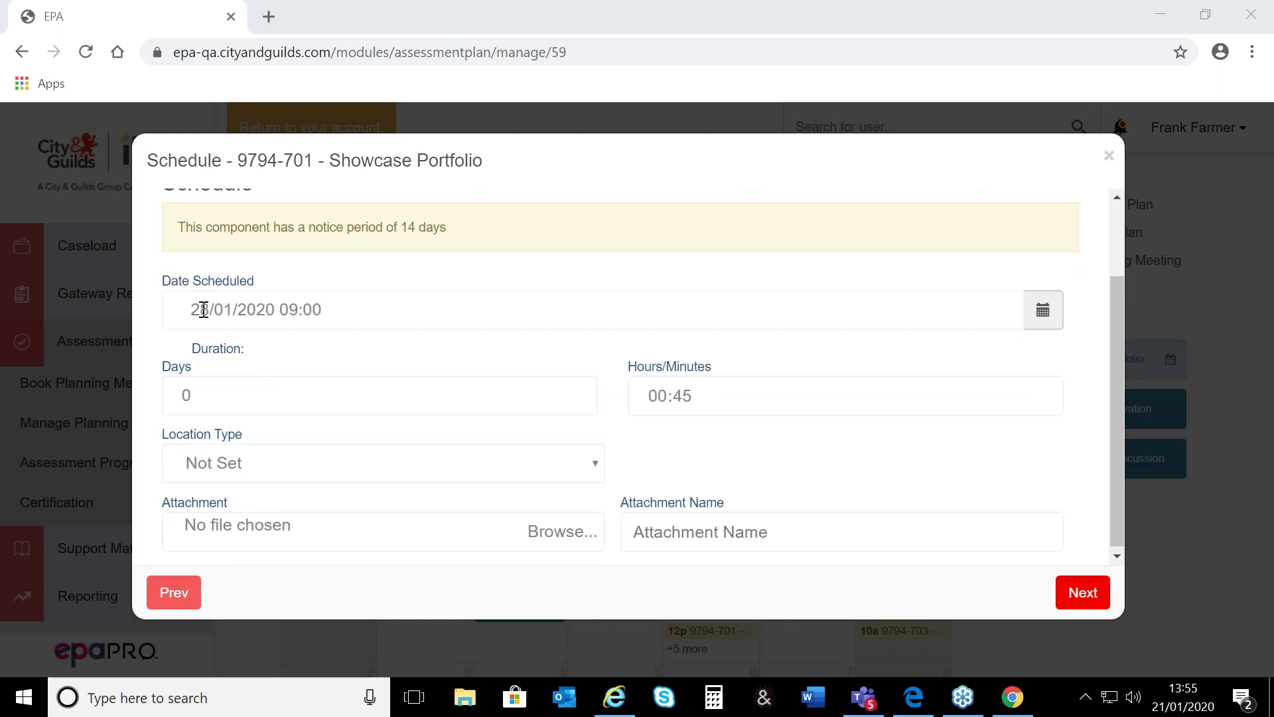
pyautogui.click(320, 306)
pyautogui.click(276, 266)
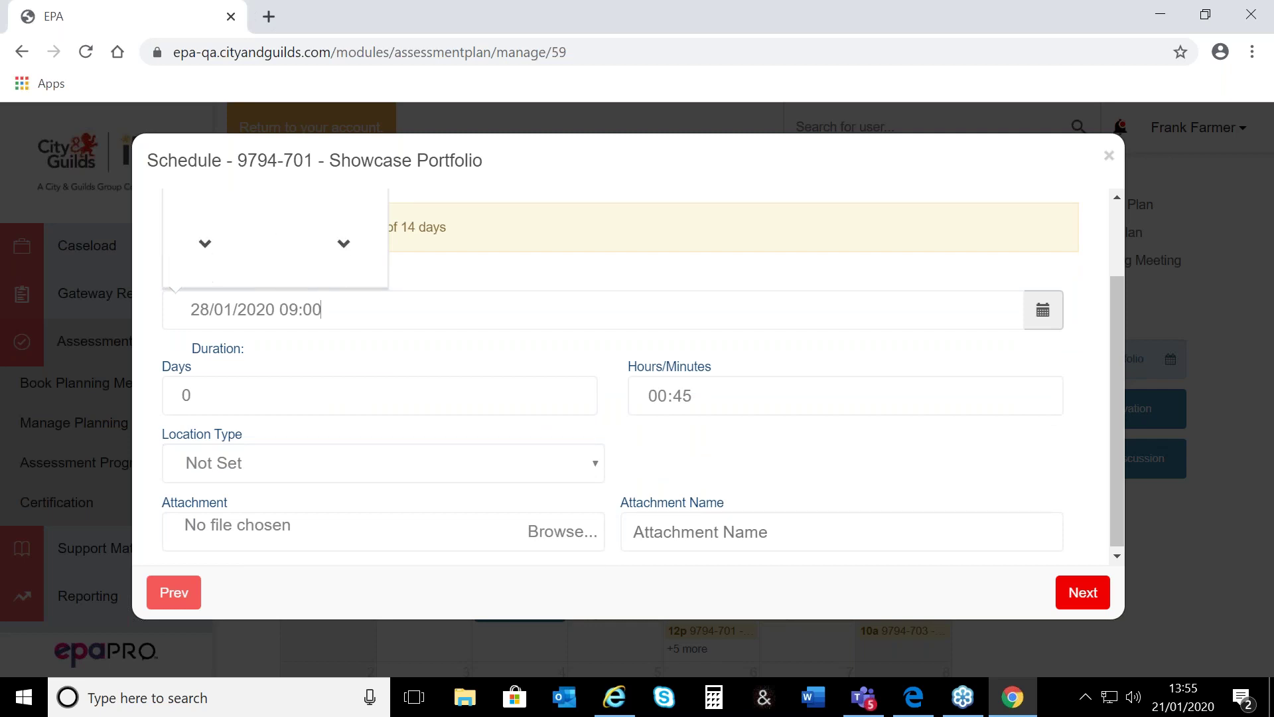
pyautogui.scroll(2, 227, 220)
pyautogui.click(225, 213)
pyautogui.click(226, 214)
pyautogui.click(483, 379)
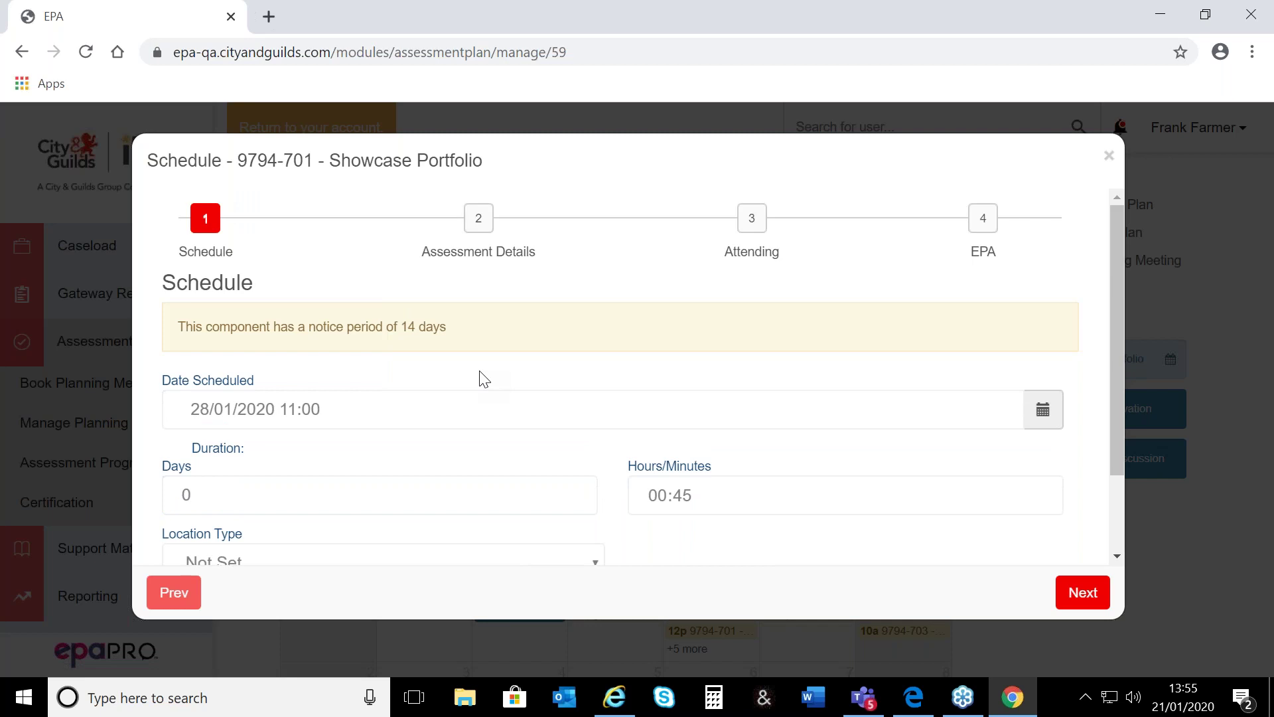
# - Set the Location Type to Online
pyautogui.scroll(-2, 484, 379)
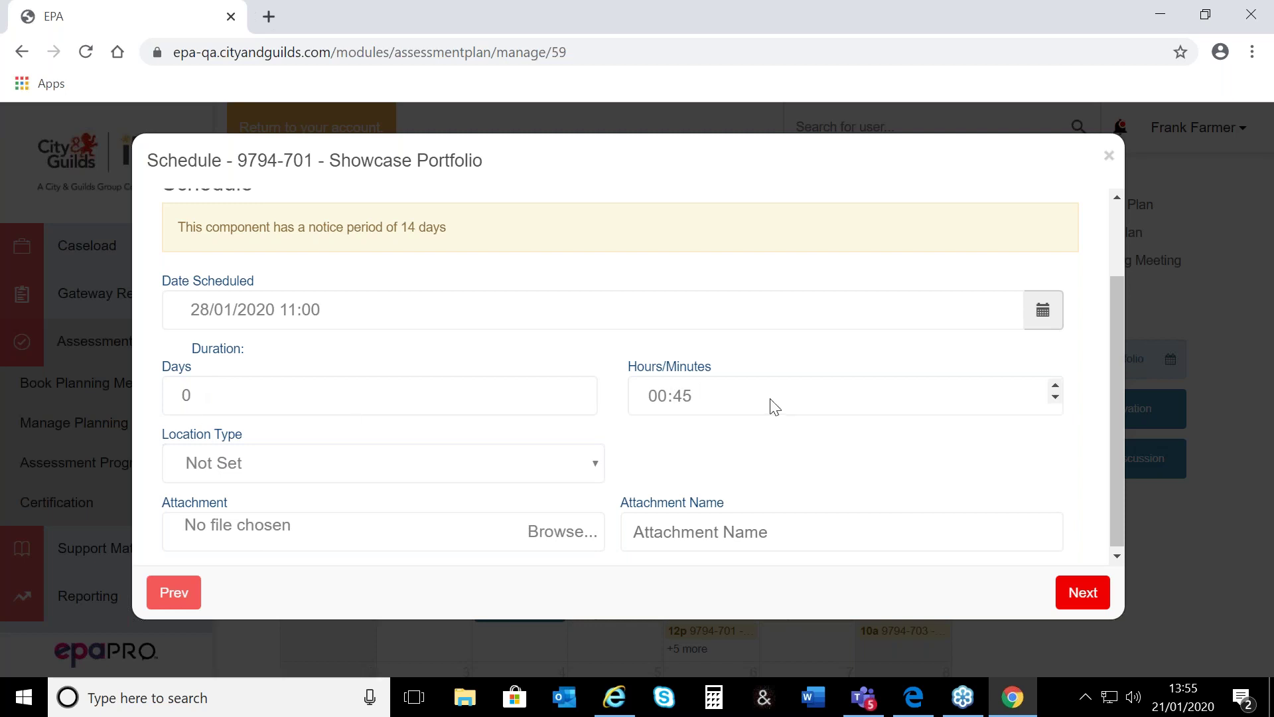
pyautogui.scroll(-1, 664, 418)
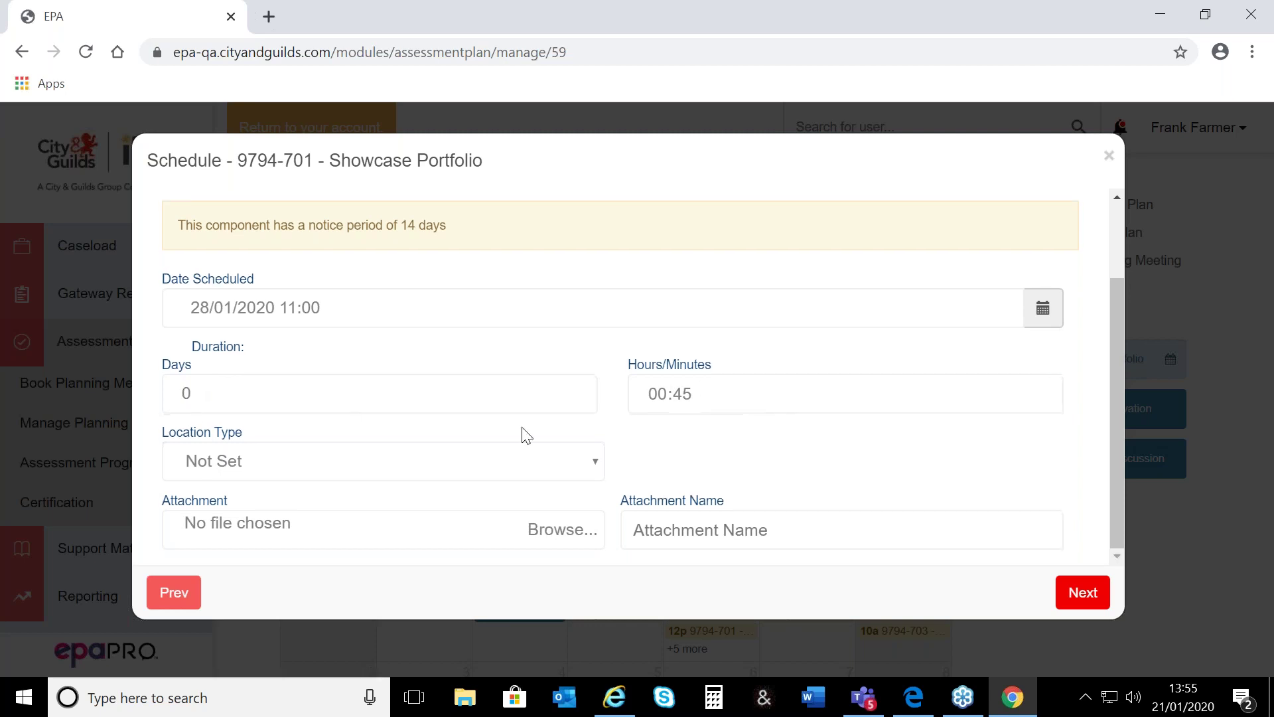
pyautogui.click(502, 469)
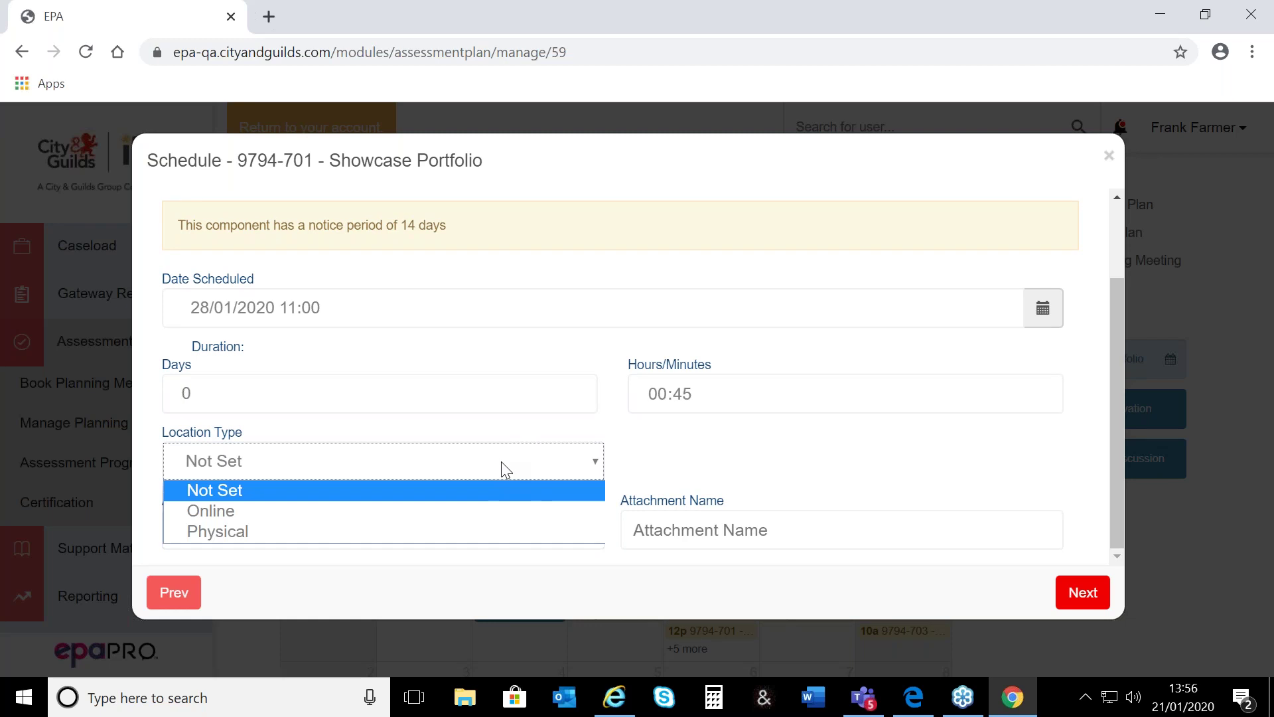
pyautogui.click(491, 511)
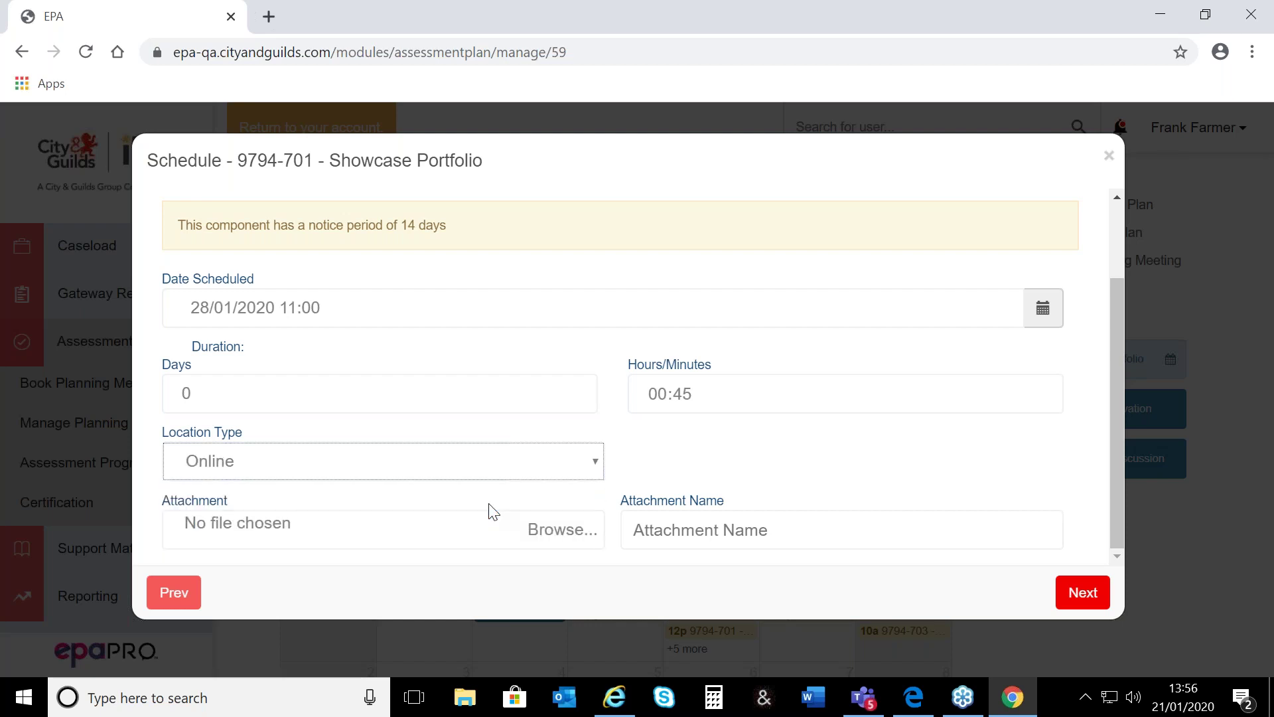
pyautogui.click(595, 531)
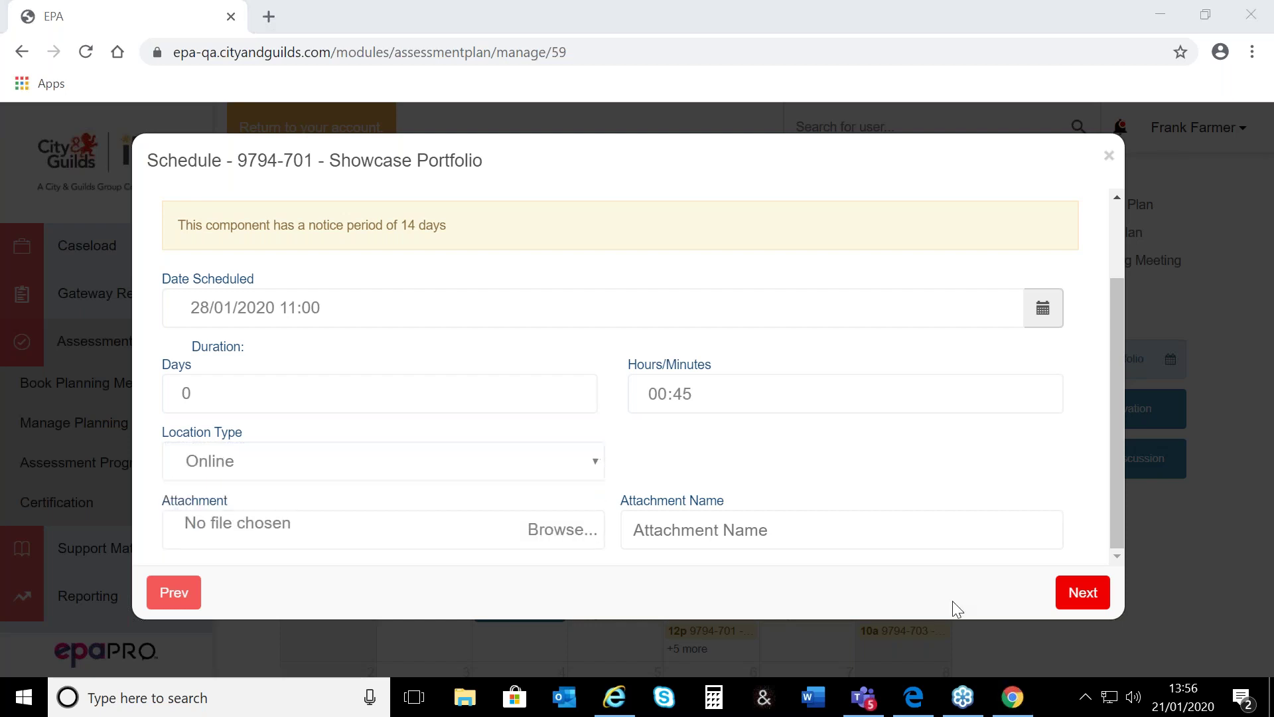
# - Advance past Assessment Details and Attending to the EPA selection step
pyautogui.click(1085, 596)
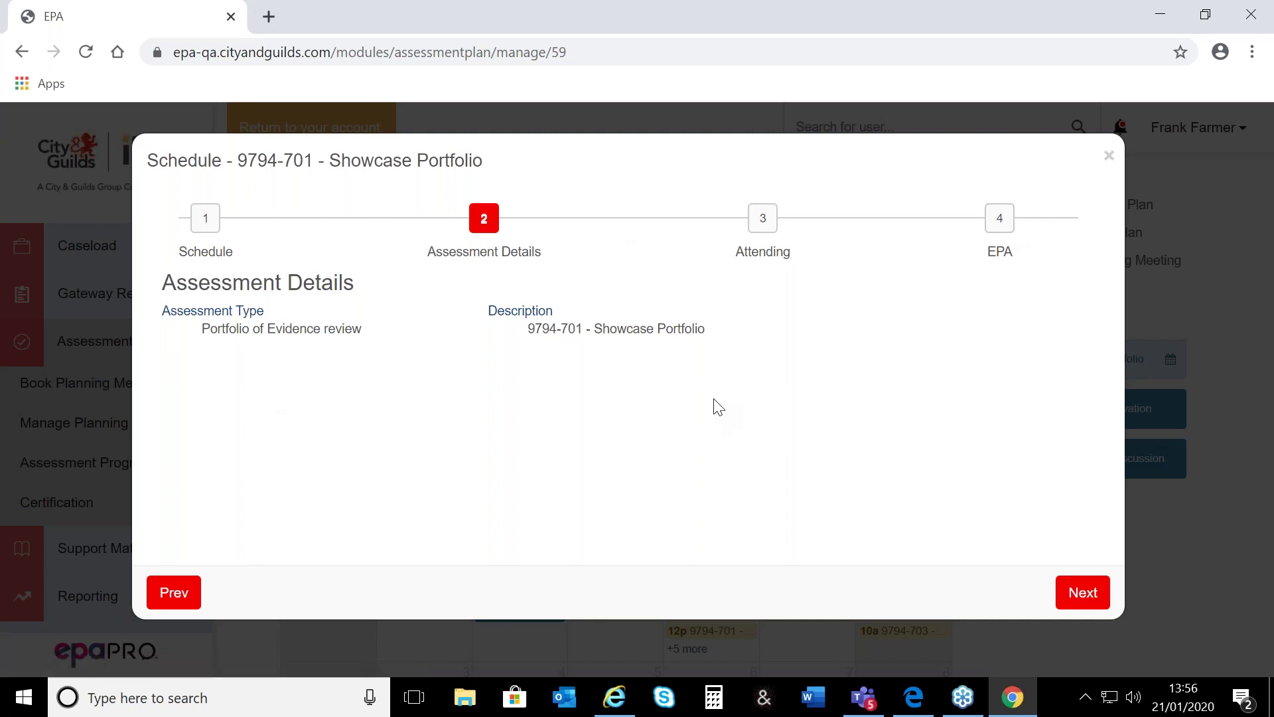
pyautogui.click(1069, 597)
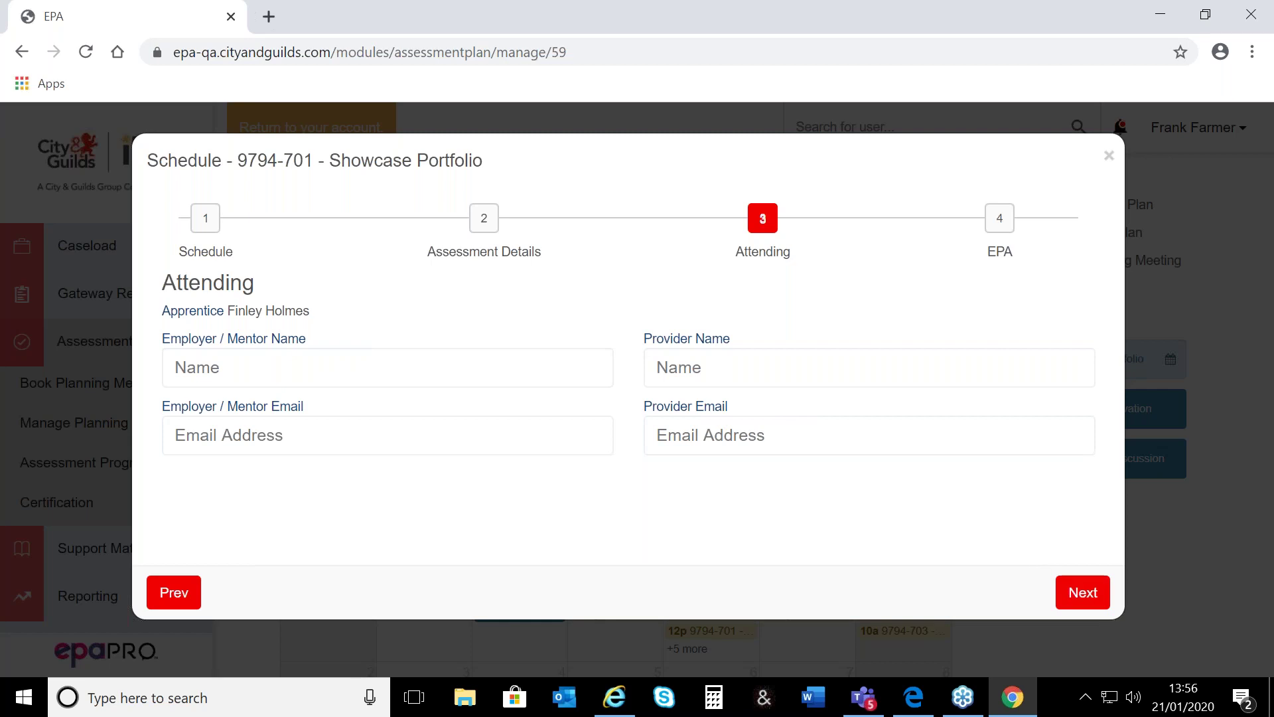
pyautogui.click(1098, 605)
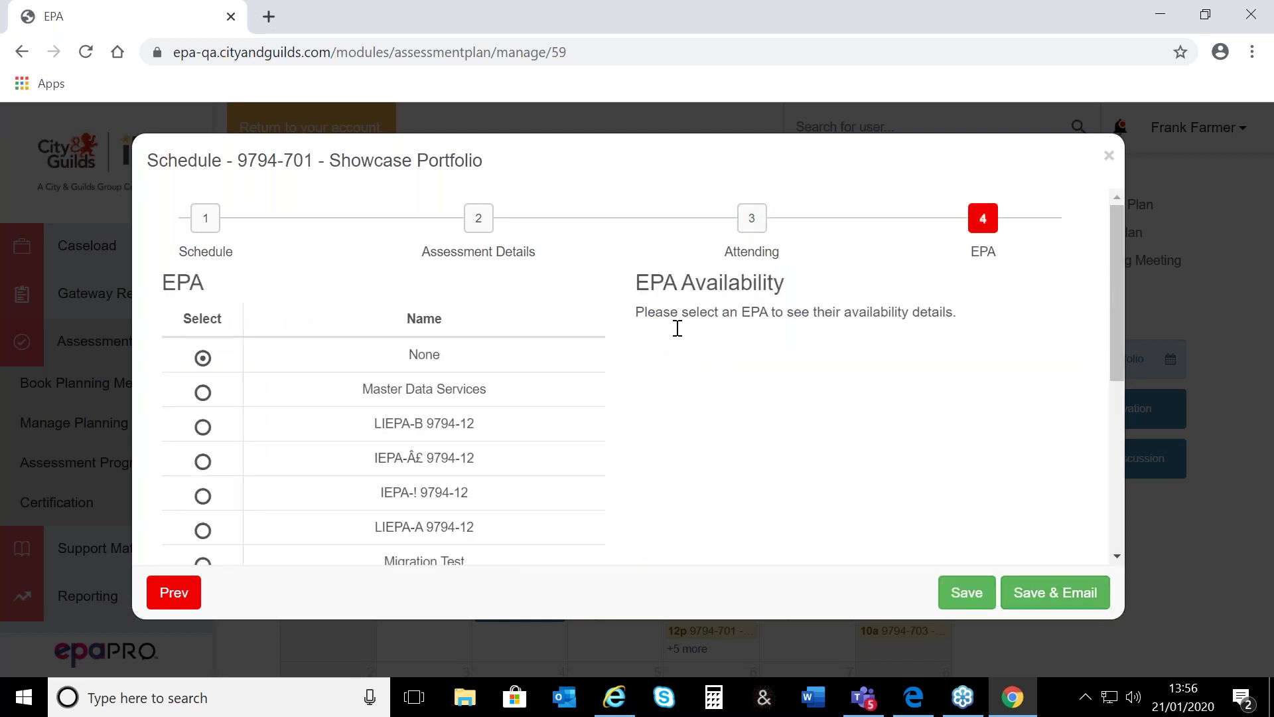
# - Select the last-listed EPA assessor and save the booking with an email notification
pyautogui.scroll(-3, 569, 425)
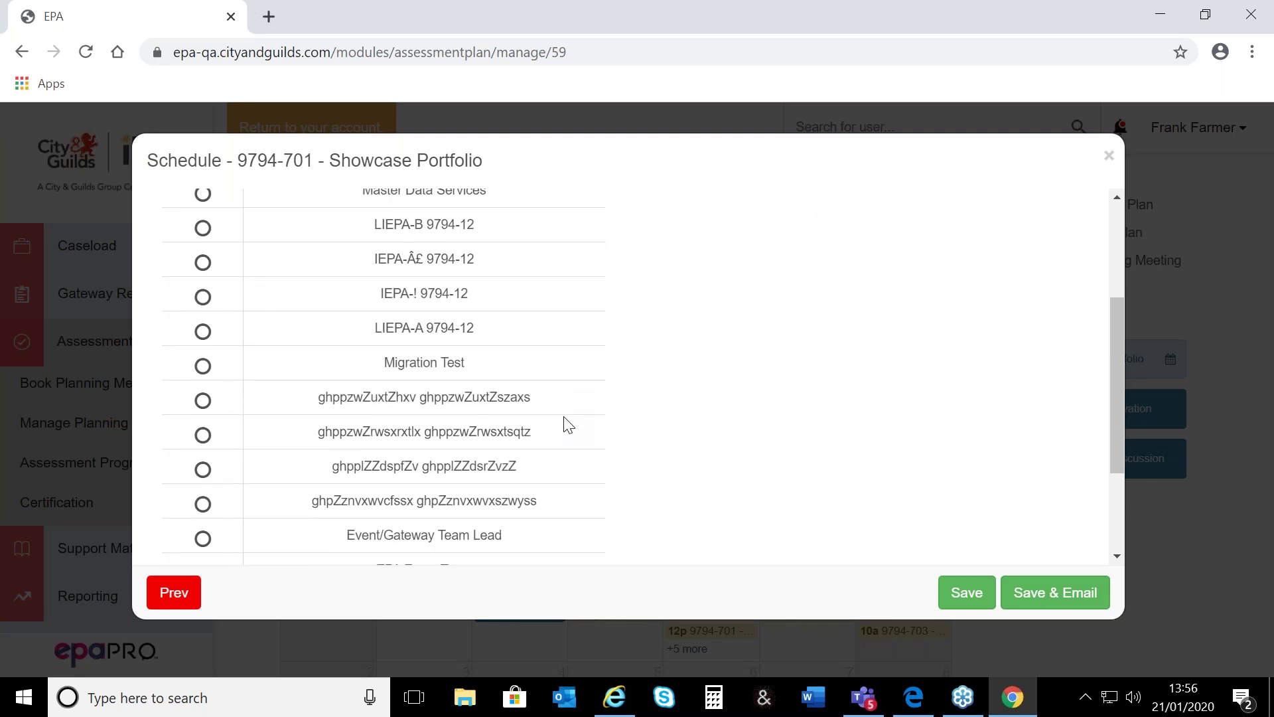
pyautogui.scroll(-2, 568, 425)
pyautogui.scroll(-1, 569, 425)
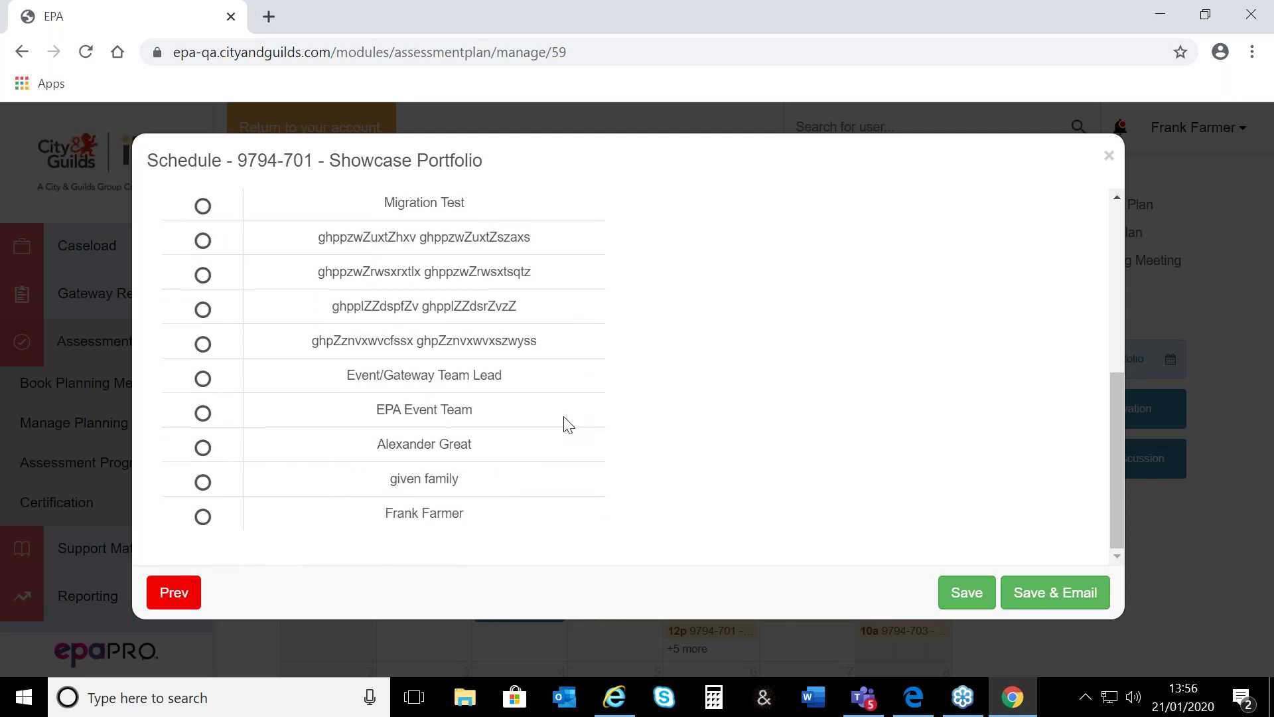
pyautogui.click(206, 519)
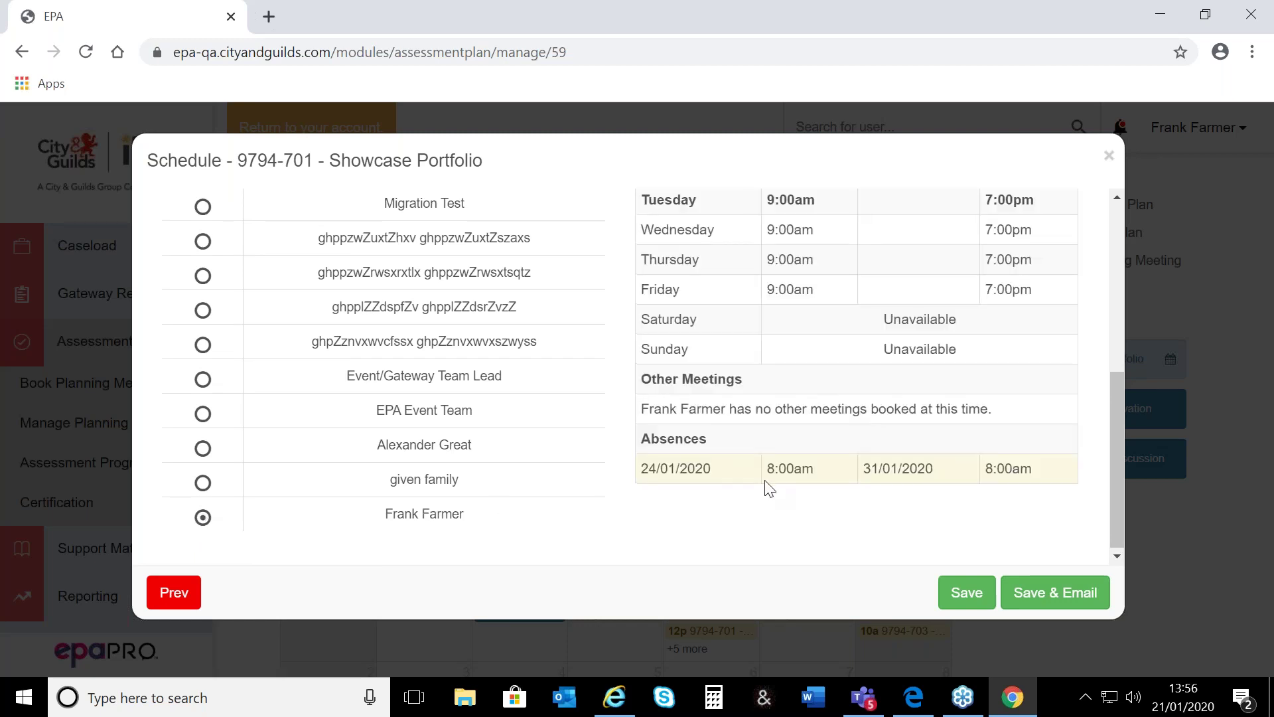
pyautogui.scroll(3, 768, 489)
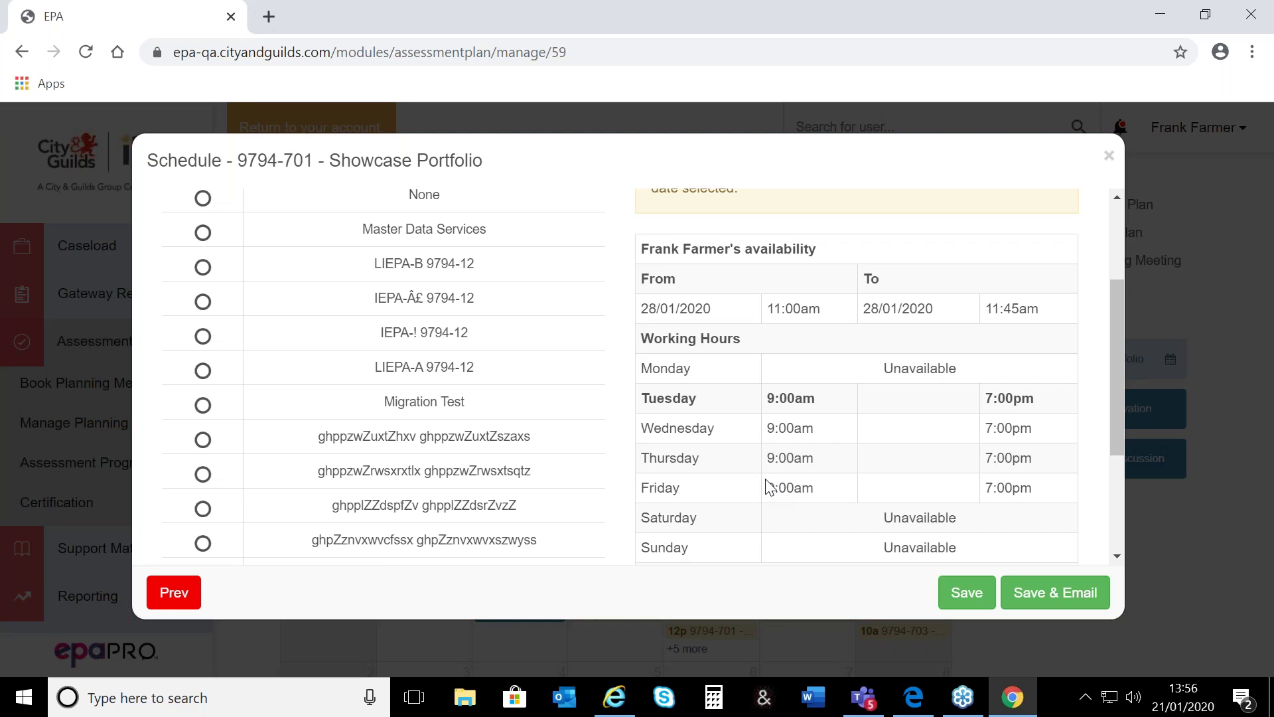
pyautogui.click(1047, 601)
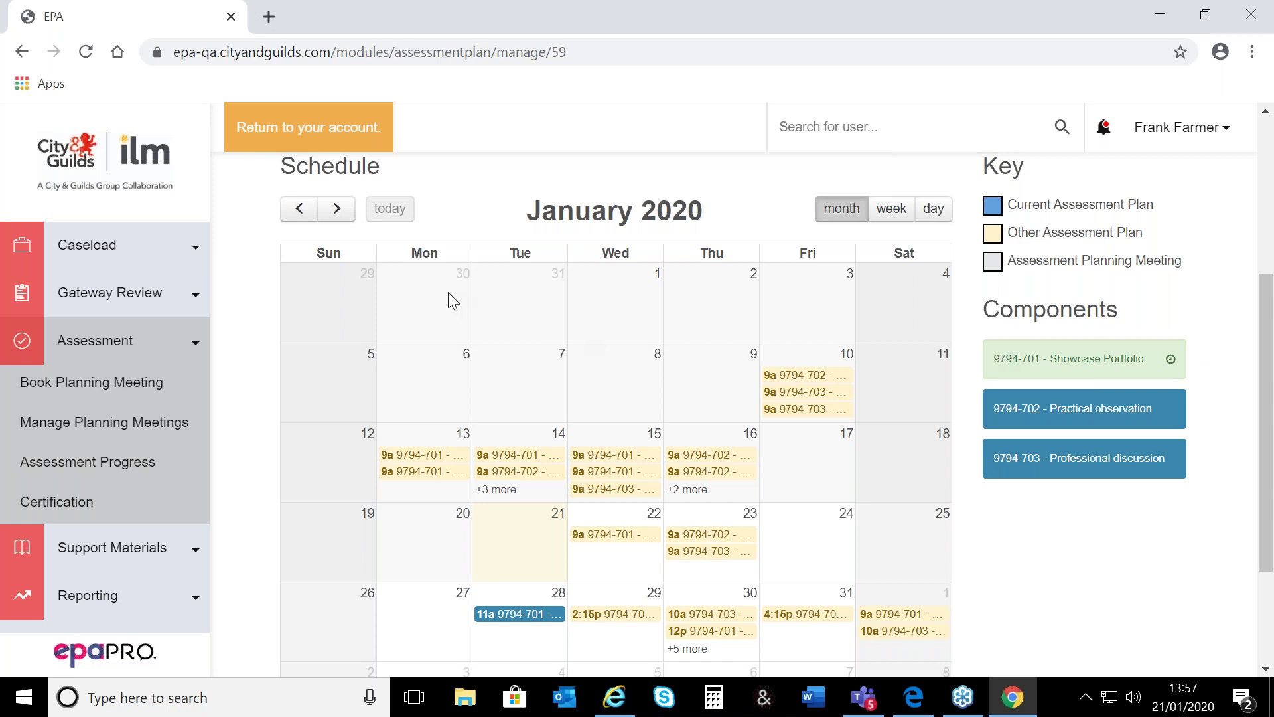
# - Drop the 9794-702 Practical observation into February and set it to 03/02/2020 at 10:00
pyautogui.click(346, 210)
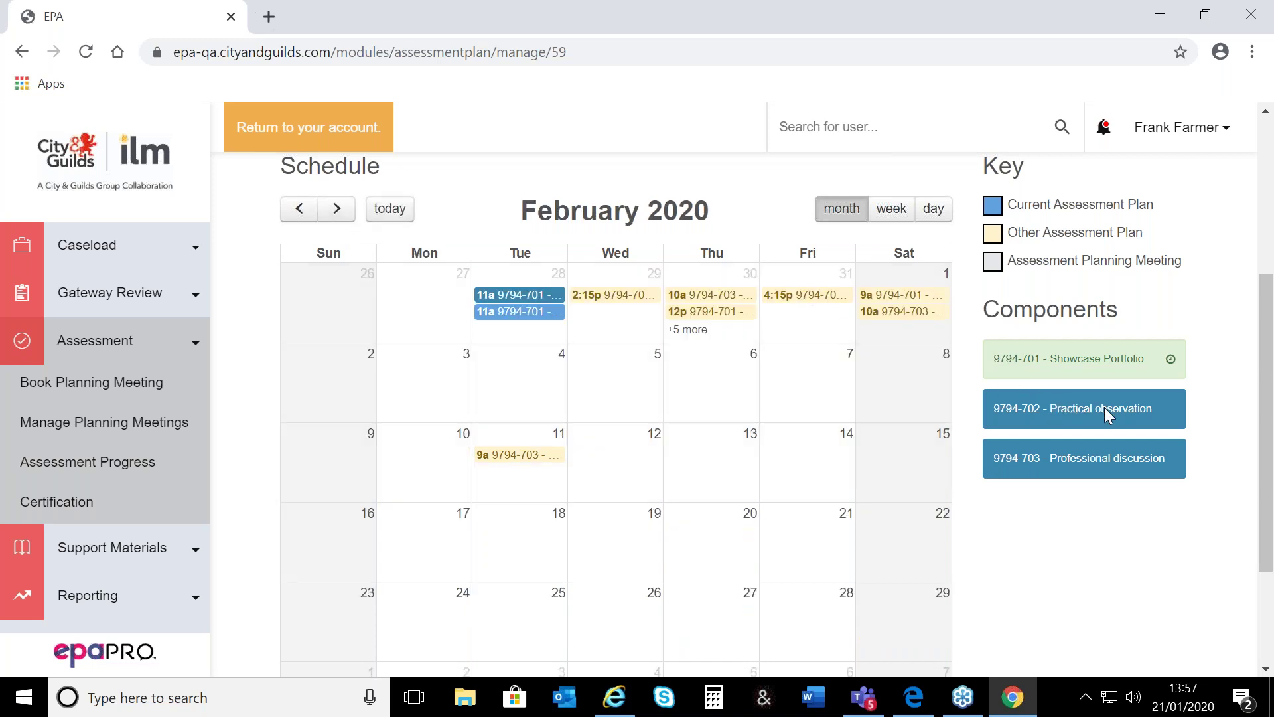
pyautogui.moveTo(1105, 408); pyautogui.dragTo(515, 385)
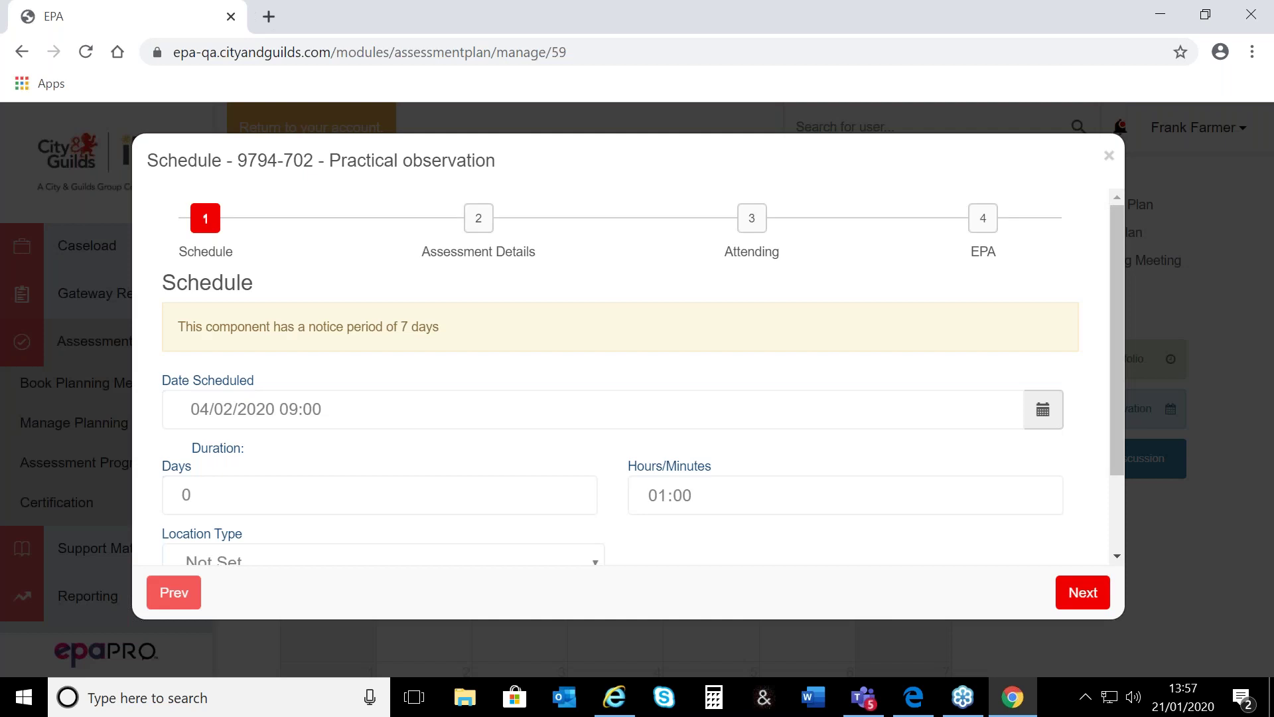
pyautogui.click(208, 406)
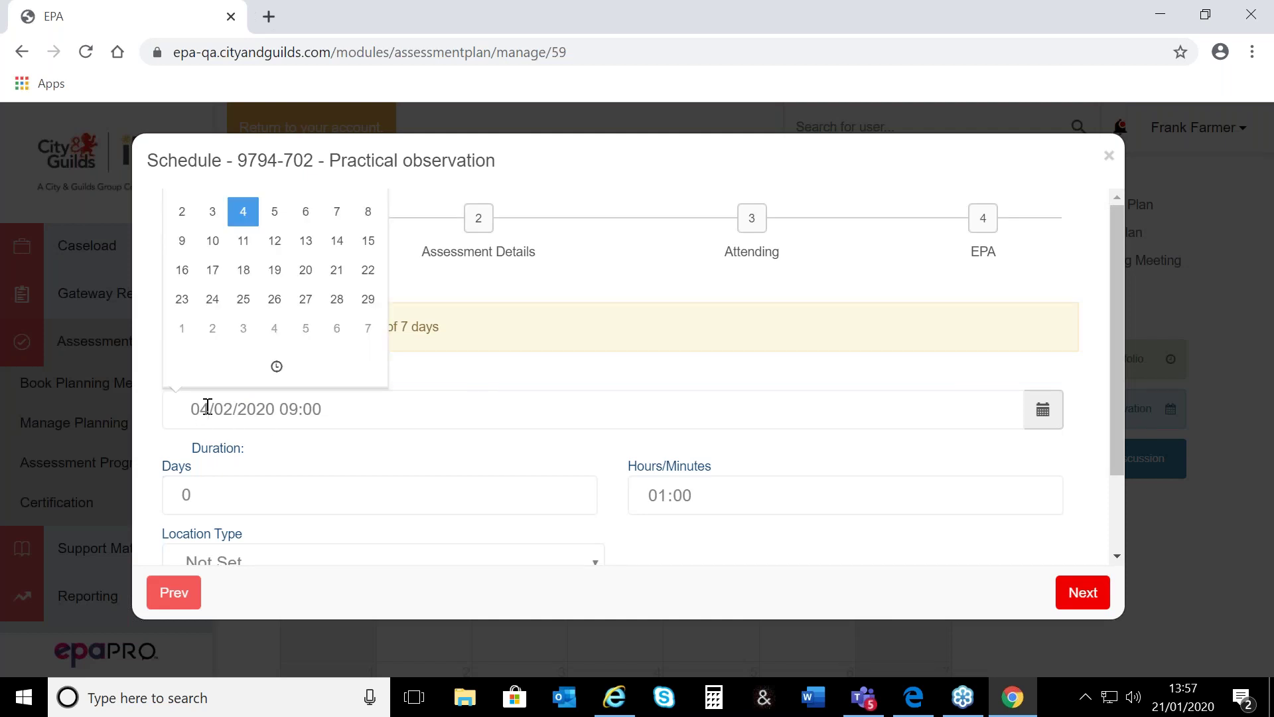
pyautogui.click(212, 211)
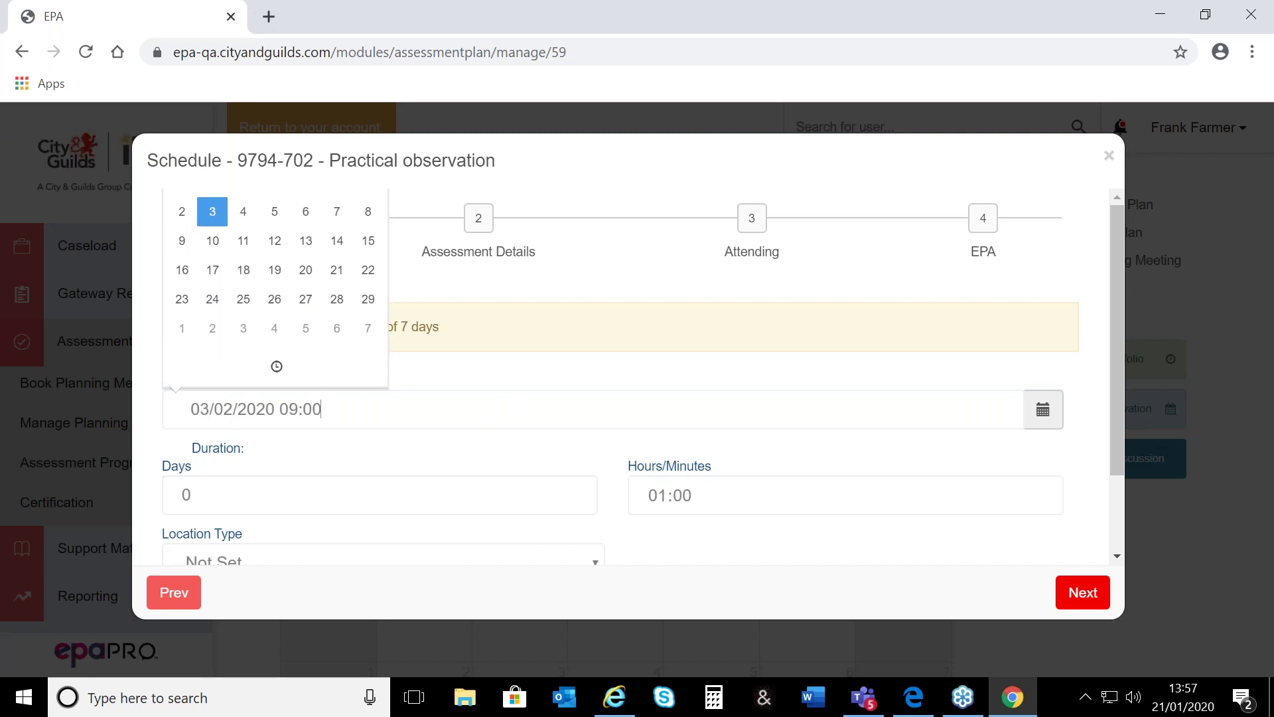
pyautogui.click(277, 366)
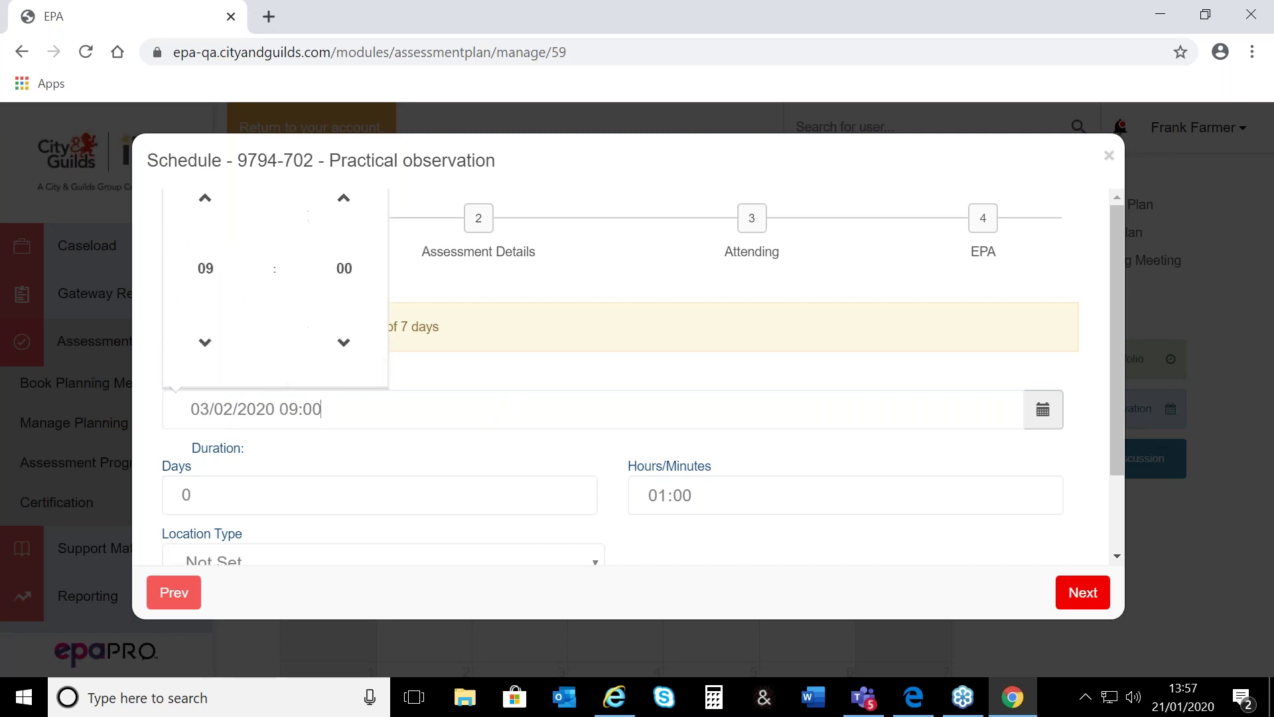
pyautogui.click(206, 198)
pyautogui.click(502, 388)
# - Make the Practical observation an Online assessment and continue to Assessment Details
pyautogui.scroll(-2, 498, 389)
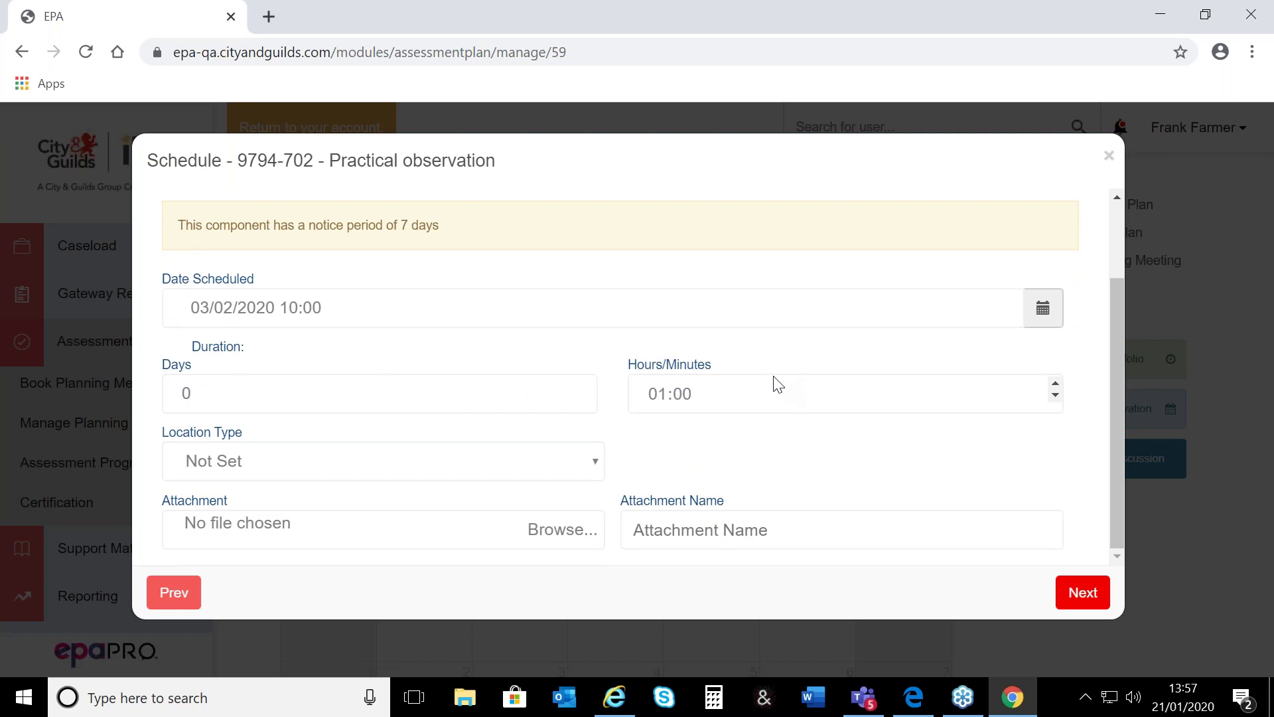
pyautogui.click(518, 469)
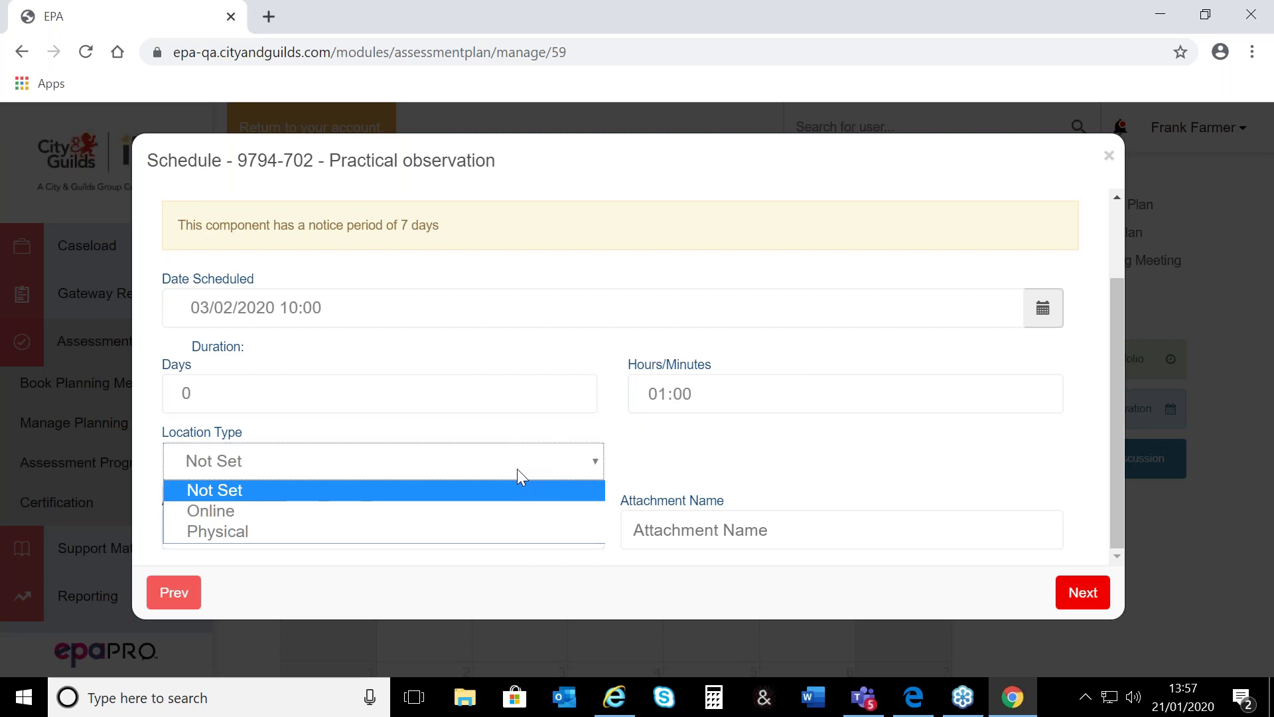
pyautogui.click(497, 512)
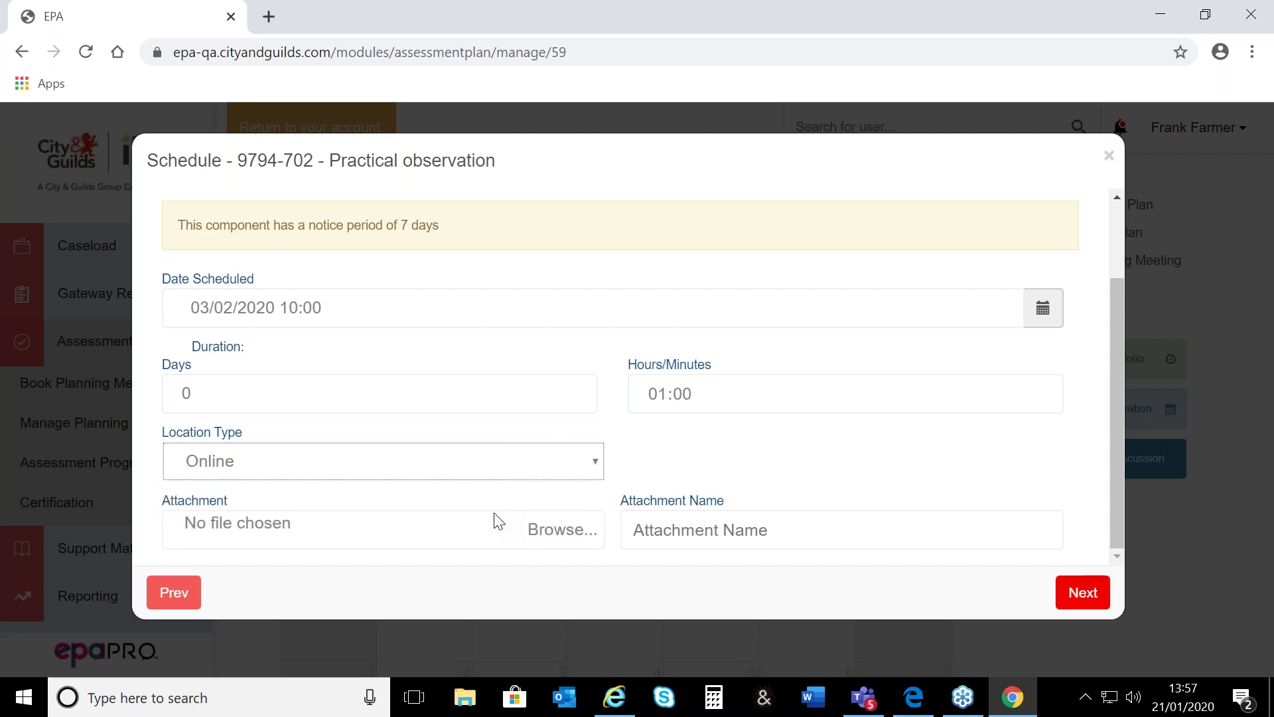
pyautogui.click(1087, 600)
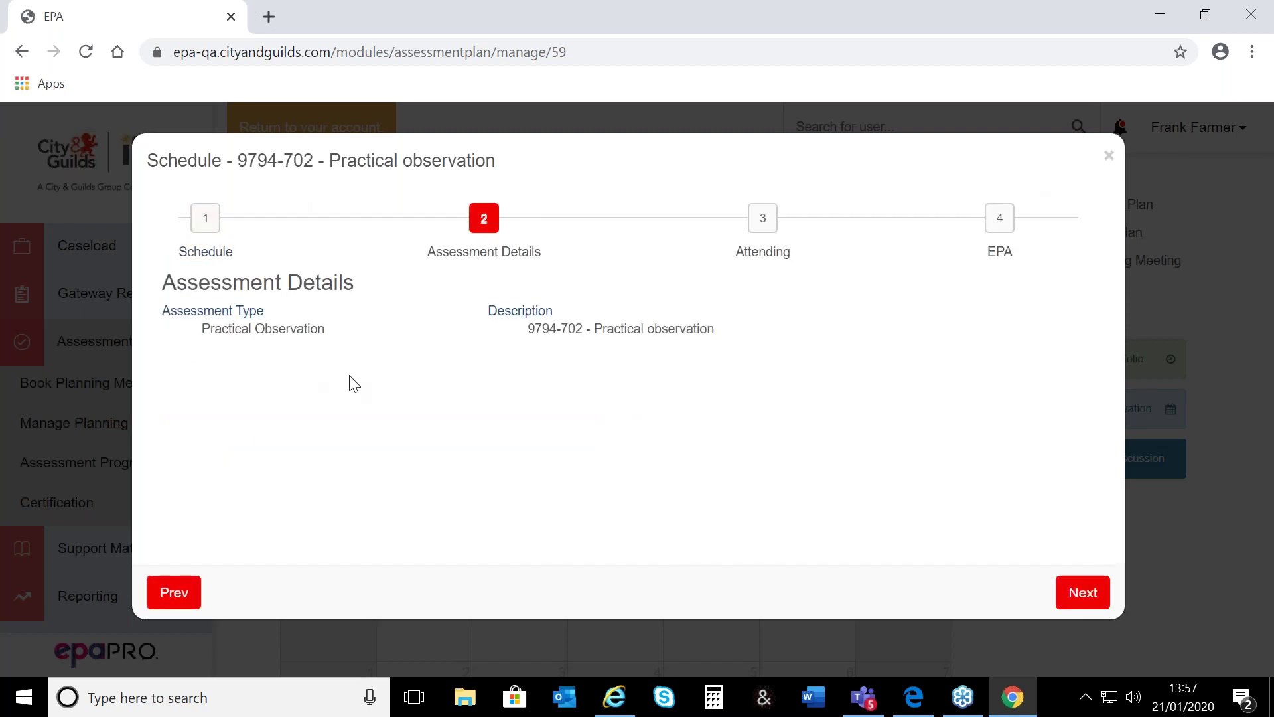
# - Select yourself as EPA for the 9794-702 Practical observation and Save & Email it for 3 February 10am
pyautogui.click(1077, 599)
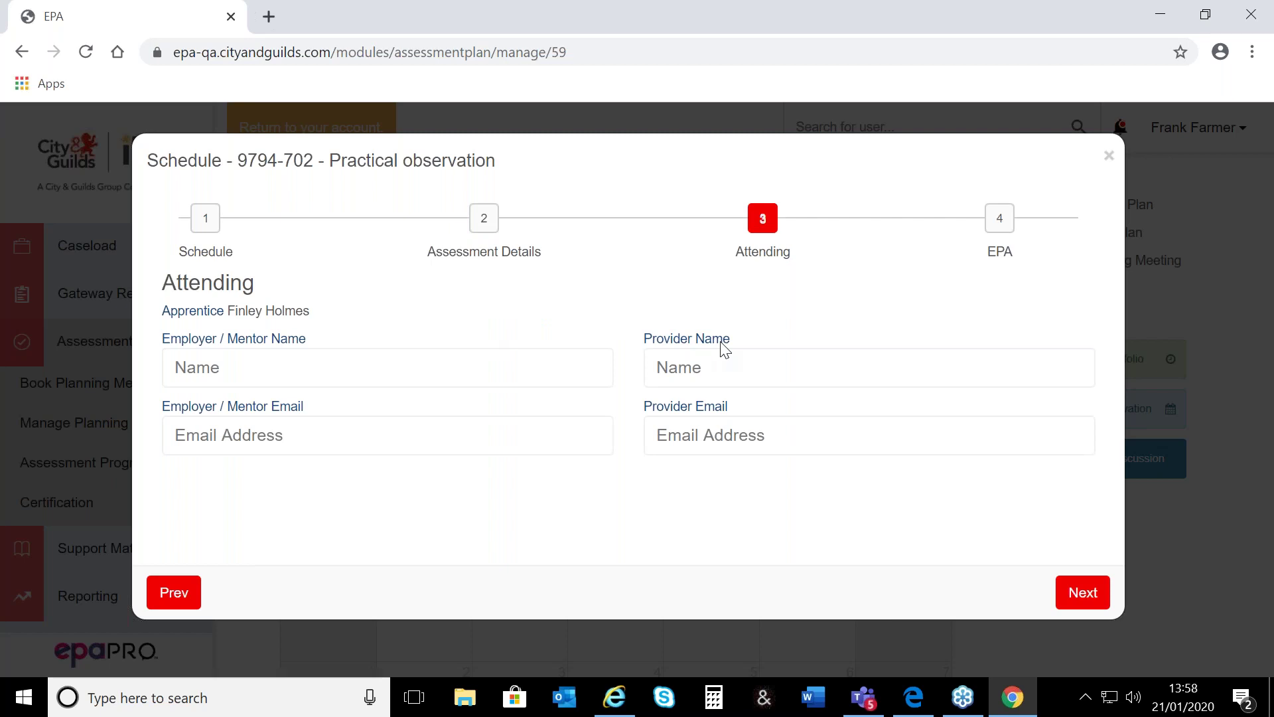
pyautogui.click(1078, 594)
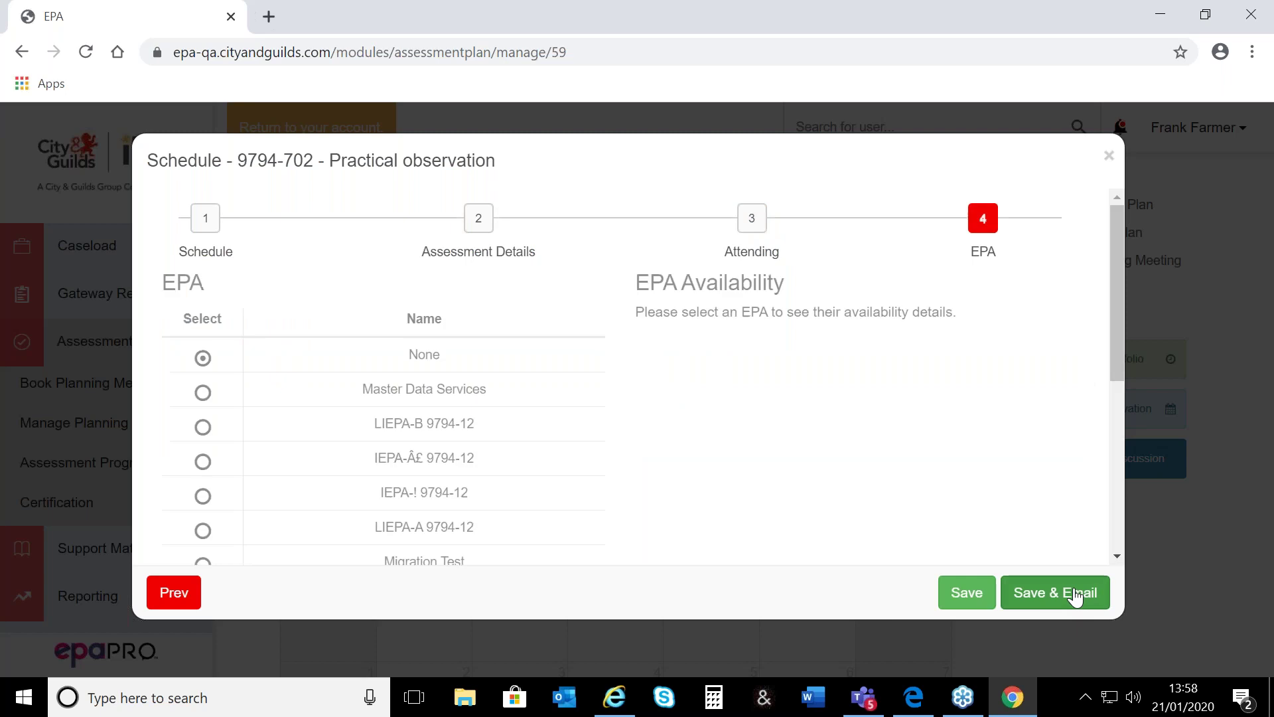
pyautogui.scroll(-5, 569, 450)
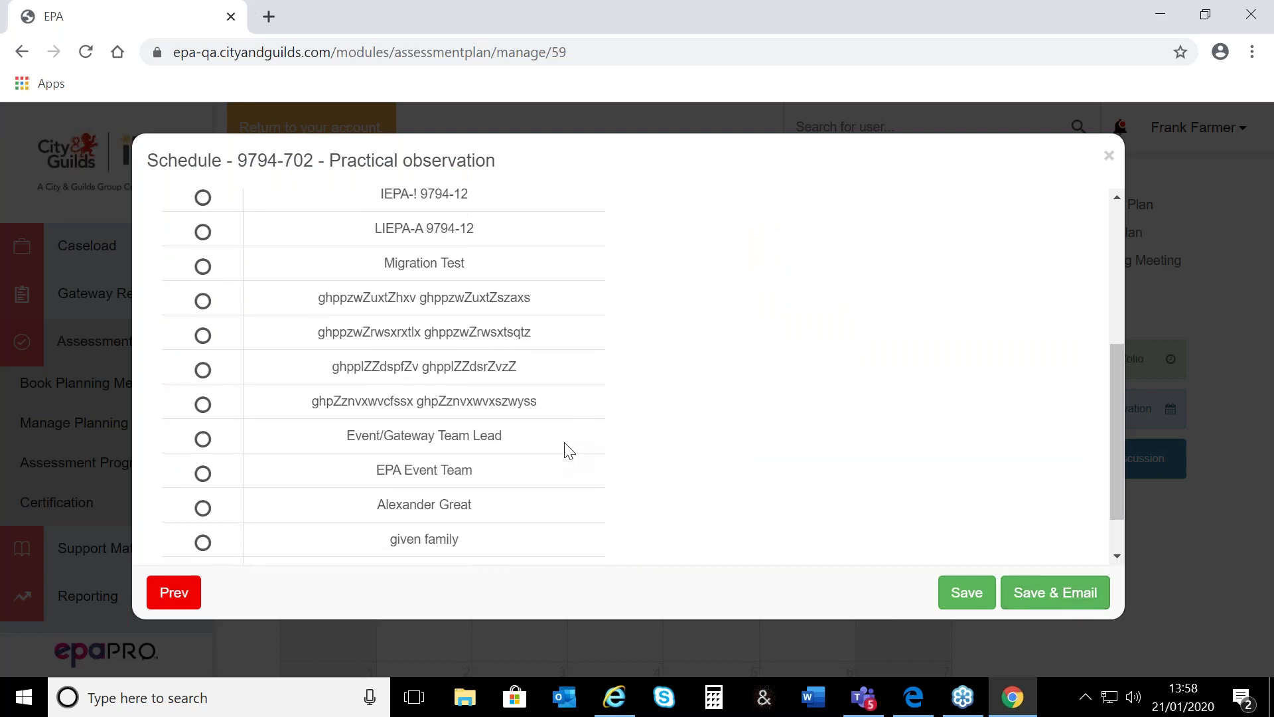
pyautogui.click(212, 519)
pyautogui.scroll(2, 630, 465)
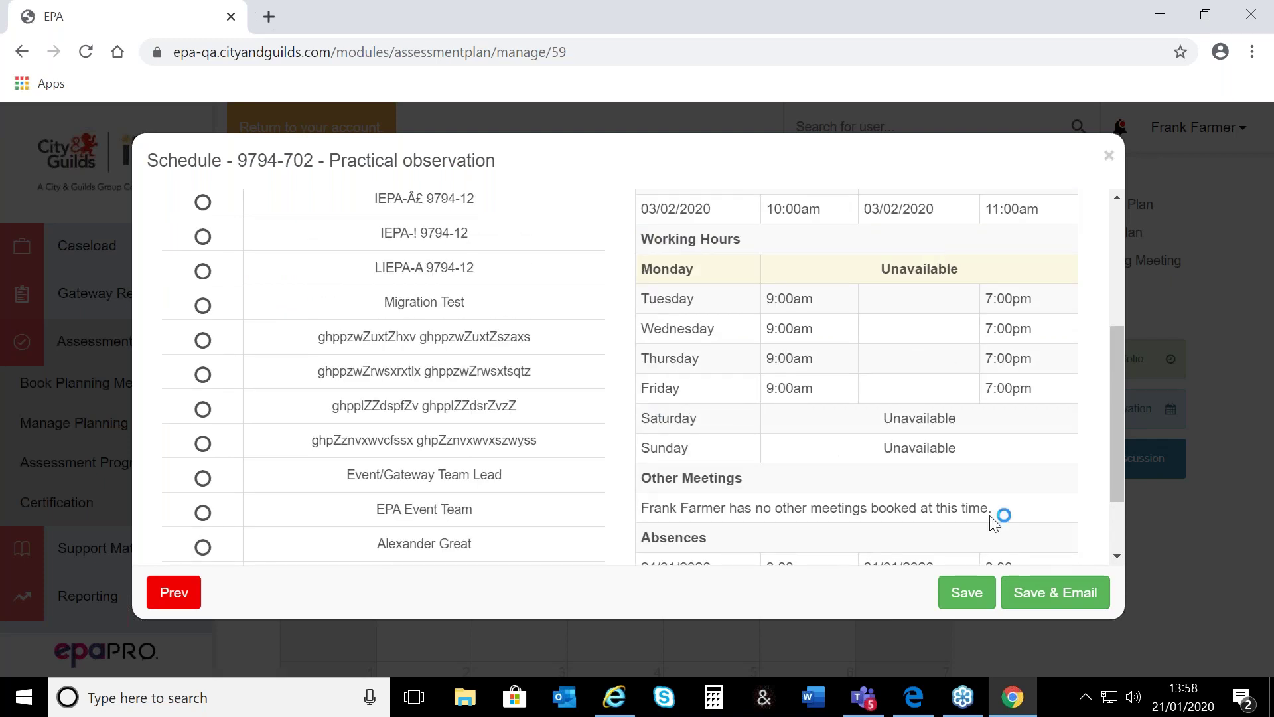
pyautogui.click(1049, 592)
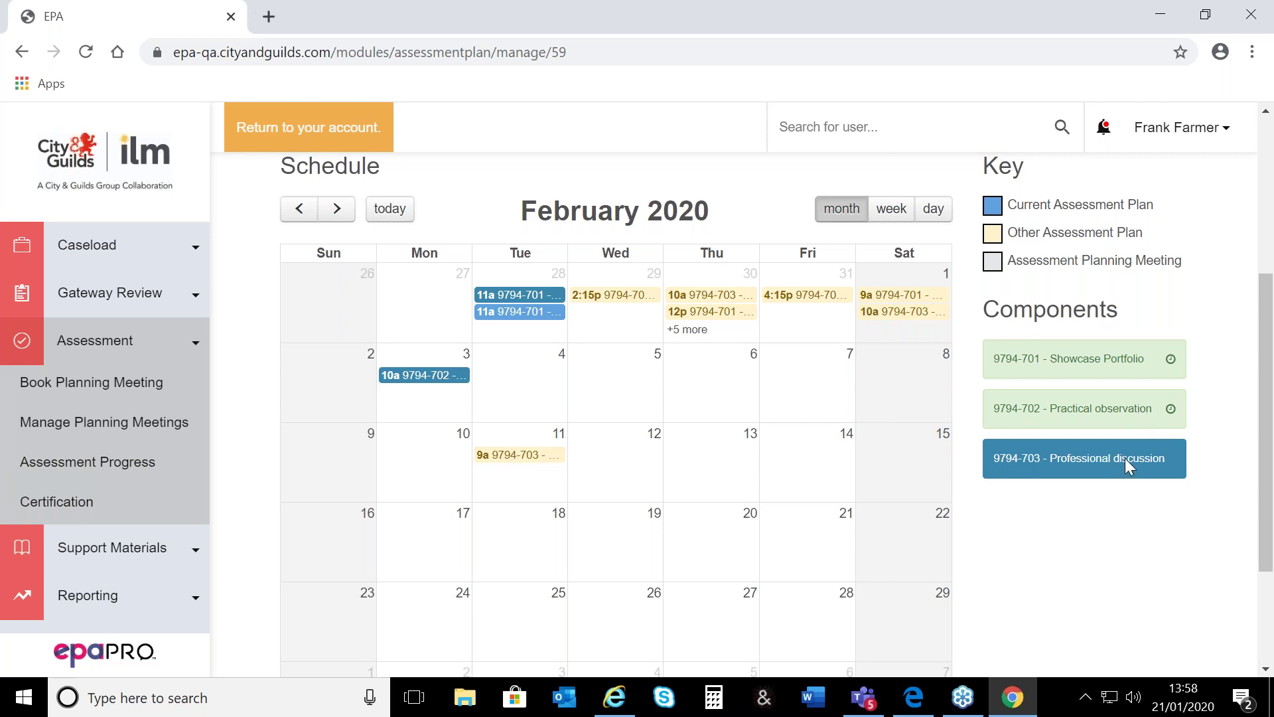
# - Place the 9794-703 Professional discussion on 07/02/2020 and set its start time to 15:00
pyautogui.moveTo(1125, 459); pyautogui.dragTo(802, 369)
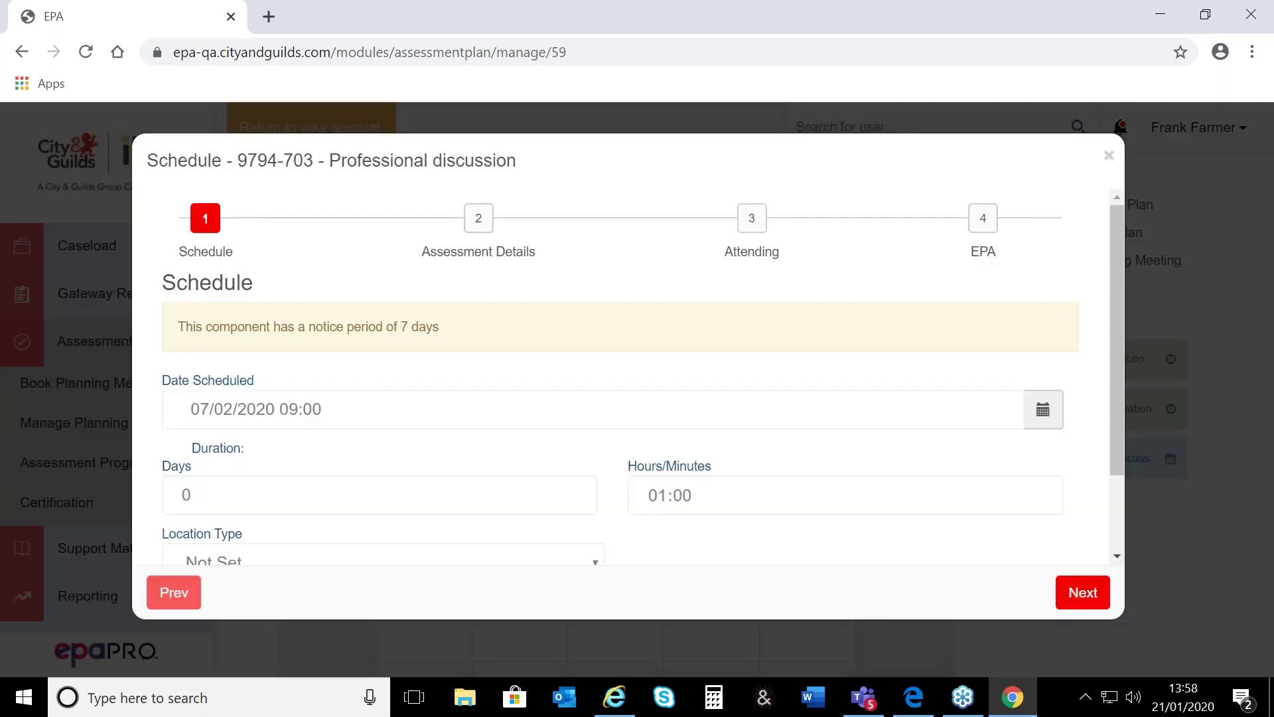
pyautogui.click(319, 406)
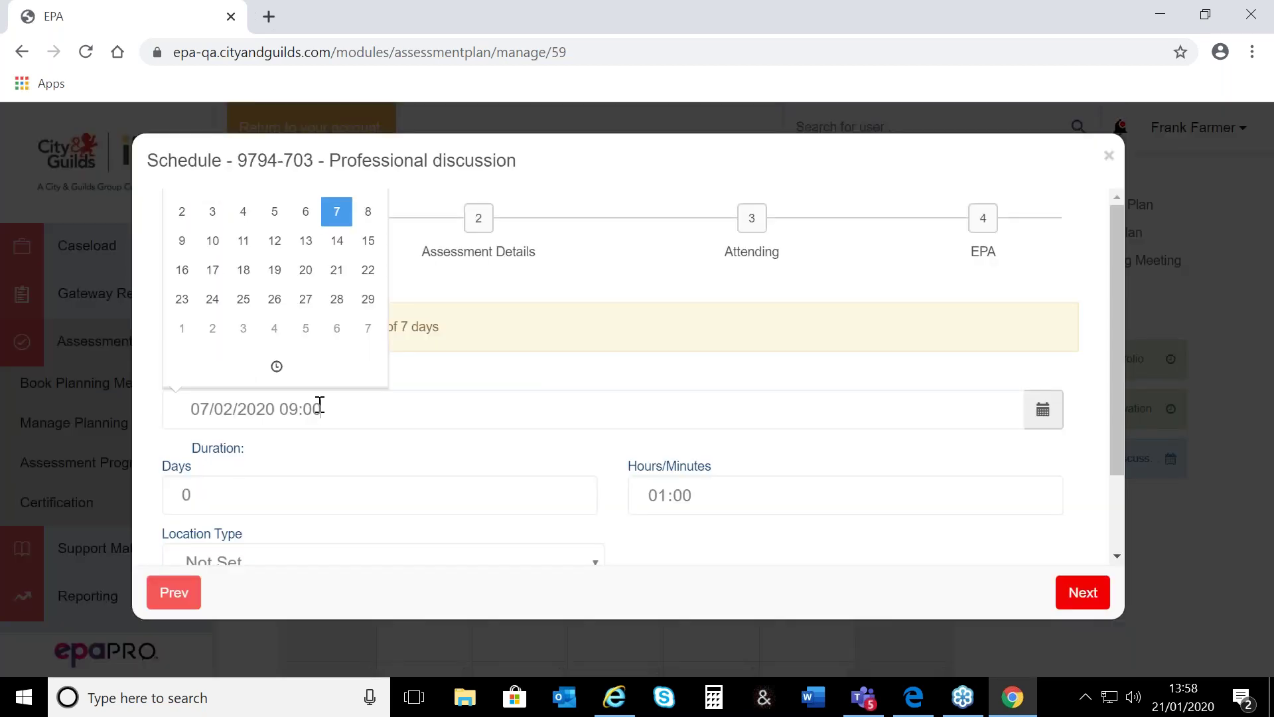
pyautogui.click(278, 367)
pyautogui.click(207, 201)
pyautogui.click(207, 200)
pyautogui.click(207, 200)
pyautogui.click(208, 202)
pyautogui.click(208, 202)
pyautogui.click(207, 201)
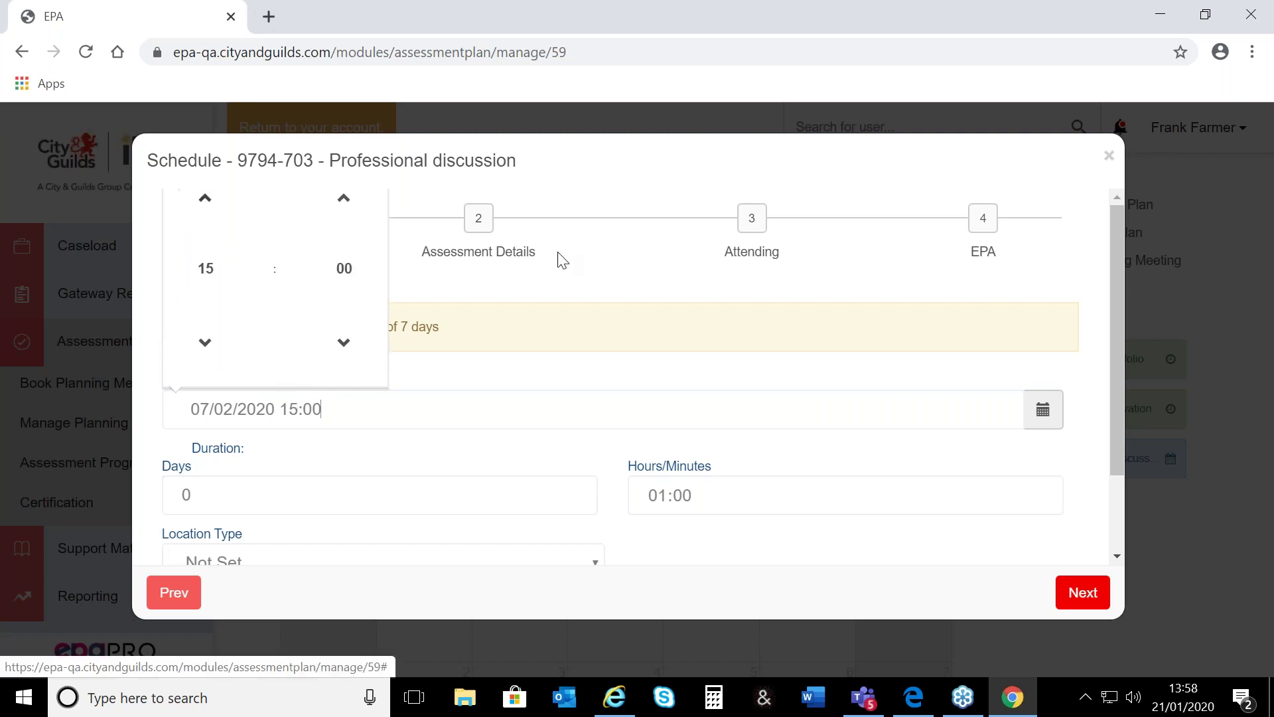
pyautogui.click(614, 281)
# - Set Location Type to Physical, enter the venue address, and continue to Assessment Details
pyautogui.scroll(-1, 599, 314)
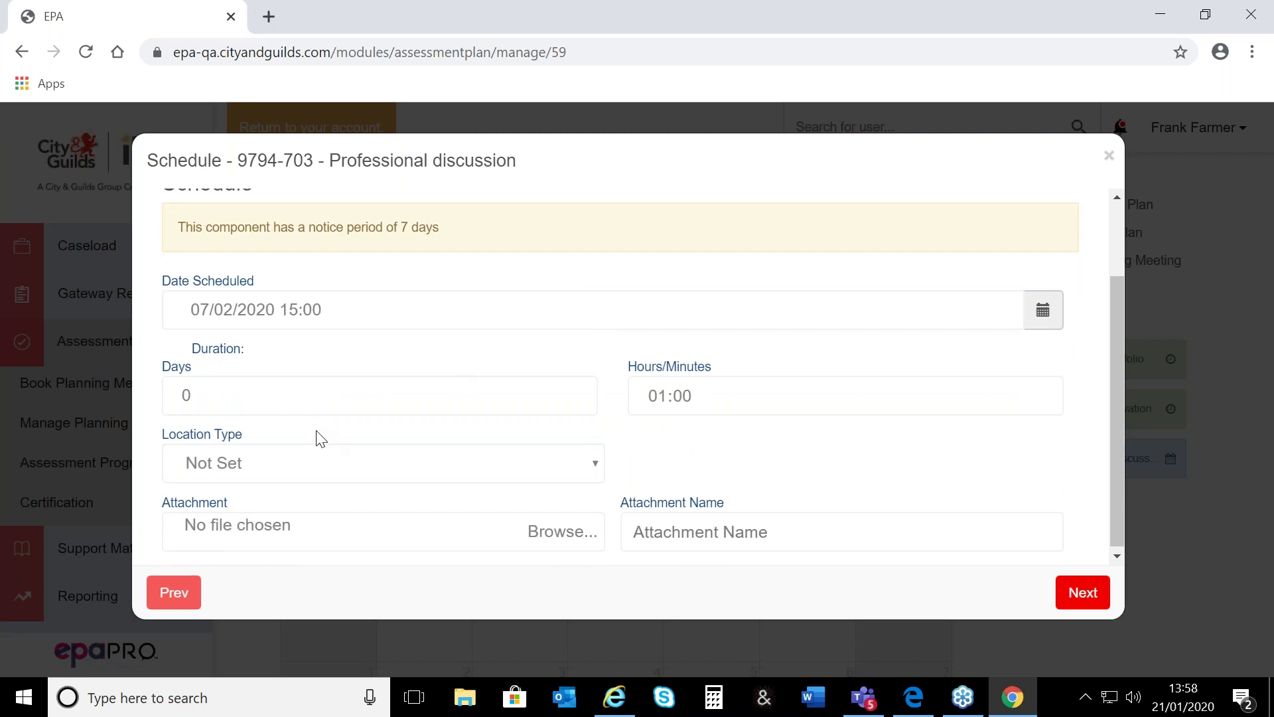
pyautogui.click(263, 464)
pyautogui.click(228, 515)
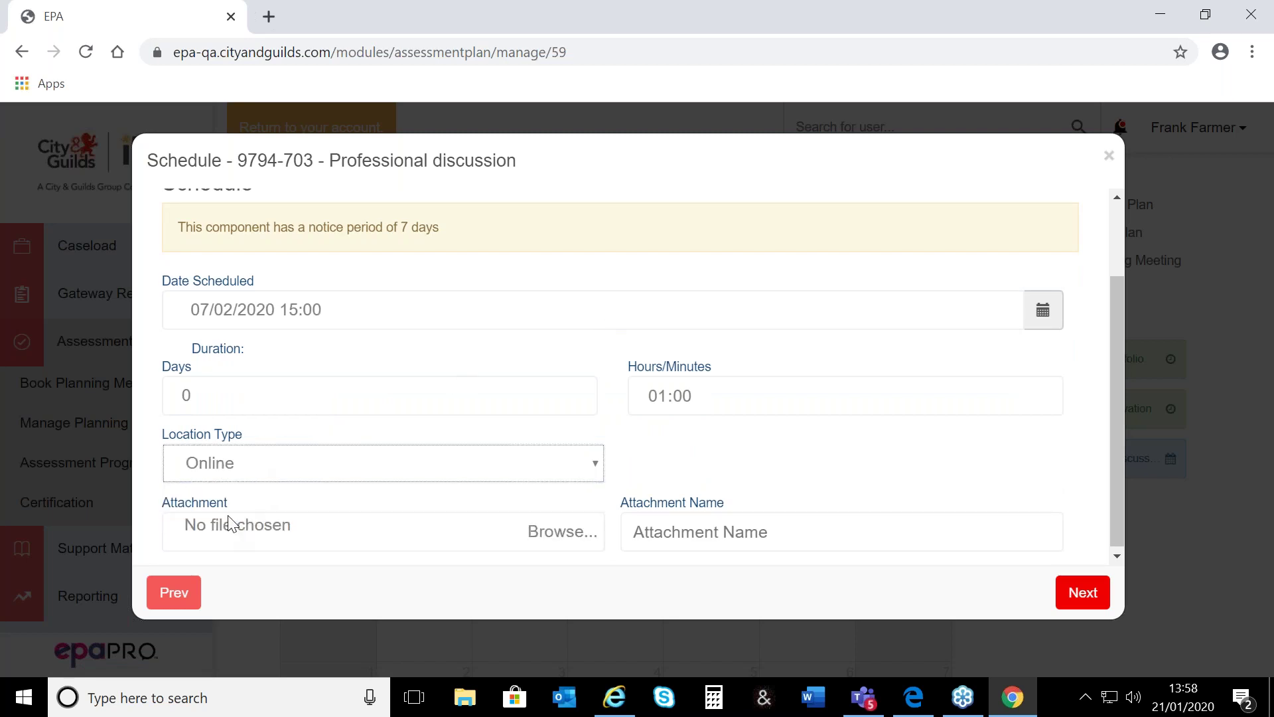
pyautogui.click(243, 476)
pyautogui.click(222, 532)
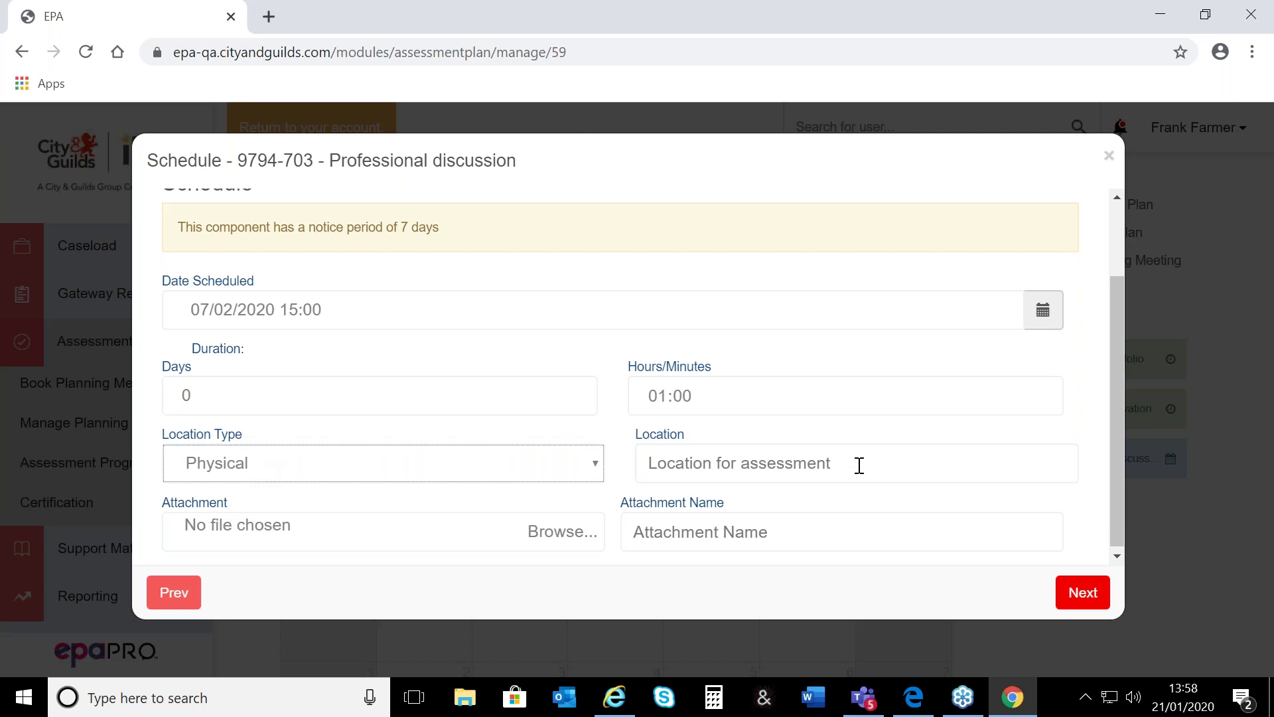
pyautogui.click(828, 462)
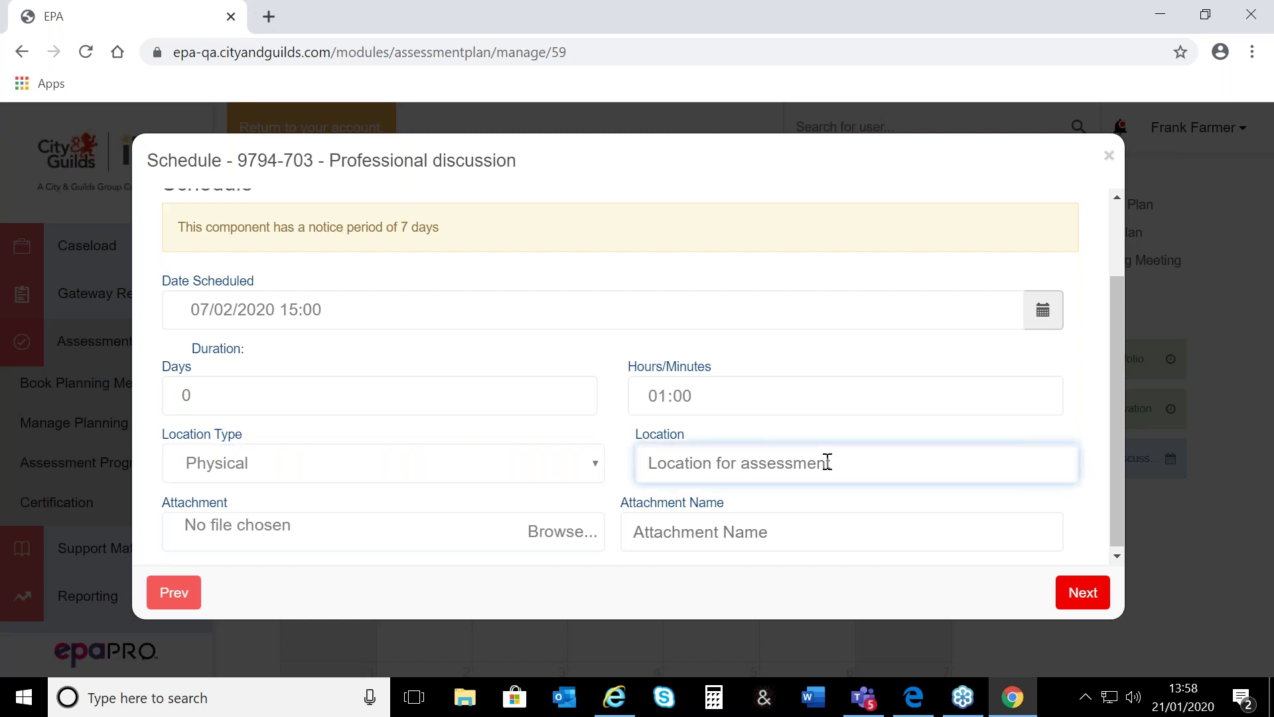
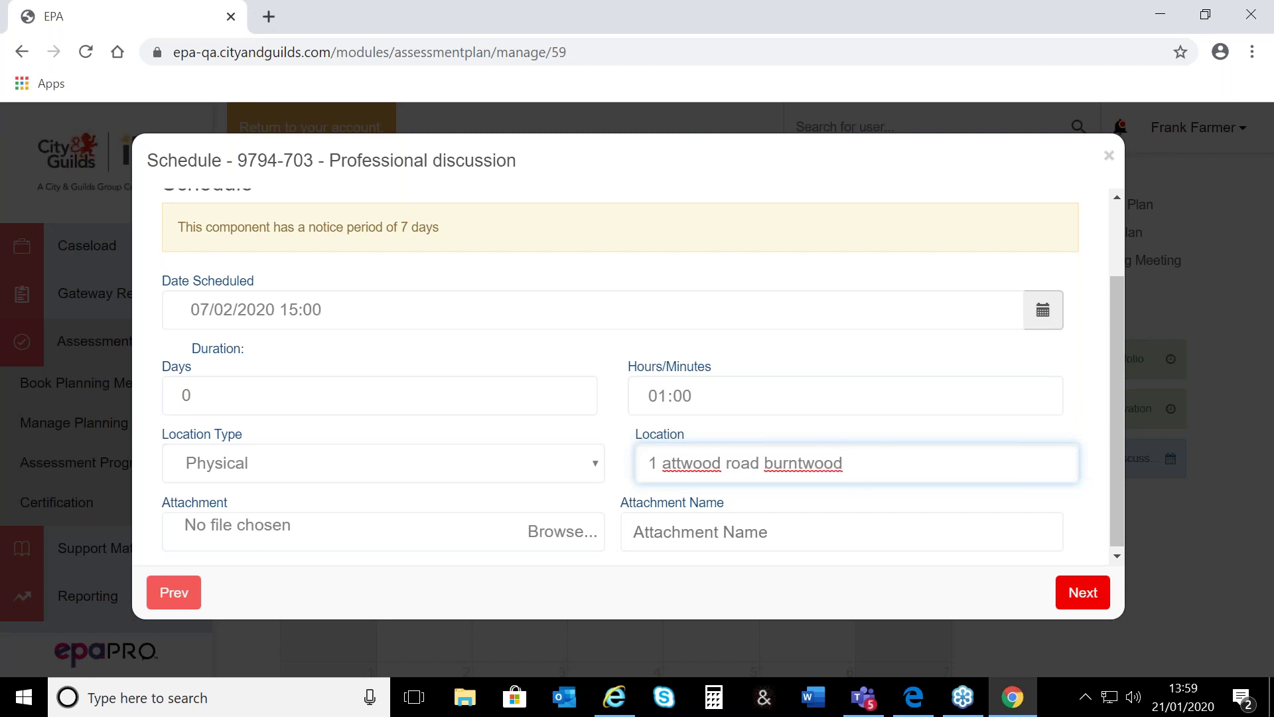
pyautogui.click(1087, 601)
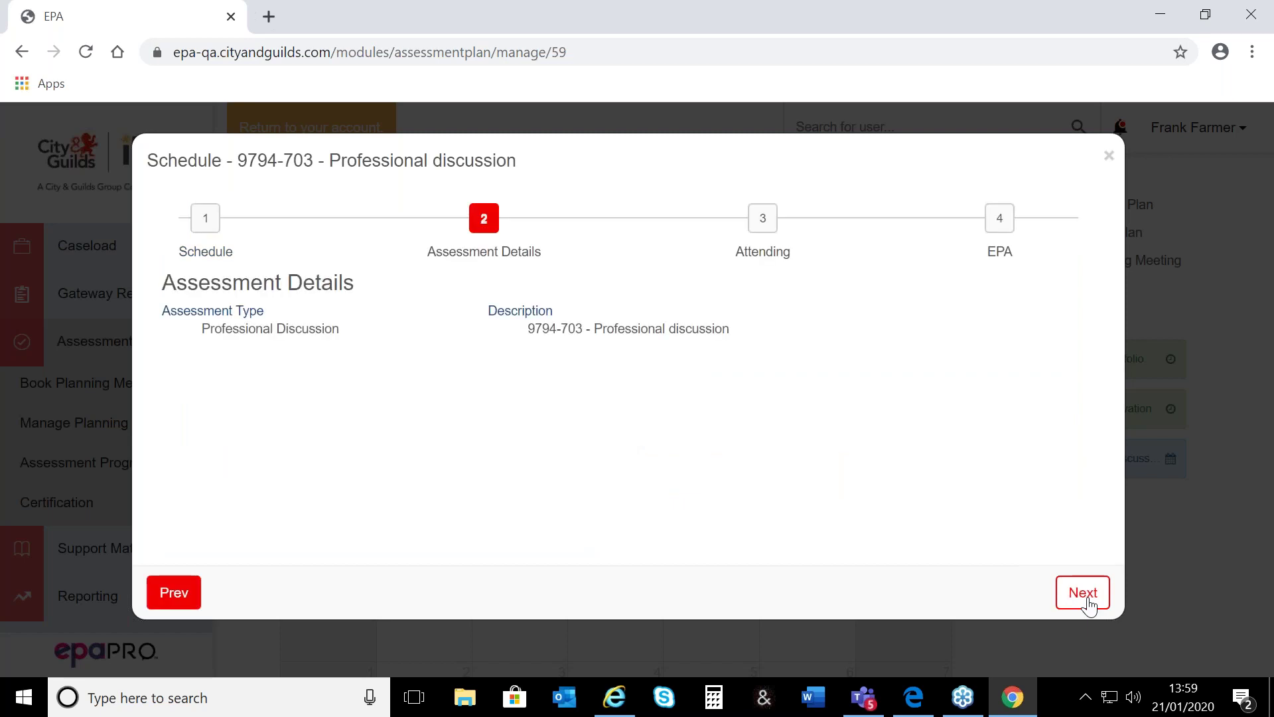
# - Select yourself as EPA for the 9794-703 Professional discussion and Save & Email it for 7 February
pyautogui.click(1086, 601)
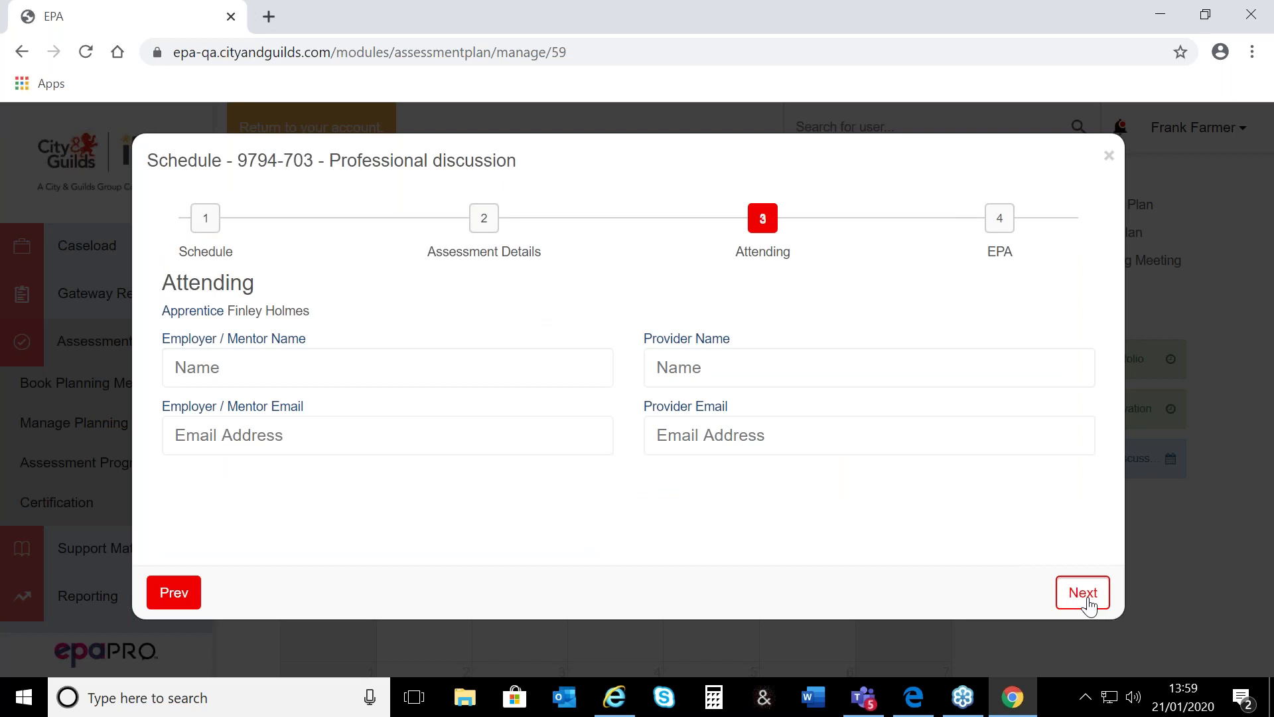
pyautogui.click(1088, 601)
pyautogui.scroll(-5, 701, 424)
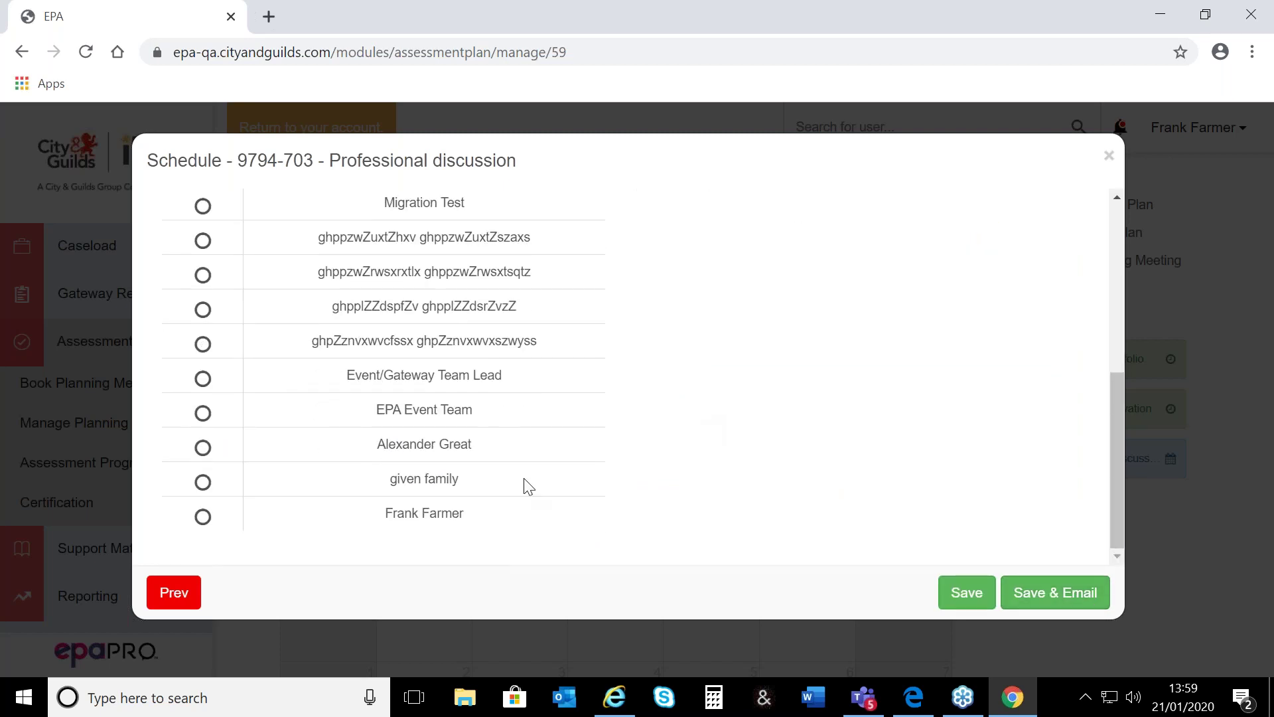
pyautogui.click(202, 517)
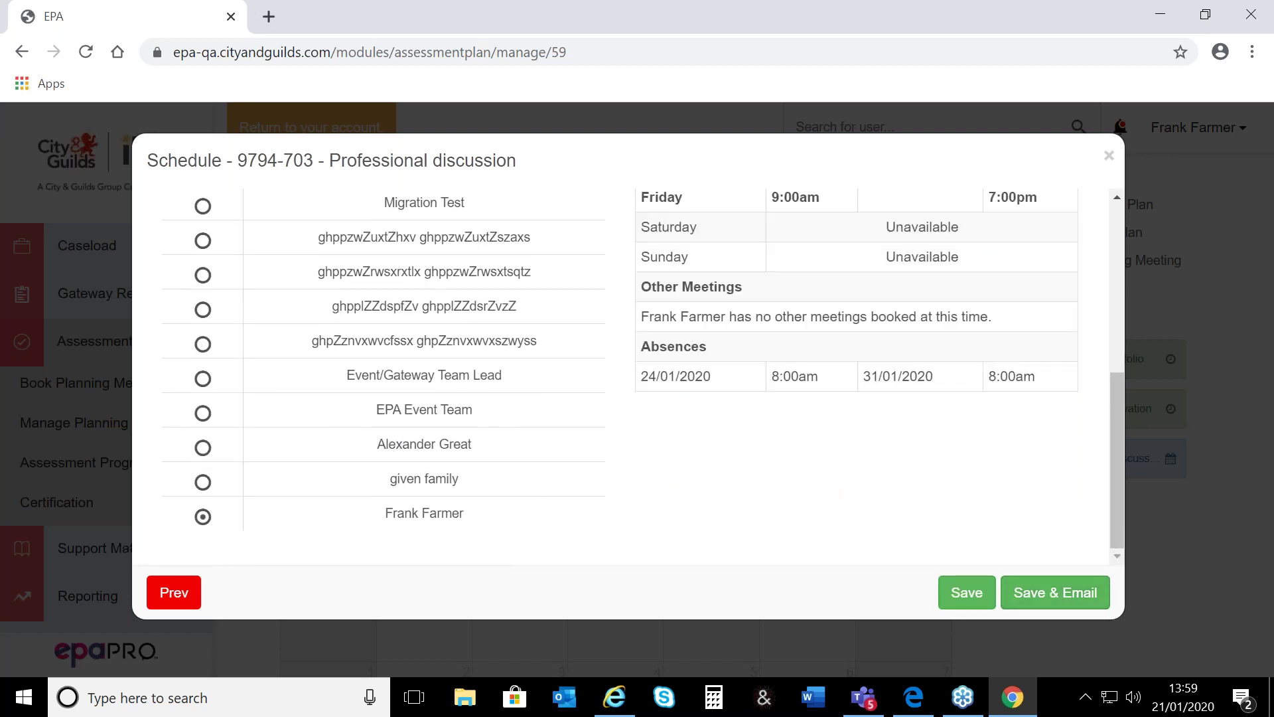
pyautogui.scroll(3, 731, 502)
pyautogui.click(1046, 593)
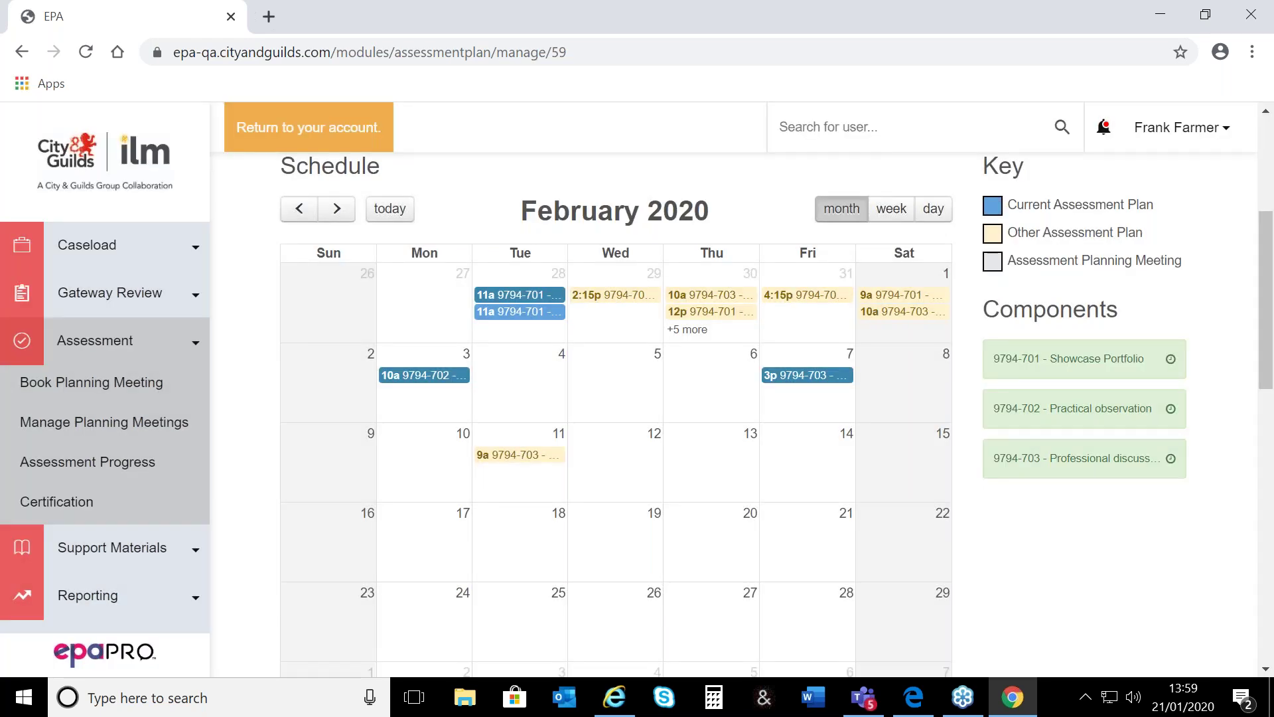
pyautogui.scroll(-1, 1147, 293)
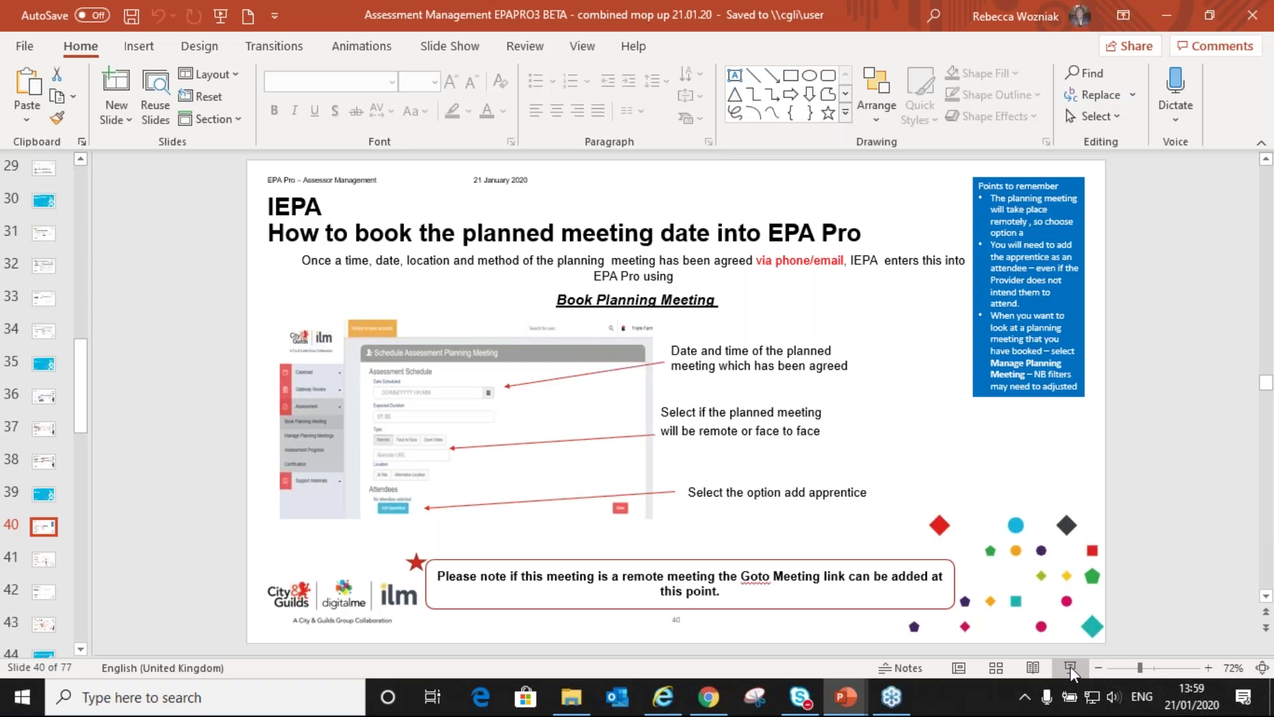
# - Run the slide show from slide 40 and advance to slide 42 on adding guests
pyautogui.click(1069, 666)
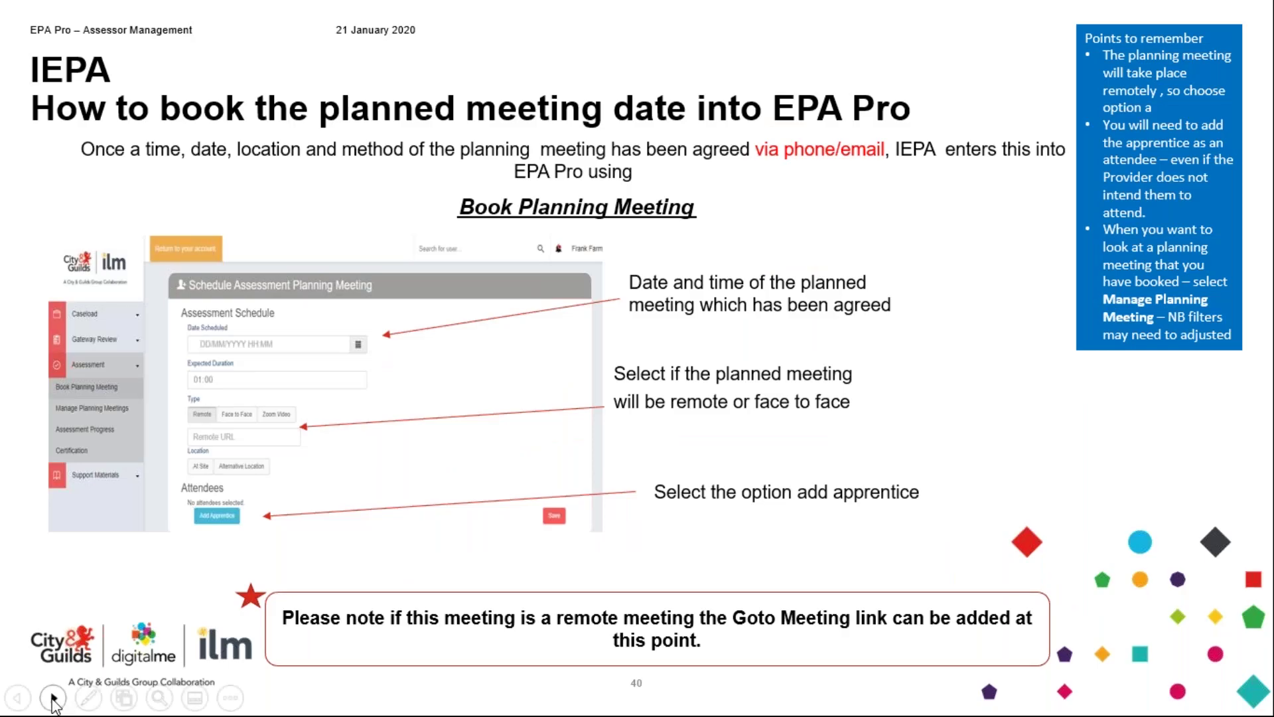
pyautogui.click(53, 699)
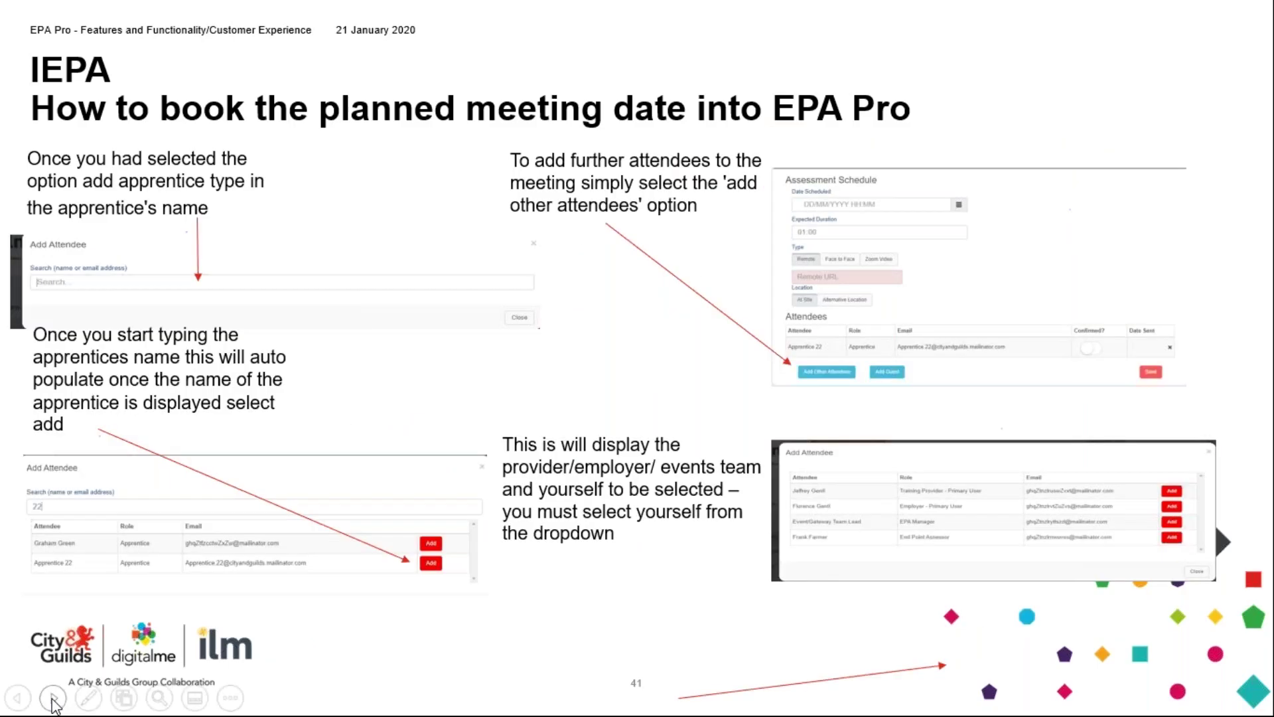
pyautogui.click(53, 698)
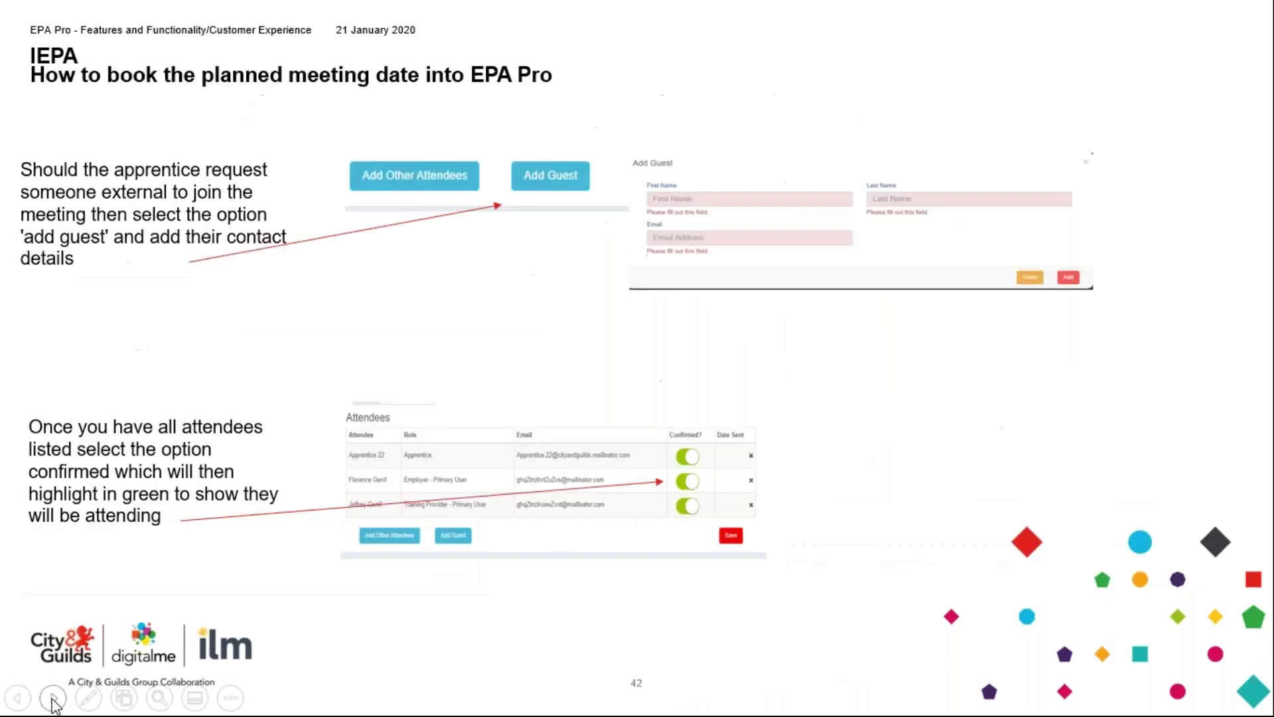
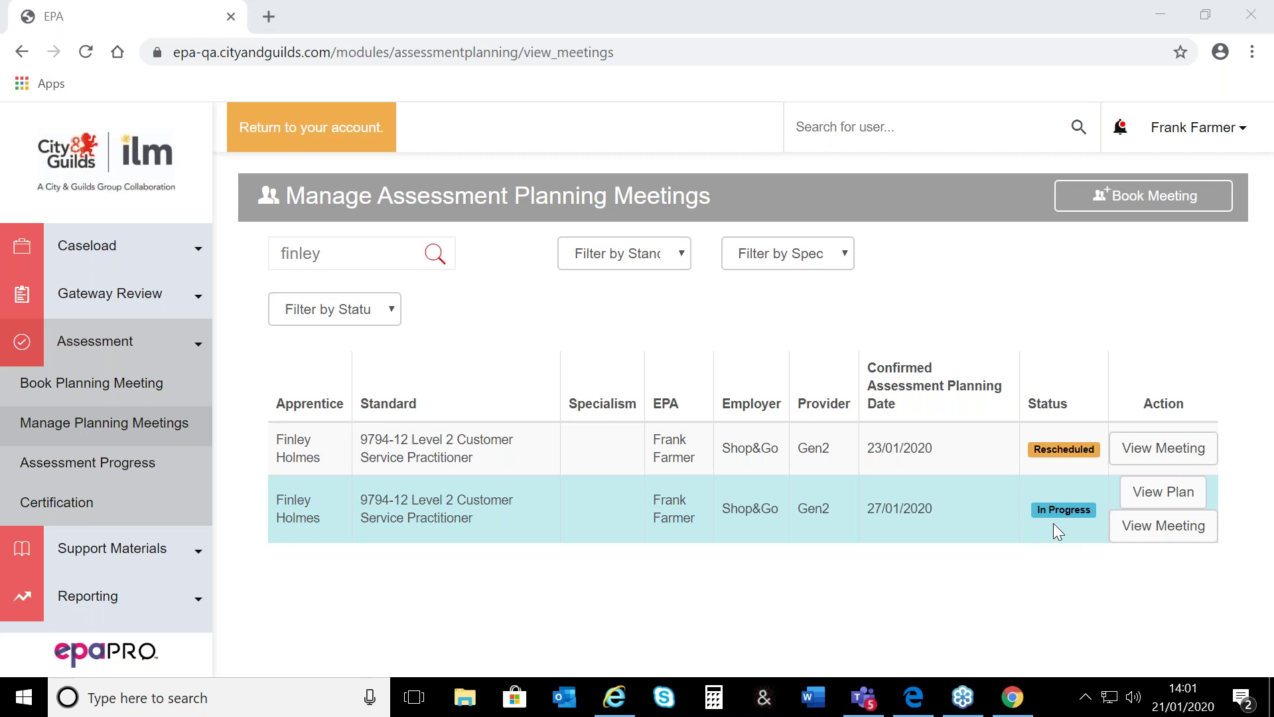
# - Open the apprentice's assessment plan and select the 7 February 3pm Professional discussion on the calendar
pyautogui.click(1154, 497)
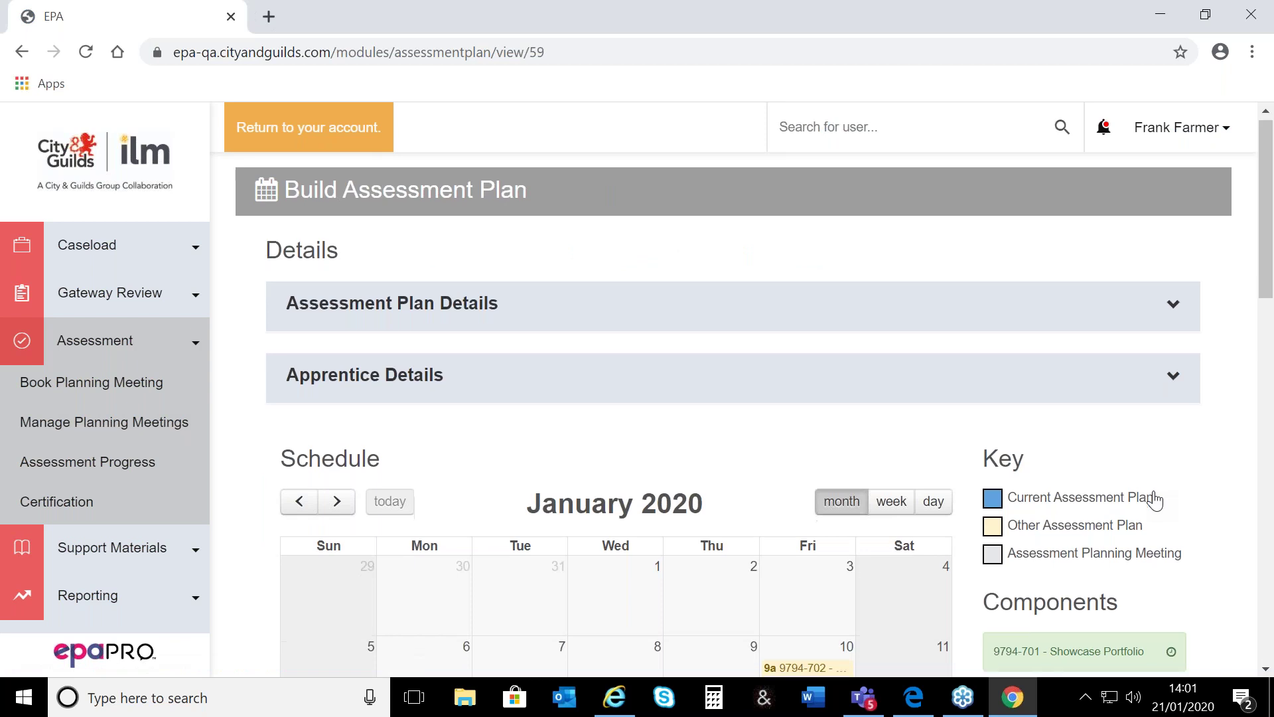
pyautogui.scroll(-3, 1155, 499)
pyautogui.scroll(-3, 1154, 499)
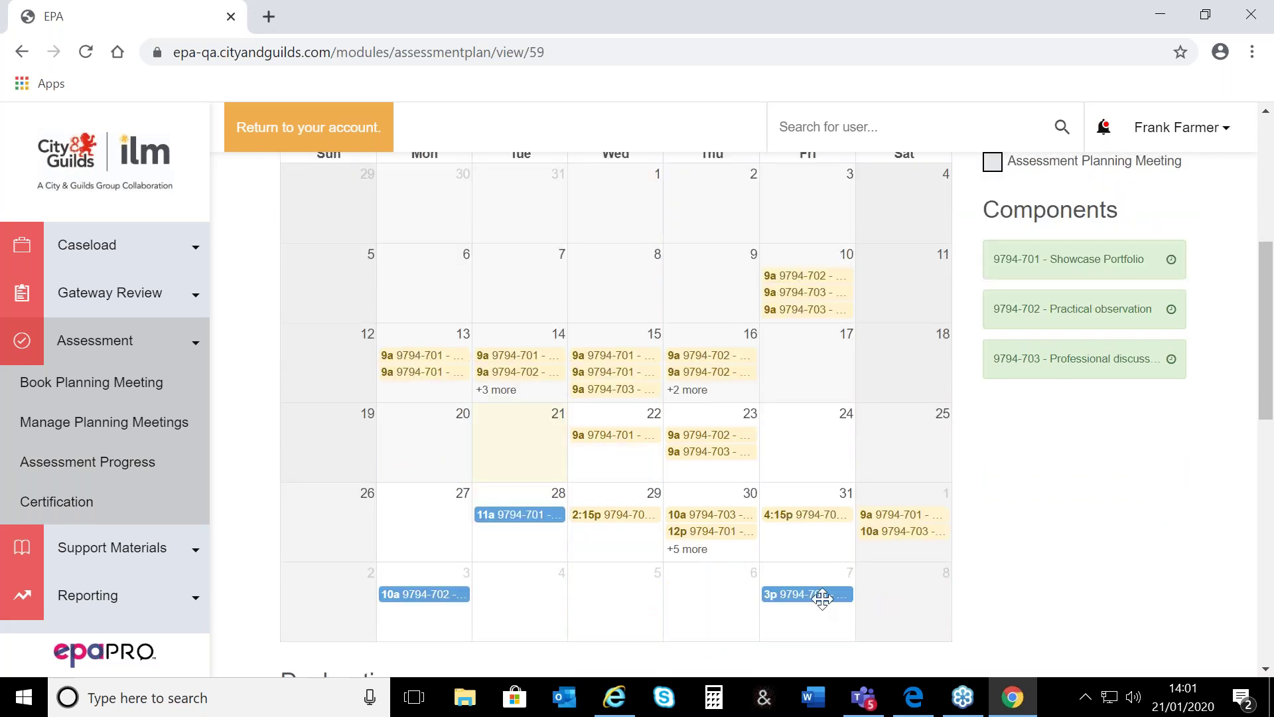
pyautogui.moveTo(822, 597)
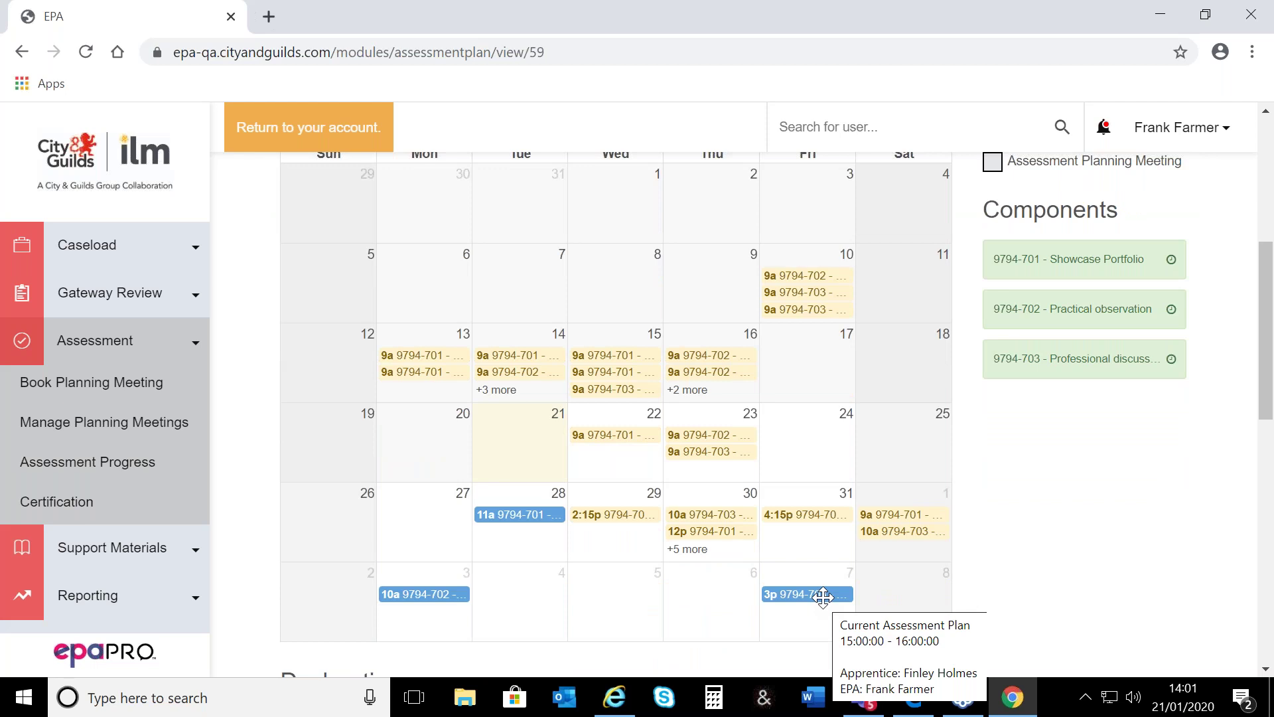
pyautogui.click(823, 596)
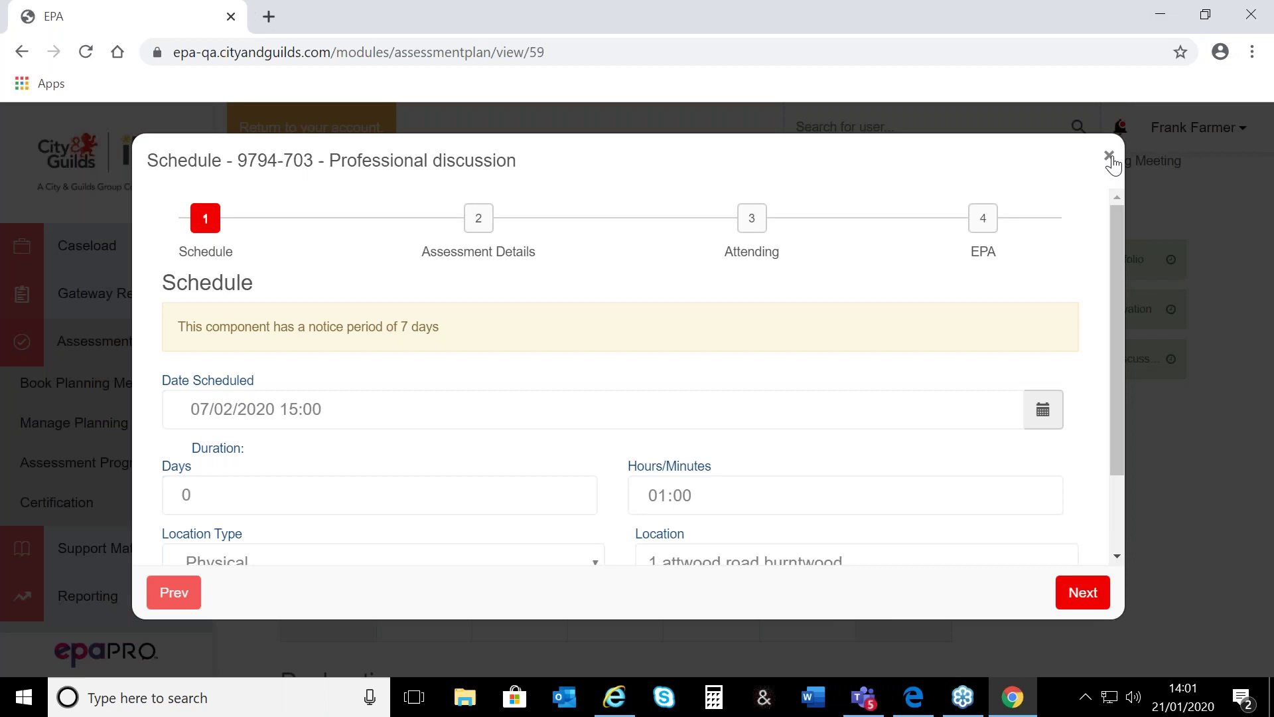
# - Move the Professional discussion from 7 February 15:00 to 18/02/2020 16:00 and continue
pyautogui.click(1108, 156)
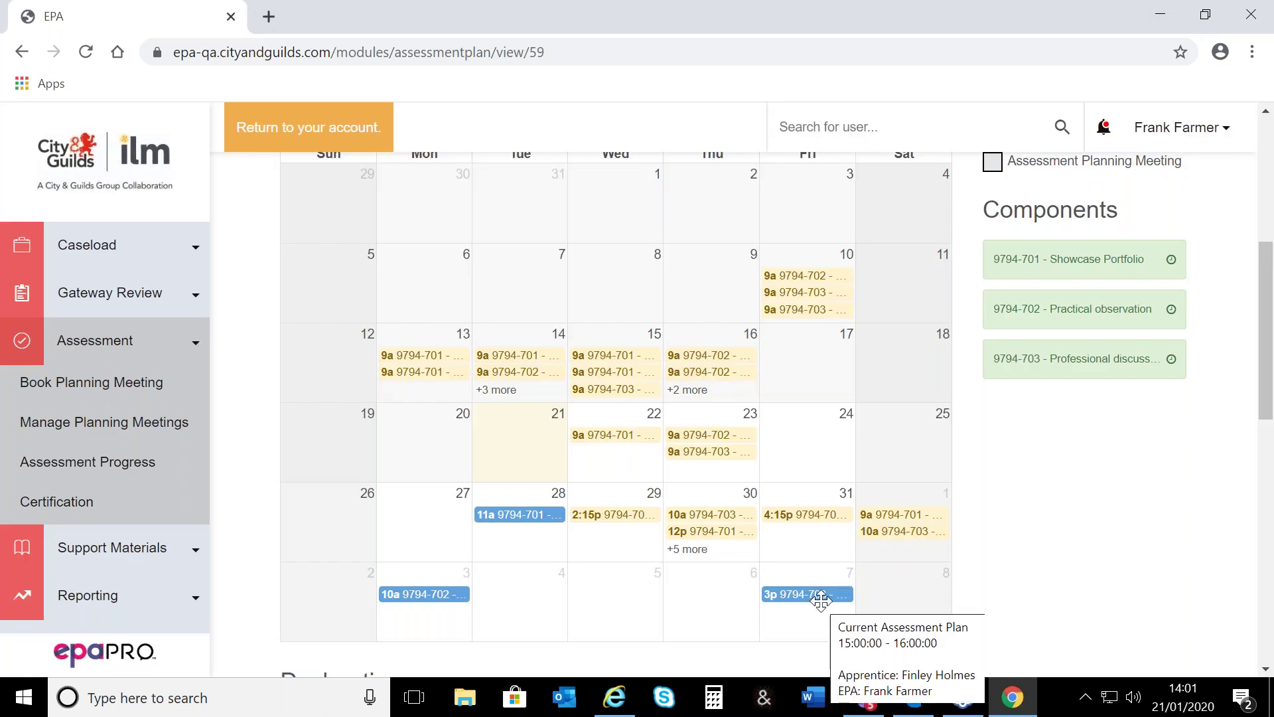
pyautogui.click(822, 595)
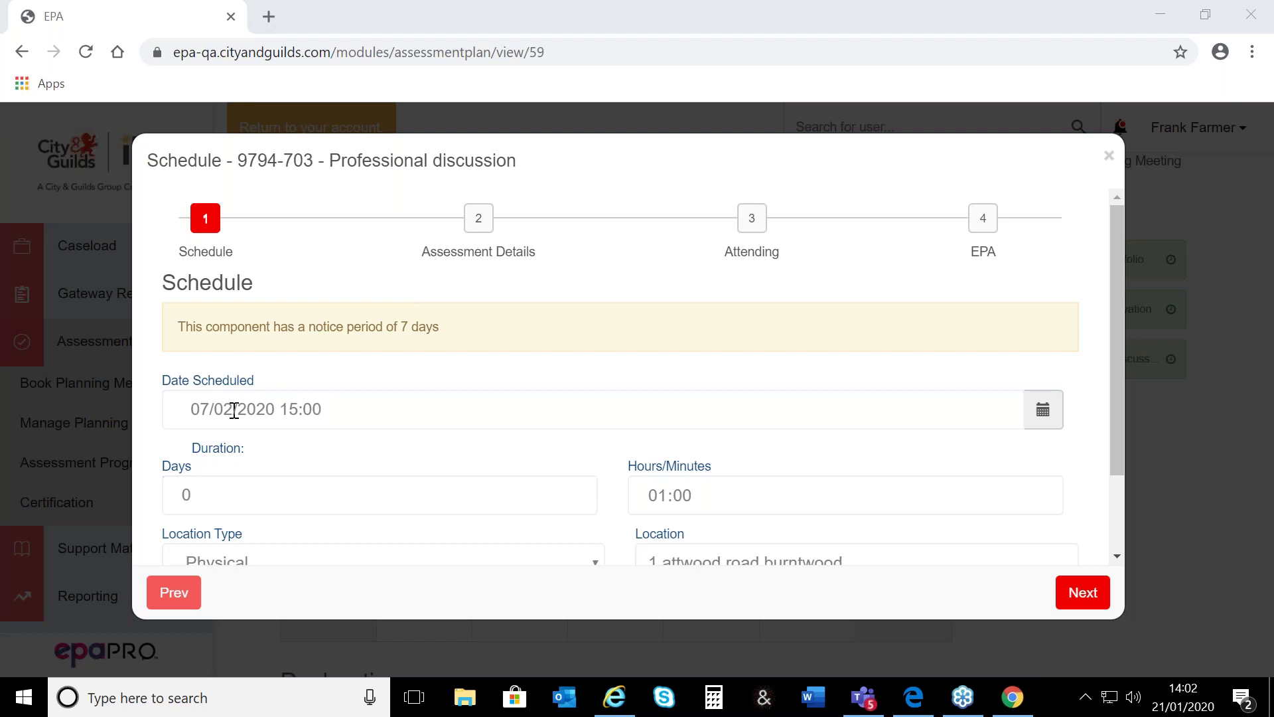
pyautogui.click(235, 410)
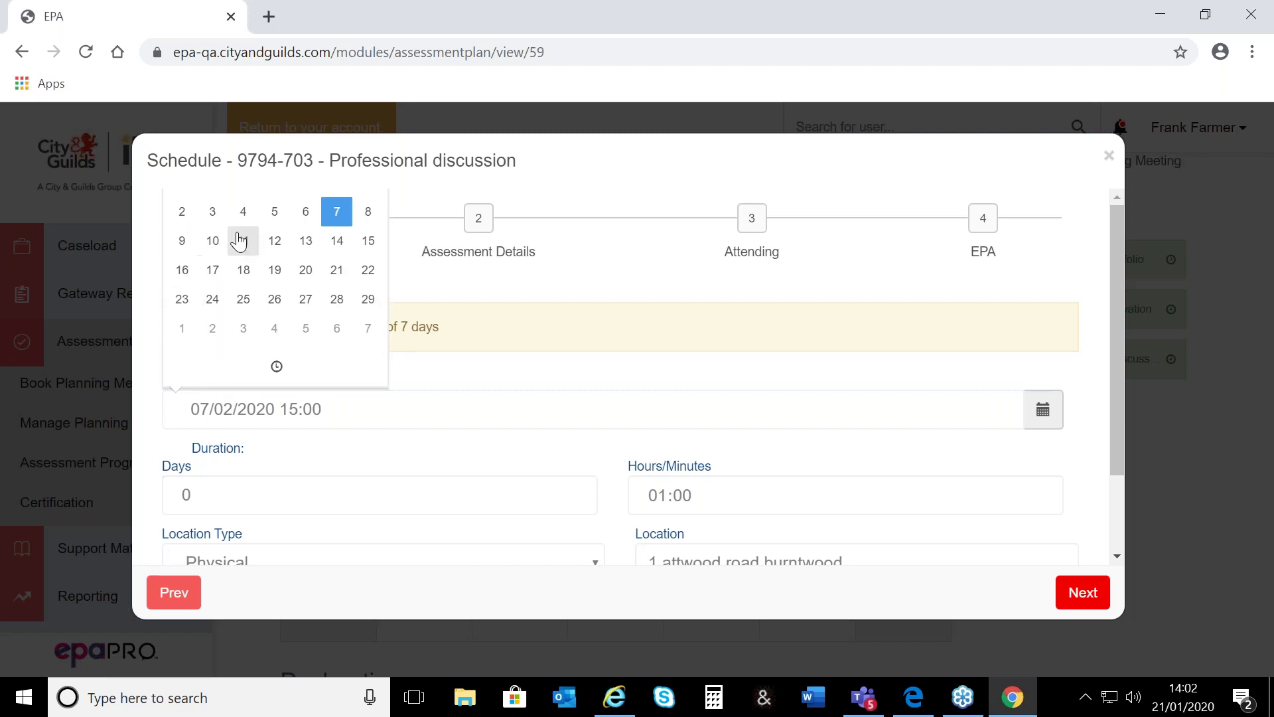
pyautogui.click(241, 272)
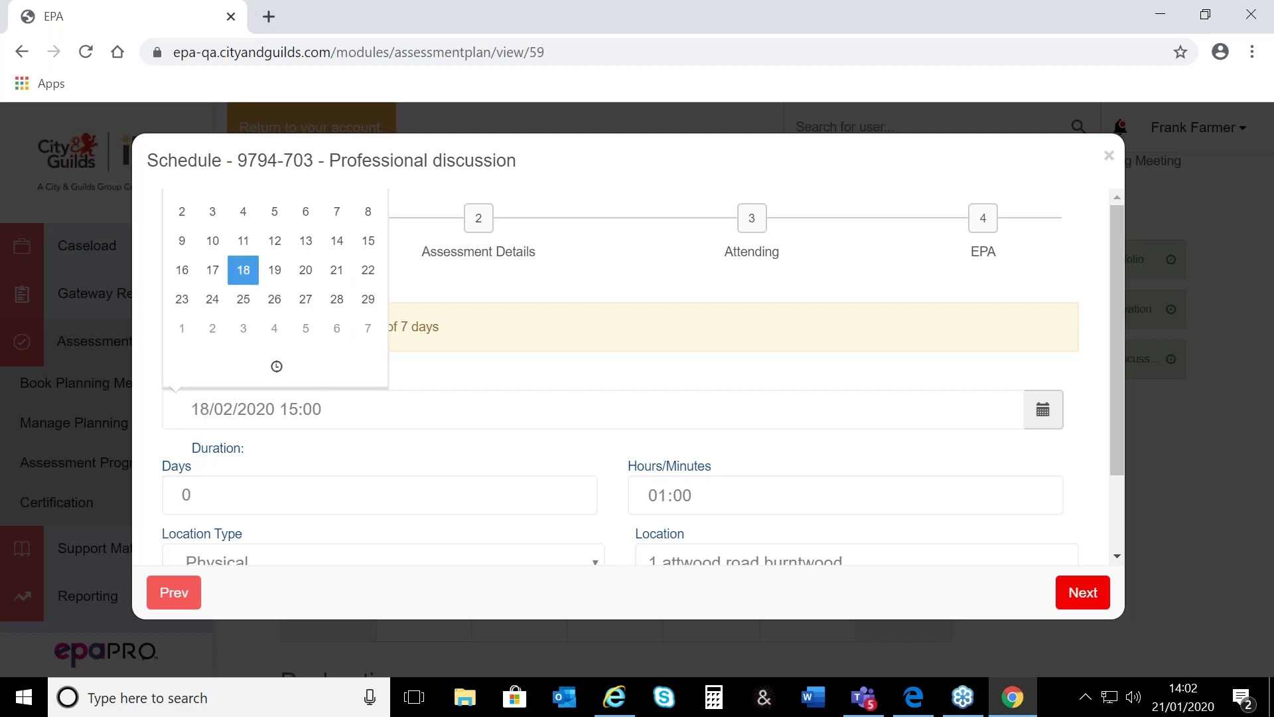
pyautogui.click(277, 367)
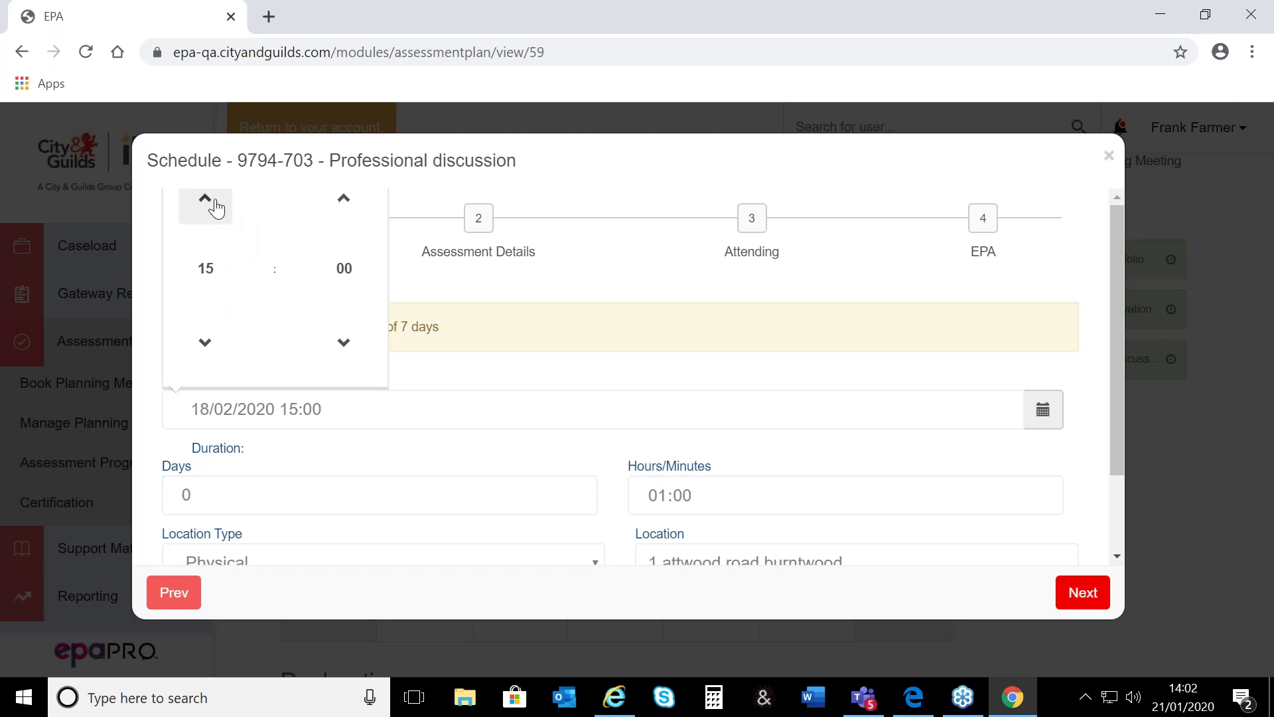
pyautogui.click(205, 200)
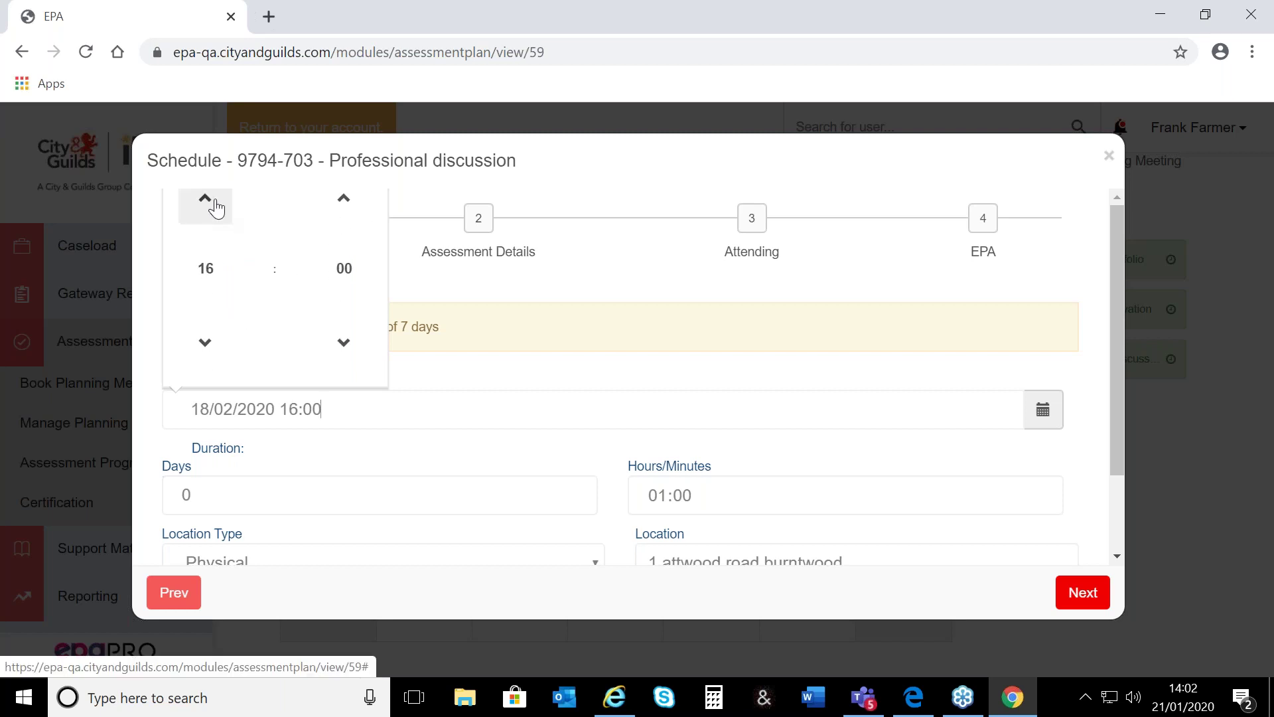
pyautogui.click(455, 379)
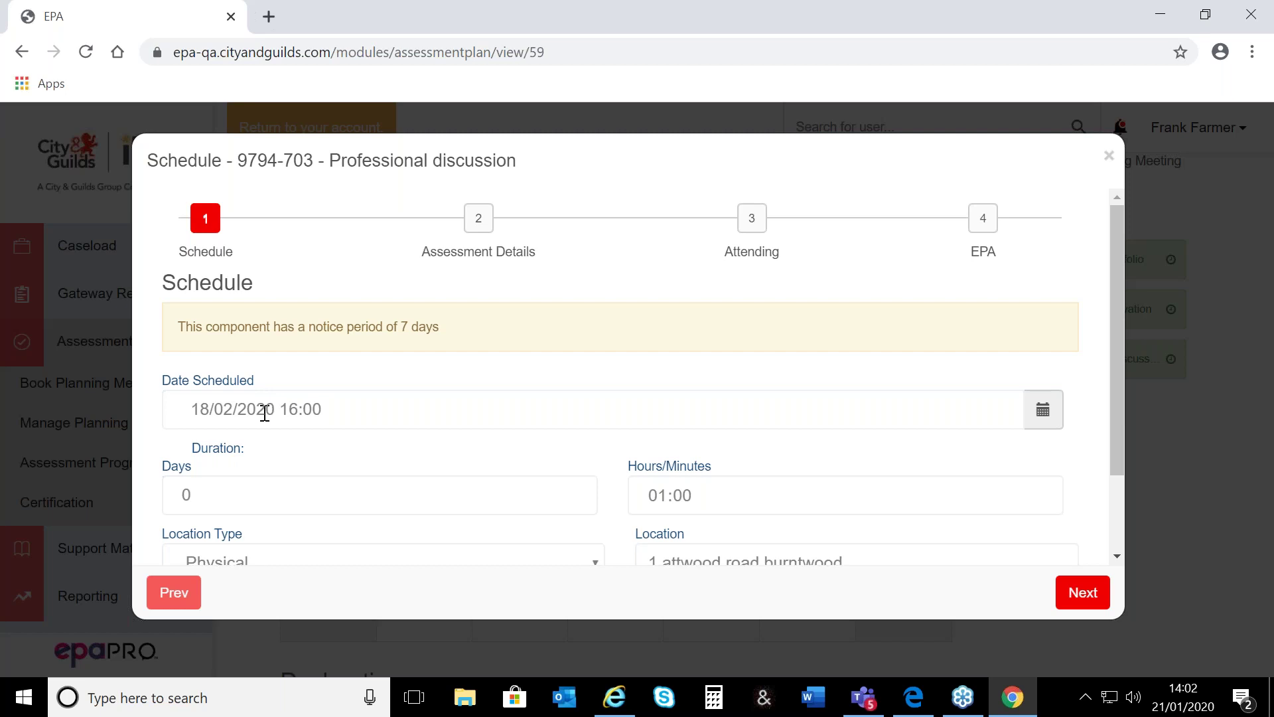
pyautogui.scroll(-1, 351, 418)
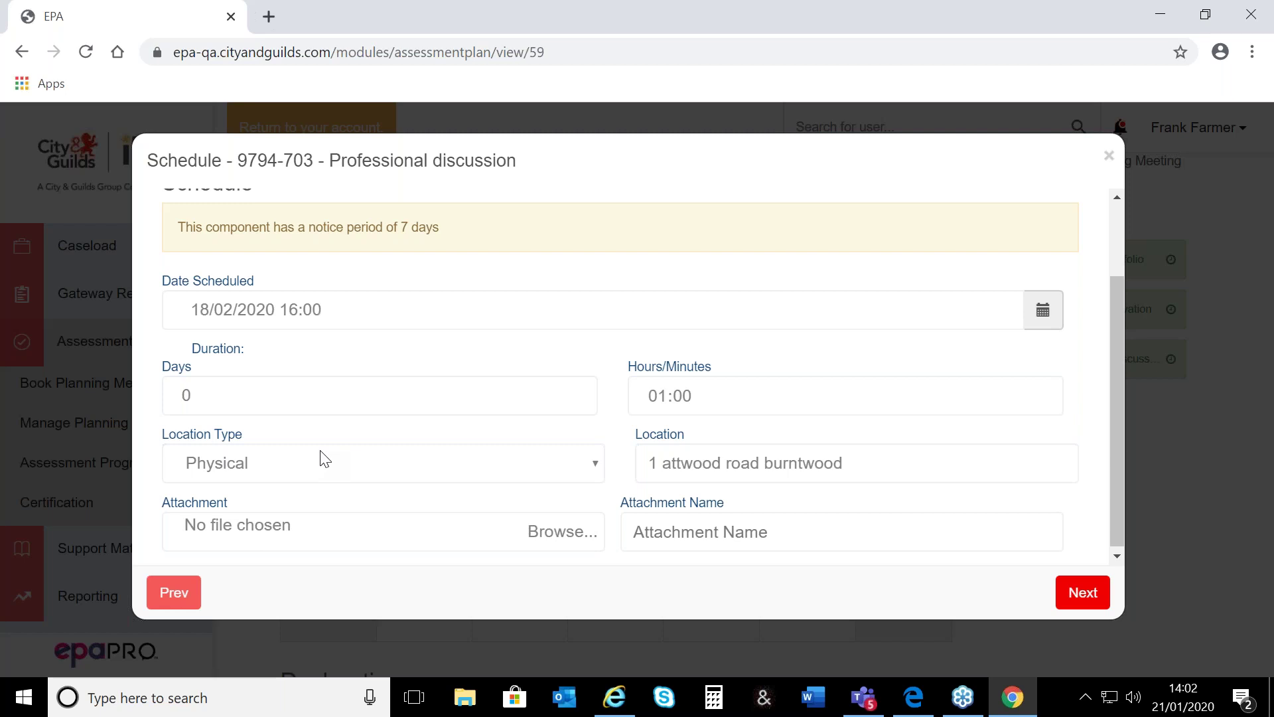
pyautogui.click(1076, 594)
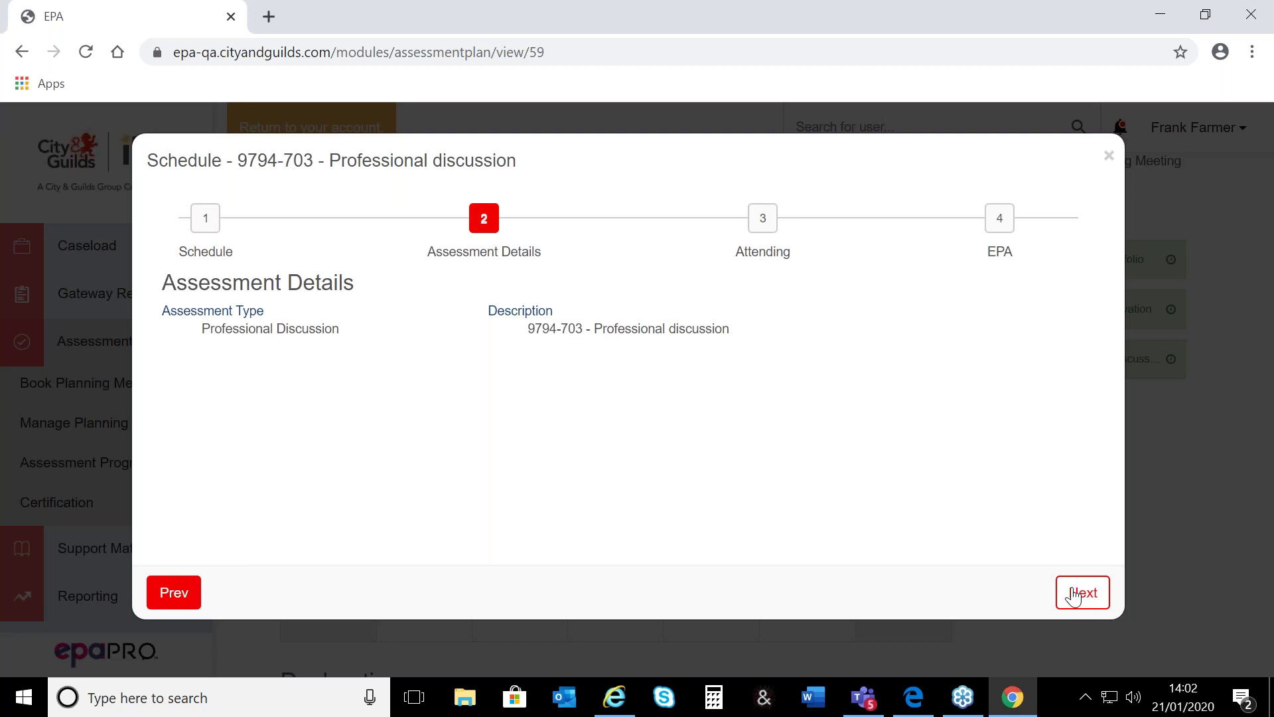
# - Step past the Attending and EPA pages, then save the booking and email the attendees
pyautogui.click(1075, 594)
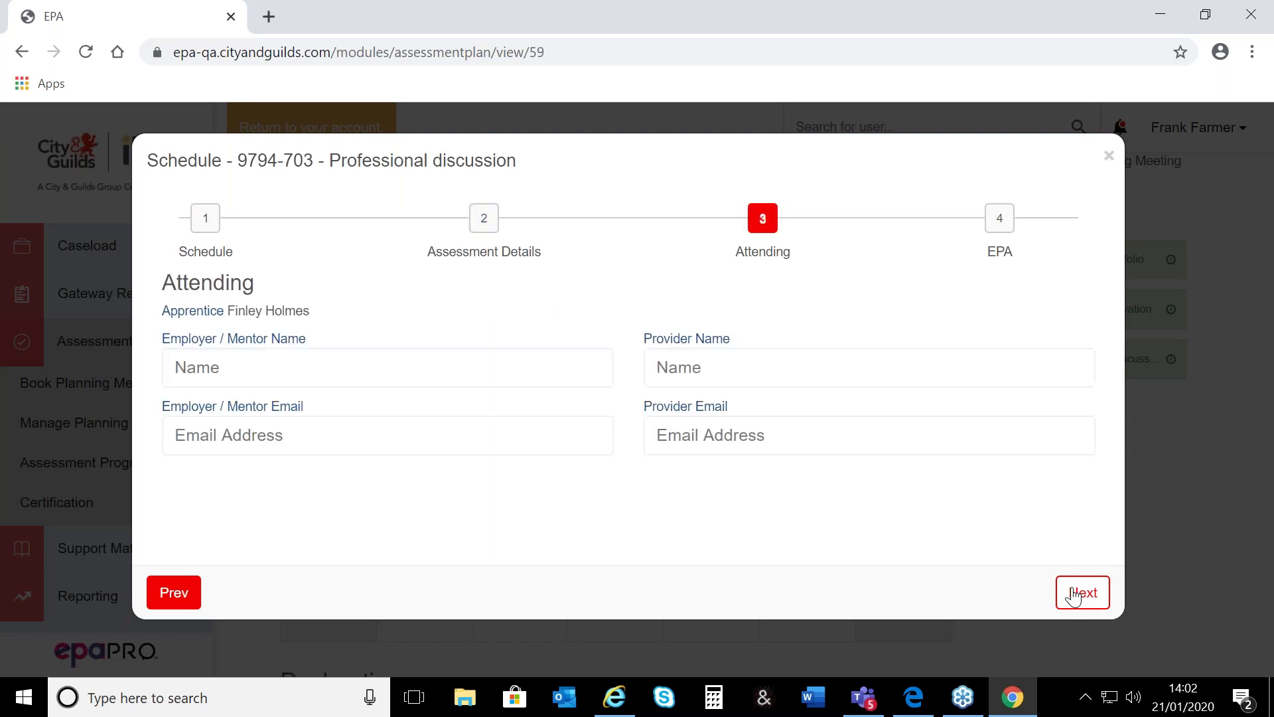
pyautogui.click(1075, 594)
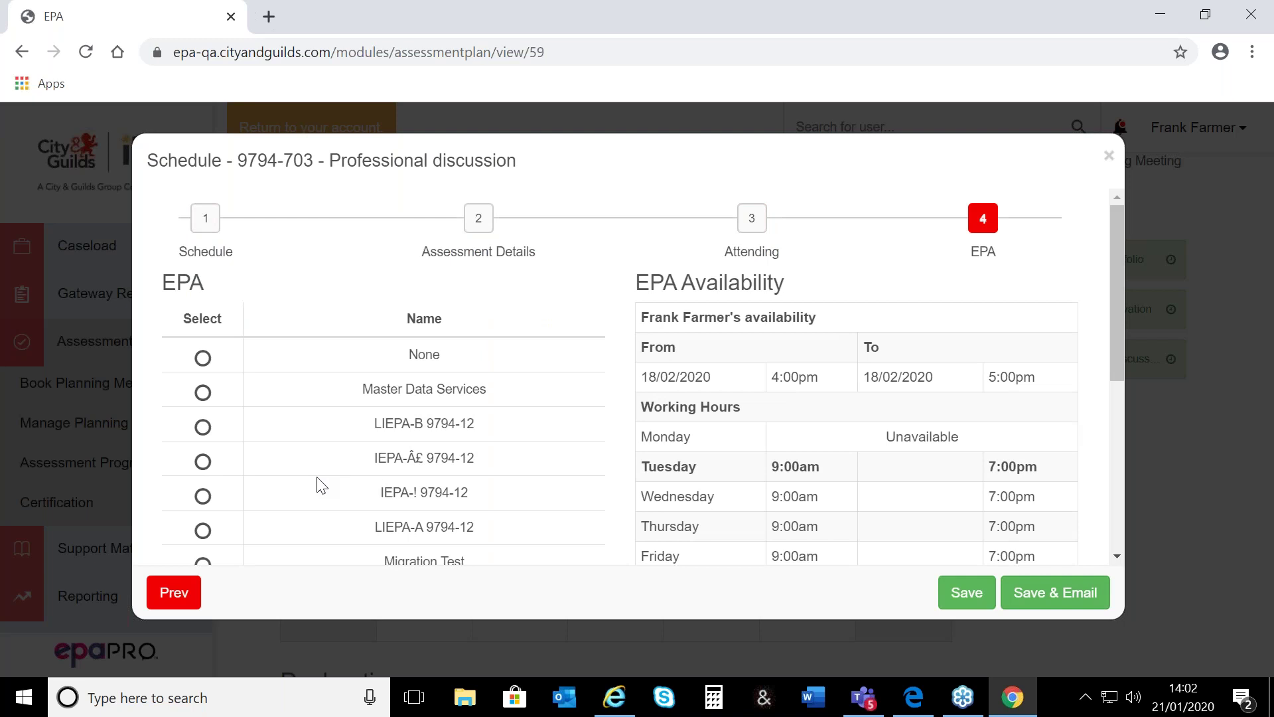
pyautogui.scroll(-5, 321, 486)
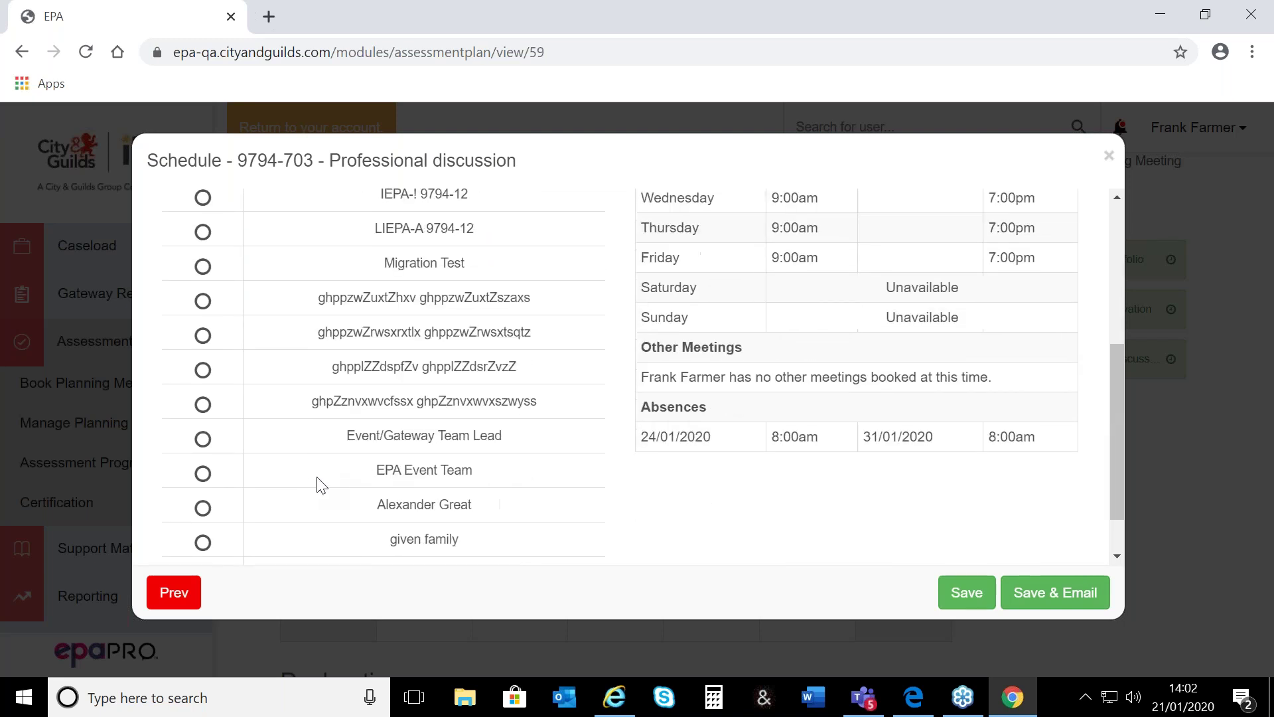
pyautogui.click(1070, 594)
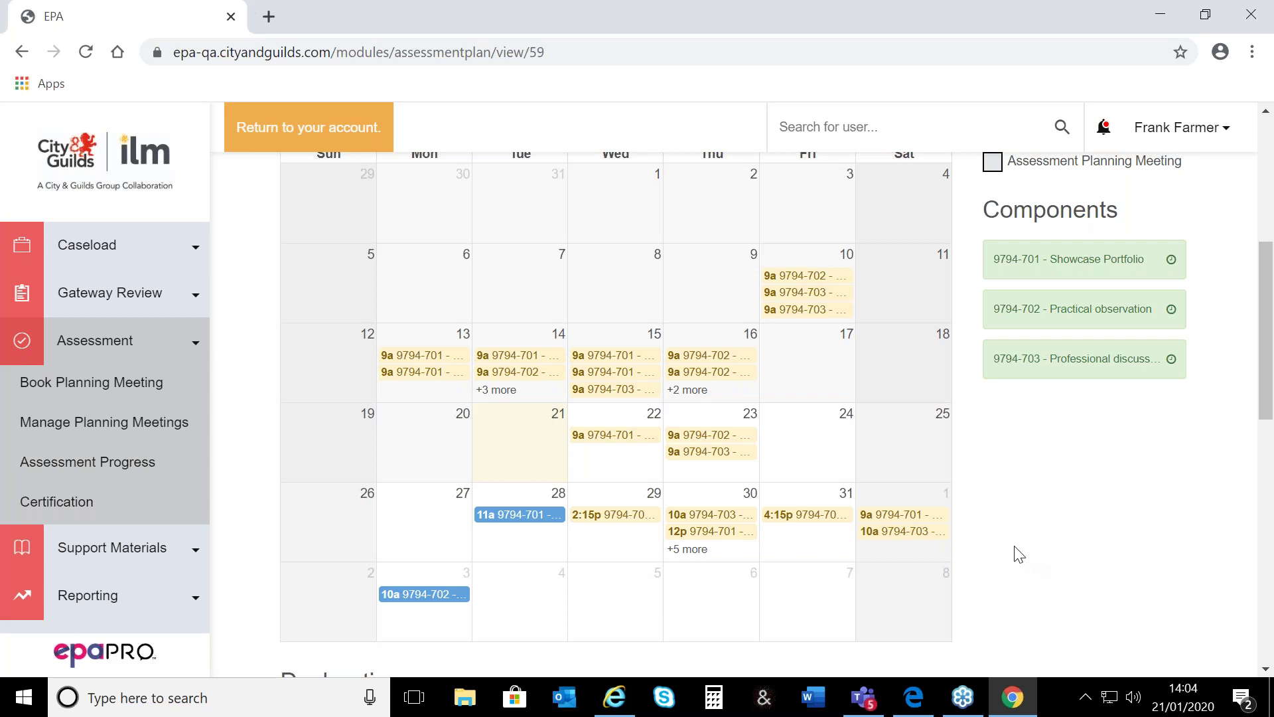
# - Return to the dashboard and open Assessment > Assessment Progress from the sidebar
pyautogui.click(100, 177)
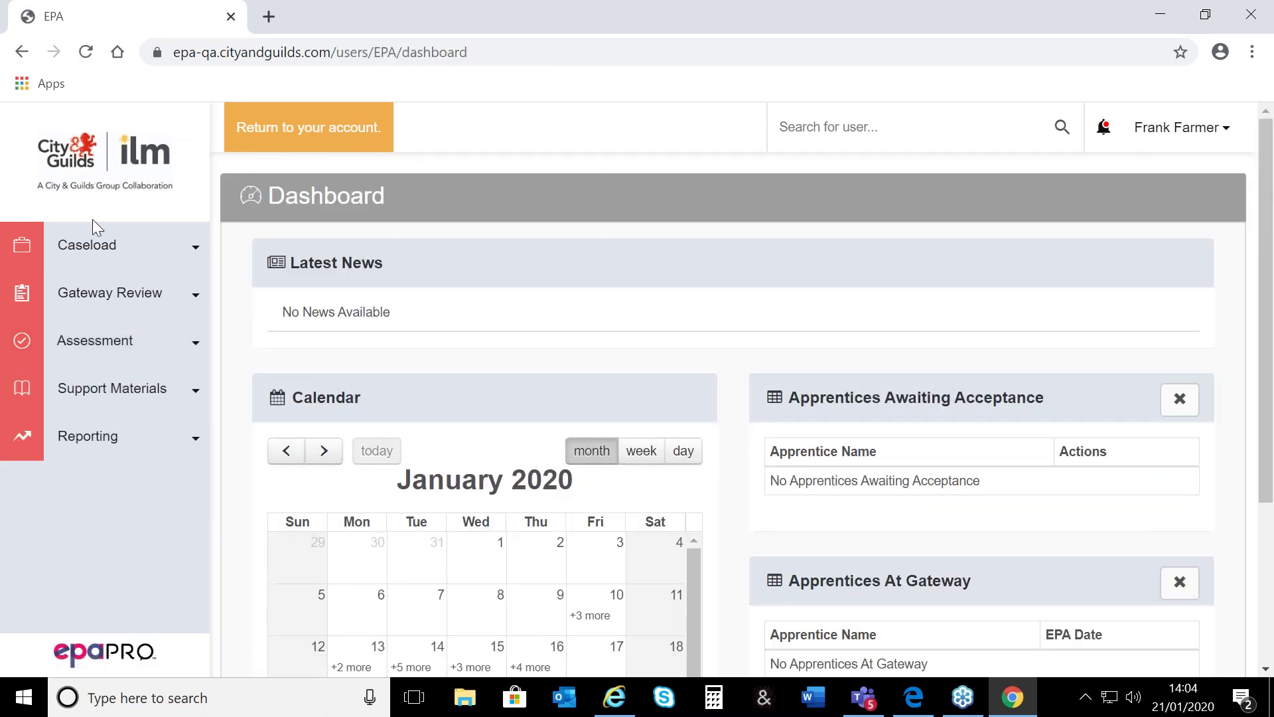
pyautogui.click(98, 345)
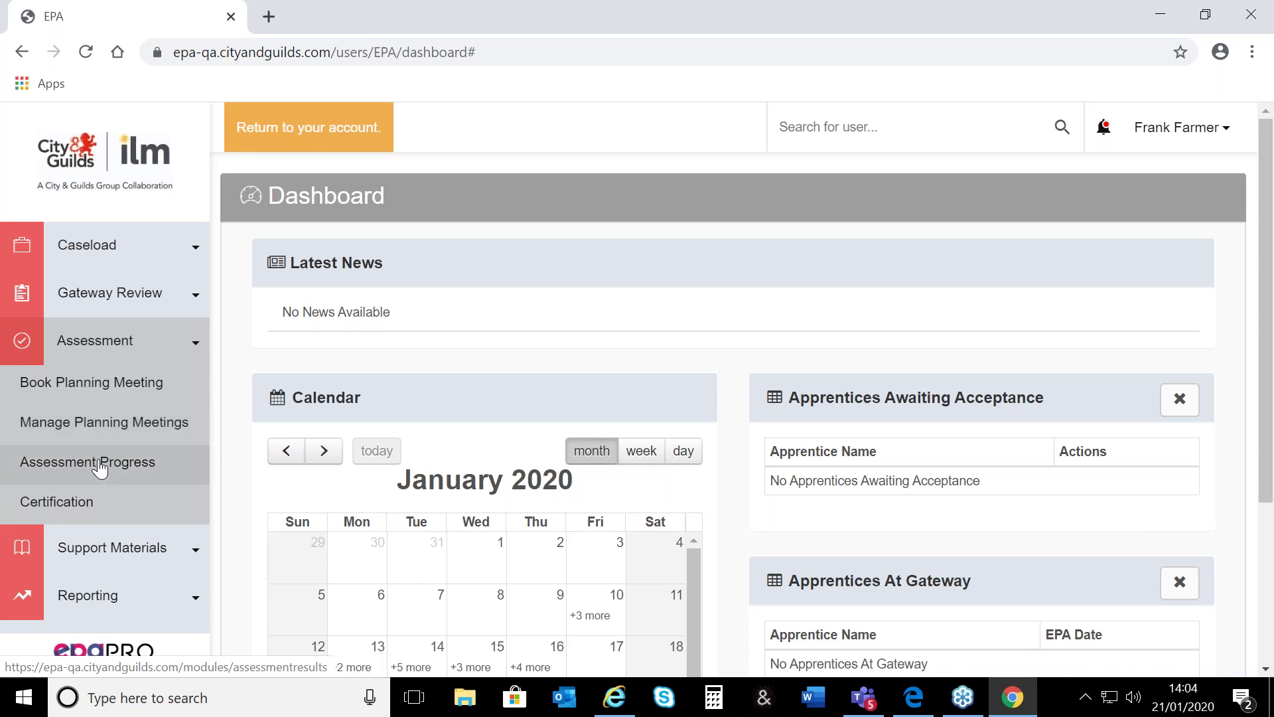
pyautogui.click(99, 467)
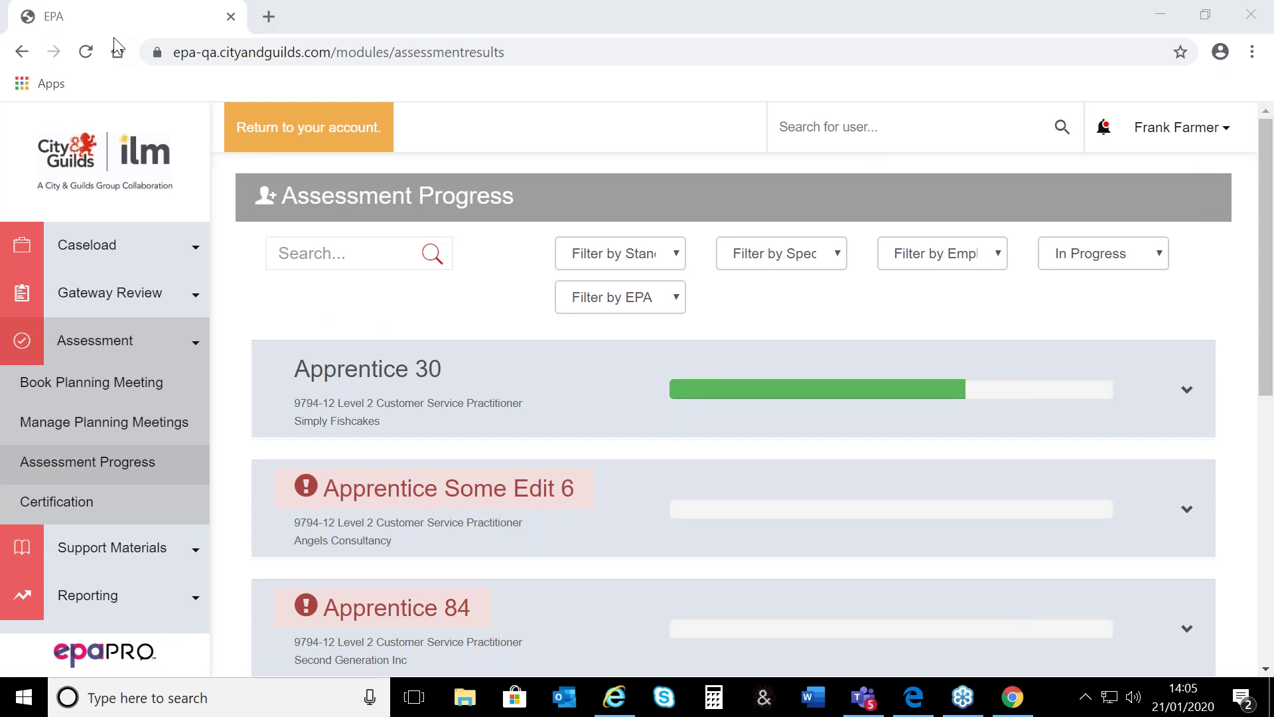
# - Clear the status filter so the Assessment Progress list shows all apprentices
pyautogui.click(1128, 261)
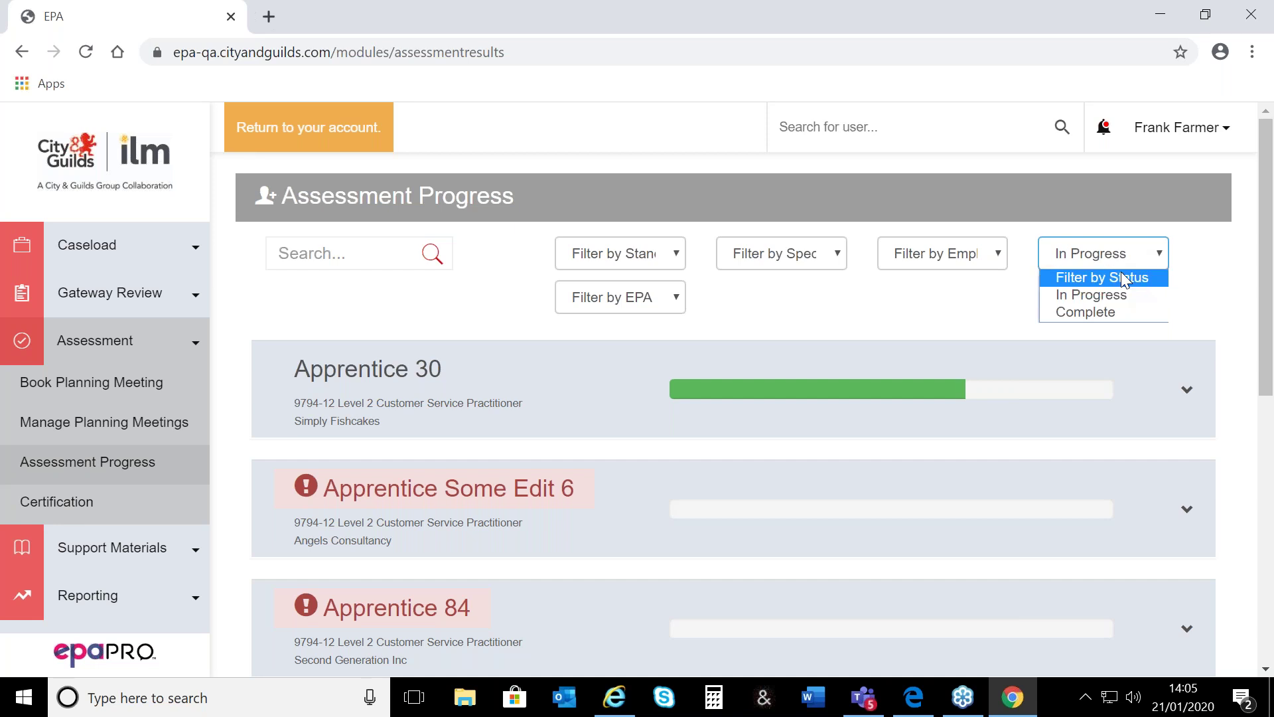
pyautogui.click(1126, 277)
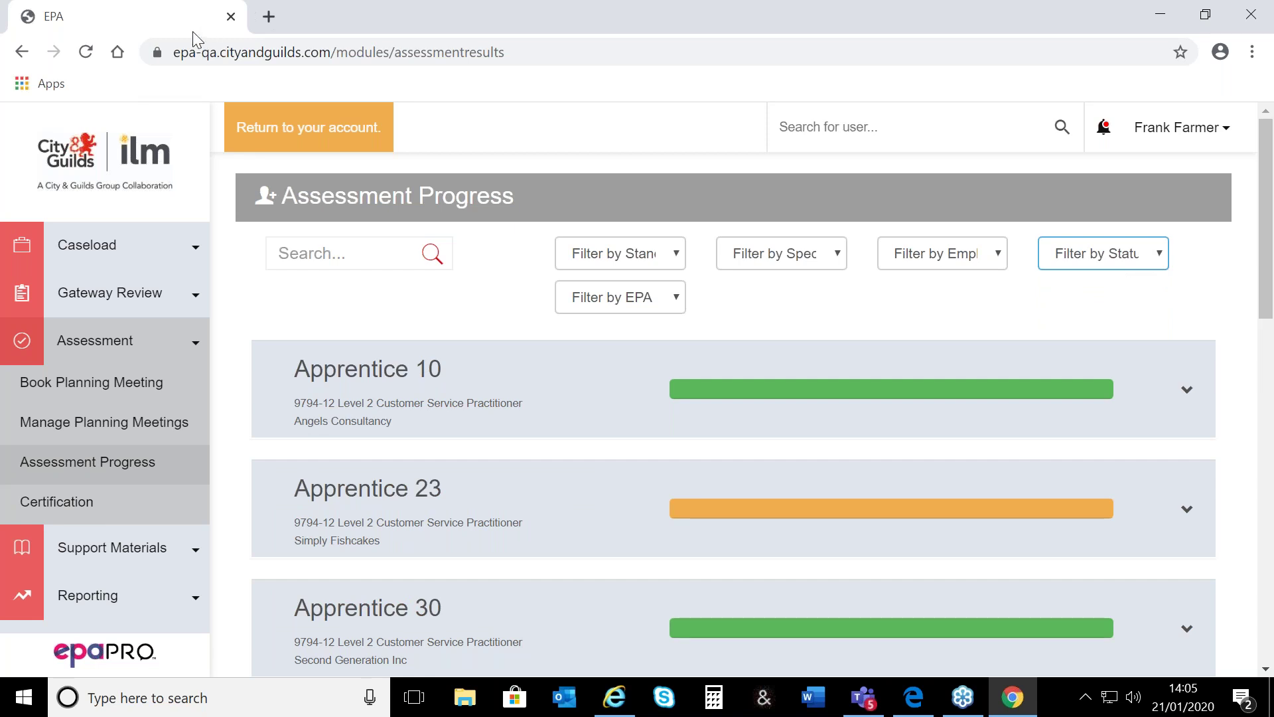
pyautogui.scroll(-2, 469, 511)
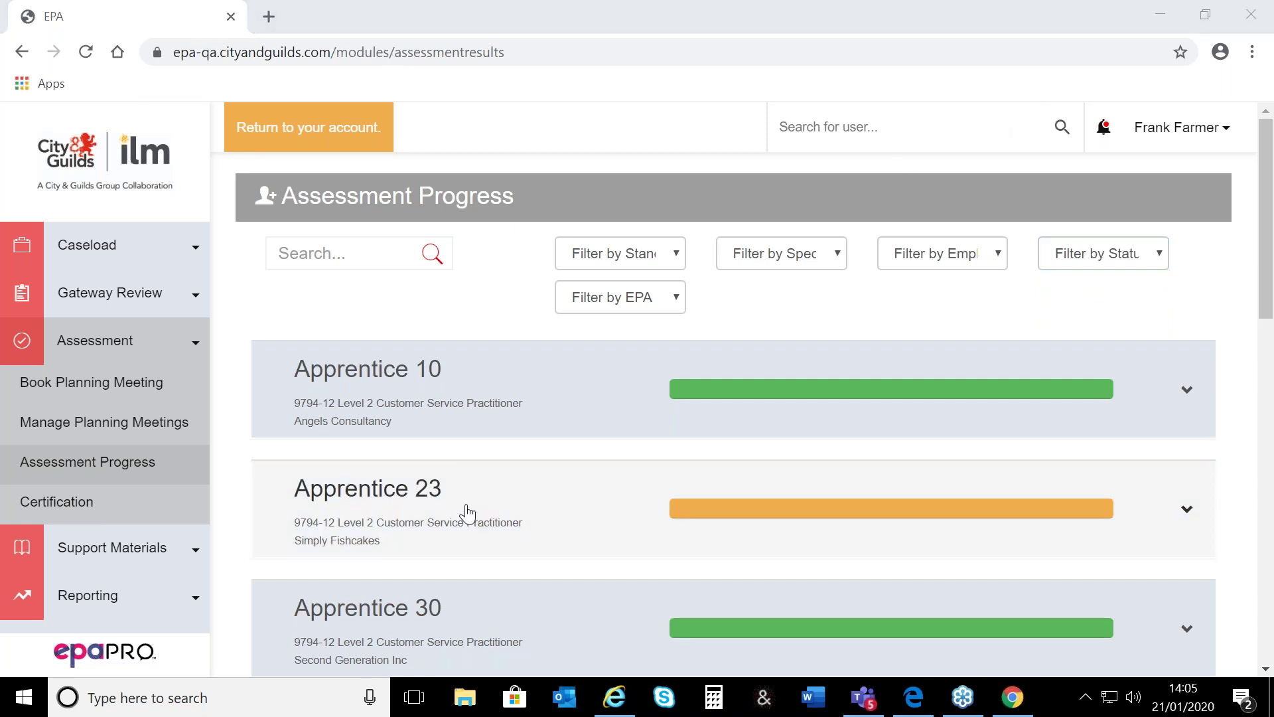
pyautogui.scroll(-8, 468, 514)
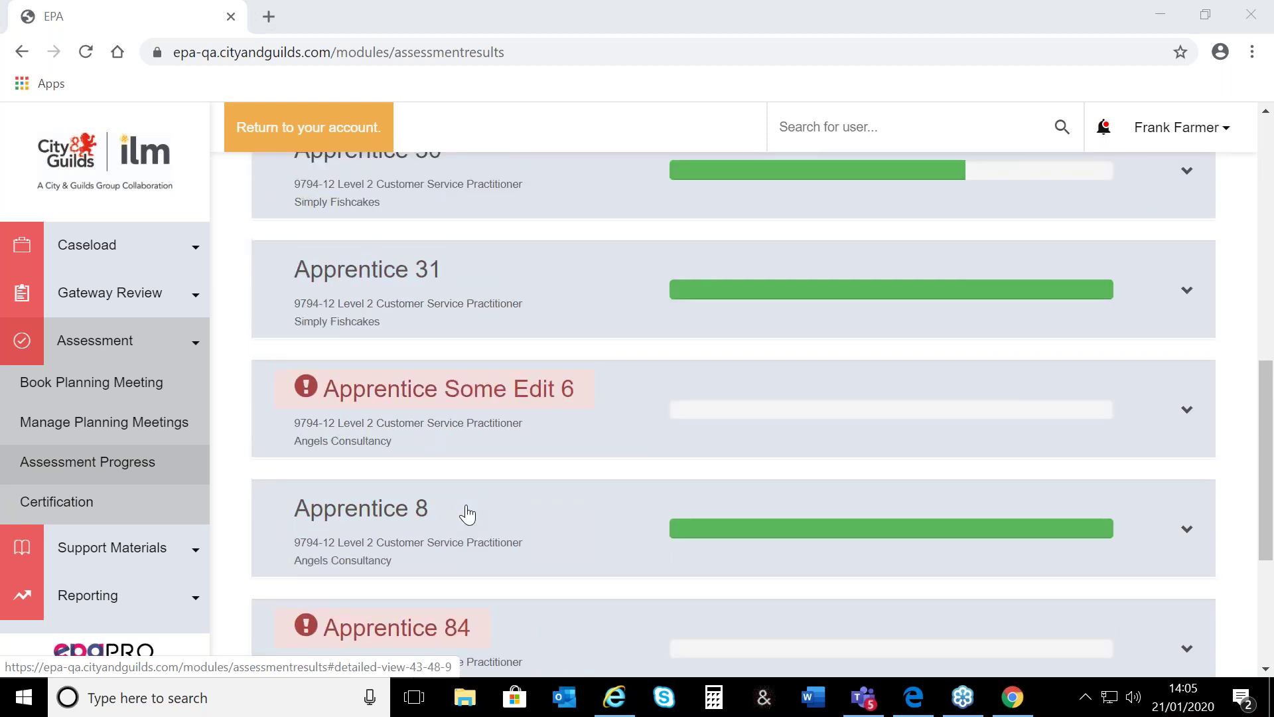
pyautogui.scroll(-4, 467, 515)
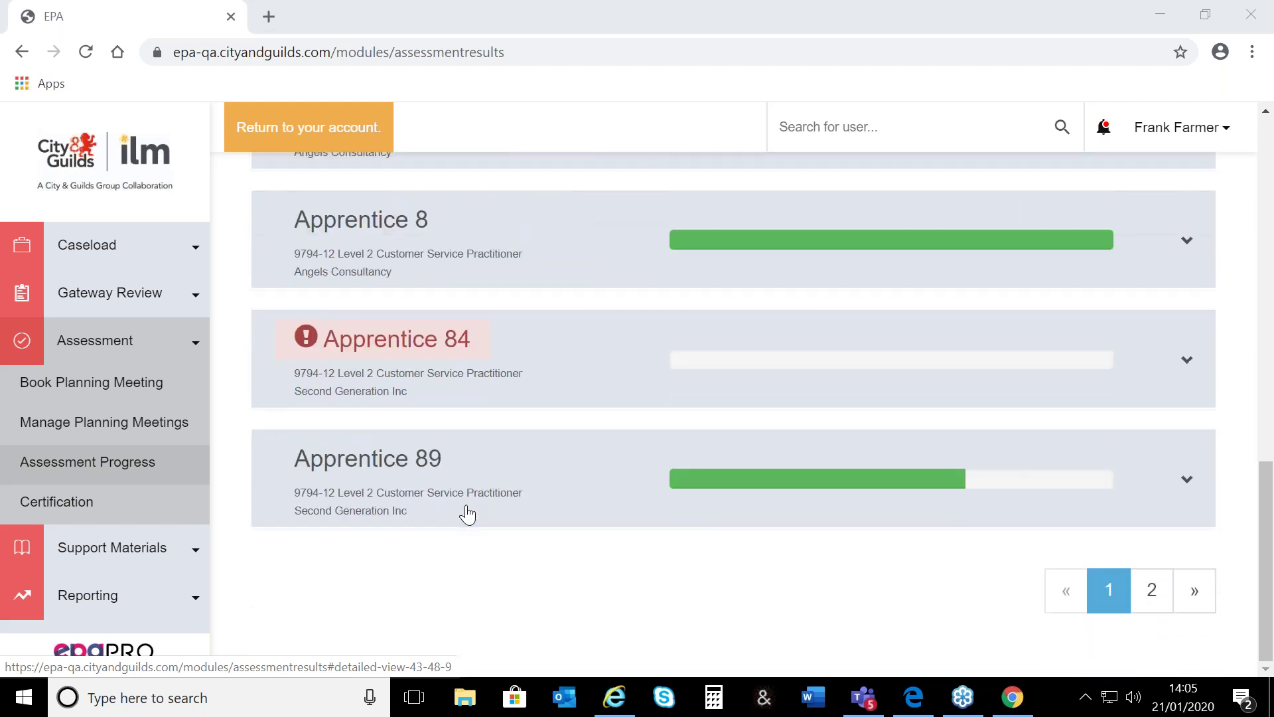
pyautogui.scroll(9, 468, 514)
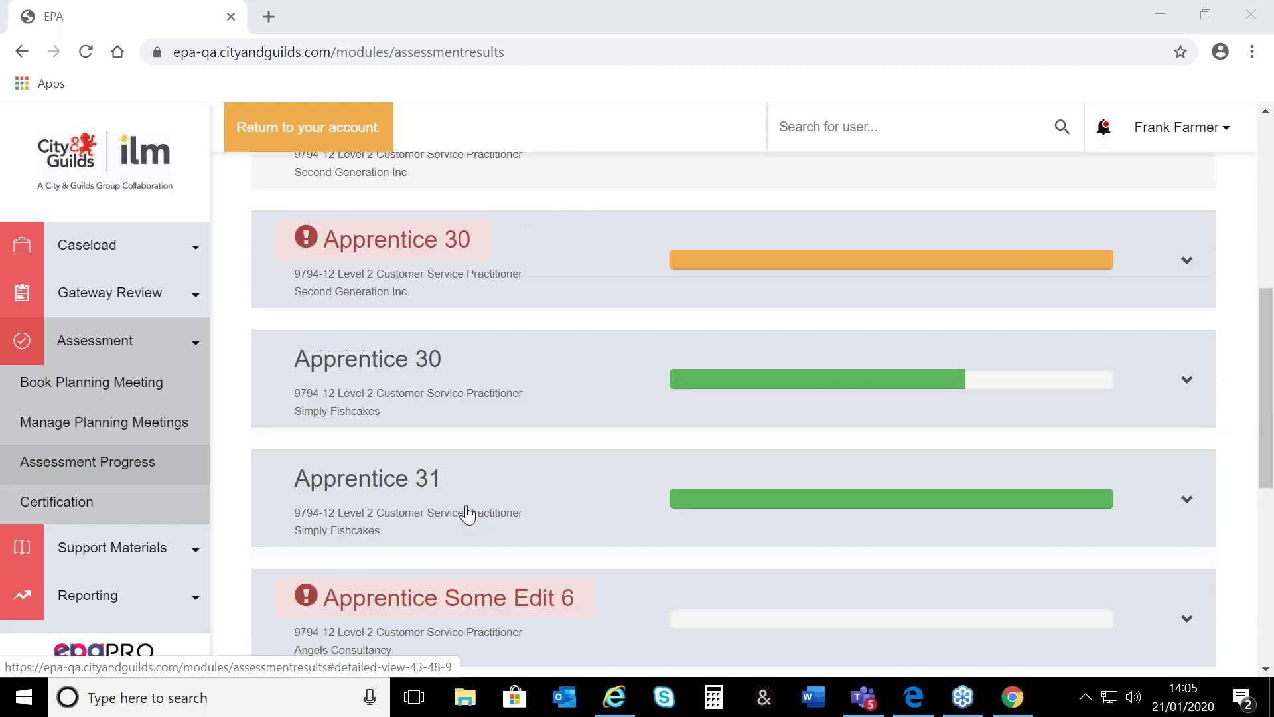
pyautogui.scroll(-2, 726, 547)
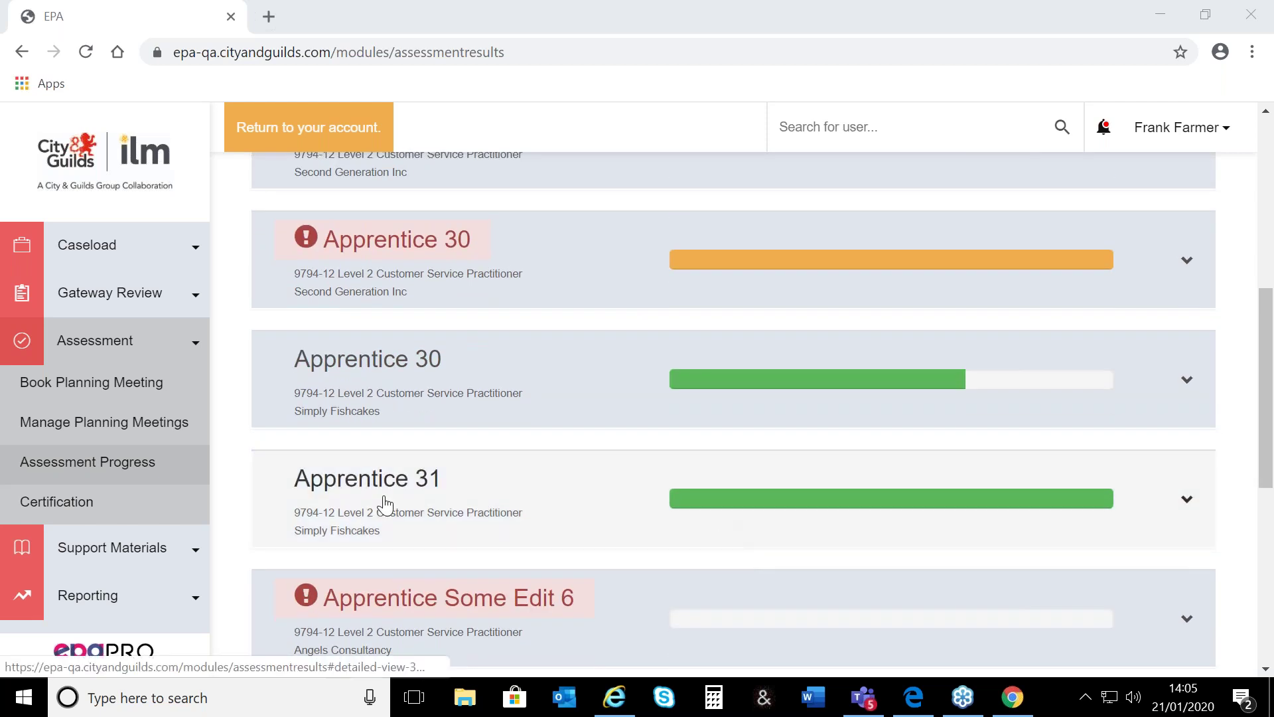
# - Expand Apprentice 31's assessment results, review them, and collapse the table again
pyautogui.click(553, 499)
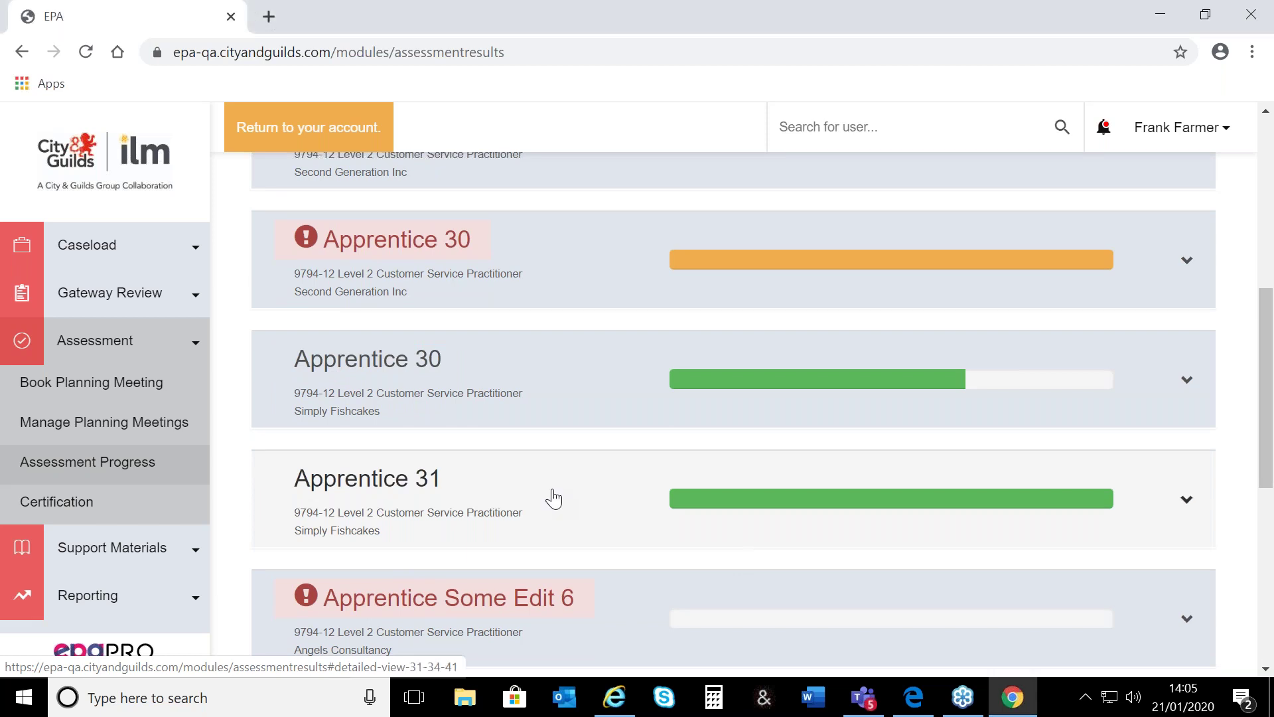
pyautogui.click(554, 499)
pyautogui.scroll(-1, 665, 547)
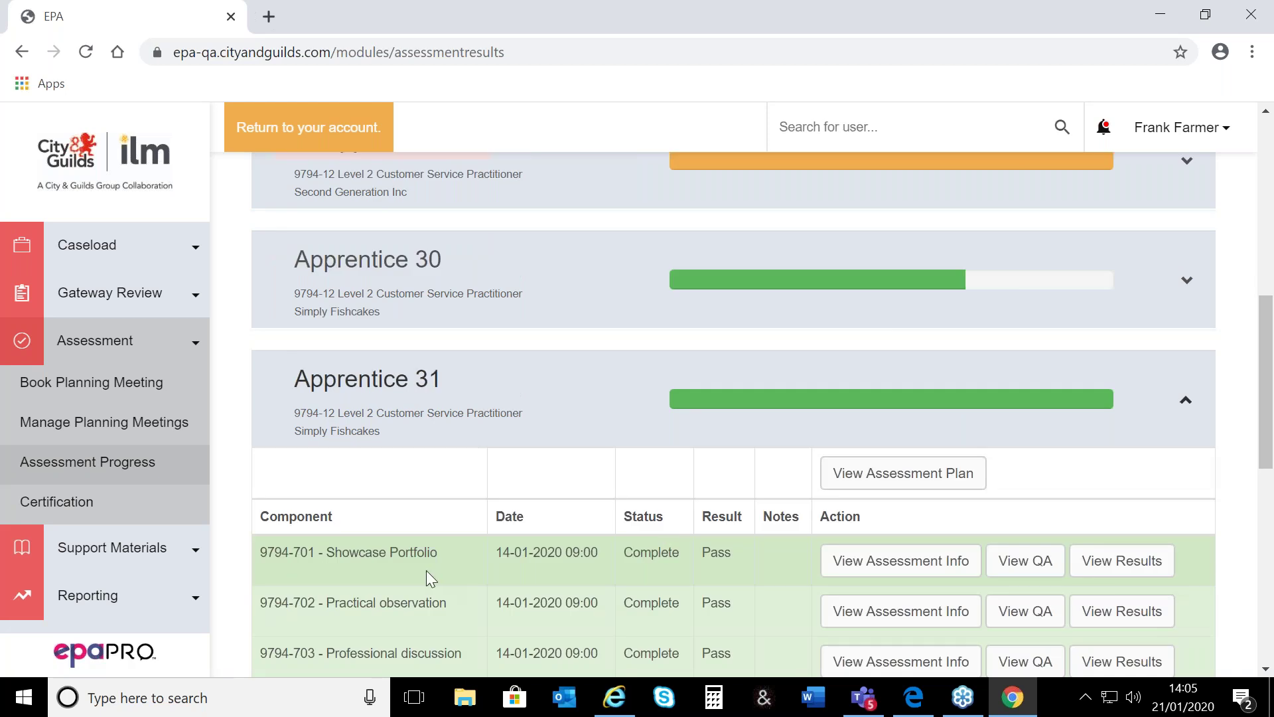
pyautogui.scroll(-1, 742, 563)
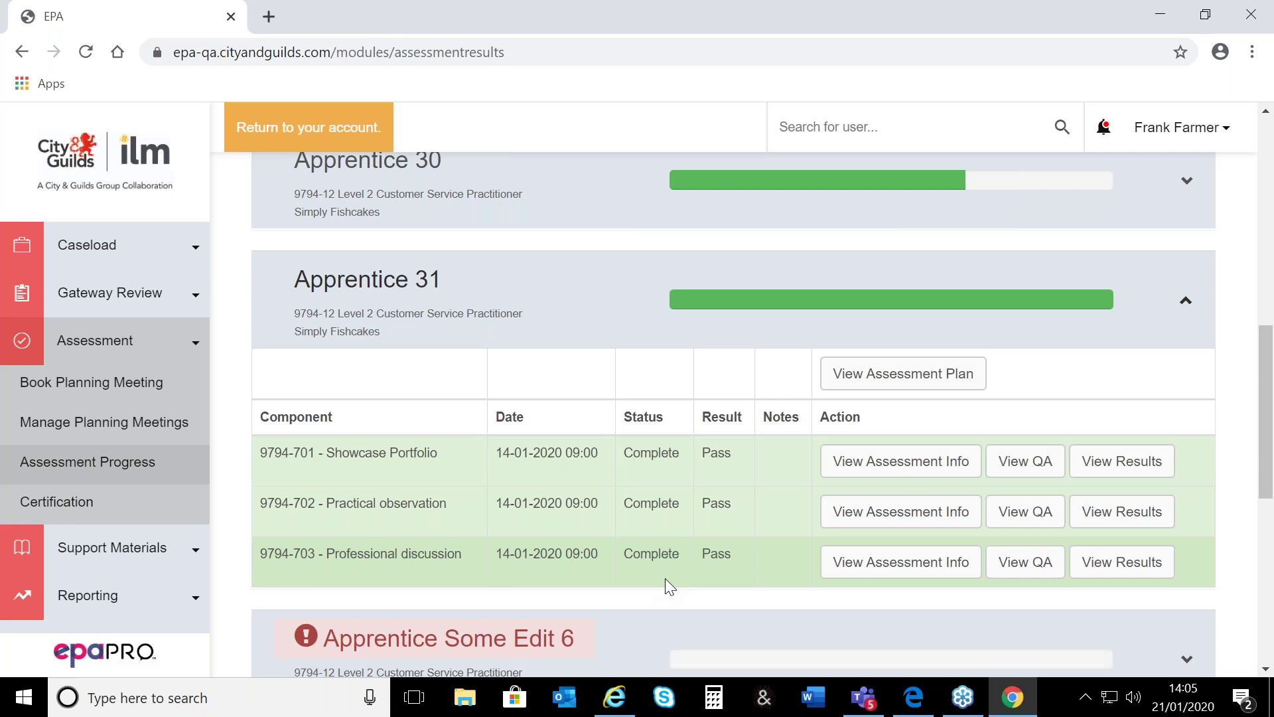
pyautogui.click(583, 332)
pyautogui.scroll(3, 582, 334)
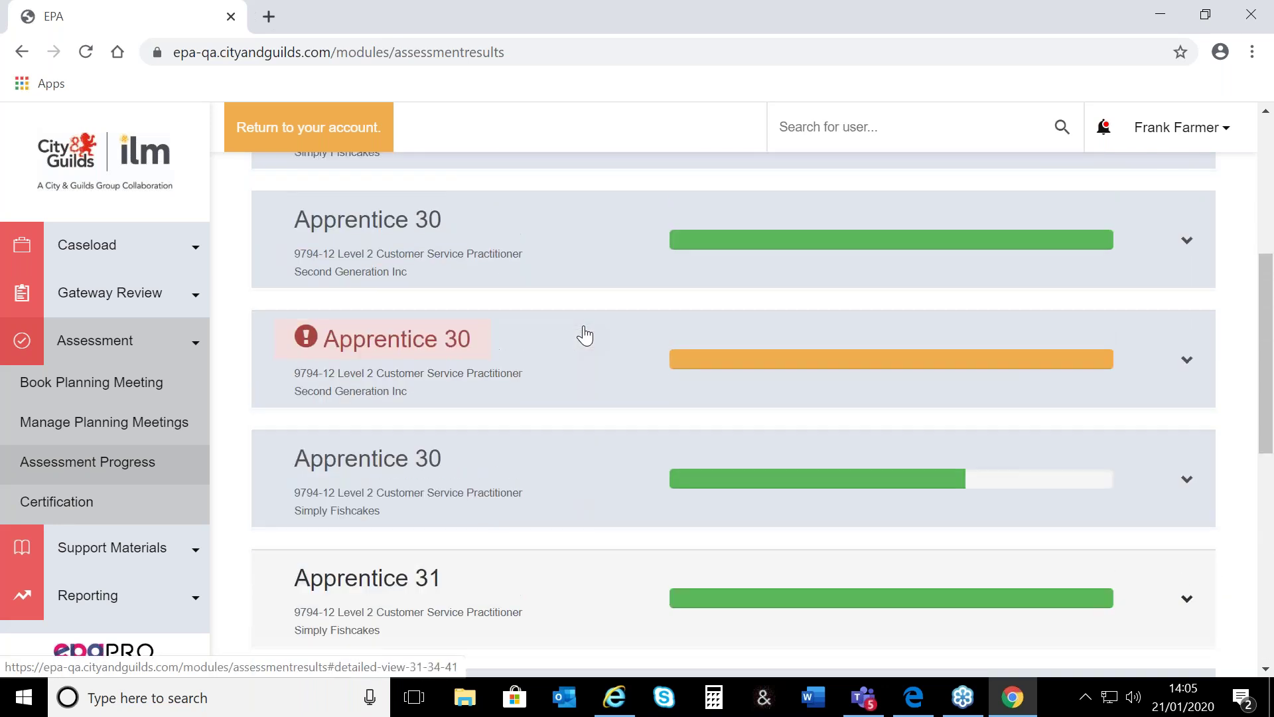
# - Expand the third Apprentice 30 record's results, review them, then collapse it
pyautogui.click(571, 473)
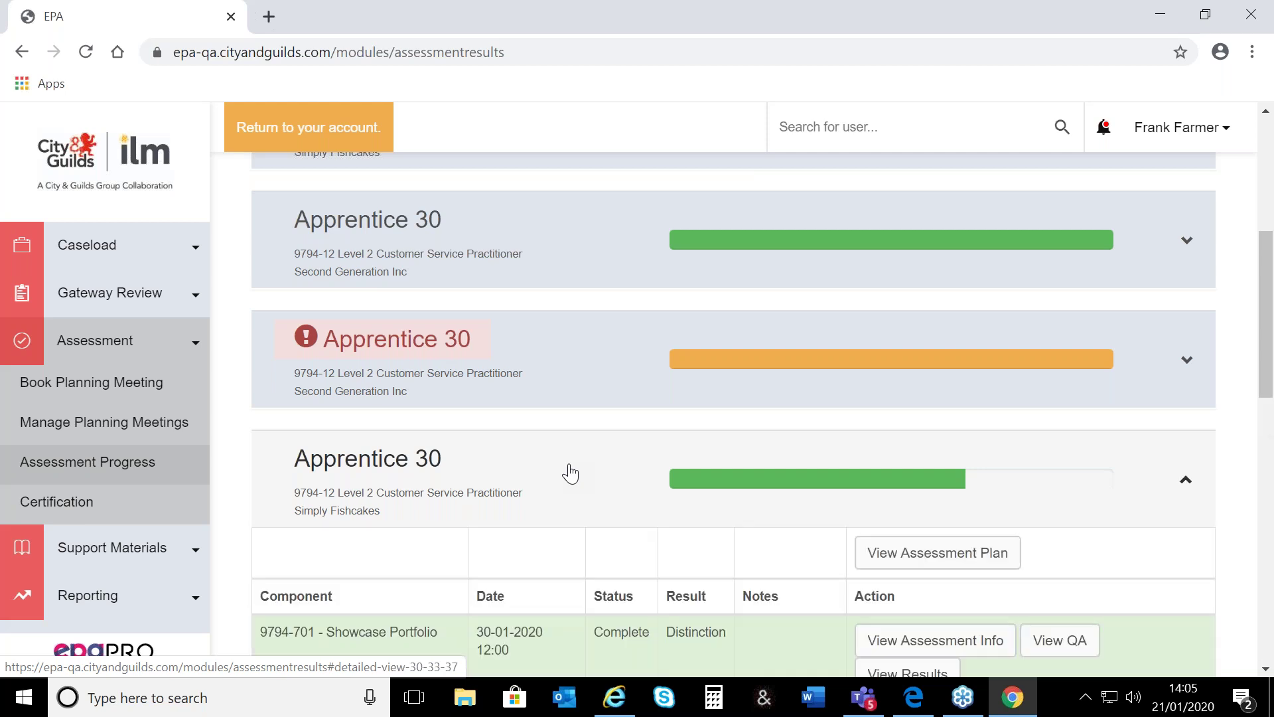
pyautogui.scroll(-2, 570, 473)
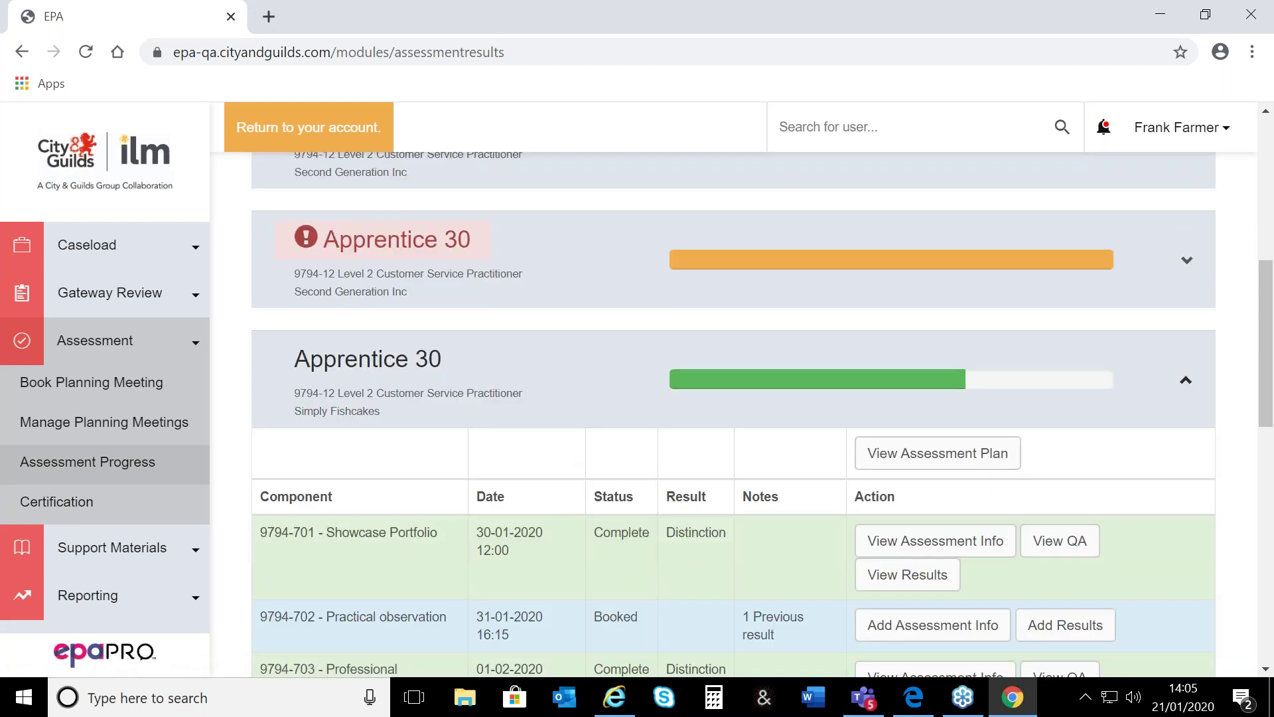
pyautogui.scroll(-2, 692, 453)
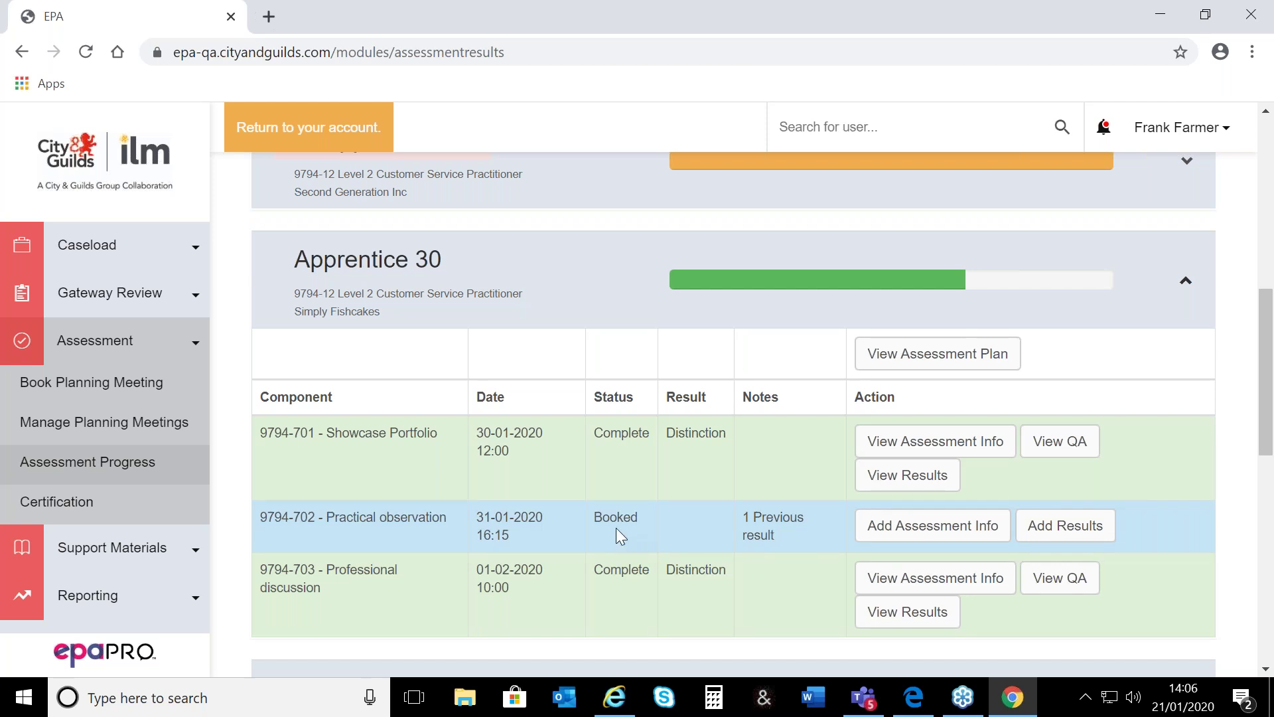
pyautogui.click(647, 305)
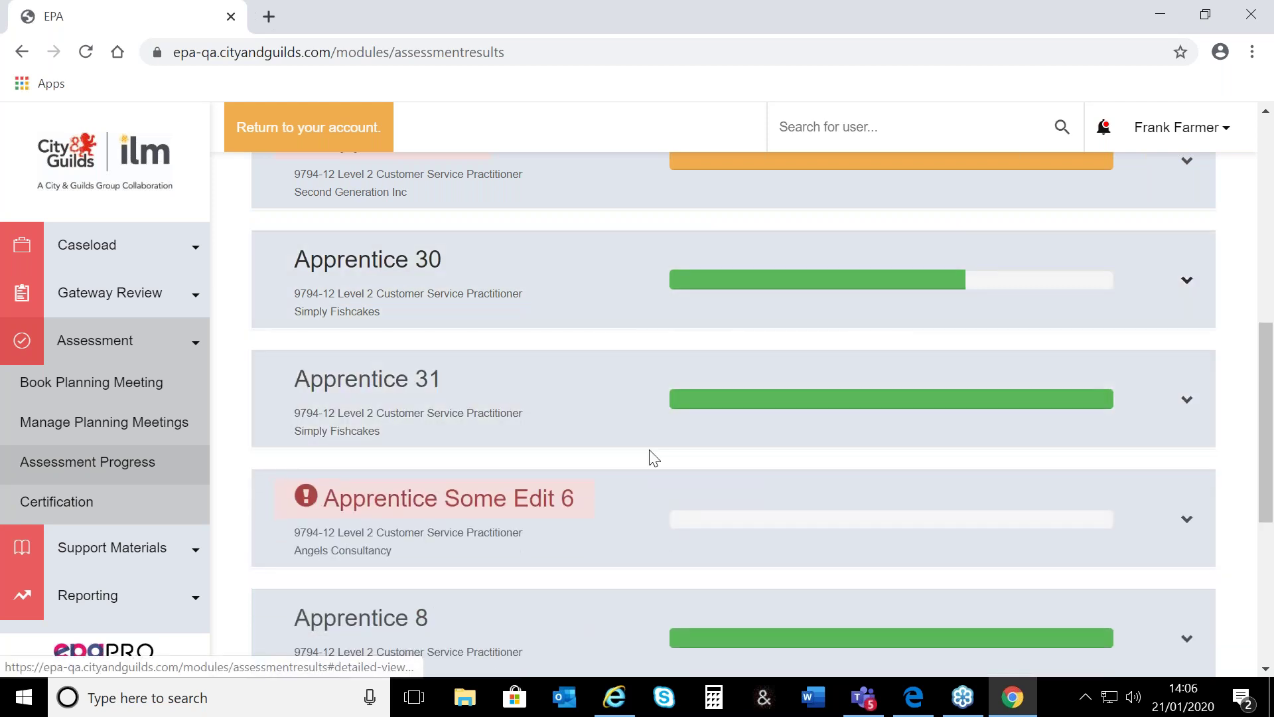
pyautogui.scroll(6, 650, 398)
pyautogui.scroll(2, 654, 463)
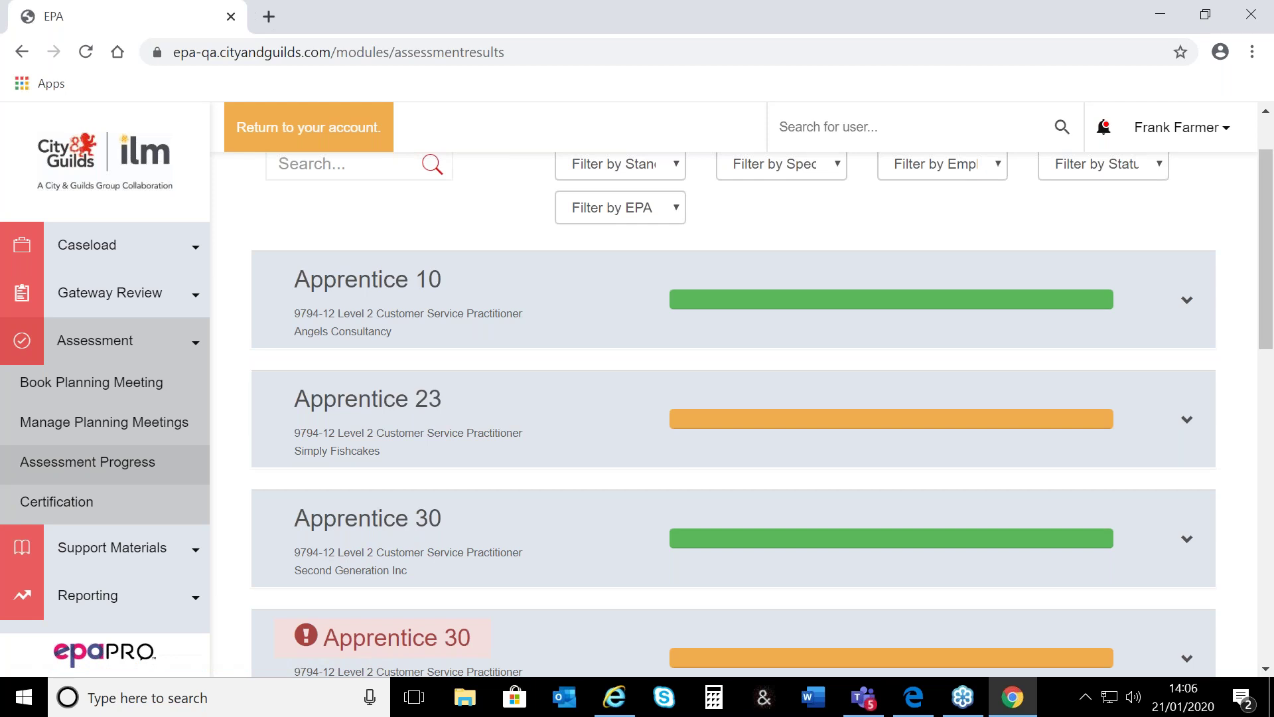
pyautogui.scroll(1, 654, 463)
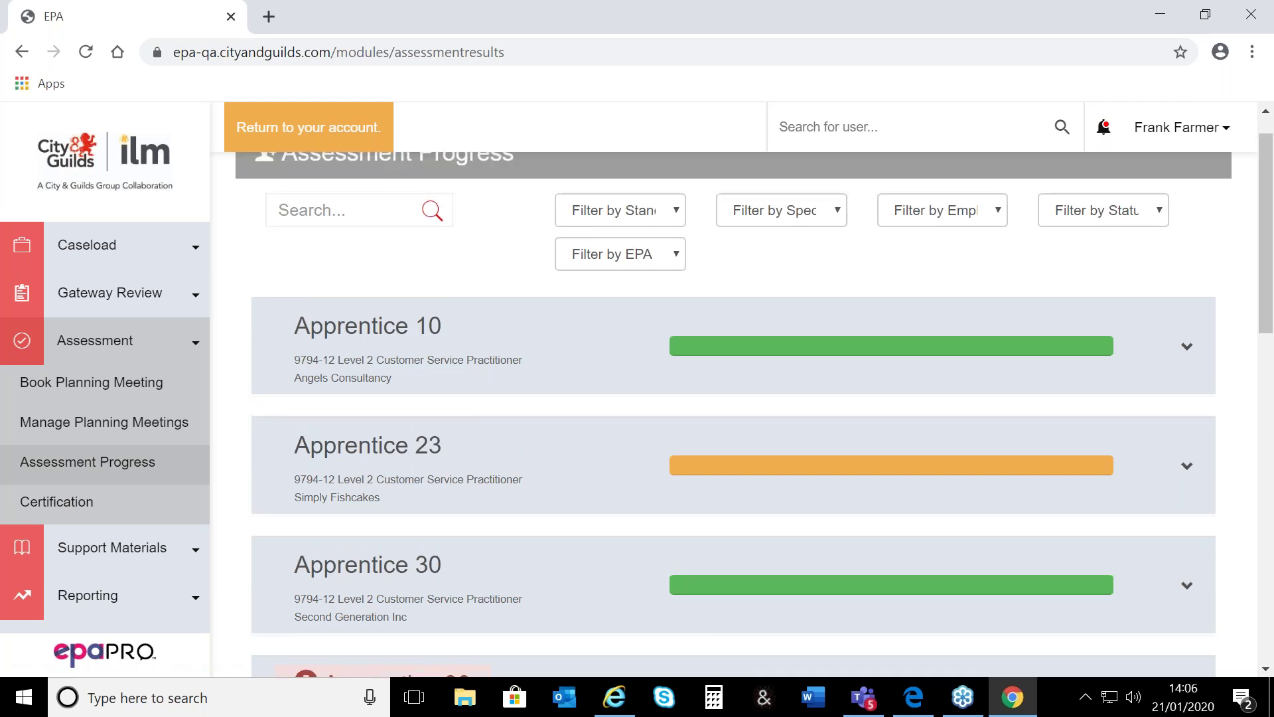
pyautogui.scroll(1, 653, 462)
# - Search for 'justin' and expand the matching apprentice's component list
pyautogui.click(358, 253)
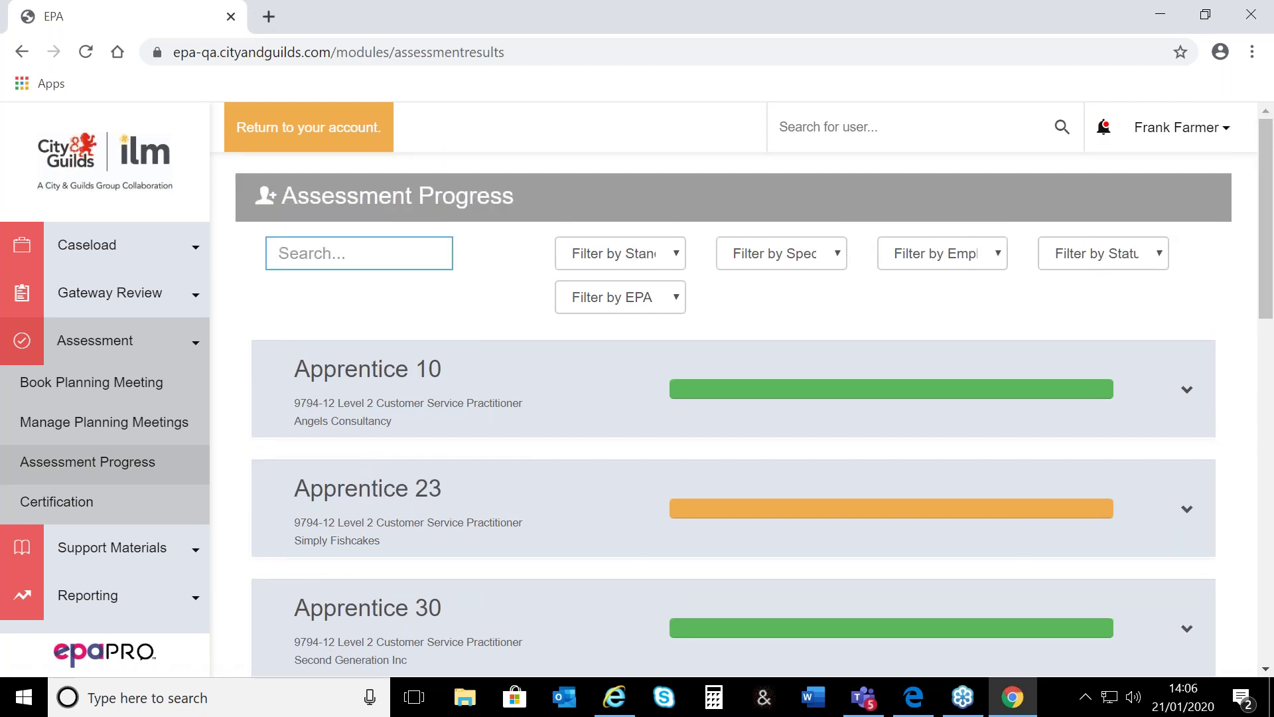
pyautogui.write('justin')
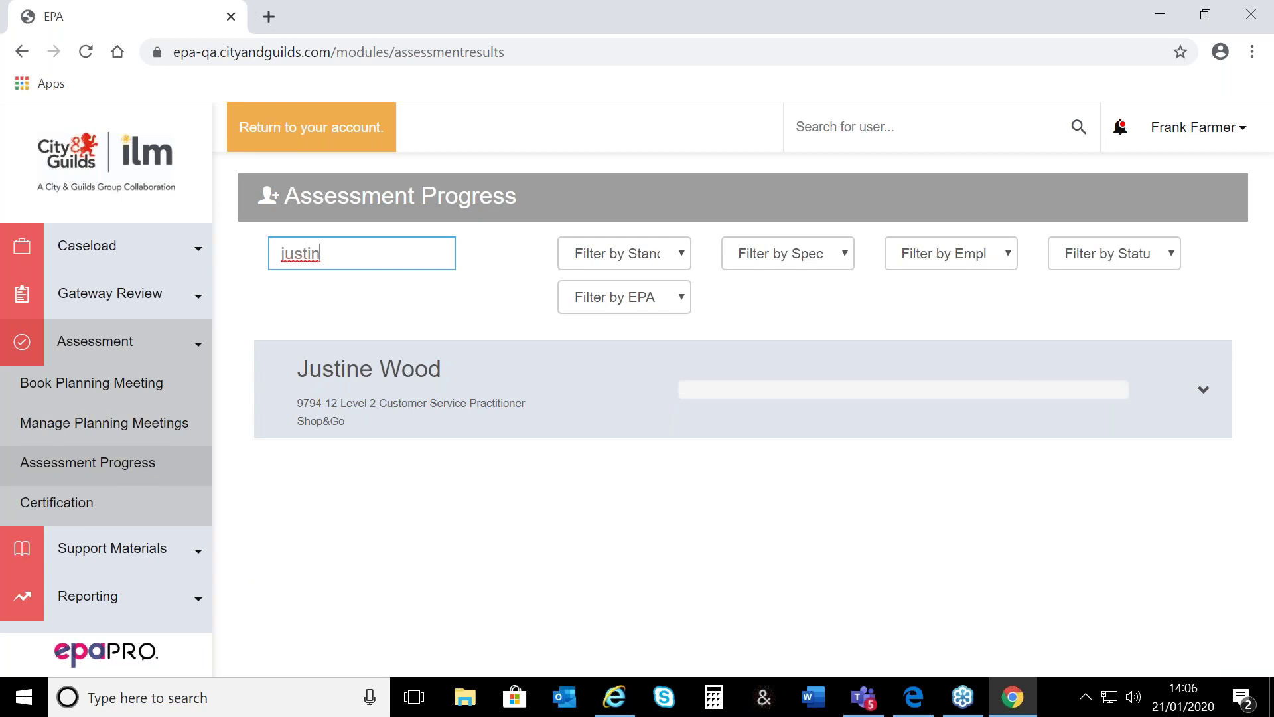
pyautogui.click(489, 400)
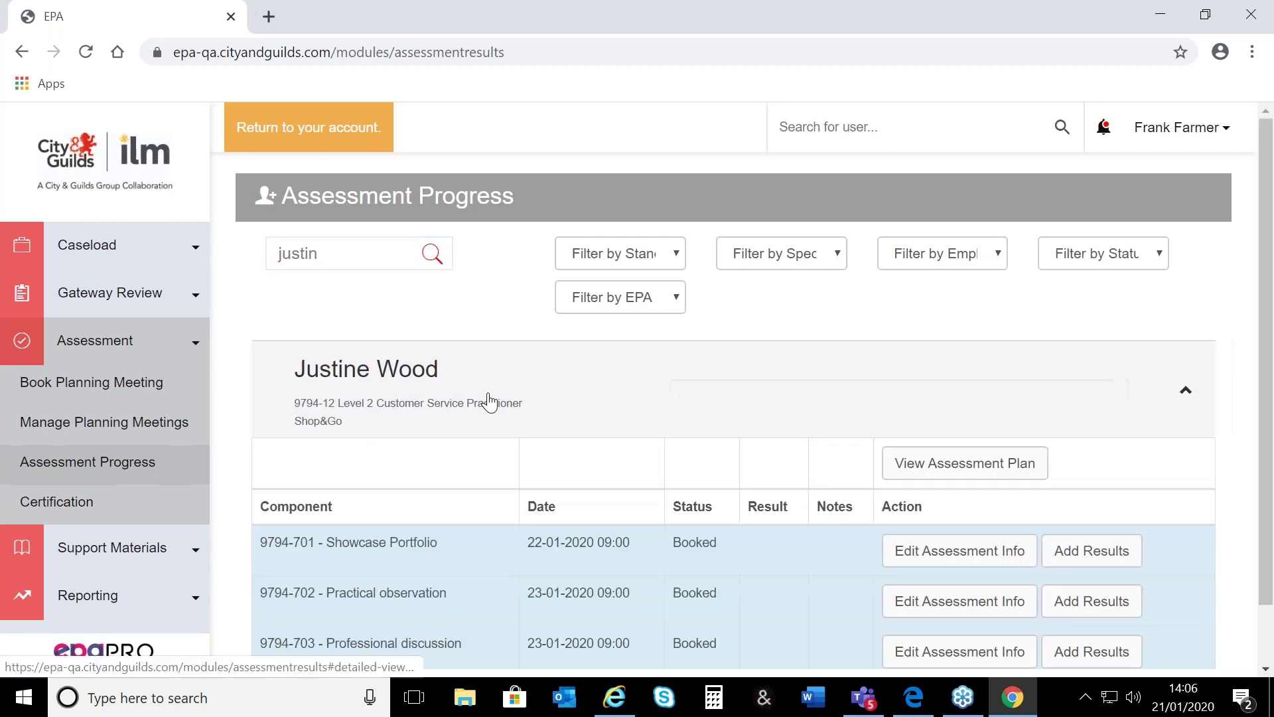
pyautogui.scroll(-1, 489, 401)
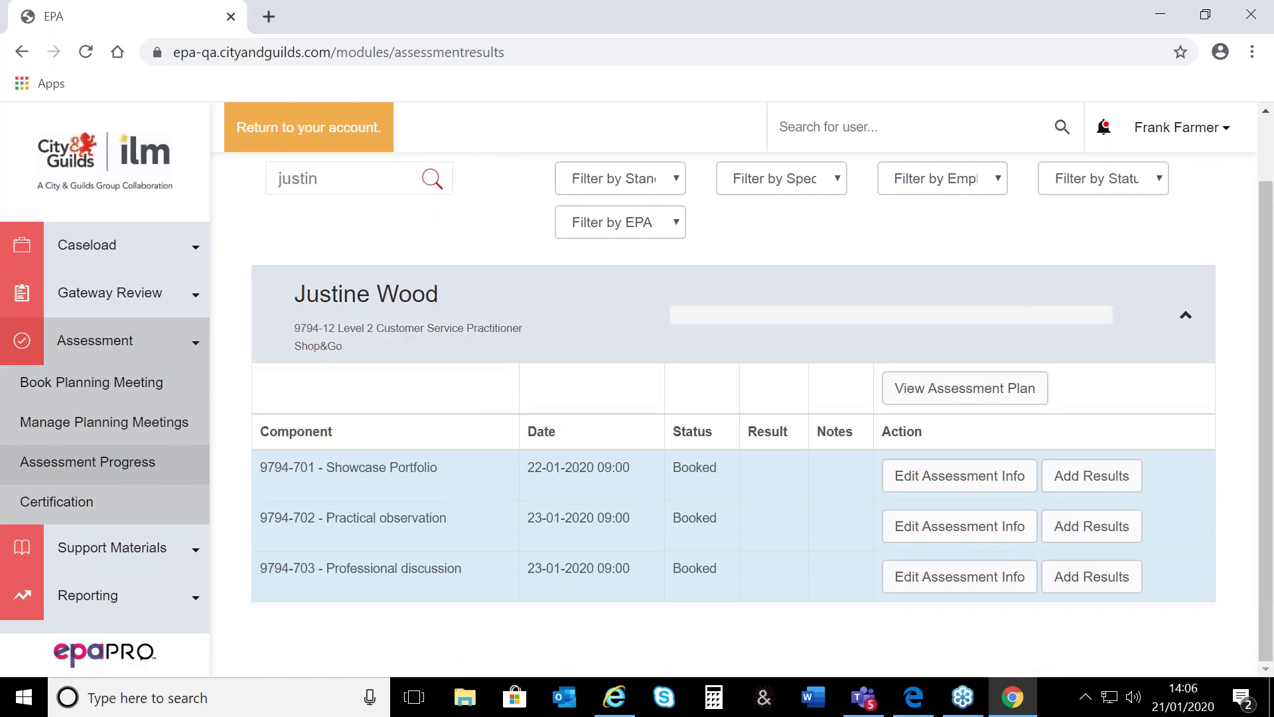
pyautogui.scroll(1, 489, 428)
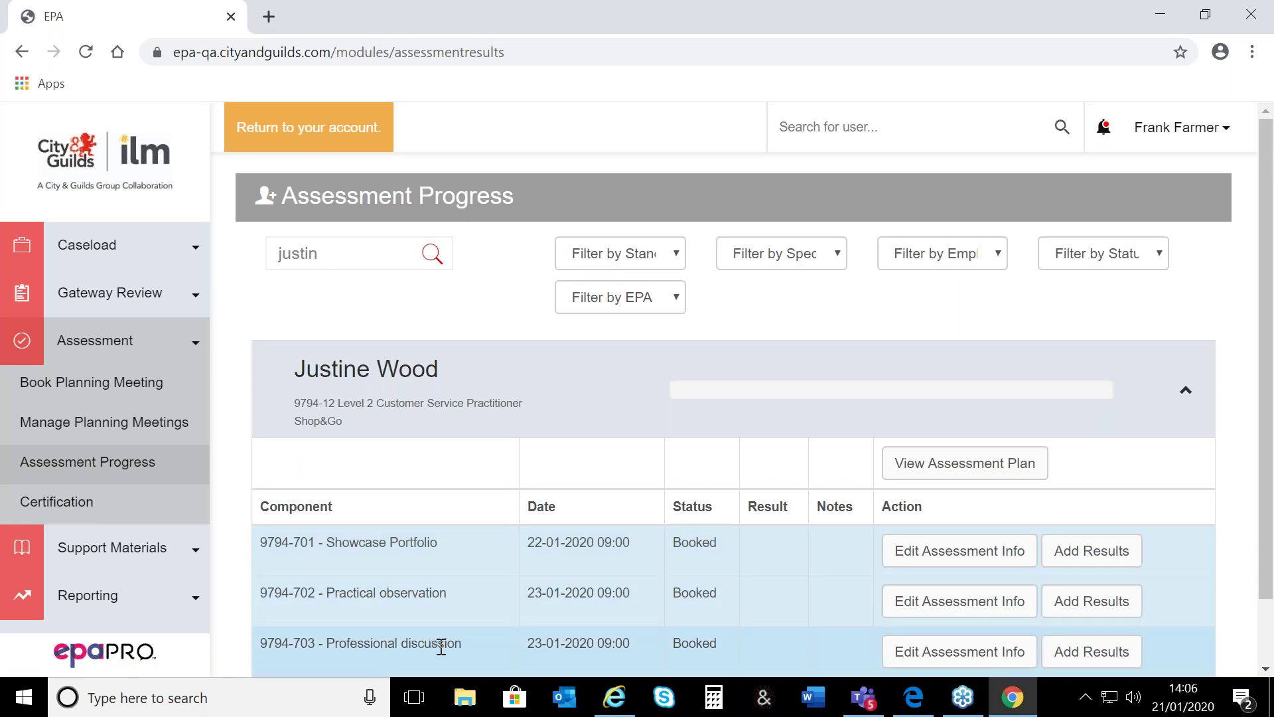
pyautogui.scroll(-1, 441, 647)
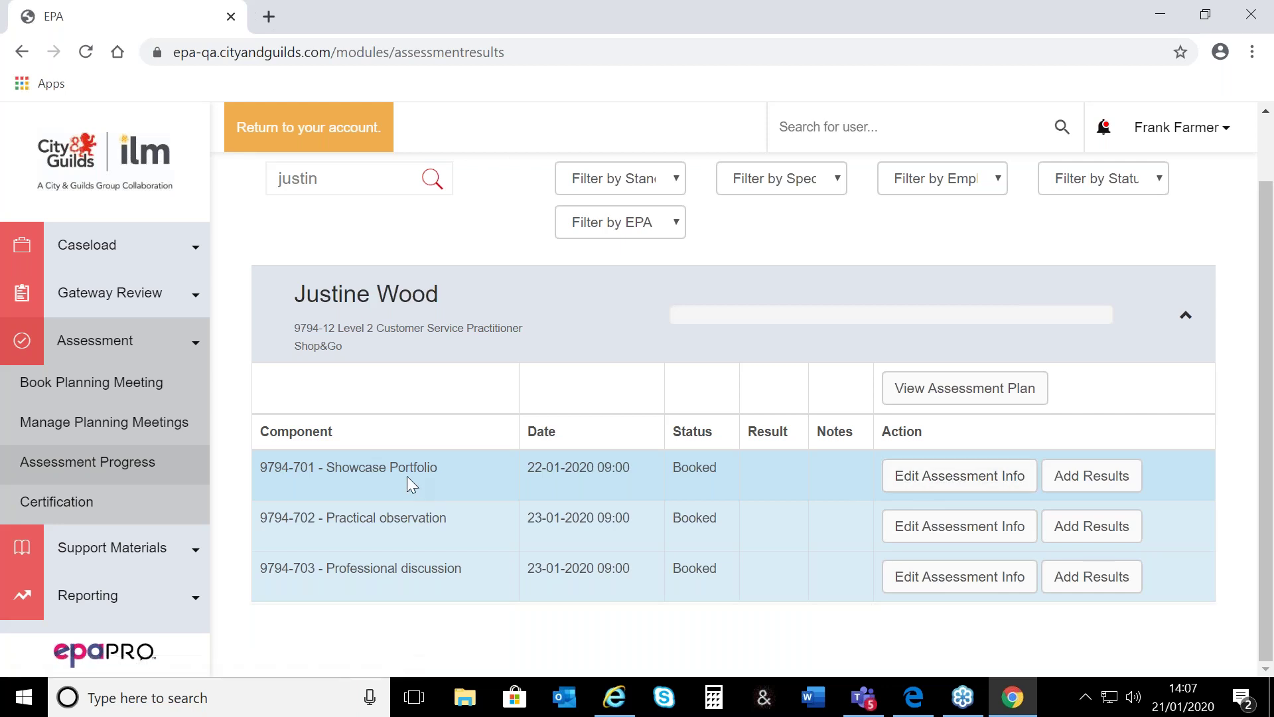
# - Review the Showcase Portfolio test evidence in Word, then confirm and submit attendance
pyautogui.click(919, 479)
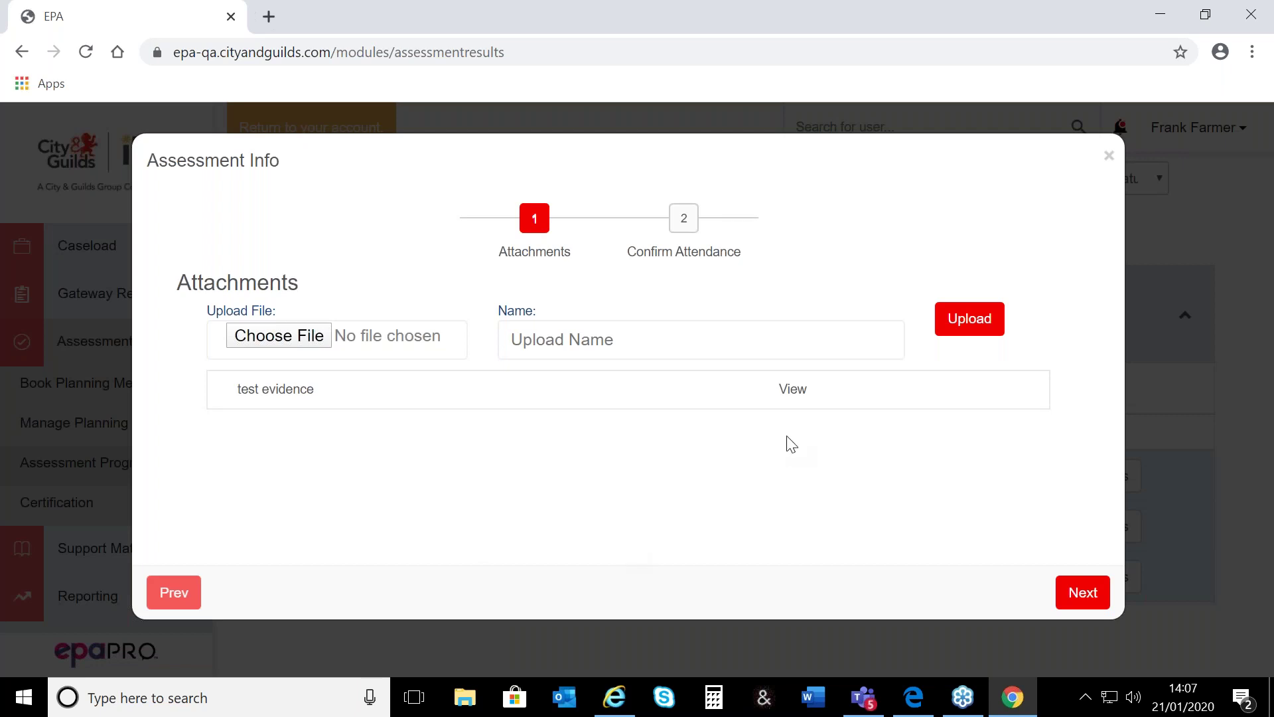
pyautogui.click(793, 389)
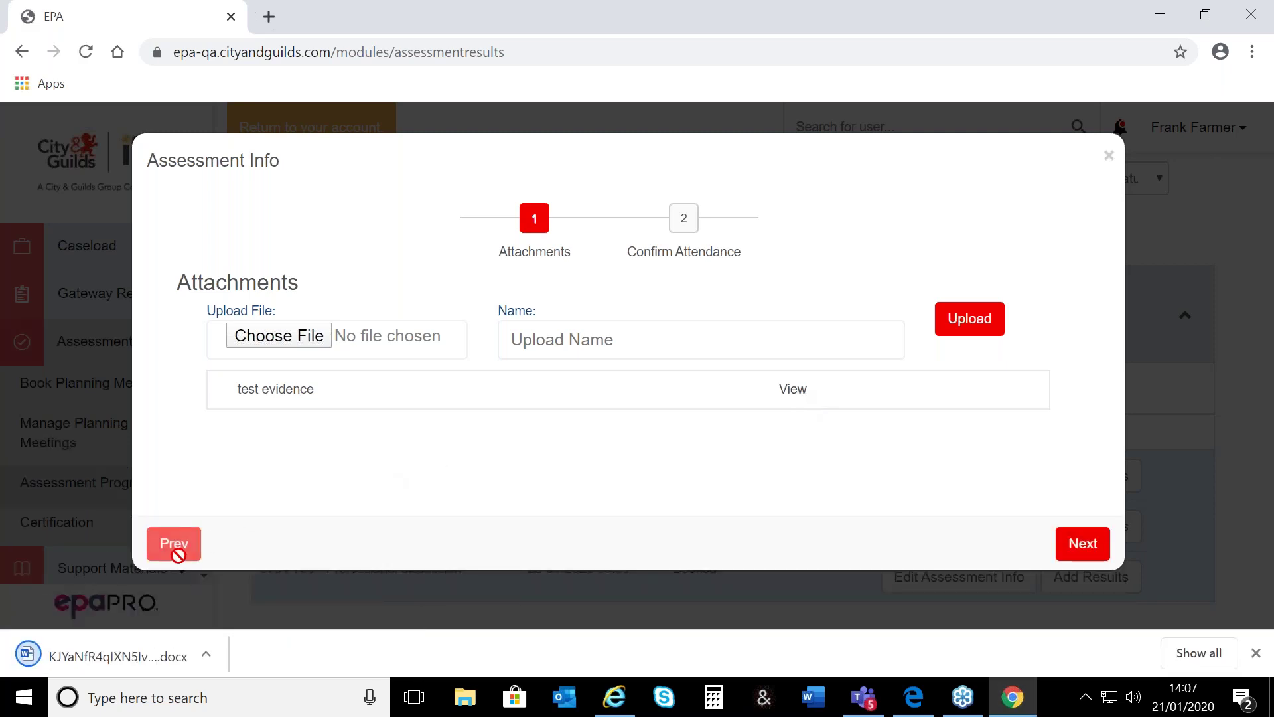
pyautogui.click(110, 657)
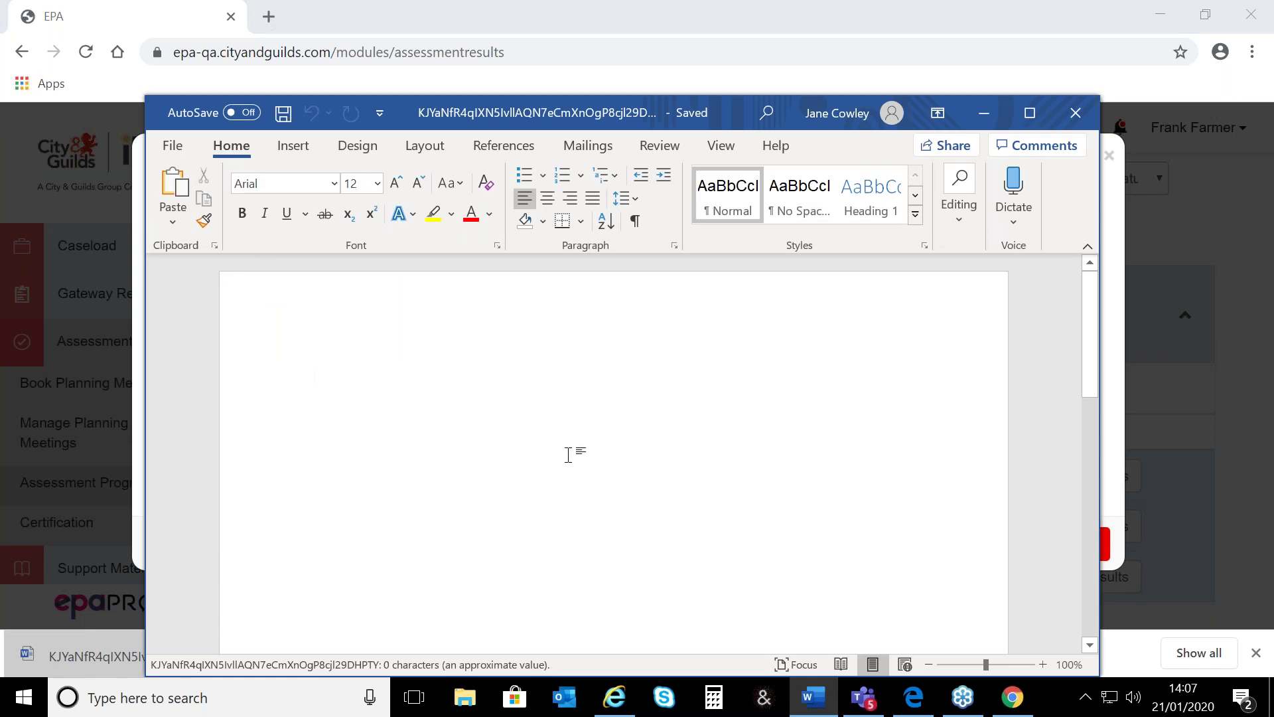
pyautogui.moveTo(704, 117); pyautogui.dragTo(518, 118)
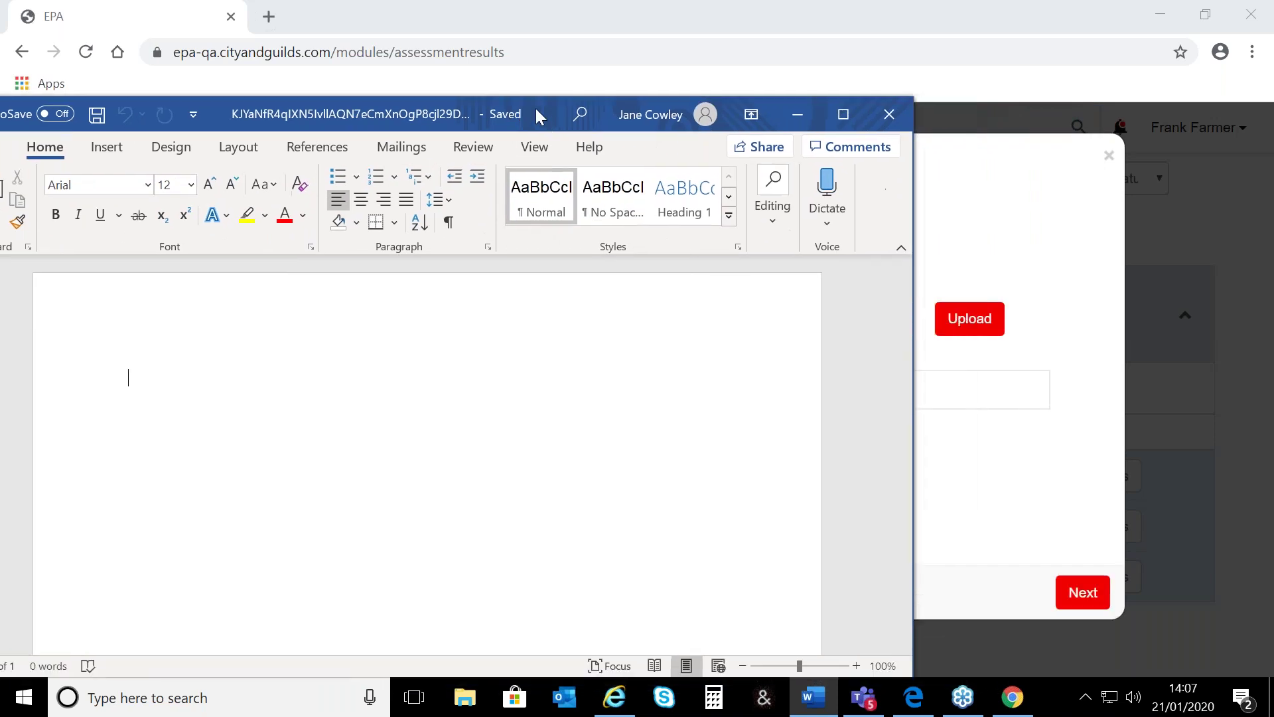
pyautogui.click(798, 116)
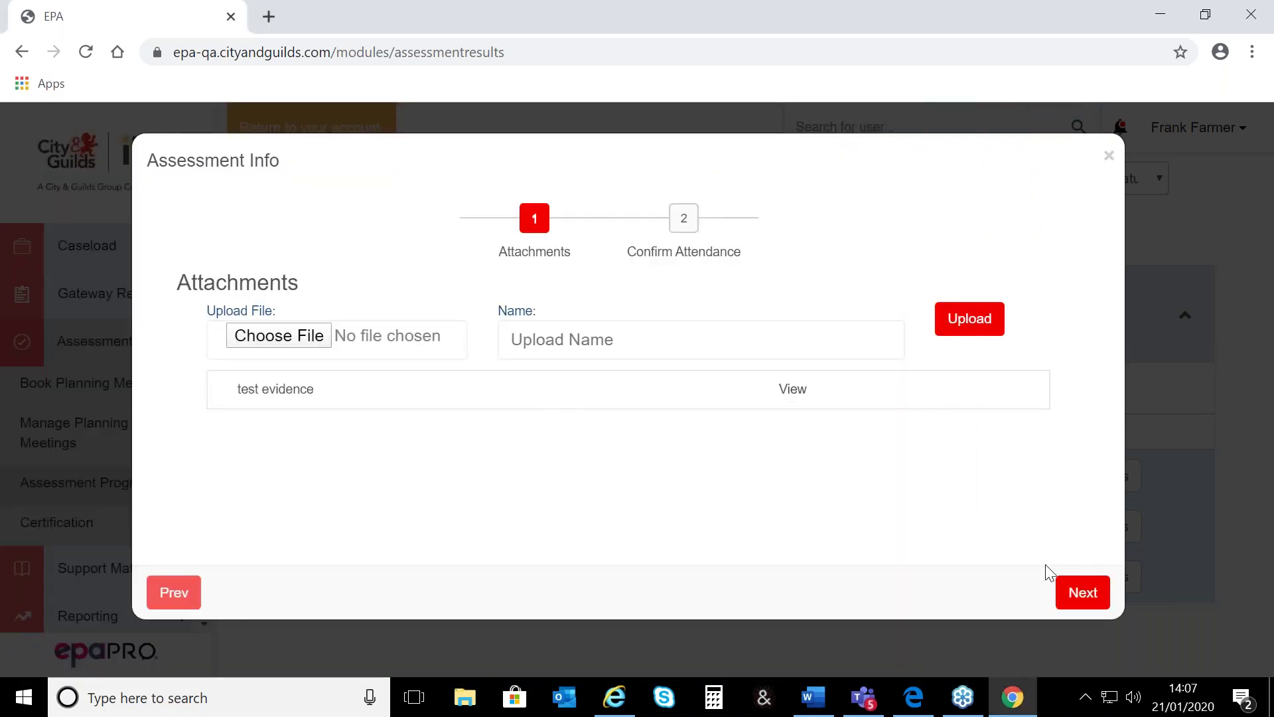
pyautogui.moveTo(779, 188); pyautogui.dragTo(790, 222)
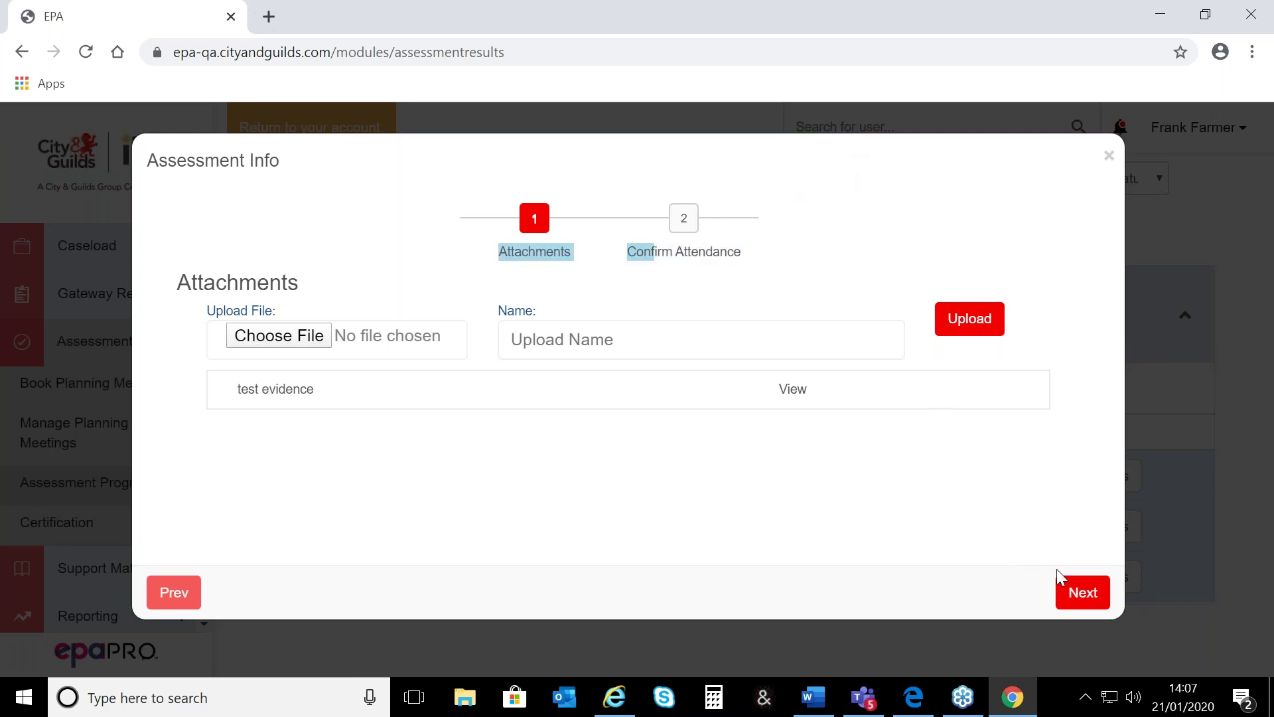
pyautogui.click(1085, 596)
pyautogui.click(1083, 598)
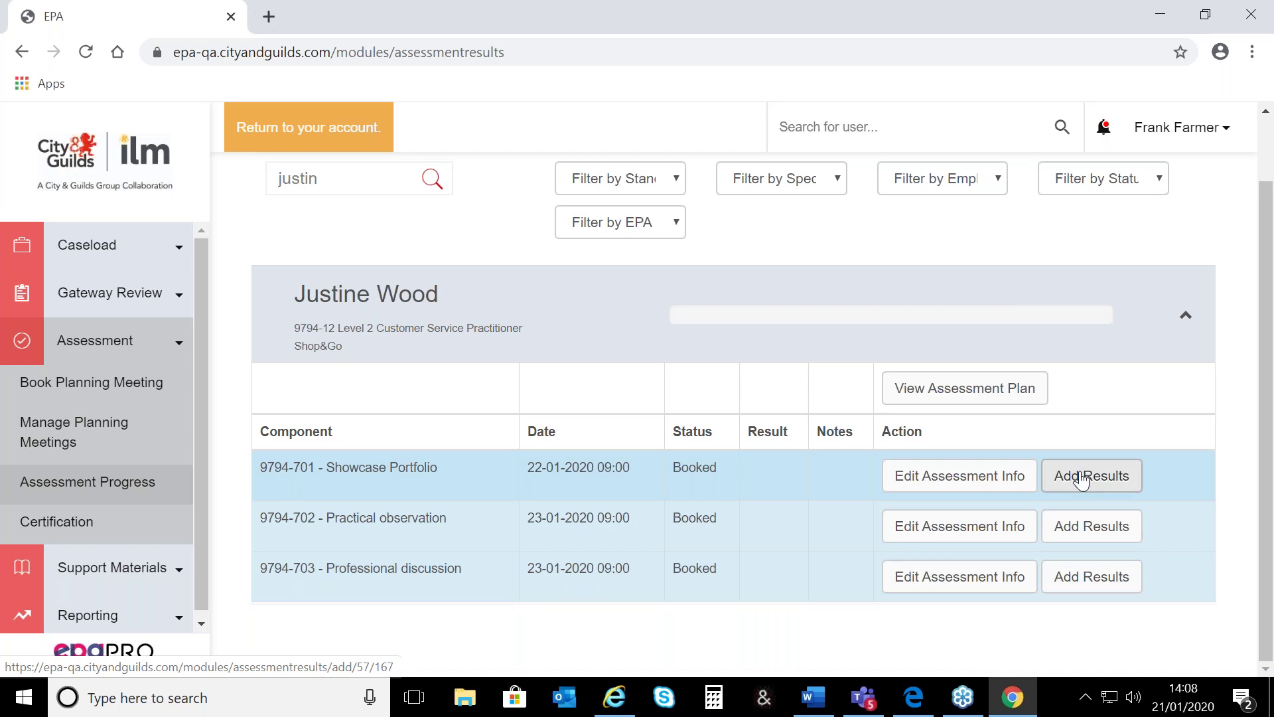
# - Add a Pass result for the Showcase Portfolio and advance past Feedback to Next Action
pyautogui.click(1082, 479)
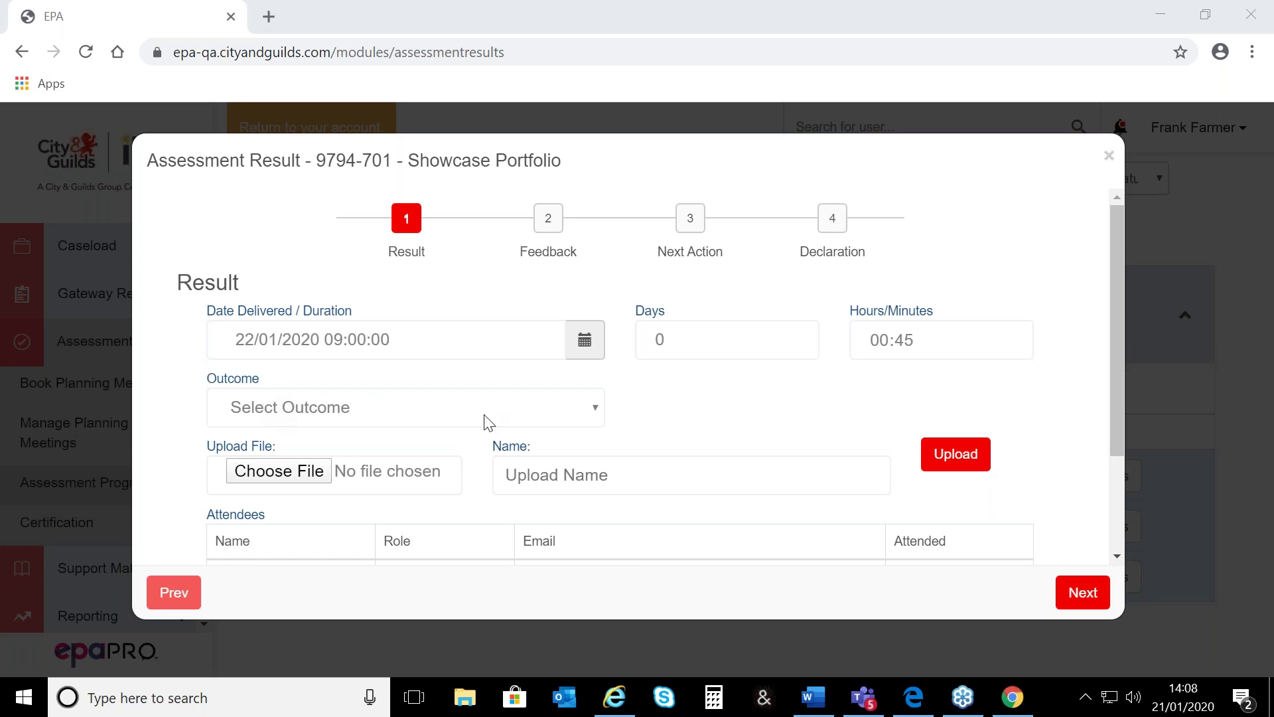
pyautogui.click(594, 413)
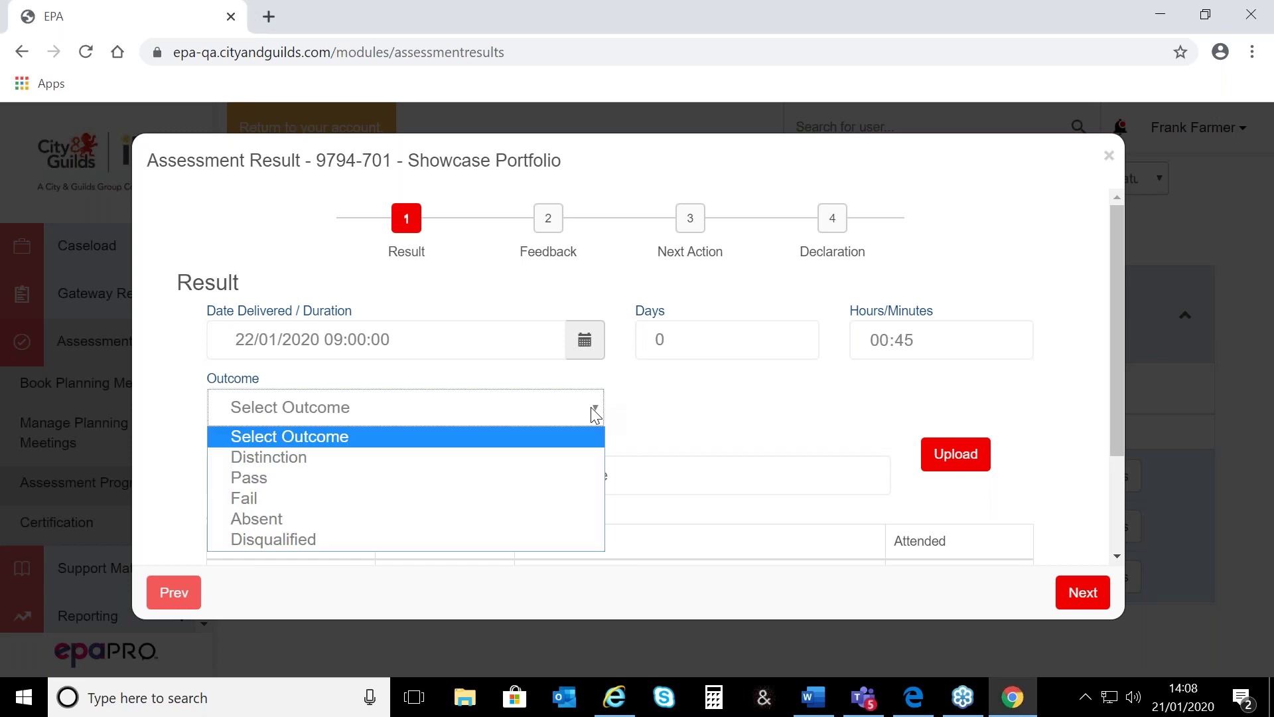
pyautogui.click(556, 482)
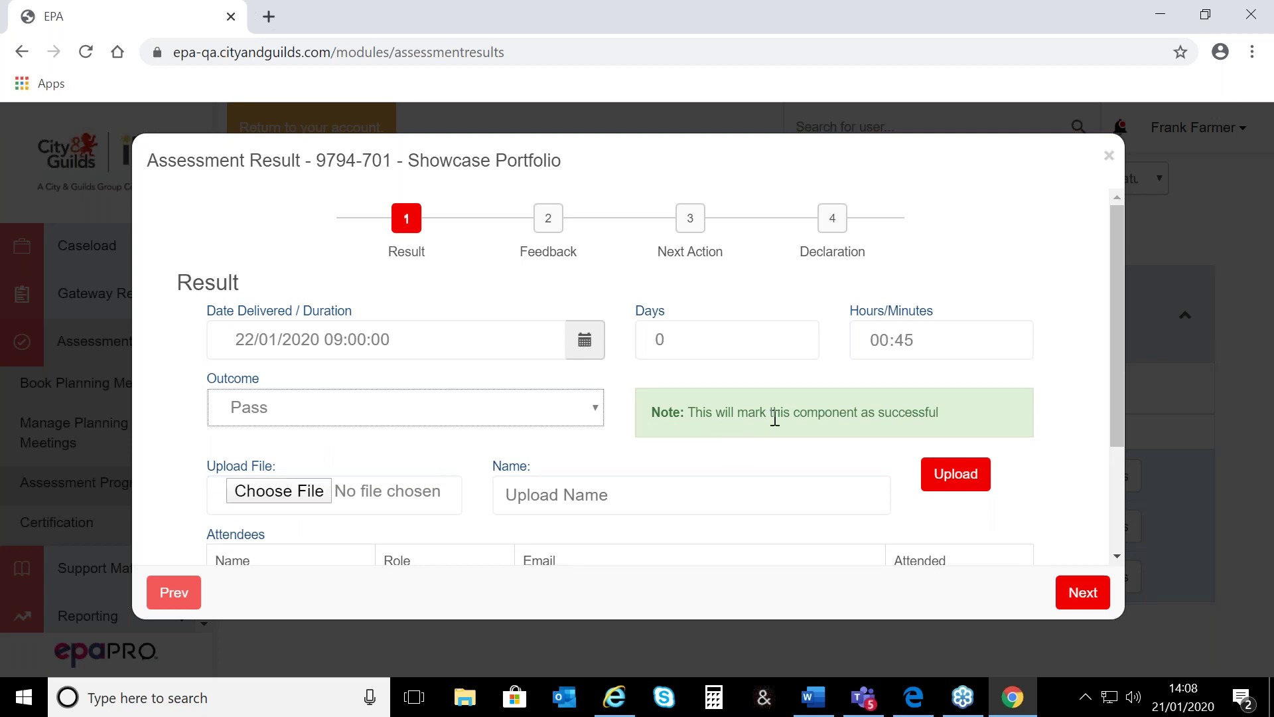
pyautogui.scroll(-2, 774, 418)
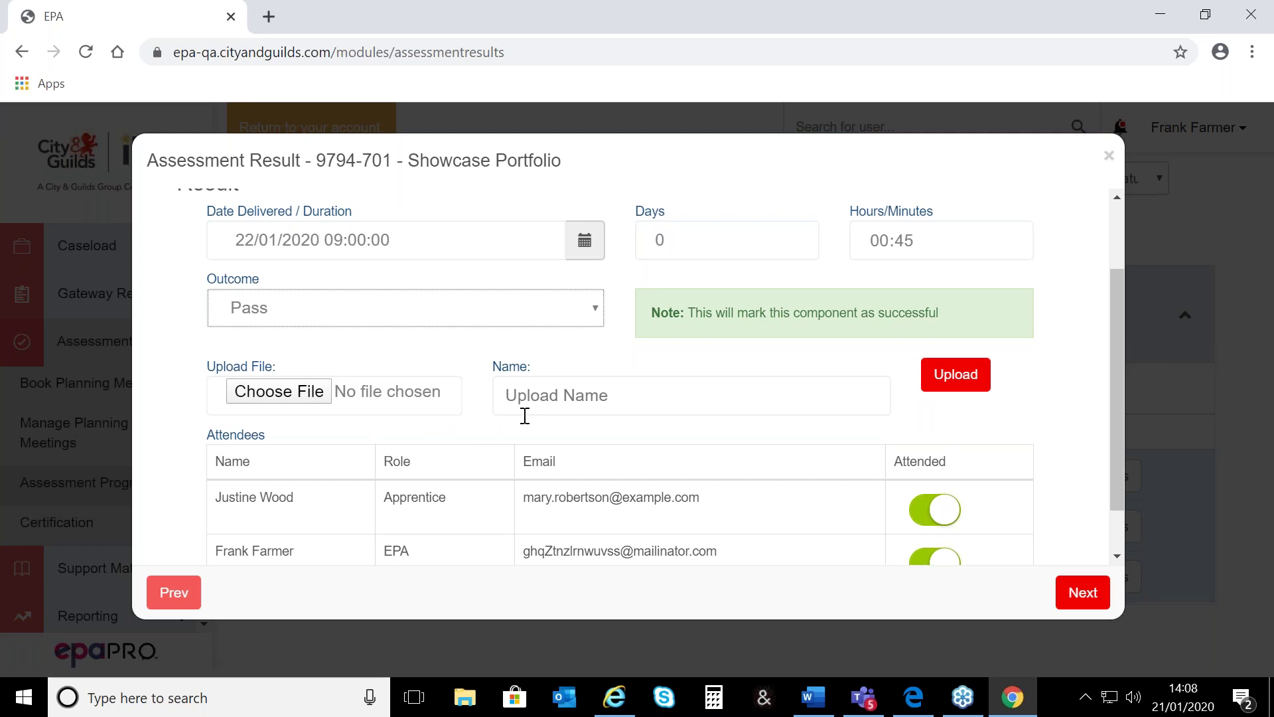
pyautogui.scroll(2, 504, 345)
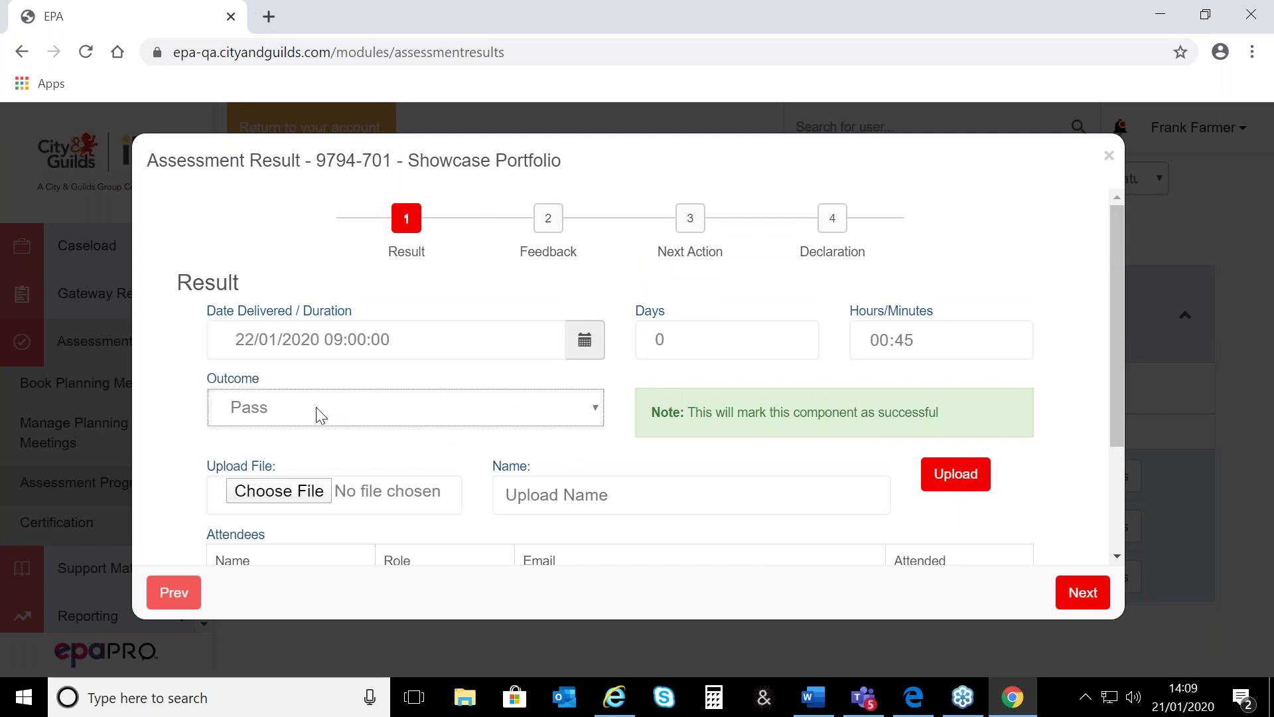
pyautogui.scroll(-2, 318, 415)
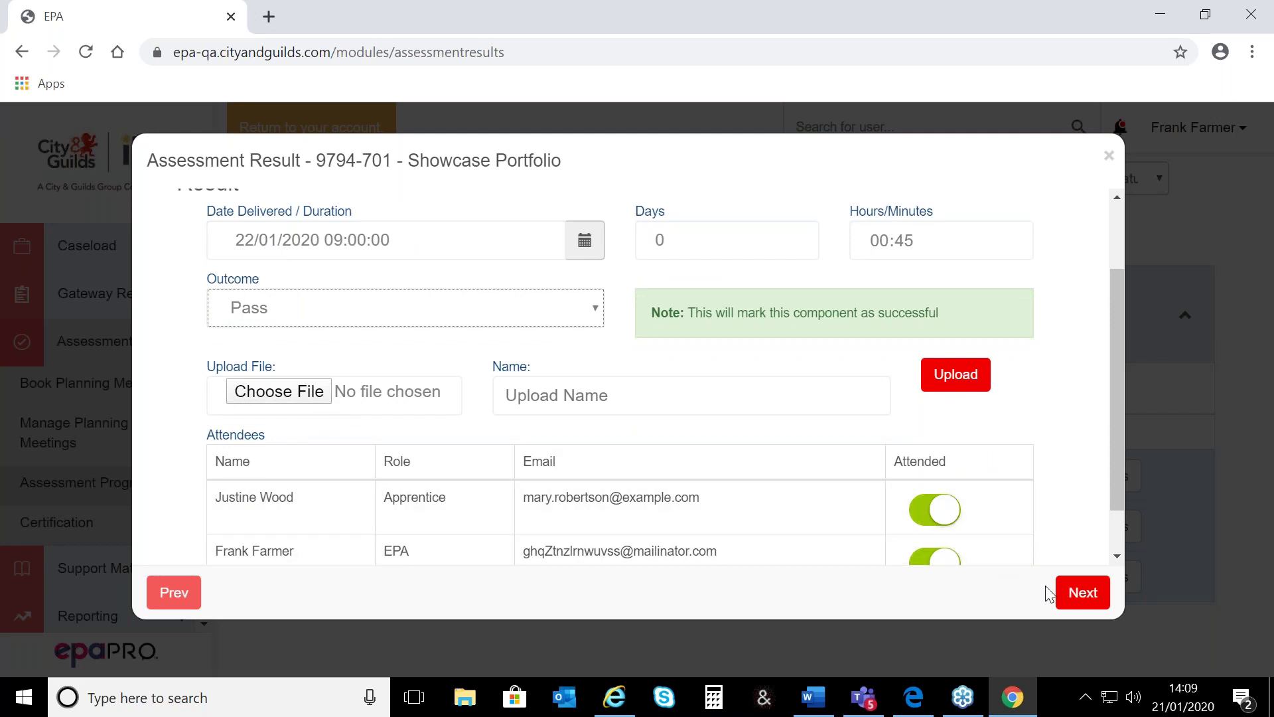
pyautogui.click(1082, 592)
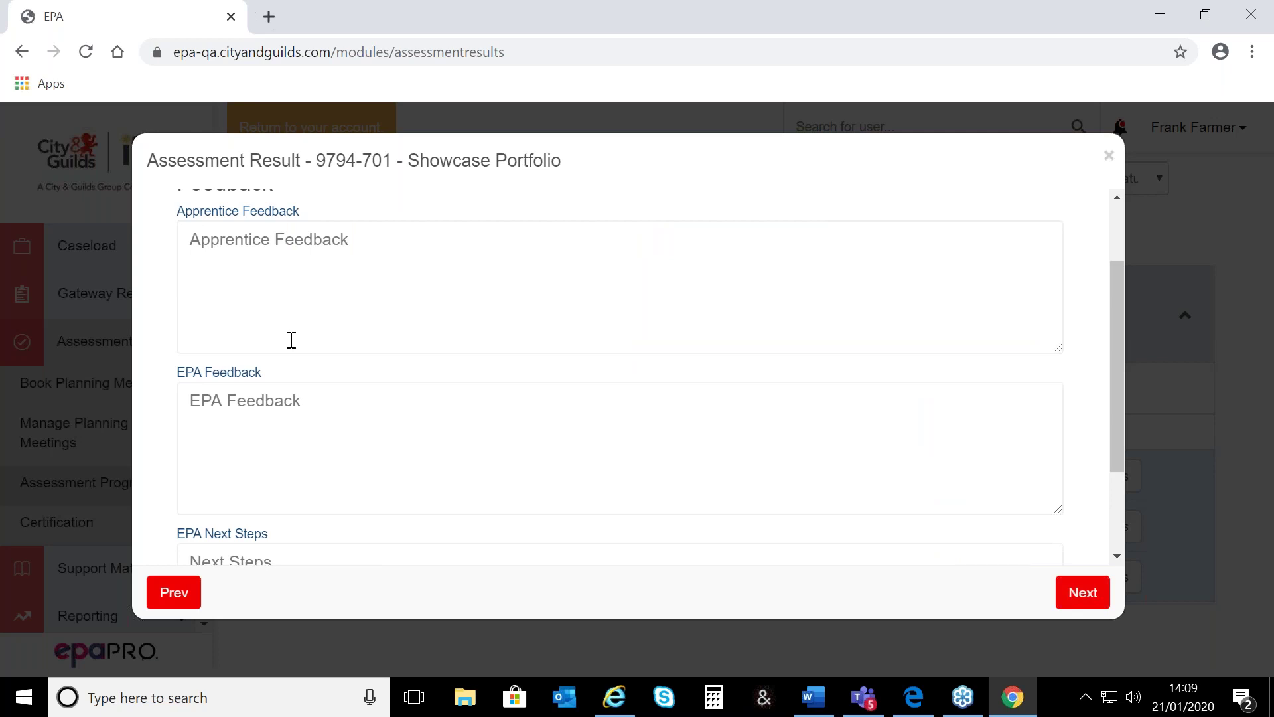
pyautogui.scroll(-3, 291, 340)
pyautogui.click(1079, 592)
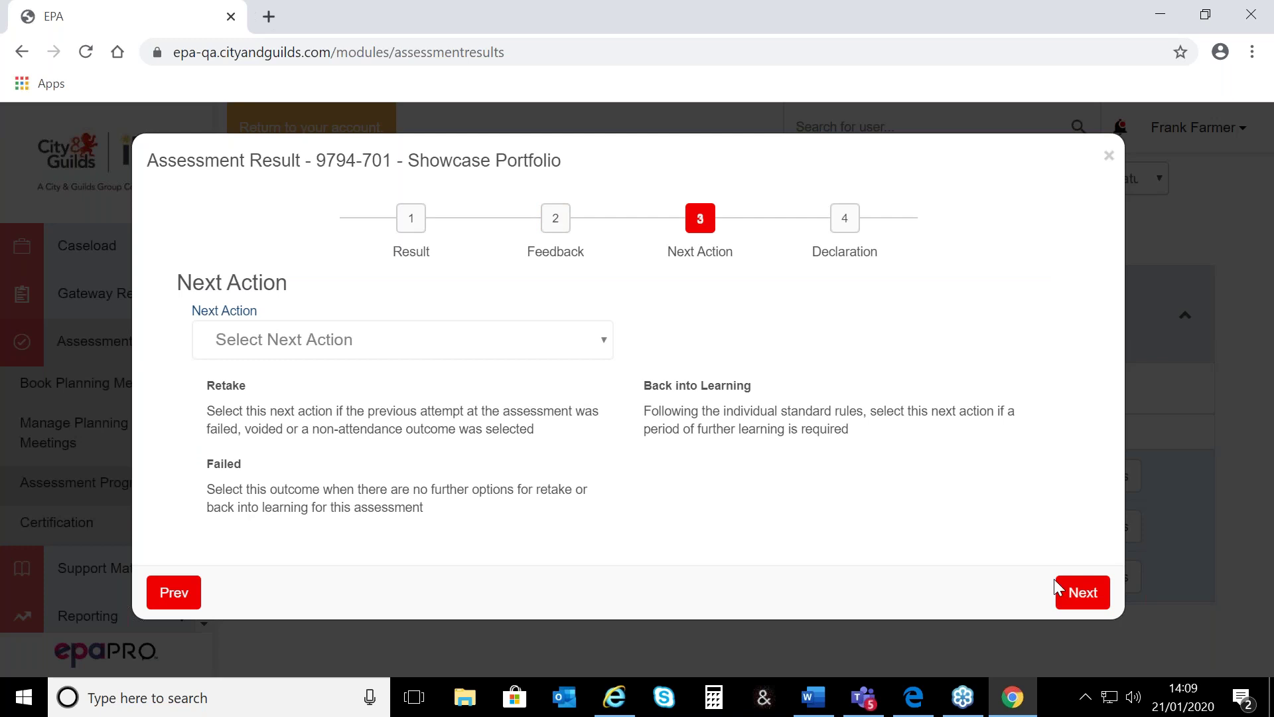
# - Sign and submit the Showcase Portfolio result, then view the Practical observation's assessment info
pyautogui.click(1084, 593)
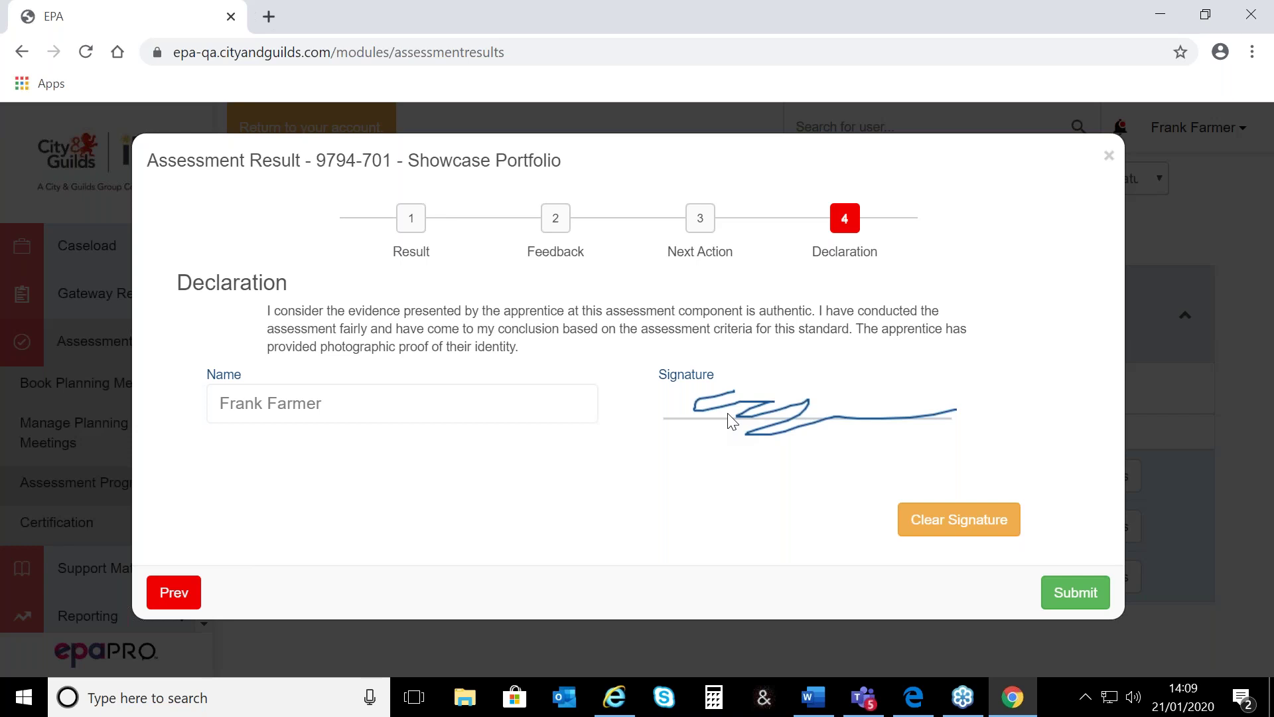
pyautogui.click(1093, 598)
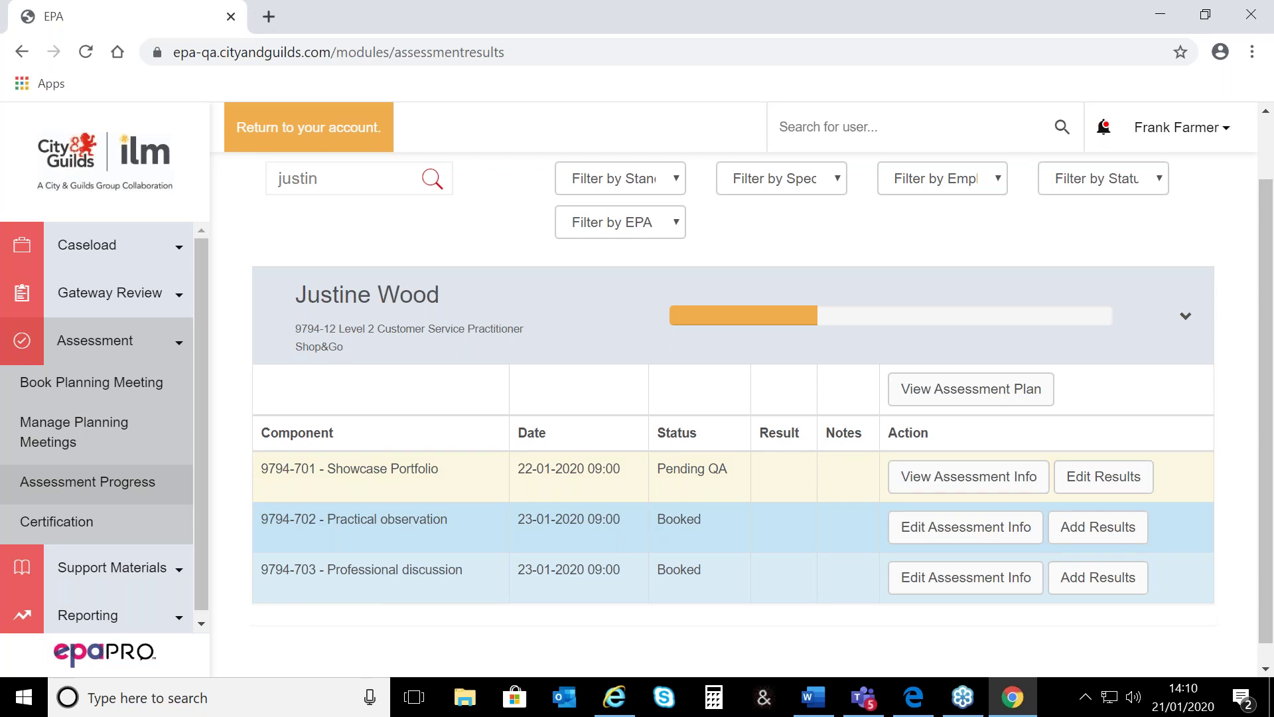
pyautogui.click(968, 529)
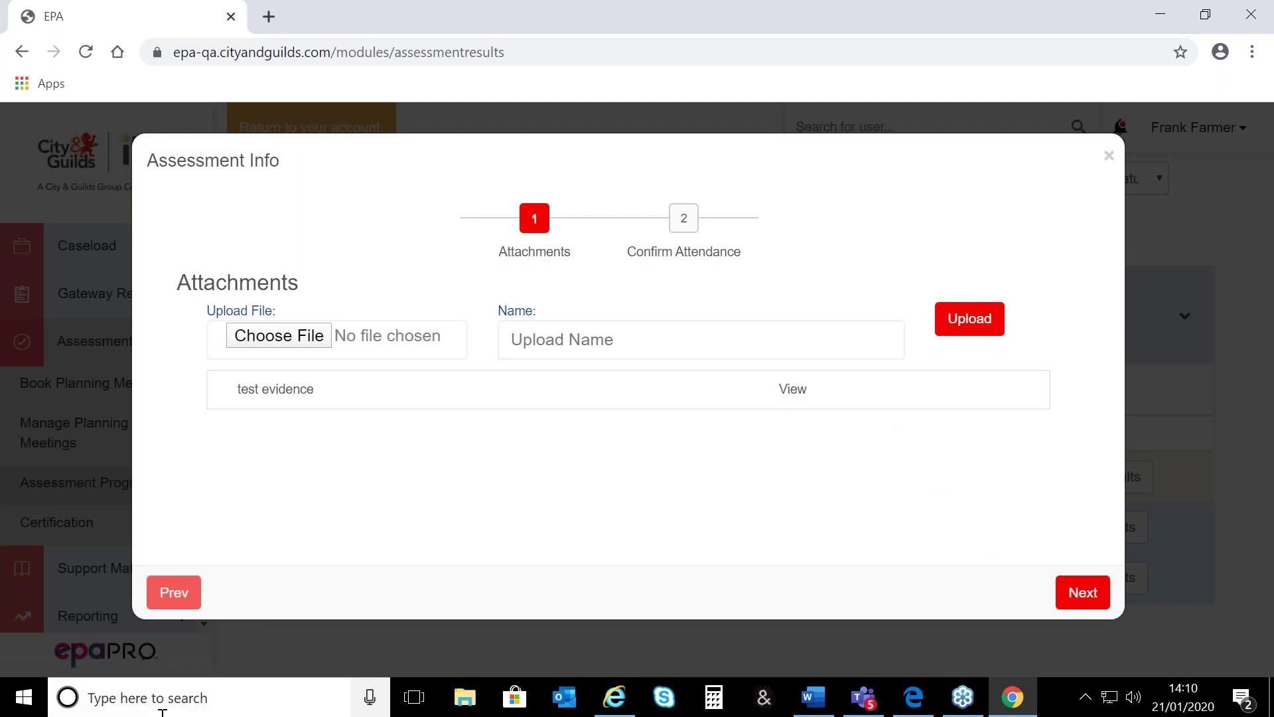
# - Close the info dialog and start the Practical observation result with outcome Fail
pyautogui.click(1171, 13)
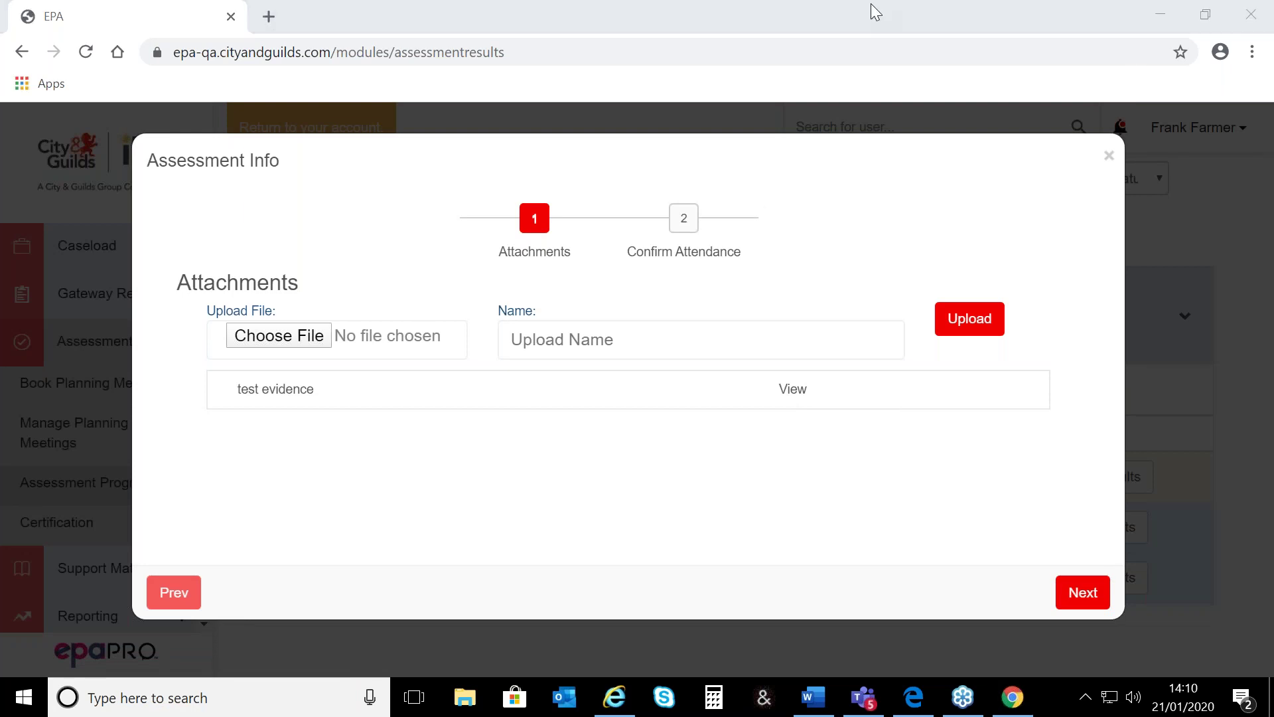
pyautogui.click(1109, 157)
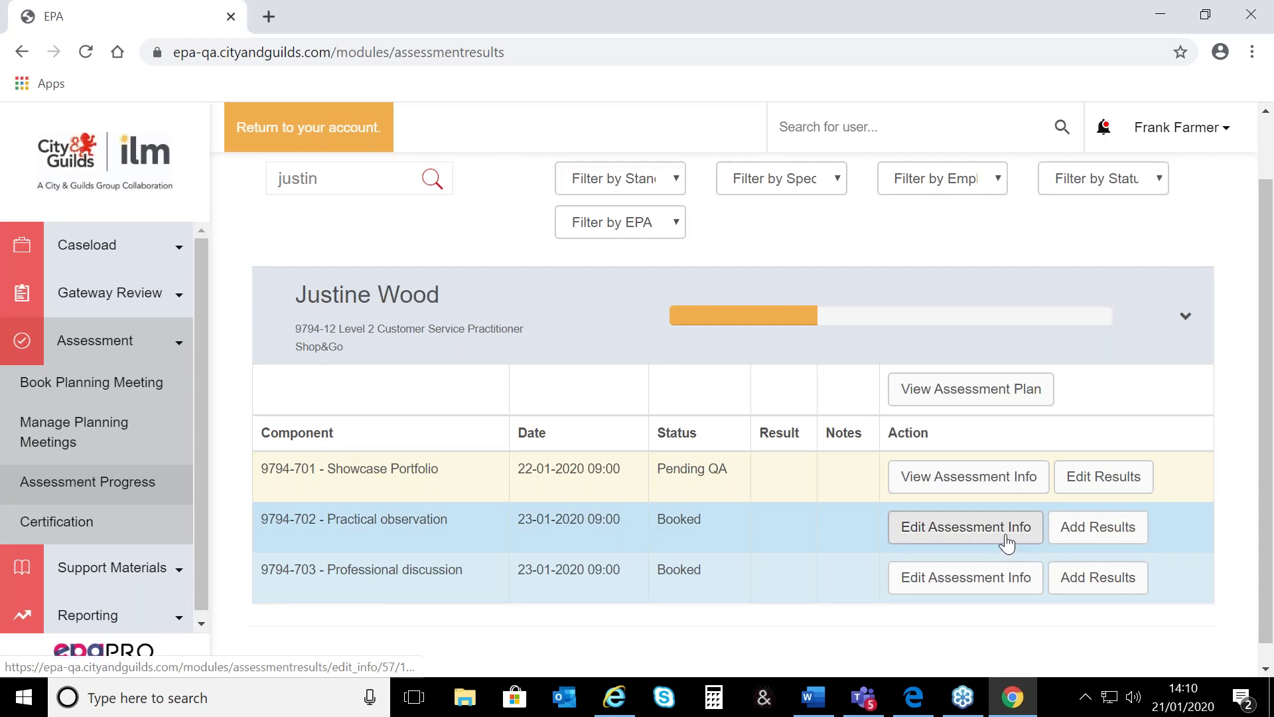
pyautogui.click(1099, 529)
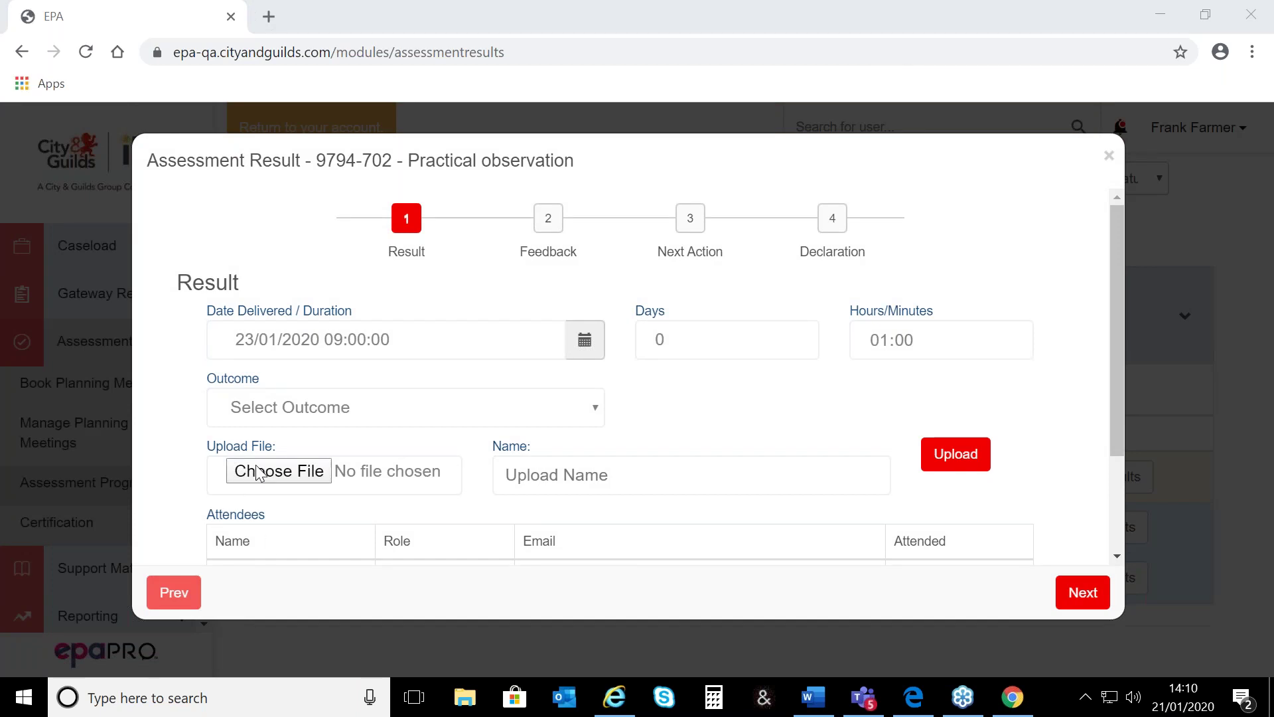
pyautogui.click(272, 416)
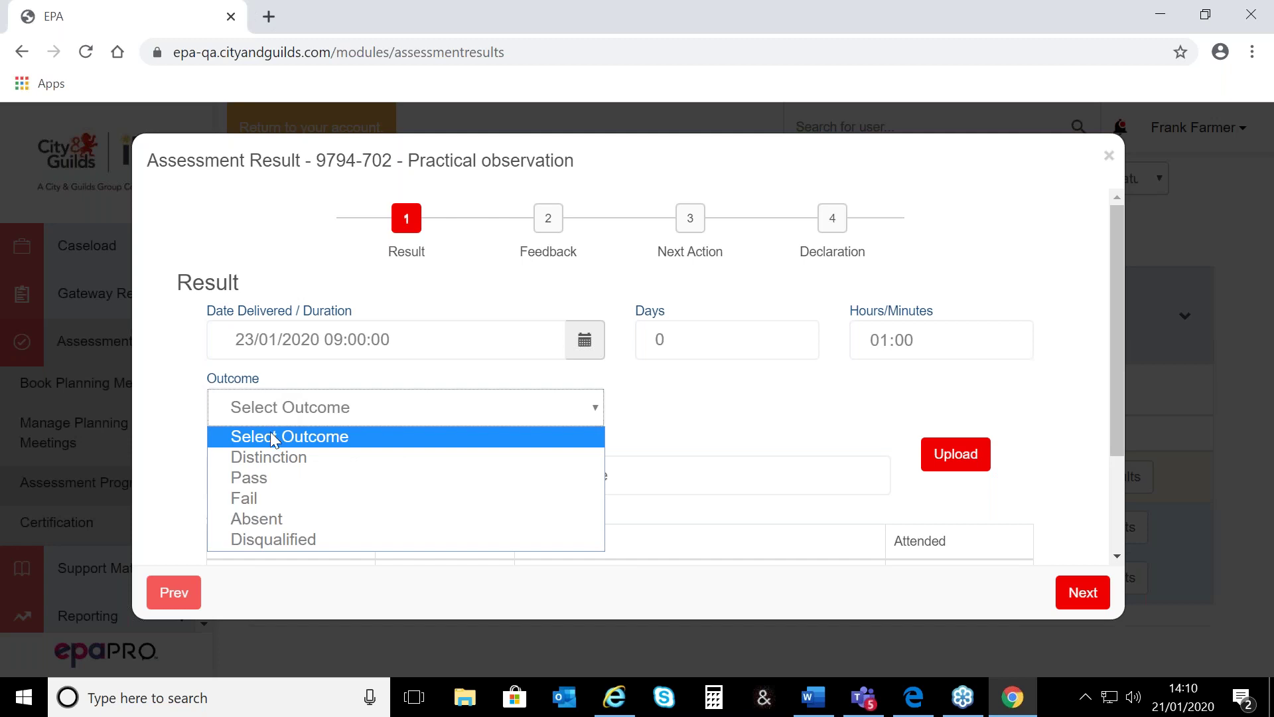
pyautogui.click(254, 499)
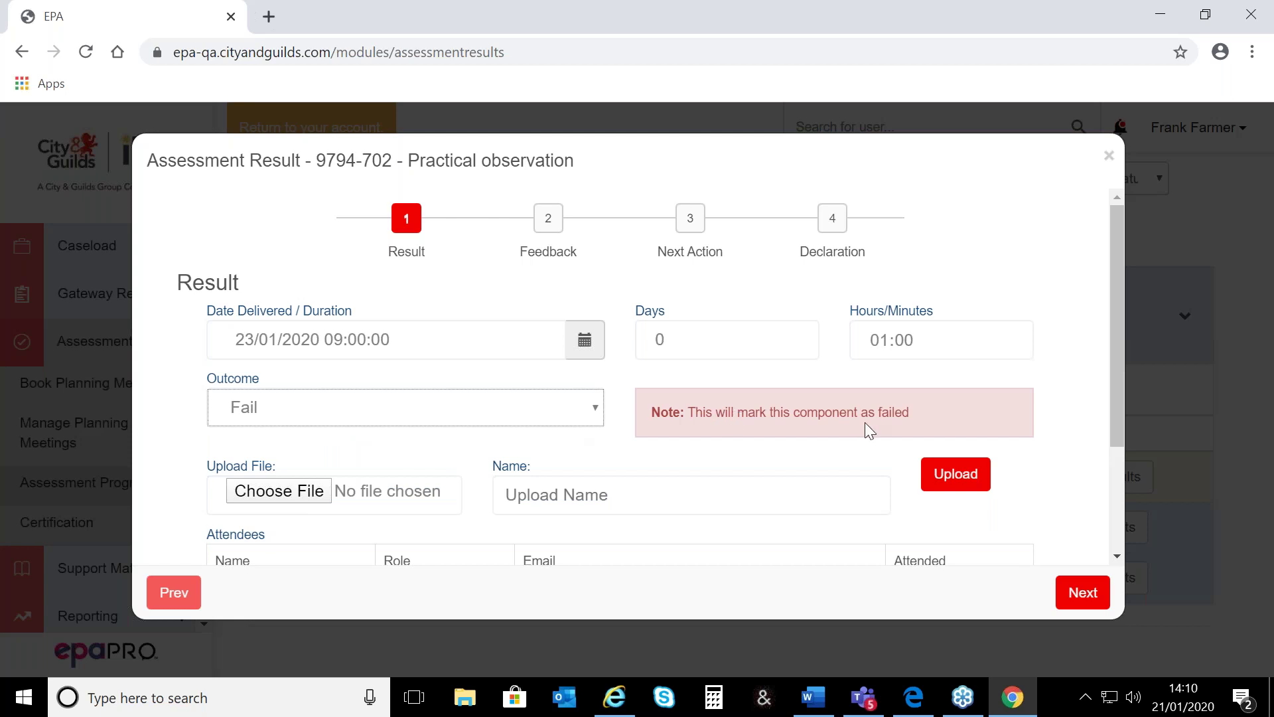
pyautogui.scroll(-1, 865, 424)
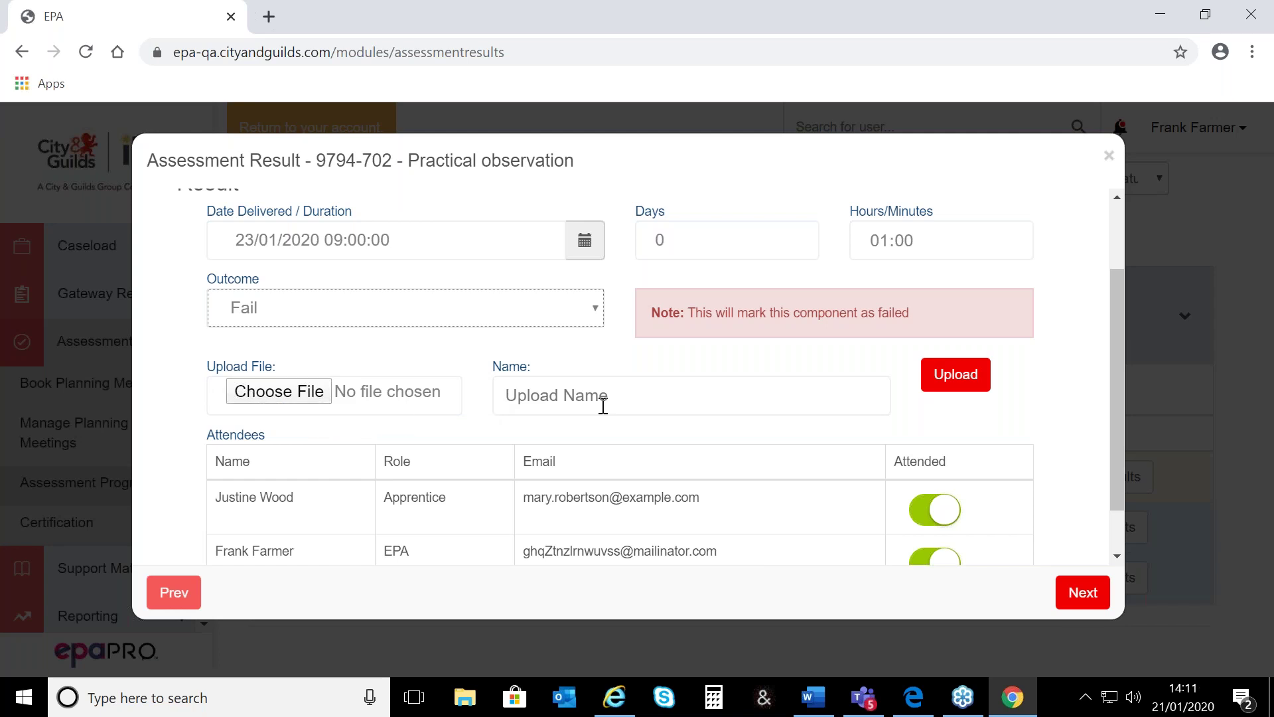
pyautogui.scroll(-2, 816, 525)
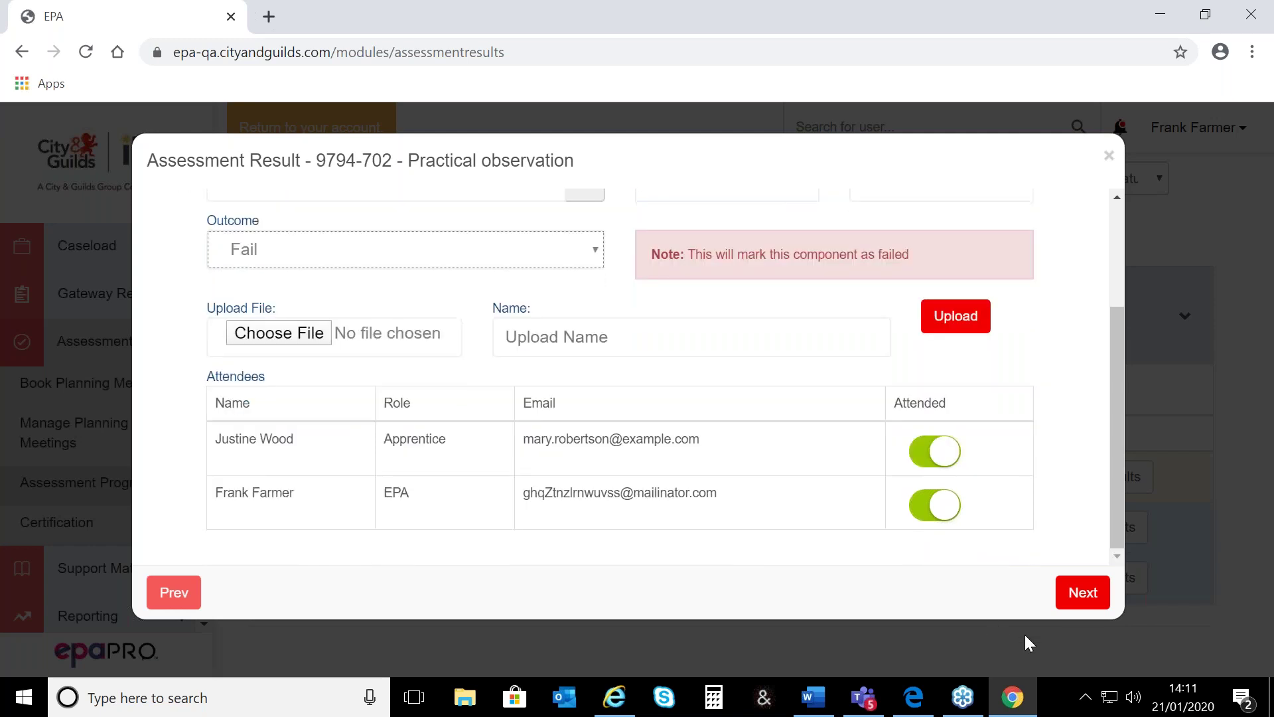
# - Pass the Feedback step and choose Retake as the Practical observation's next action
pyautogui.click(1092, 596)
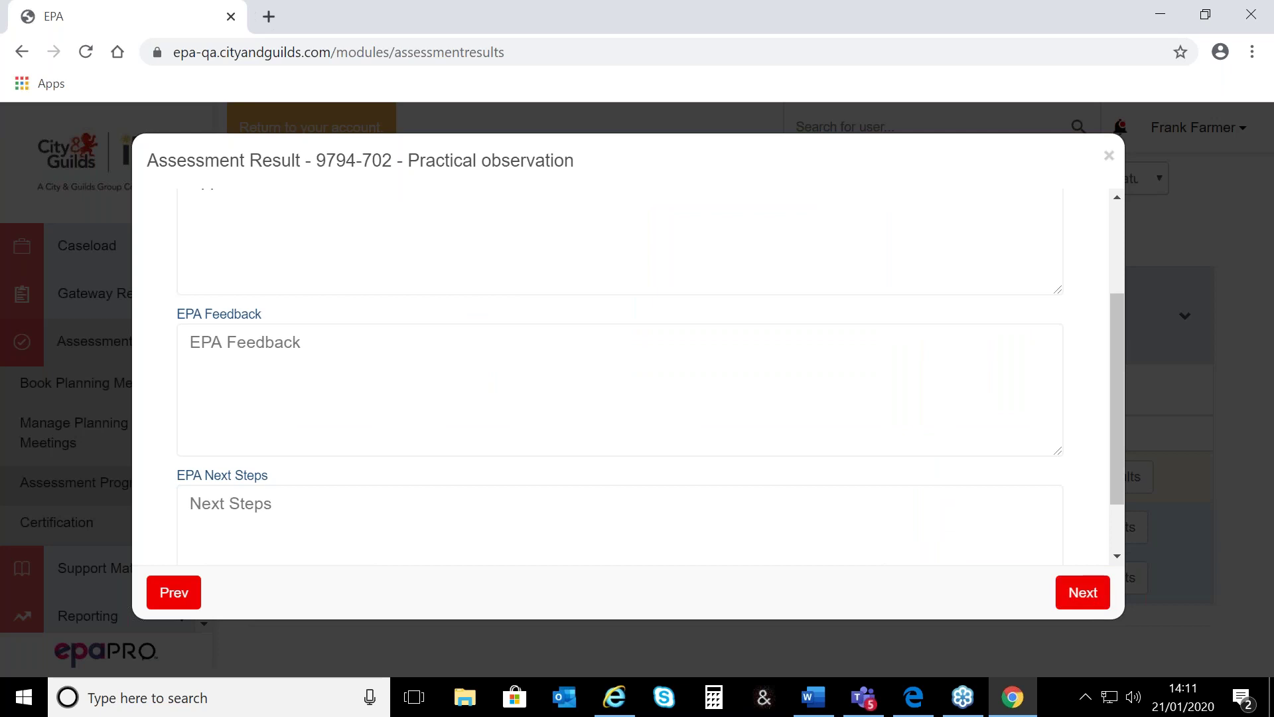
pyautogui.scroll(3, 619, 372)
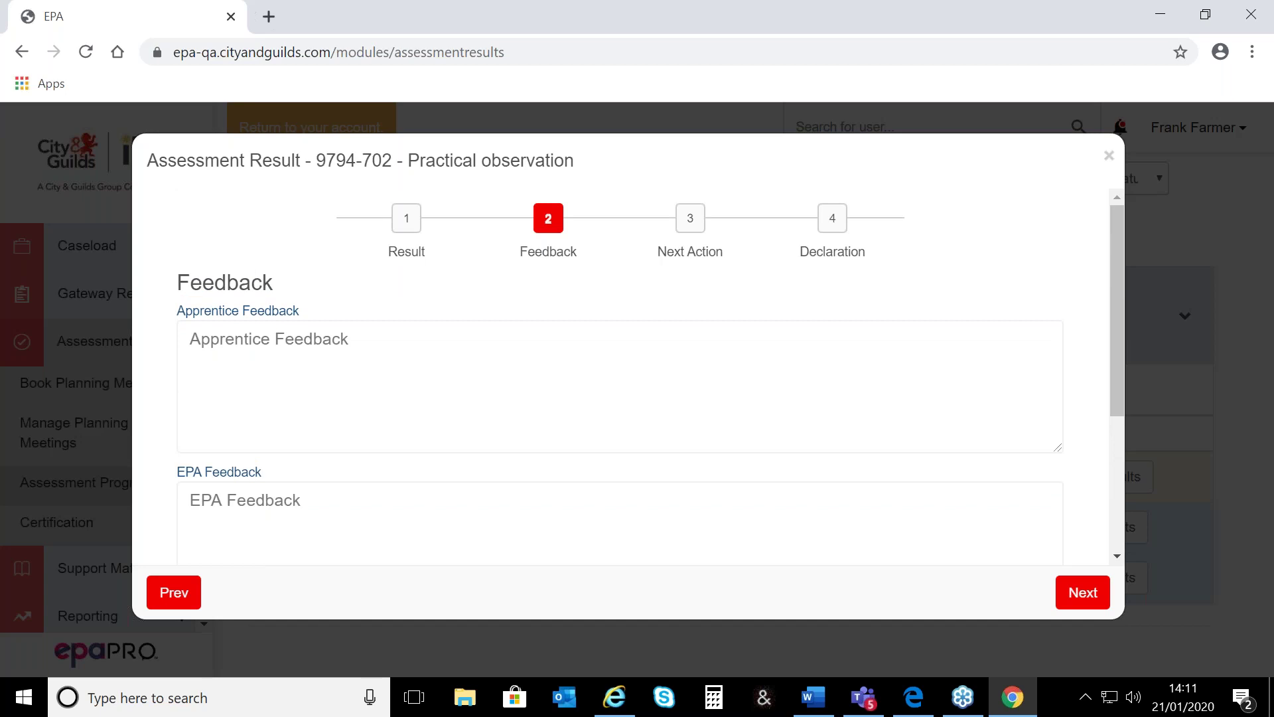
pyautogui.scroll(-3, 620, 372)
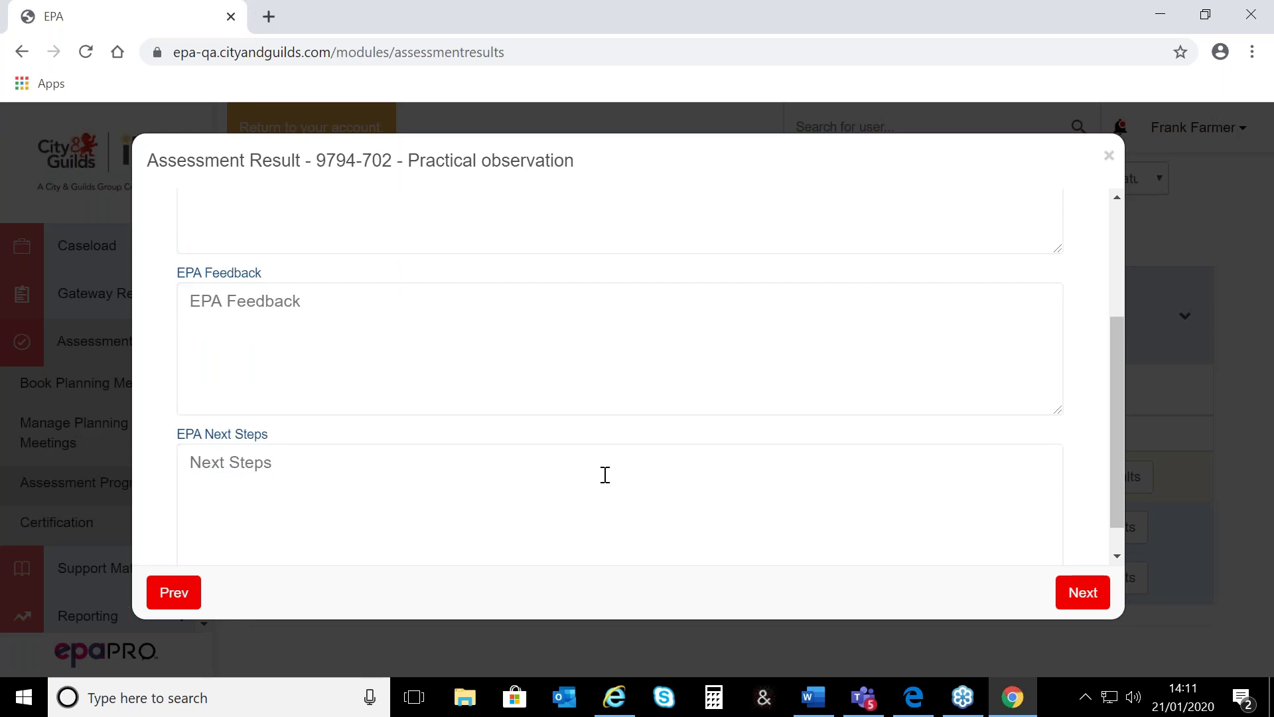
pyautogui.click(1073, 592)
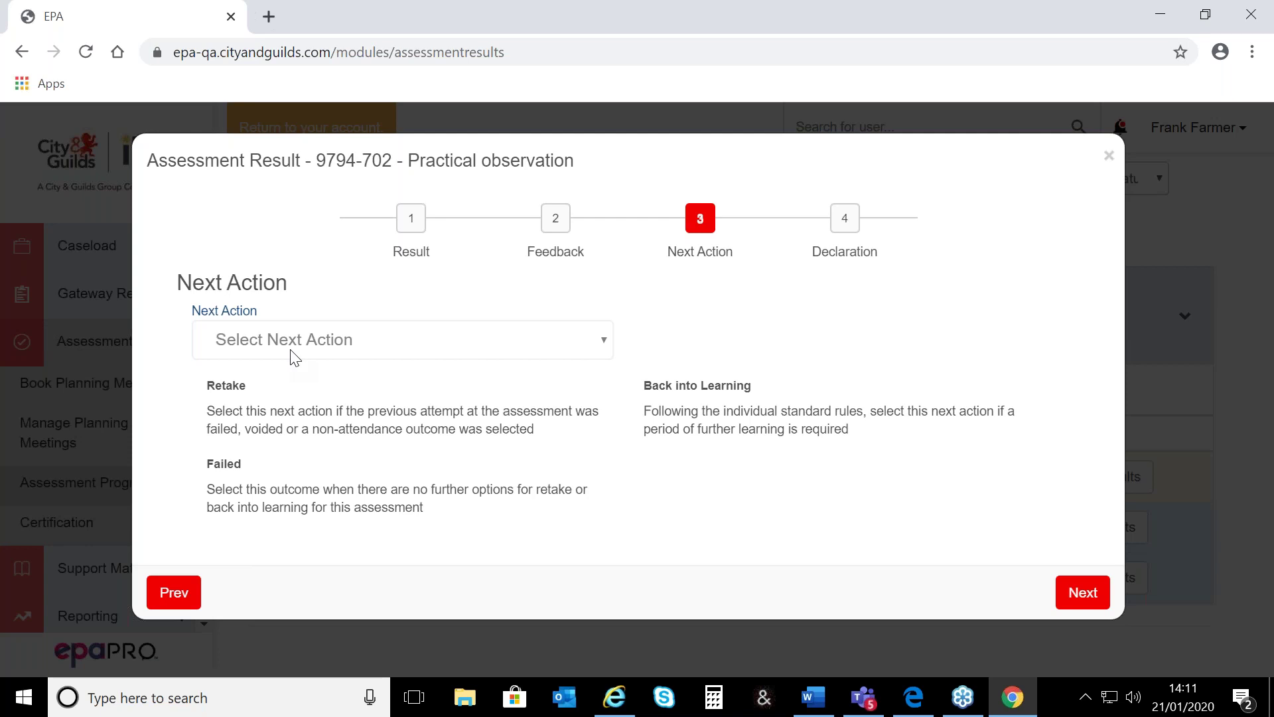
pyautogui.click(466, 354)
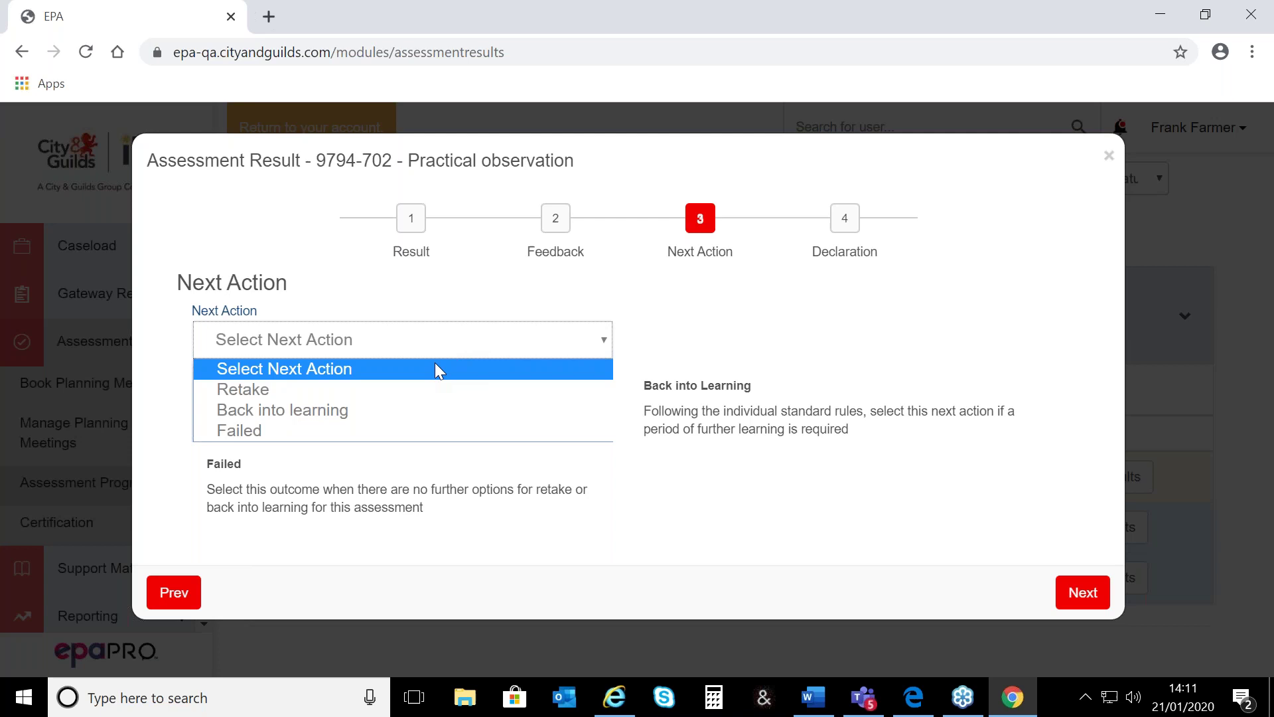
pyautogui.click(396, 390)
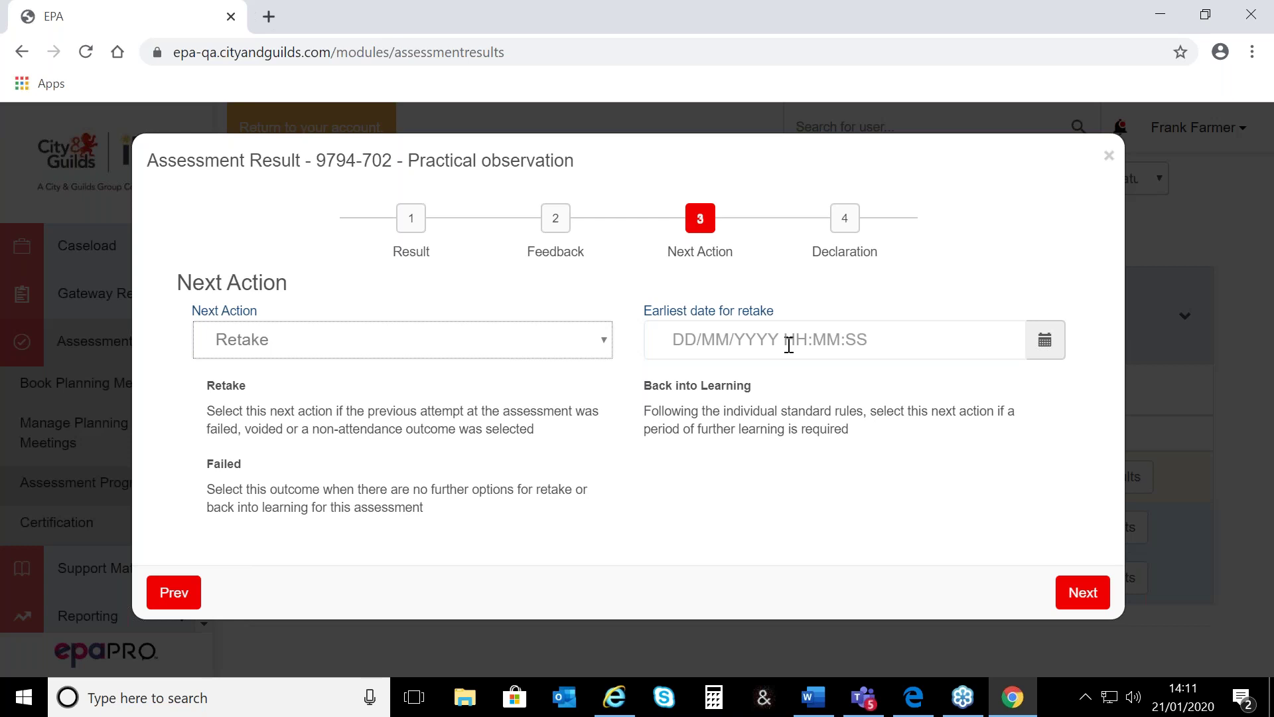
# - Set the earliest retake date to 22/01/2020 09:00 and submit the result
pyautogui.click(748, 340)
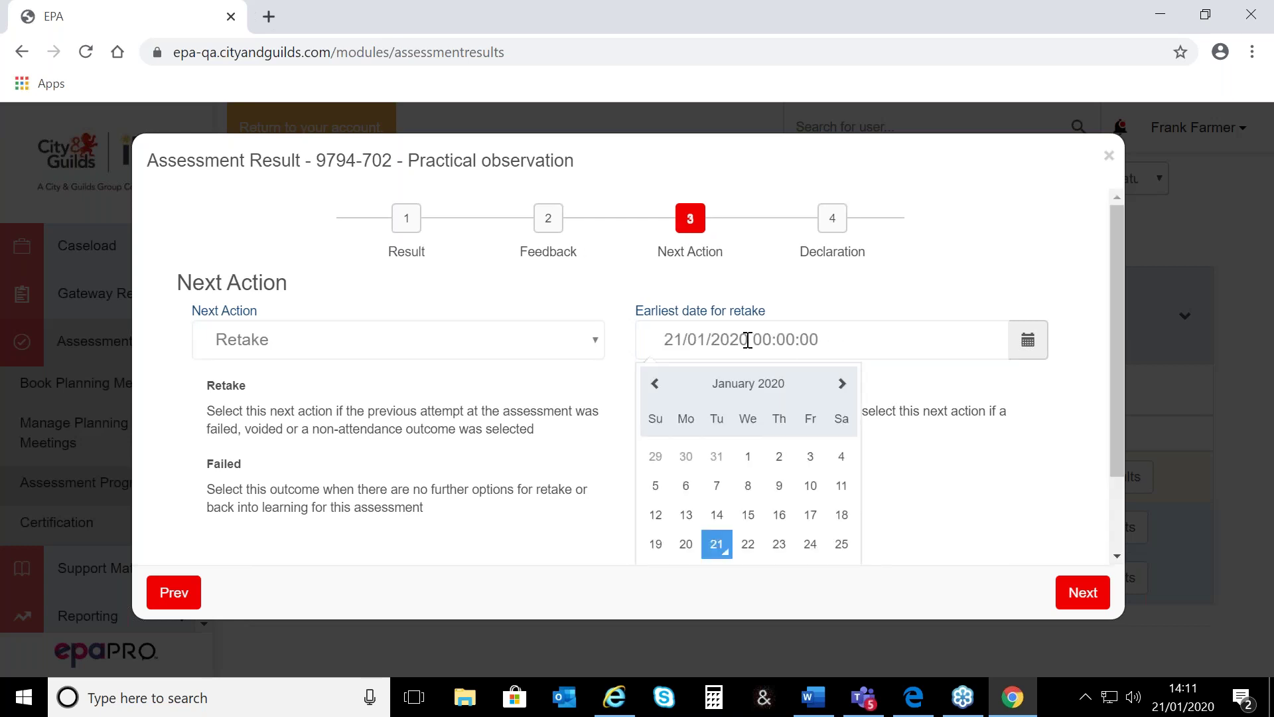
pyautogui.click(749, 554)
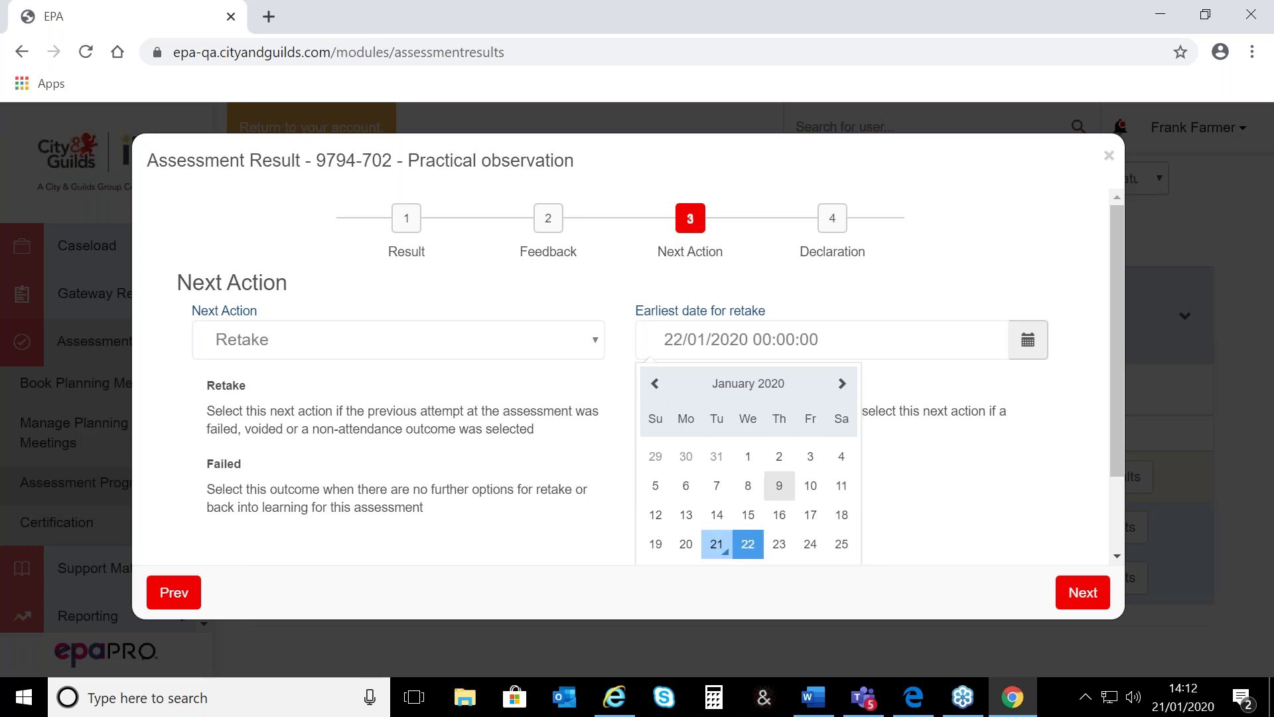
pyautogui.scroll(-2, 750, 551)
pyautogui.click(753, 542)
pyautogui.click(680, 375)
pyautogui.click(679, 376)
pyautogui.click(679, 376)
pyautogui.click(680, 377)
pyautogui.click(681, 376)
pyautogui.click(680, 377)
pyautogui.click(682, 378)
pyautogui.click(682, 379)
pyautogui.click(681, 378)
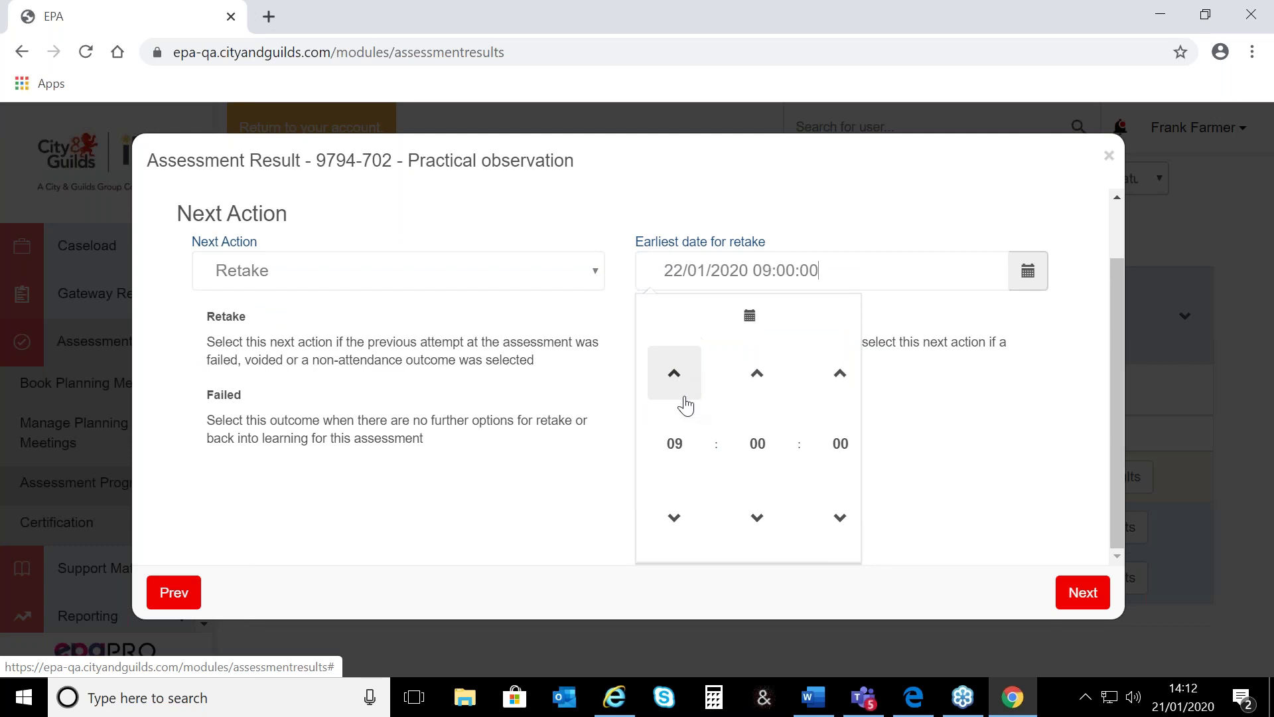
pyautogui.click(904, 458)
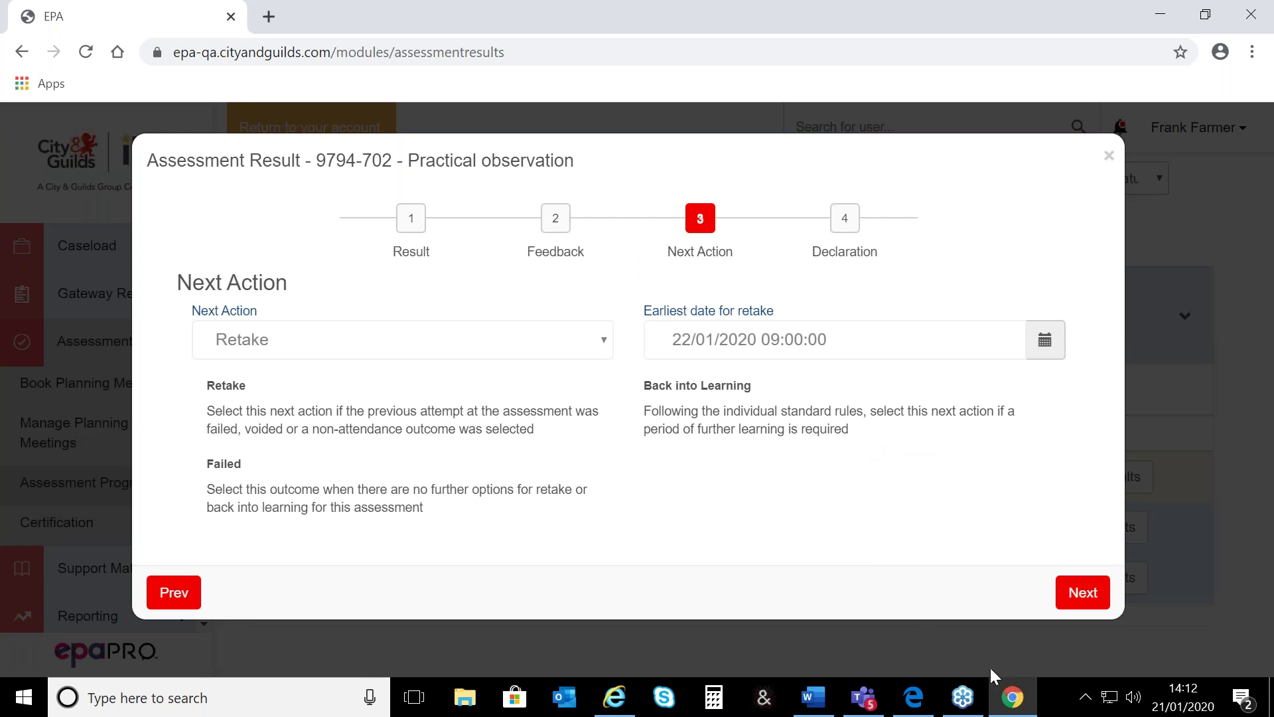
pyautogui.click(1075, 594)
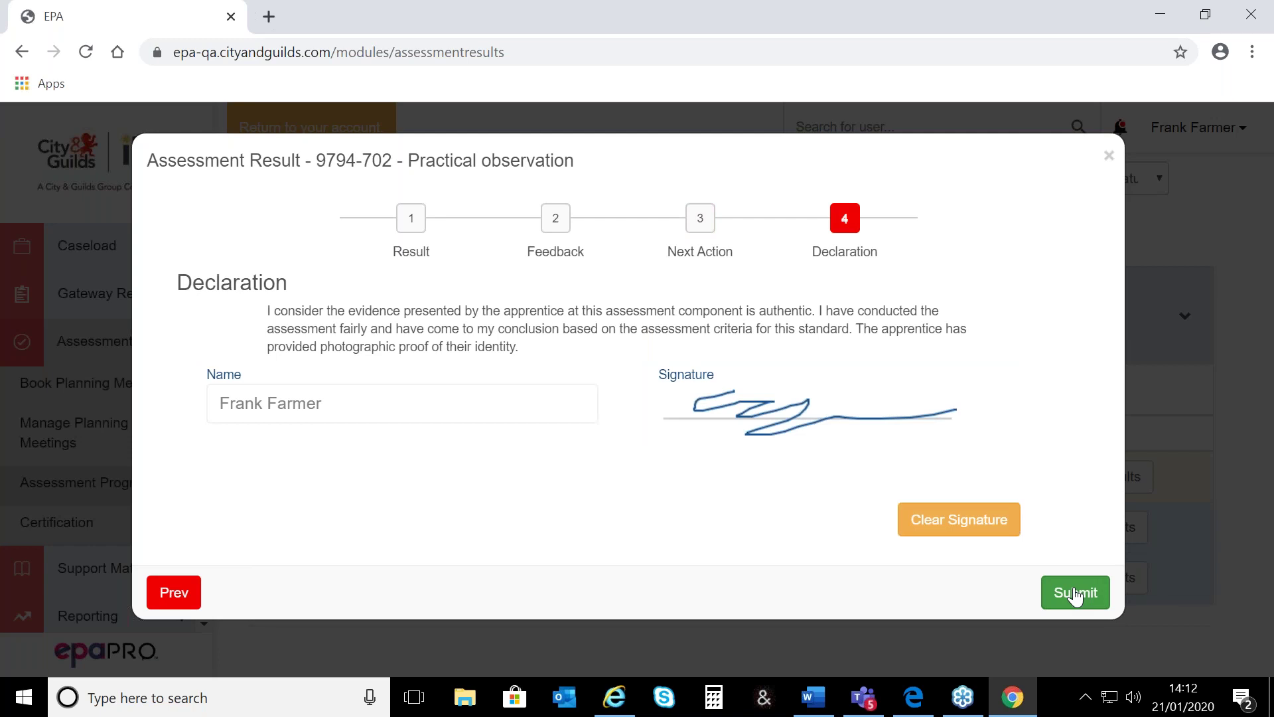
pyautogui.click(1076, 593)
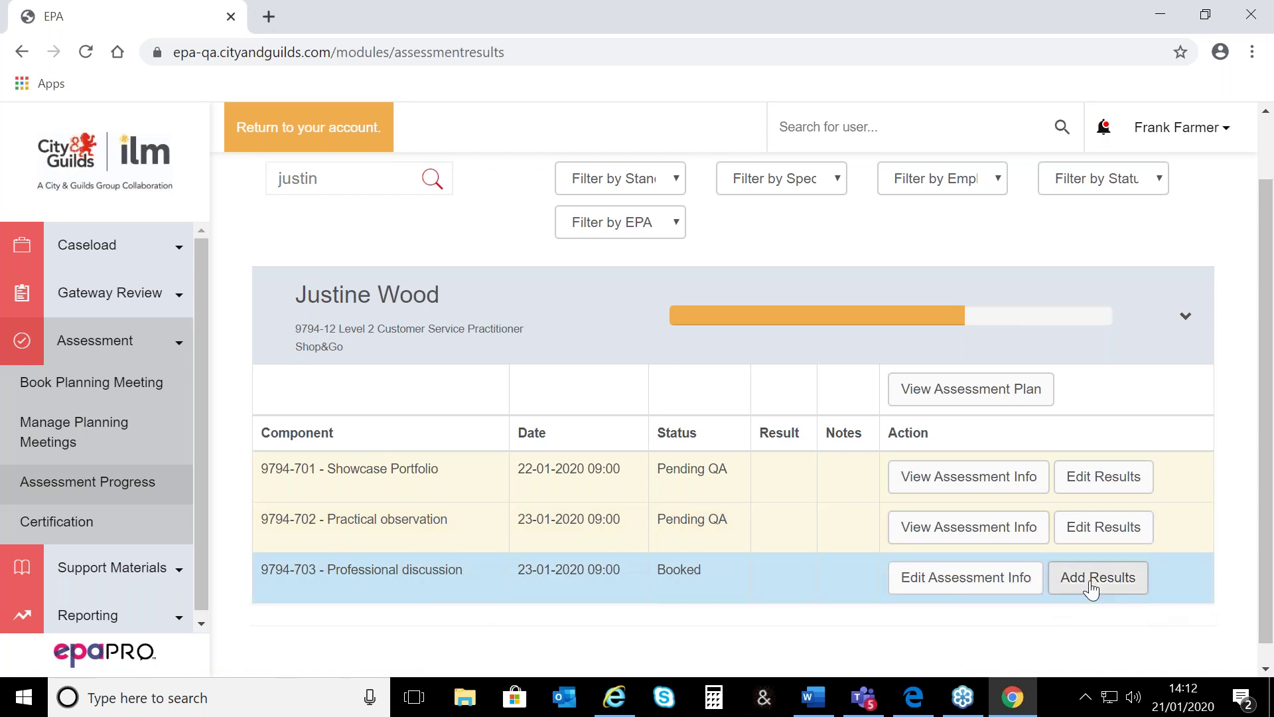
# - View the Professional discussion assessment info, then close it
pyautogui.click(986, 583)
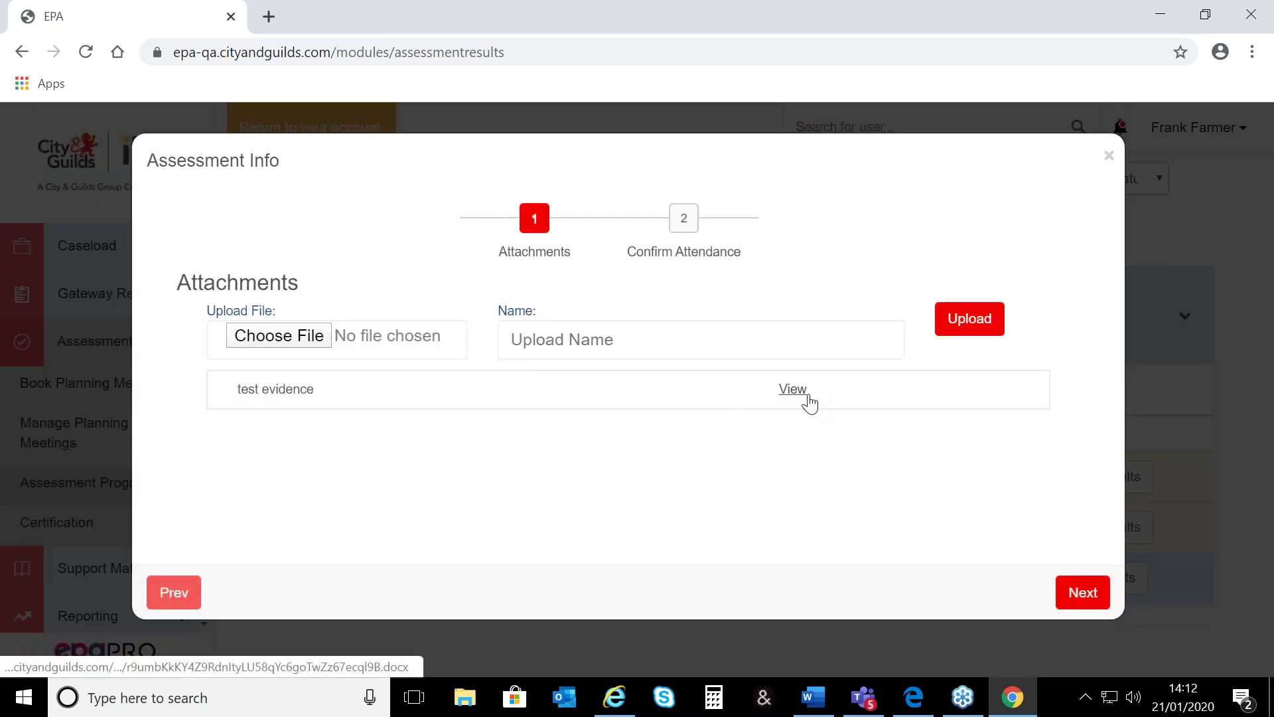
pyautogui.click(793, 390)
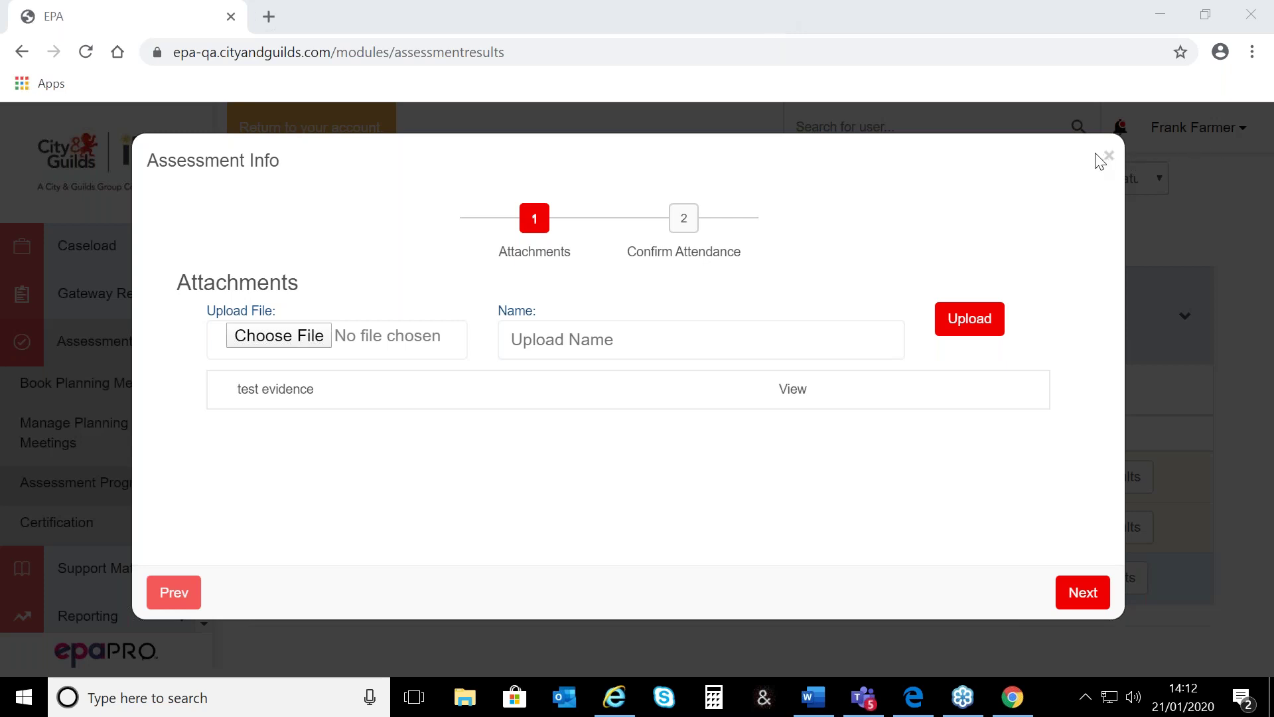
pyautogui.click(1110, 161)
pyautogui.click(1109, 155)
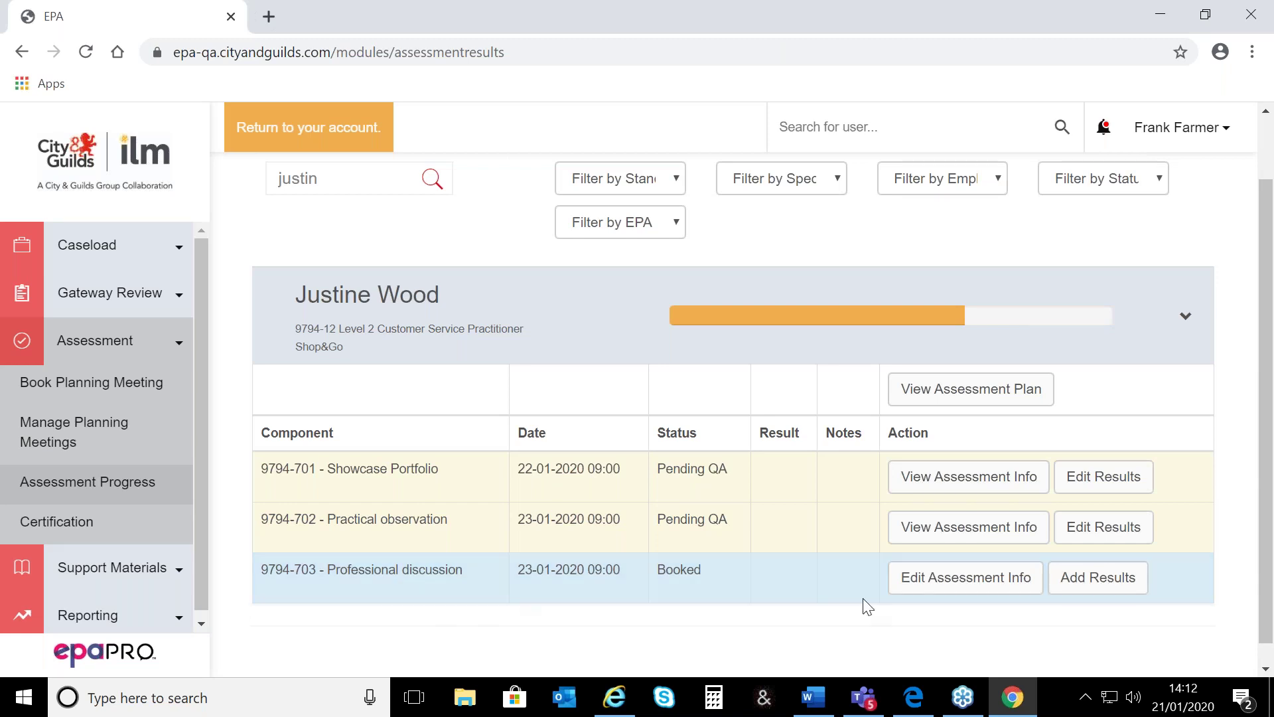
# - Record a Pass outcome for the Professional discussion and submit the result
pyautogui.click(1096, 588)
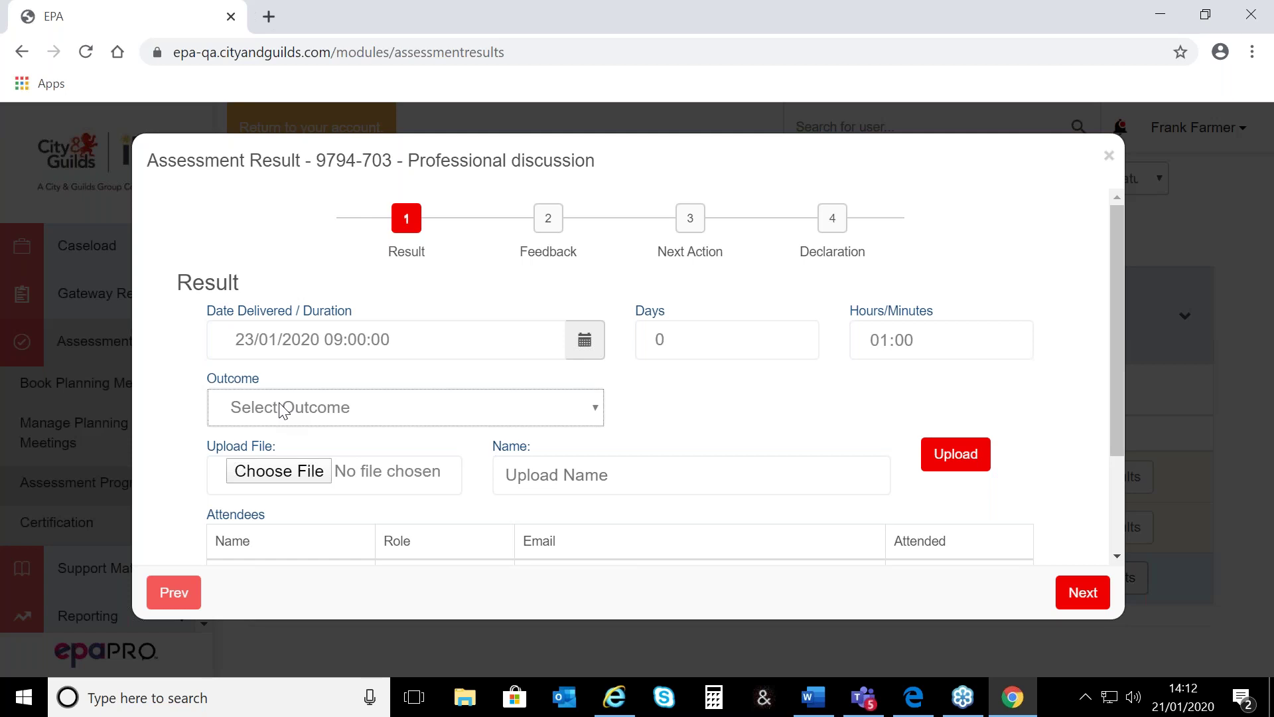
pyautogui.click(282, 409)
pyautogui.click(340, 487)
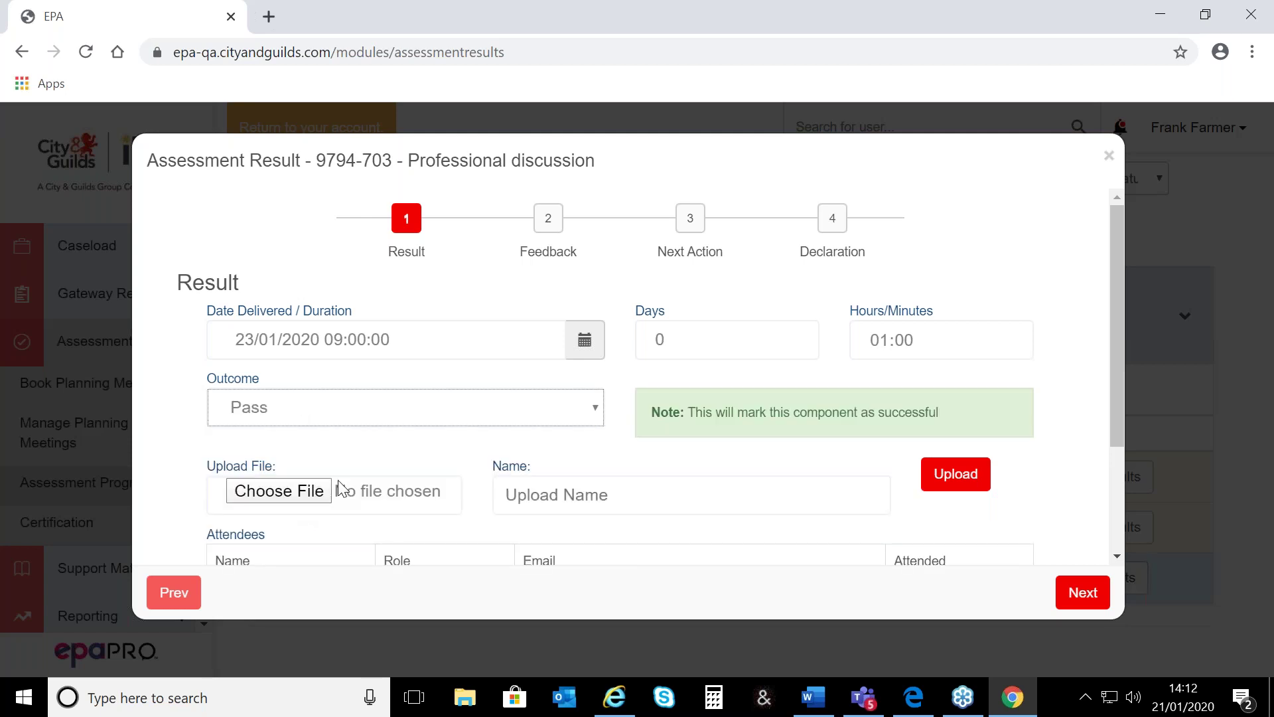
pyautogui.scroll(-3, 597, 464)
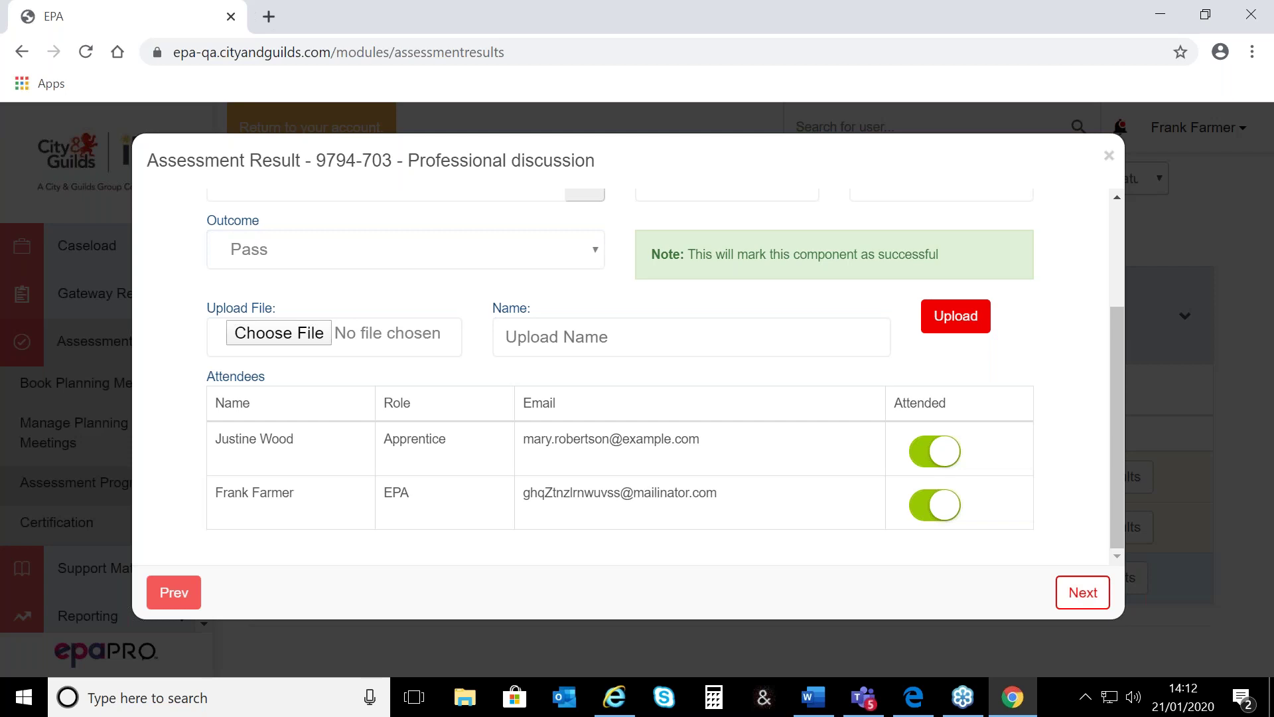
pyautogui.press('Return')
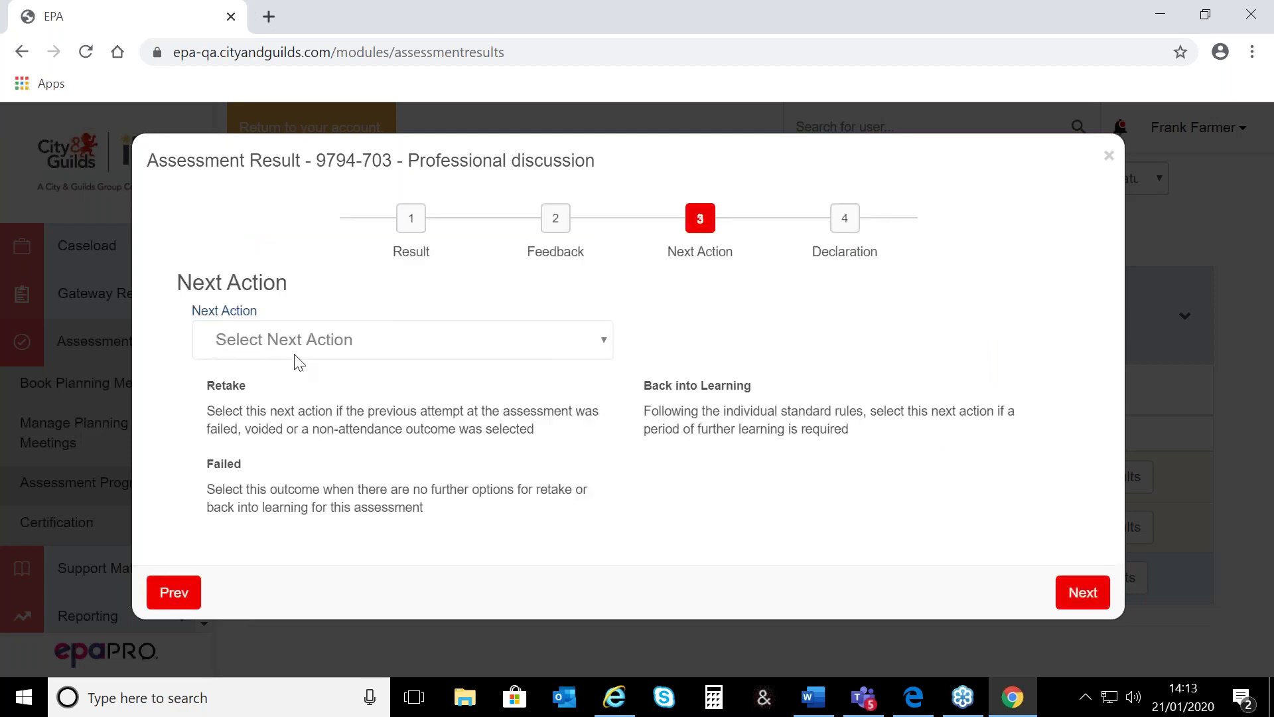
pyautogui.press('Return')
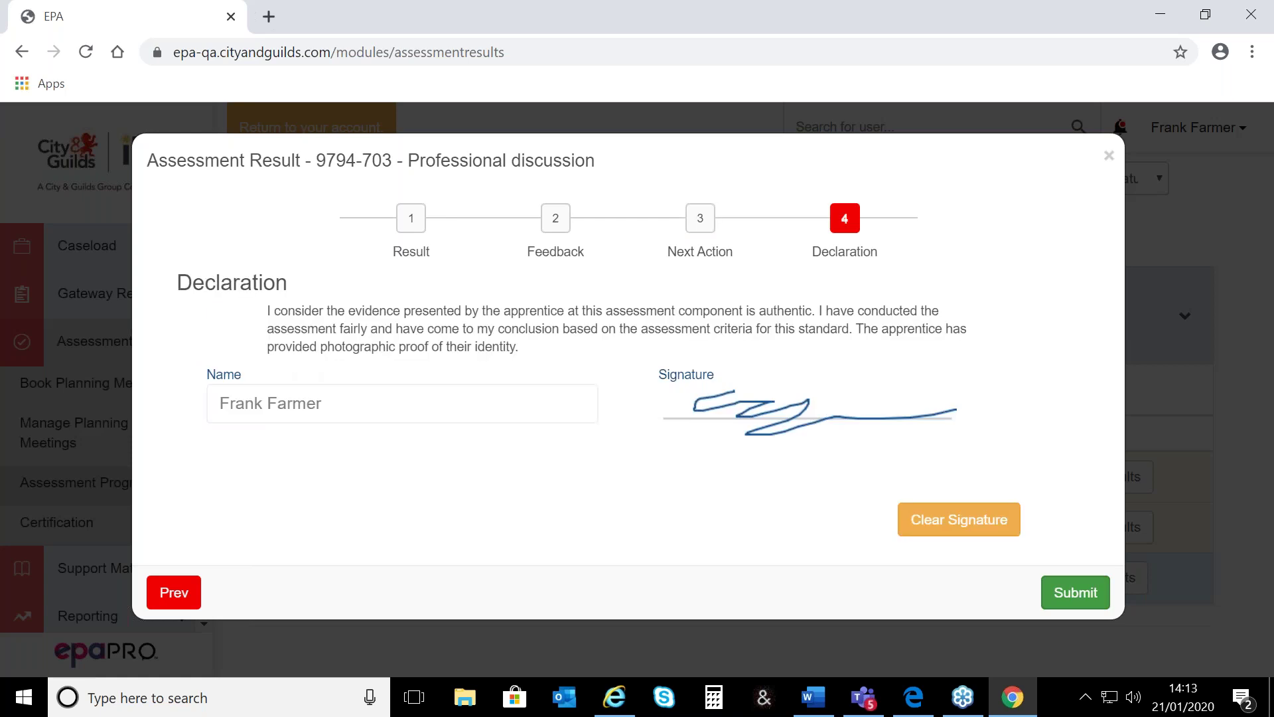
pyautogui.press('Return')
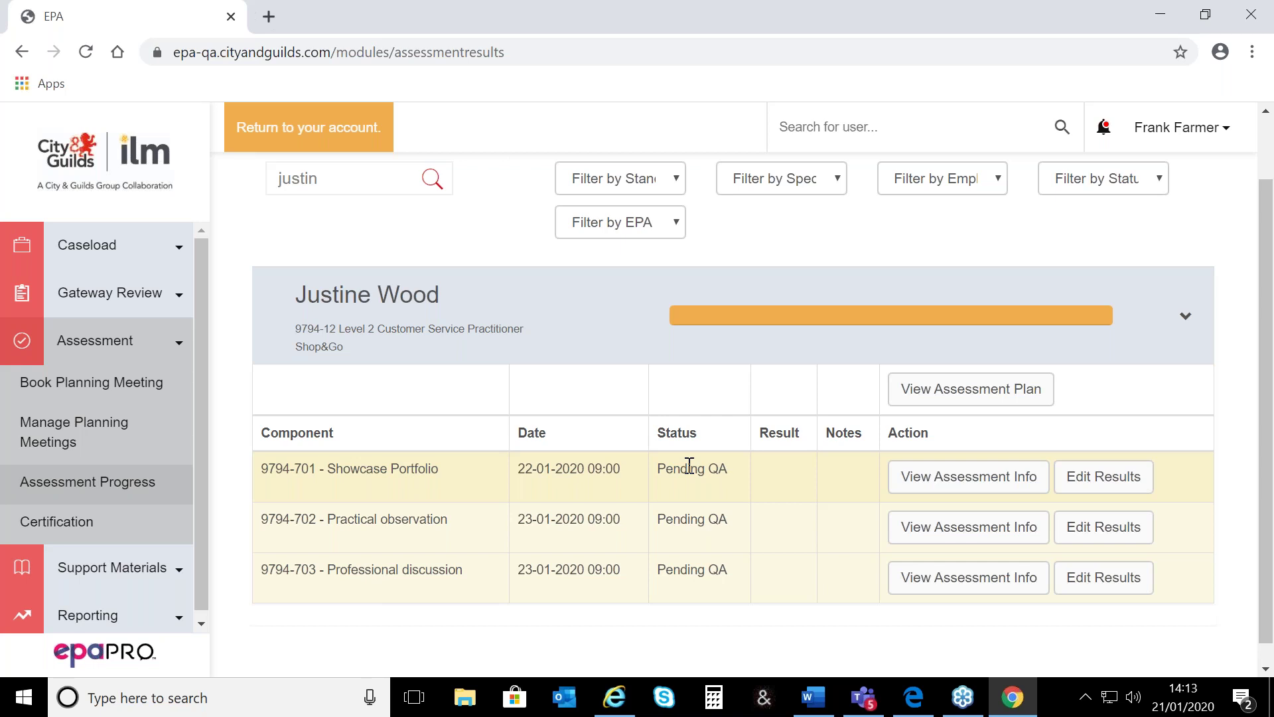
pyautogui.scroll(1, 689, 464)
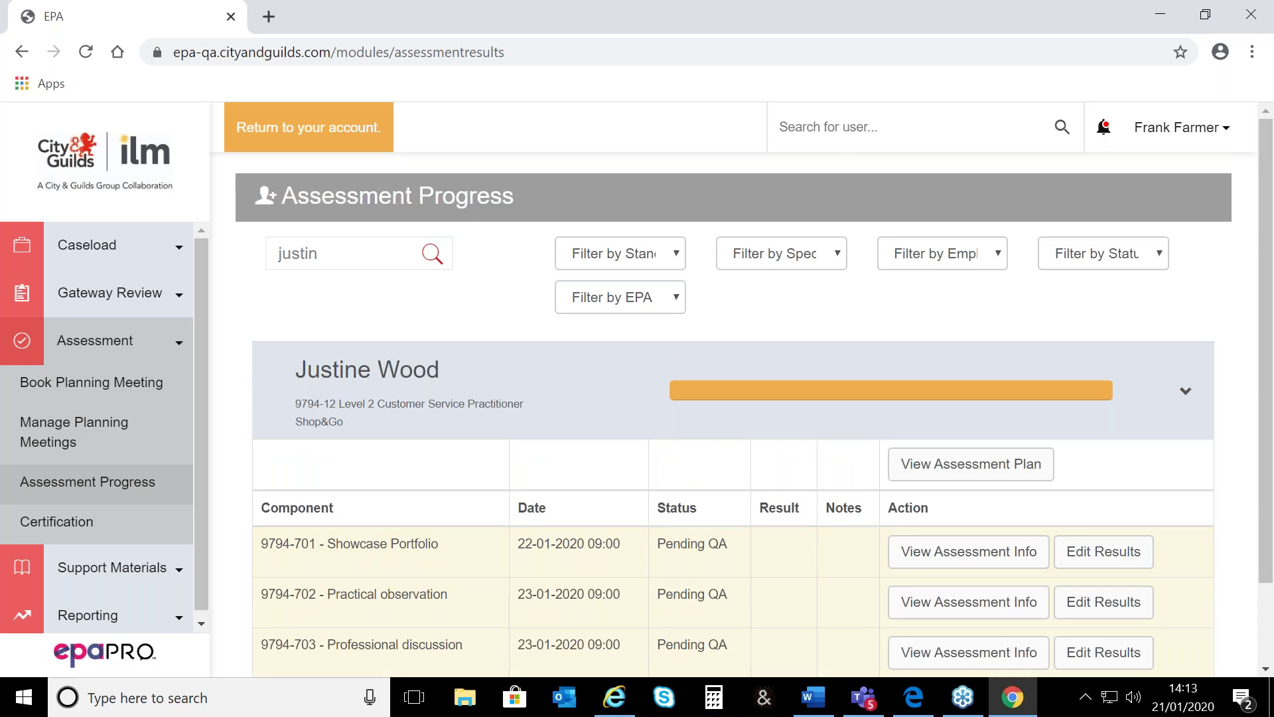
pyautogui.scroll(-1, 755, 406)
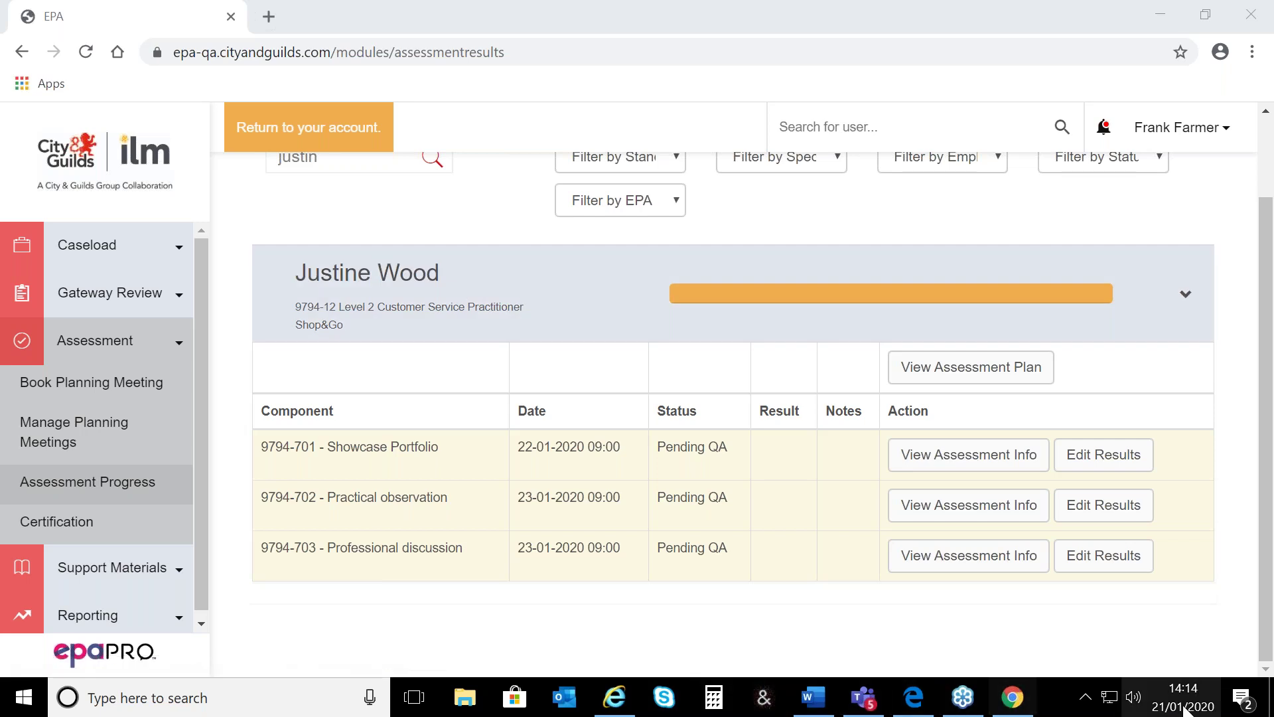
pyautogui.click(1271, 697)
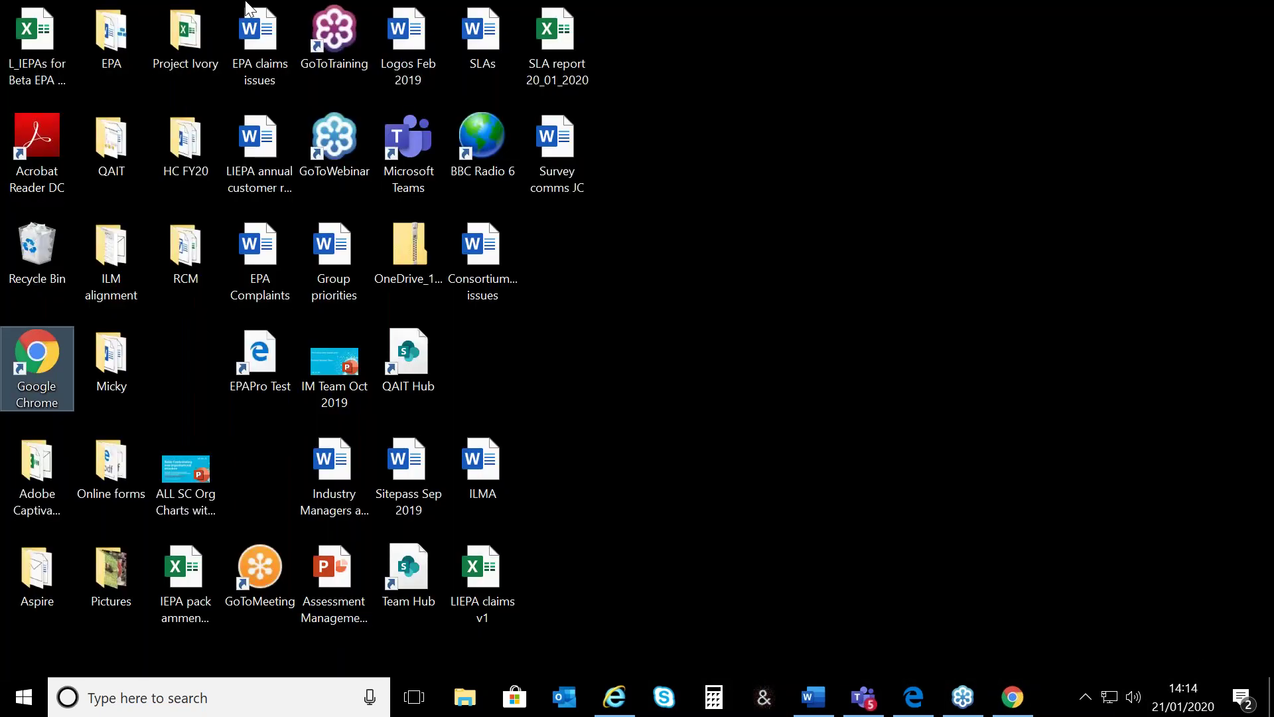
pyautogui.click(1012, 697)
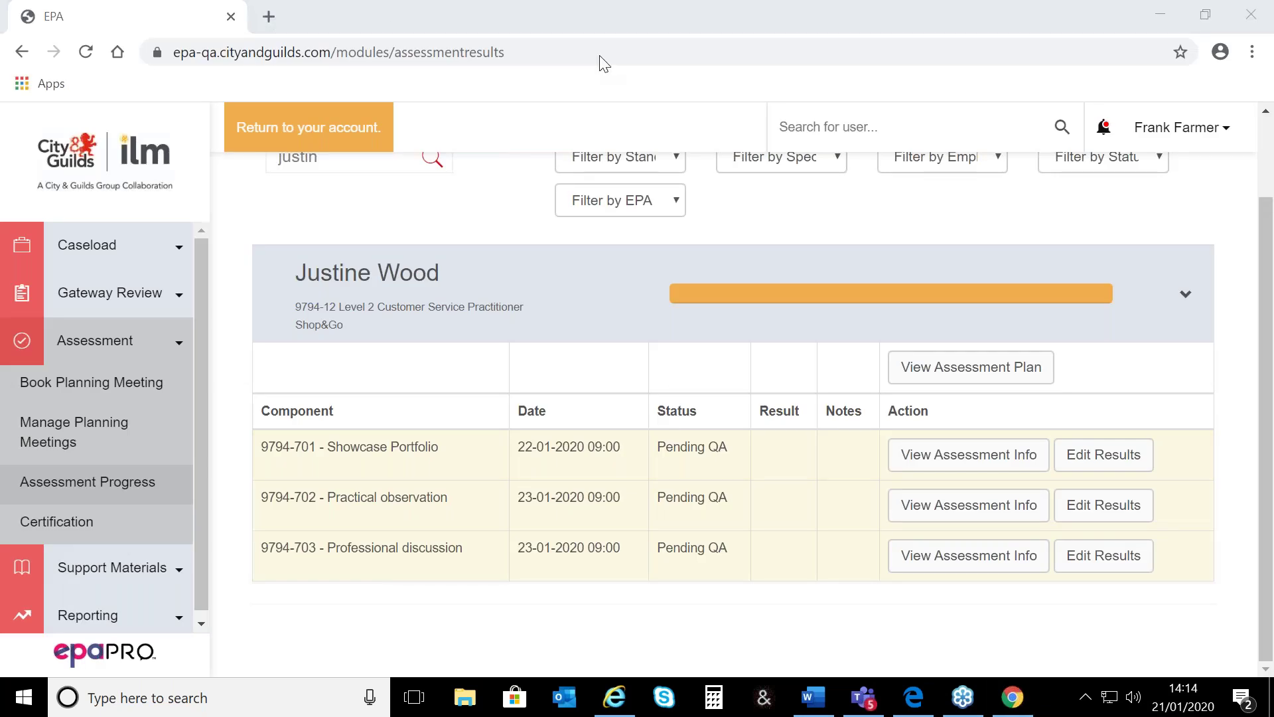
# - Return to the awarding organisation account and open Assessment > QA to list items awaiting QA
pyautogui.click(321, 137)
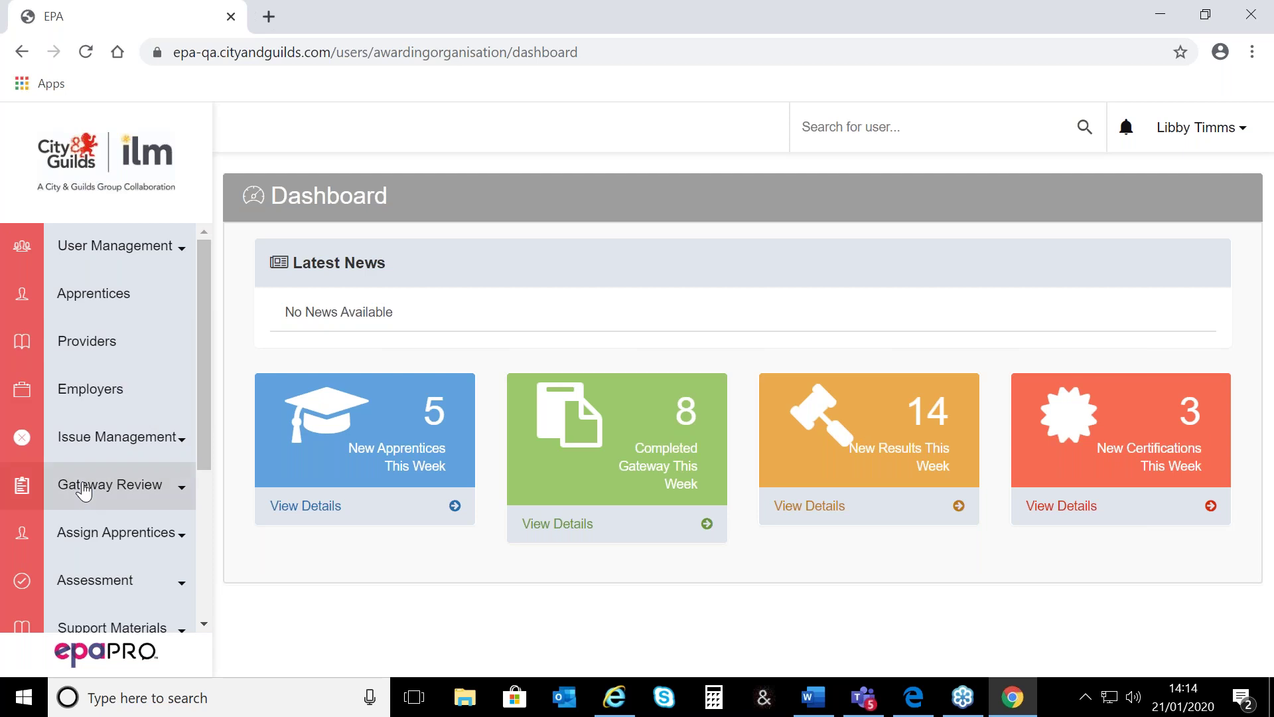
pyautogui.scroll(-4, 85, 491)
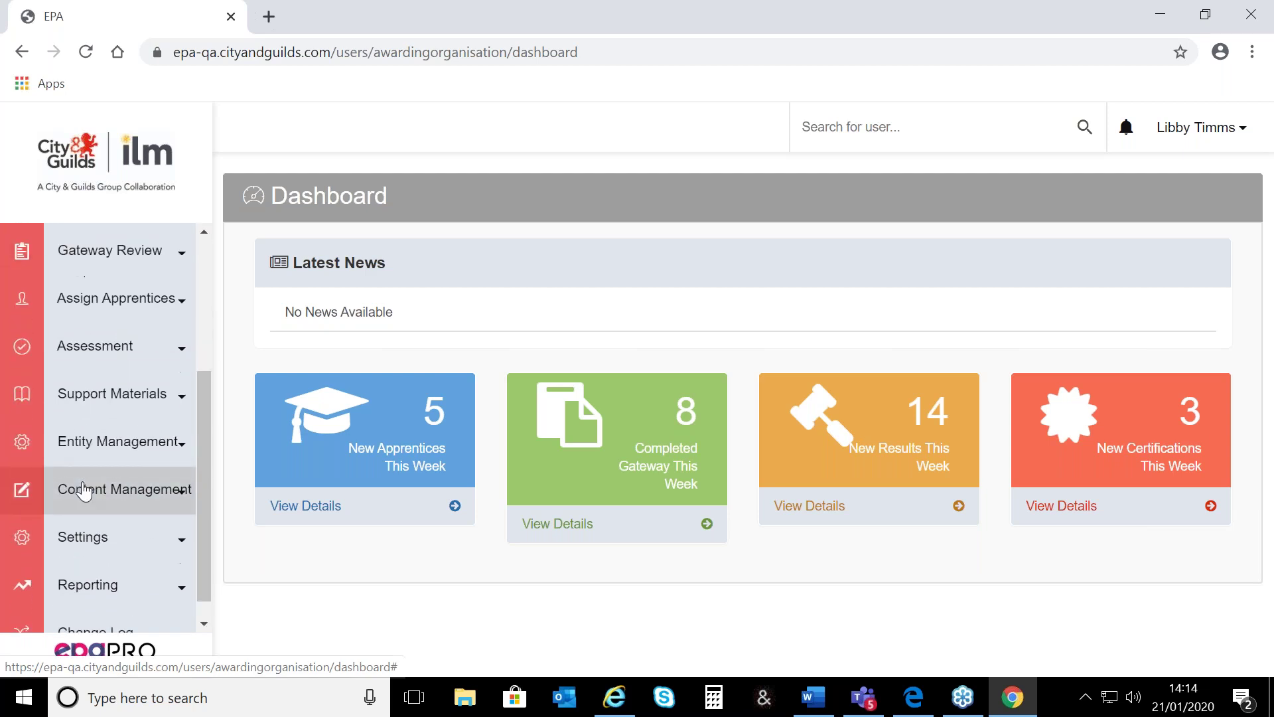
pyautogui.scroll(1, 84, 421)
pyautogui.click(86, 420)
pyautogui.scroll(-2, 86, 420)
pyautogui.scroll(-1, 86, 420)
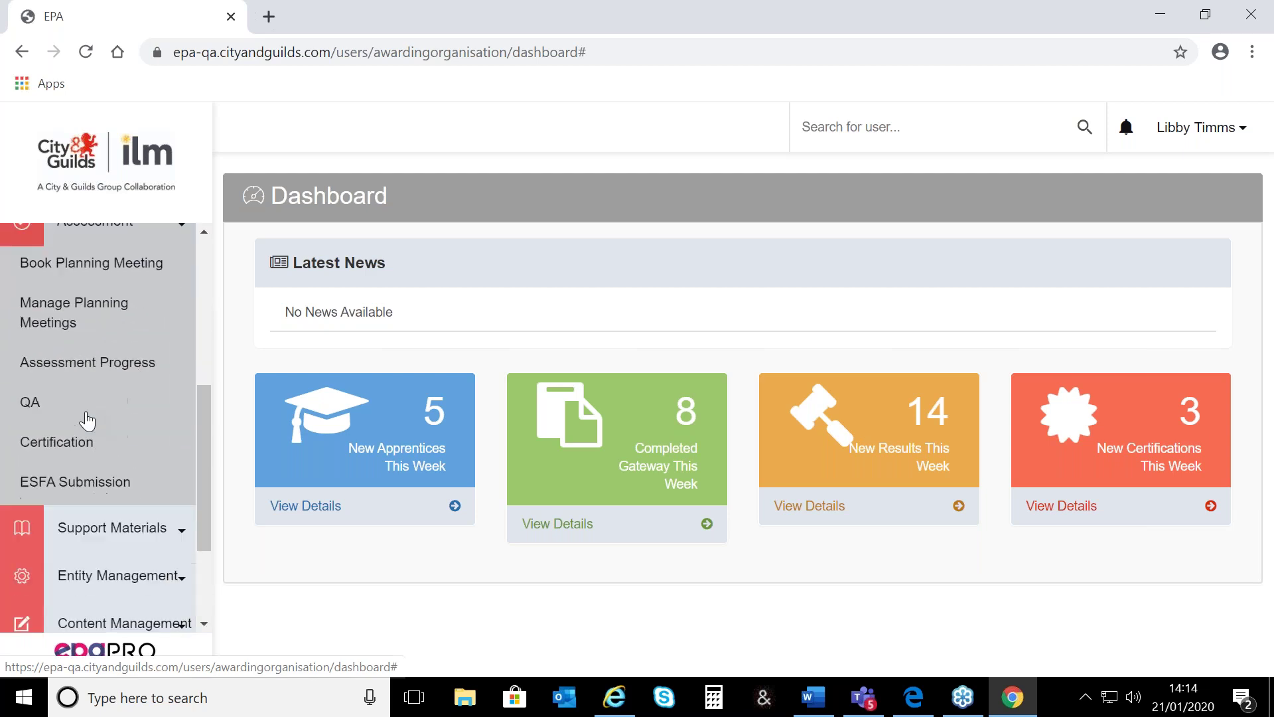
pyautogui.click(30, 403)
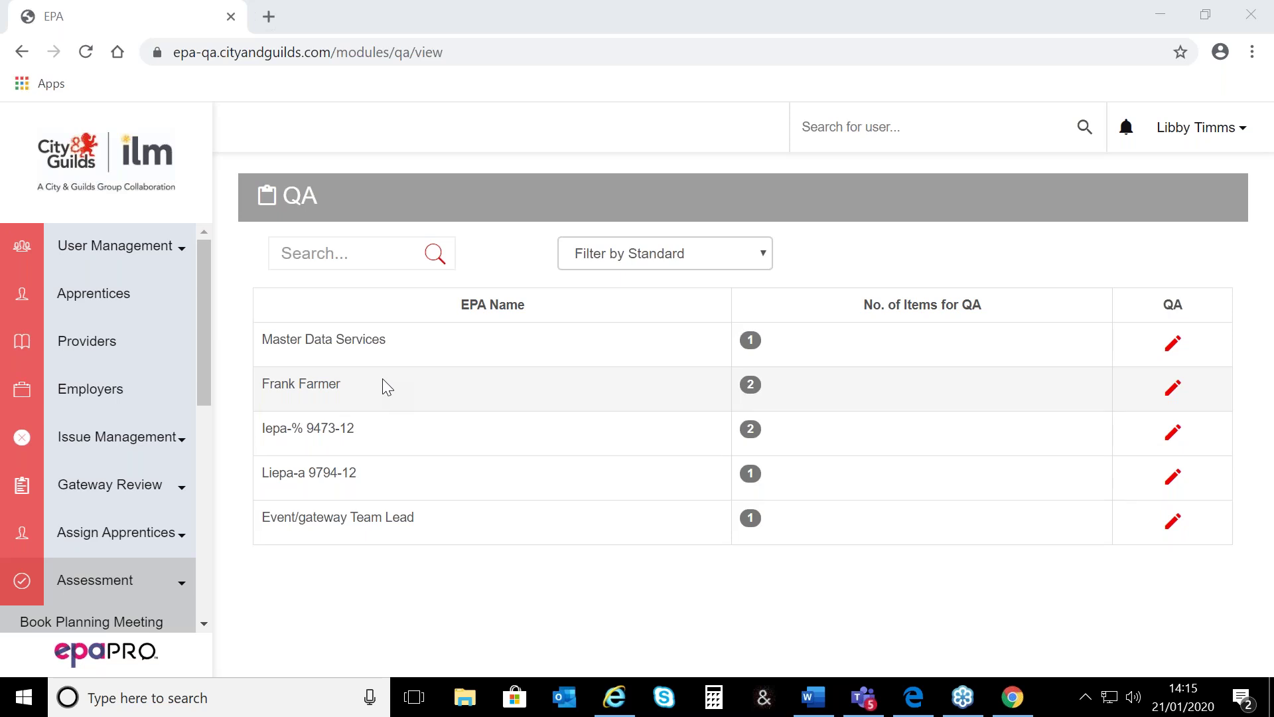
pyautogui.click(1178, 394)
# - Open the assessor's QA items, expand the apprentice's three assessments, and view the Showcase Portfolio result
pyautogui.click(1178, 394)
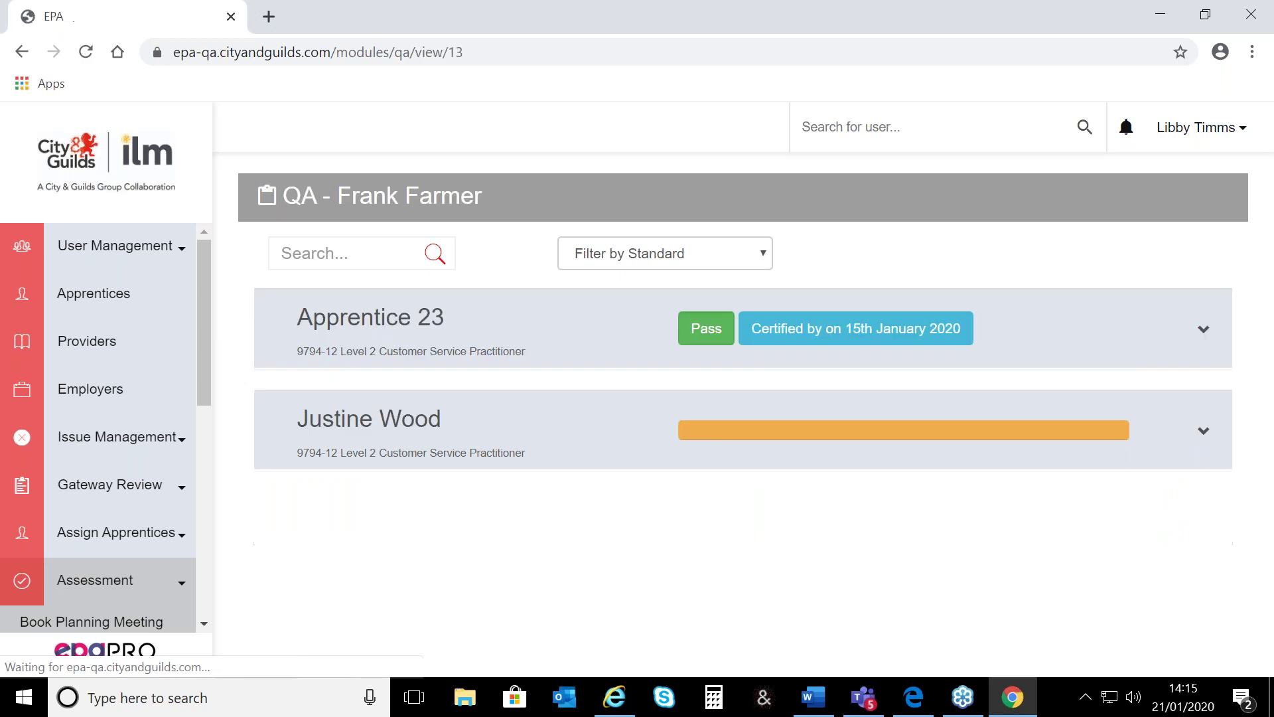
pyautogui.click(392, 433)
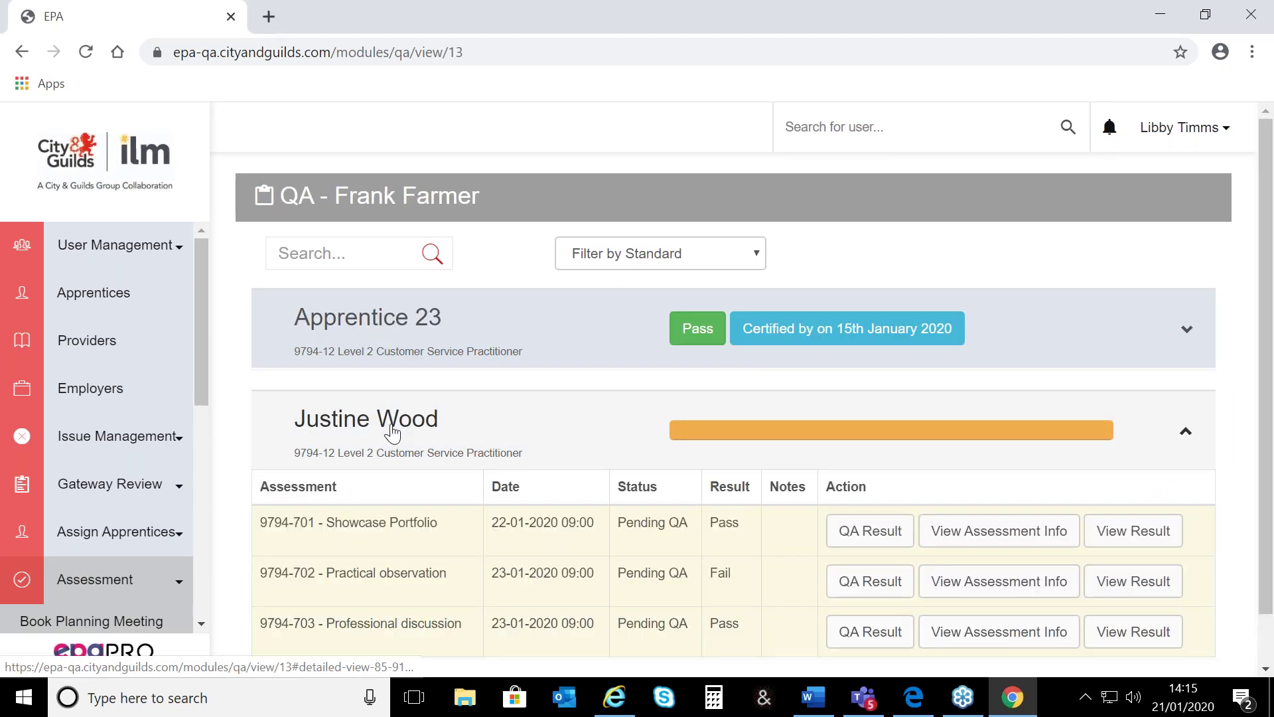
pyautogui.scroll(-1, 391, 433)
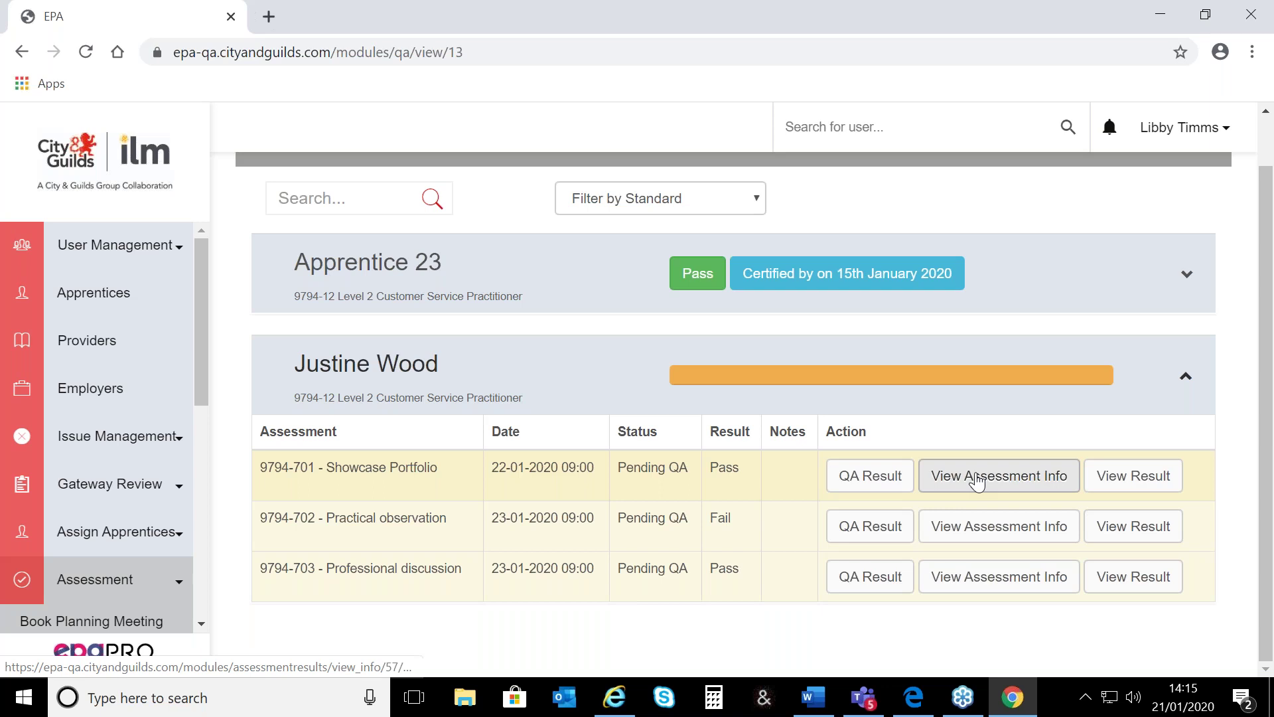
pyautogui.click(1152, 478)
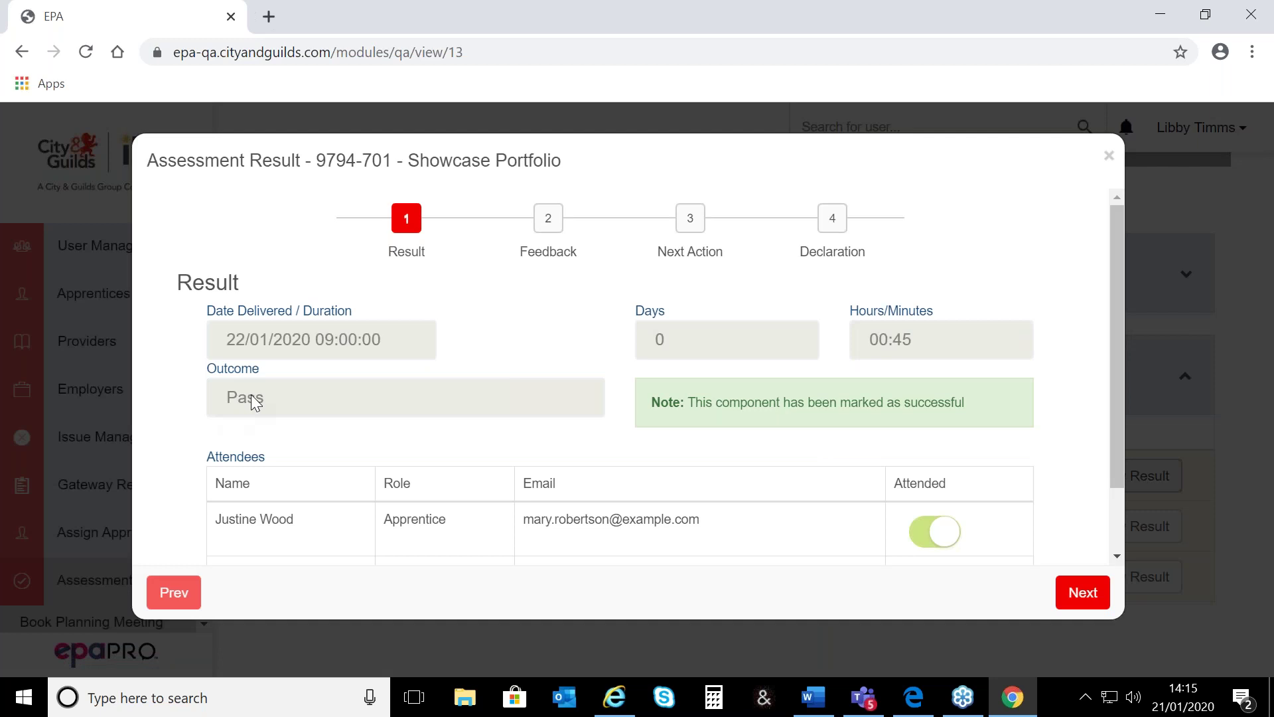
pyautogui.click(1109, 158)
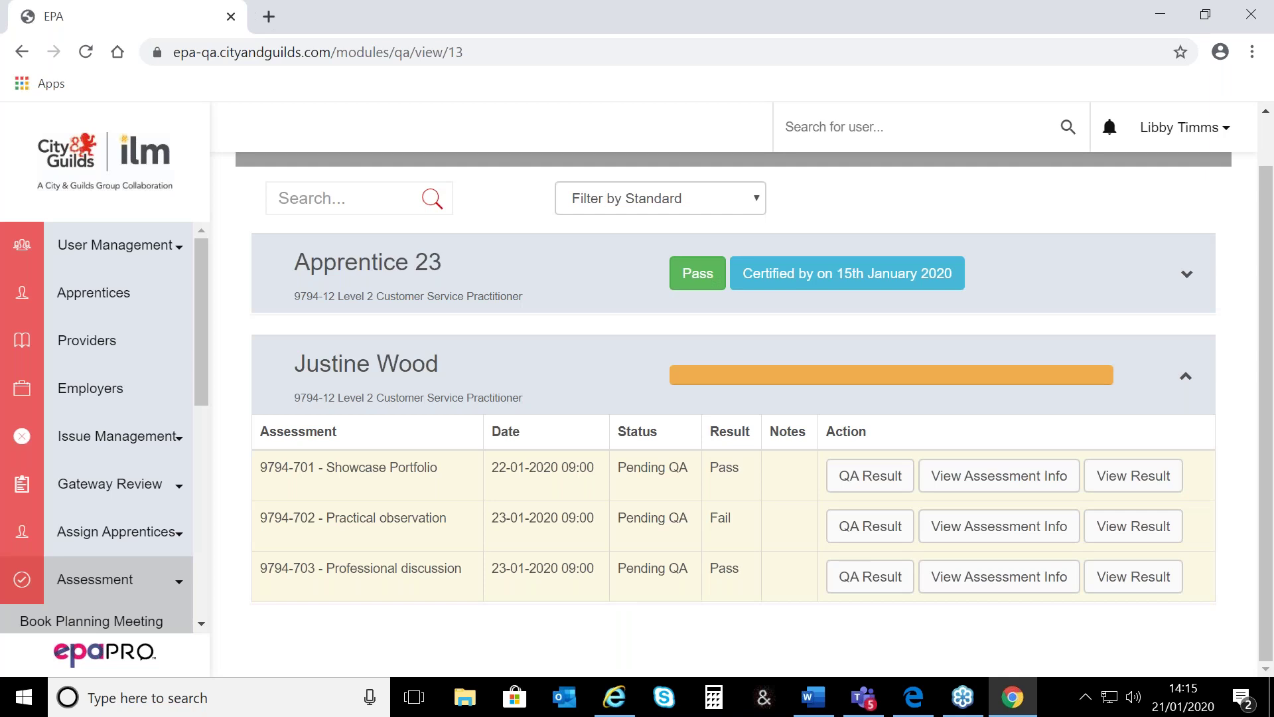
# - QA the Showcase Portfolio with comment 'Qad', name 'test' and a signature, and publish it
pyautogui.click(884, 490)
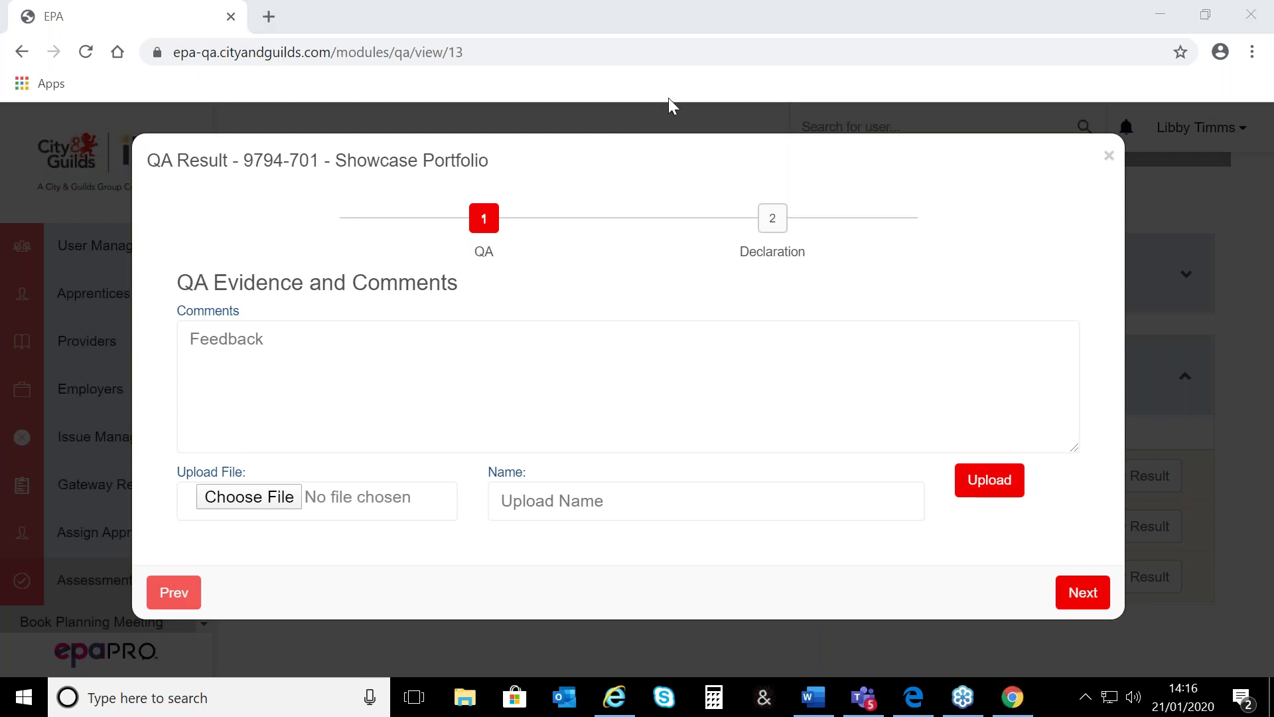
pyautogui.click(215, 342)
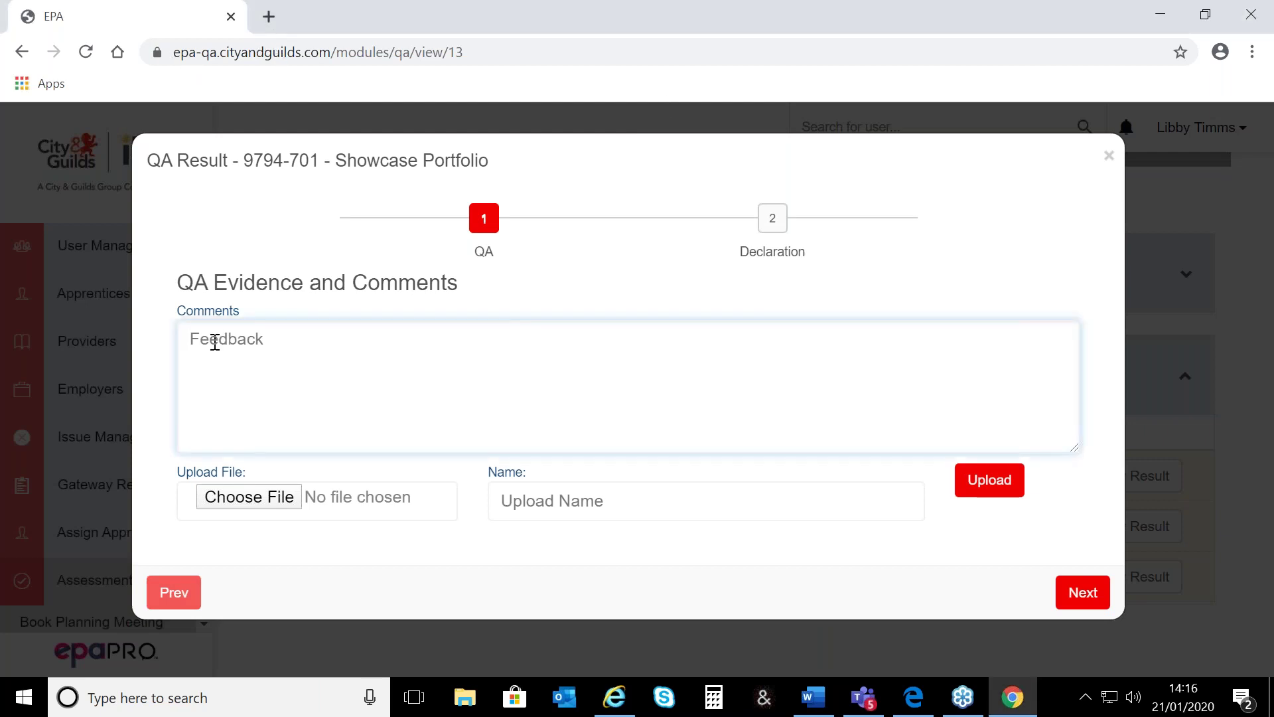
pyautogui.write('Qad')
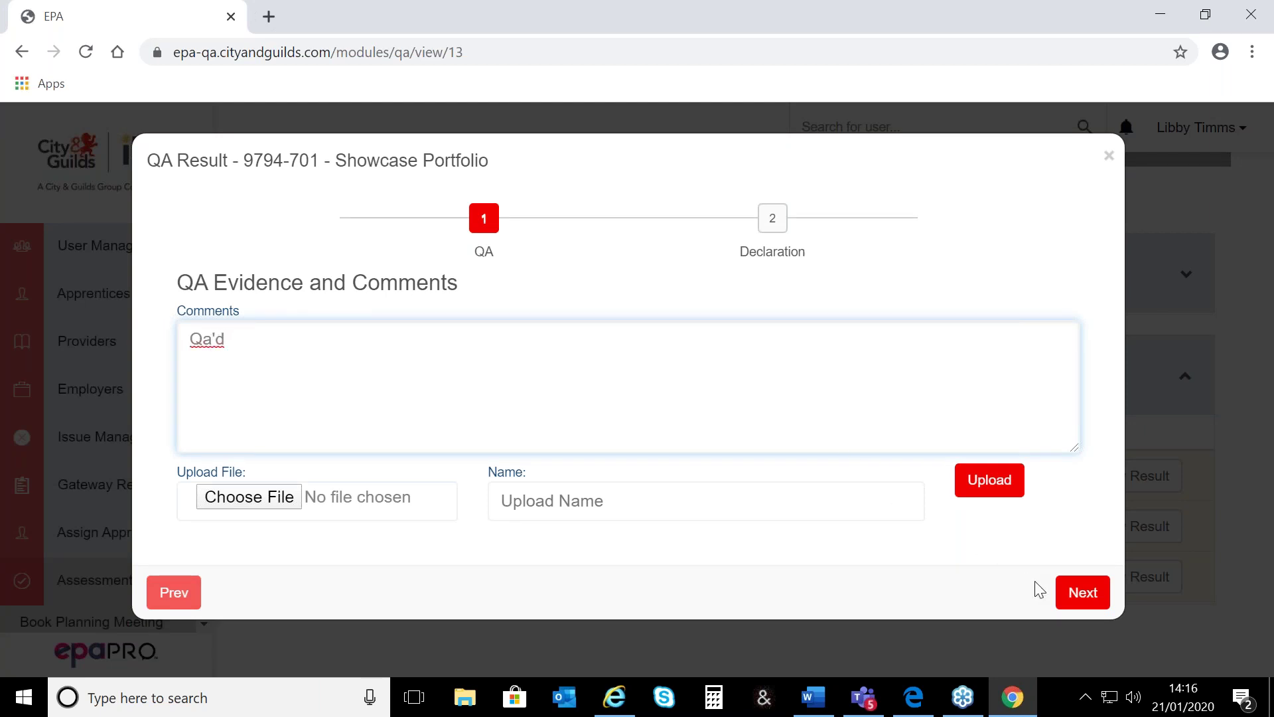
pyautogui.click(1075, 601)
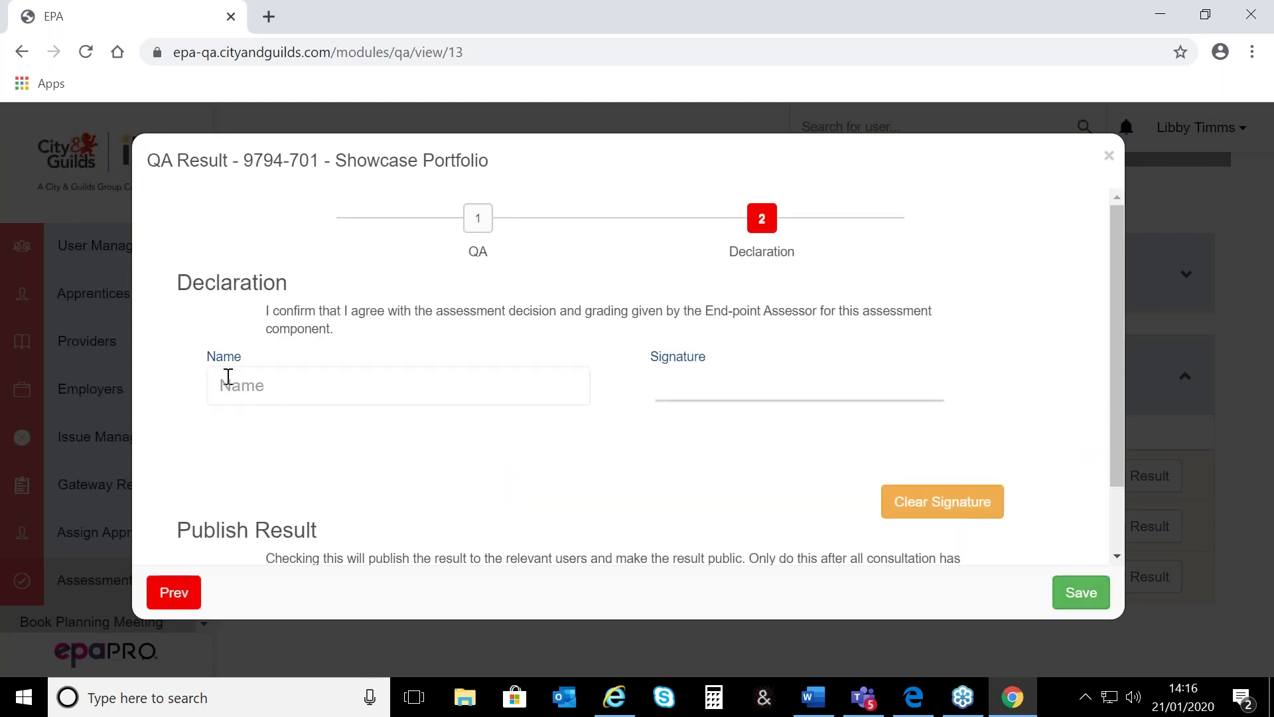
pyautogui.click(258, 386)
pyautogui.write('test')
pyautogui.moveTo(702, 369)
pyautogui.mouseDown()
pyautogui.moveTo(712, 411)
pyautogui.moveTo(744, 380)
pyautogui.mouseUp()
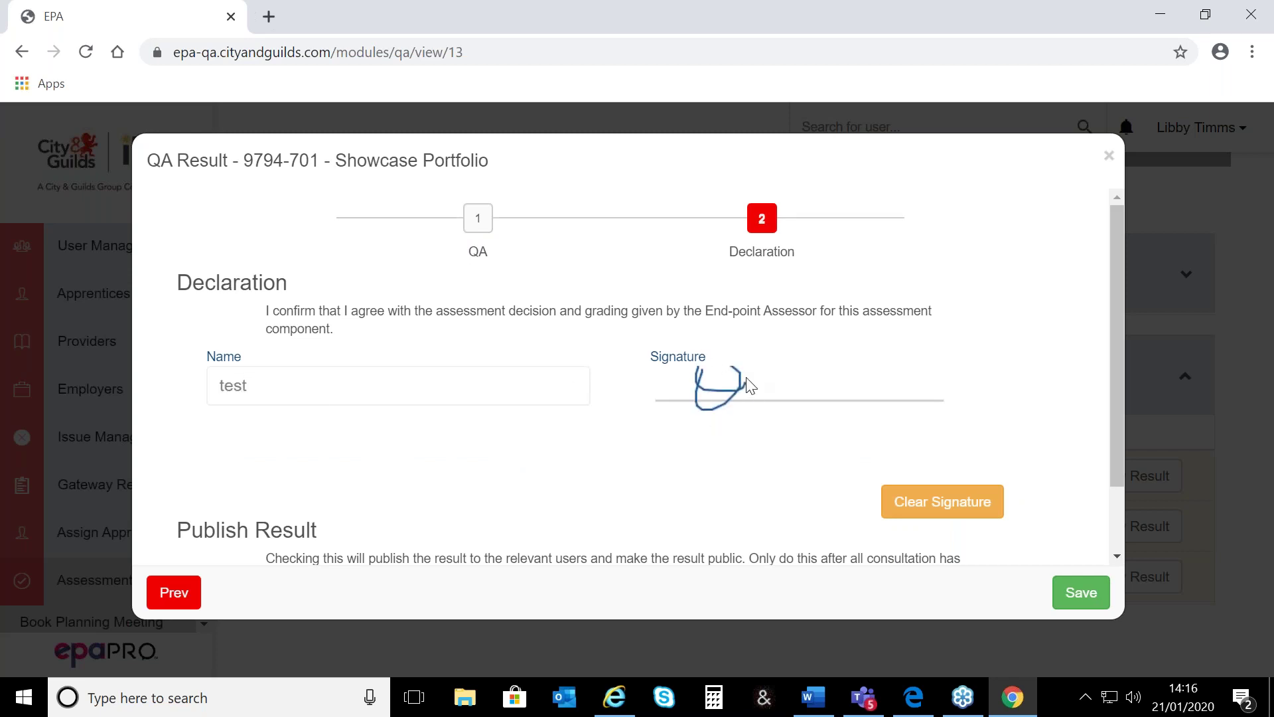
pyautogui.scroll(-2, 836, 475)
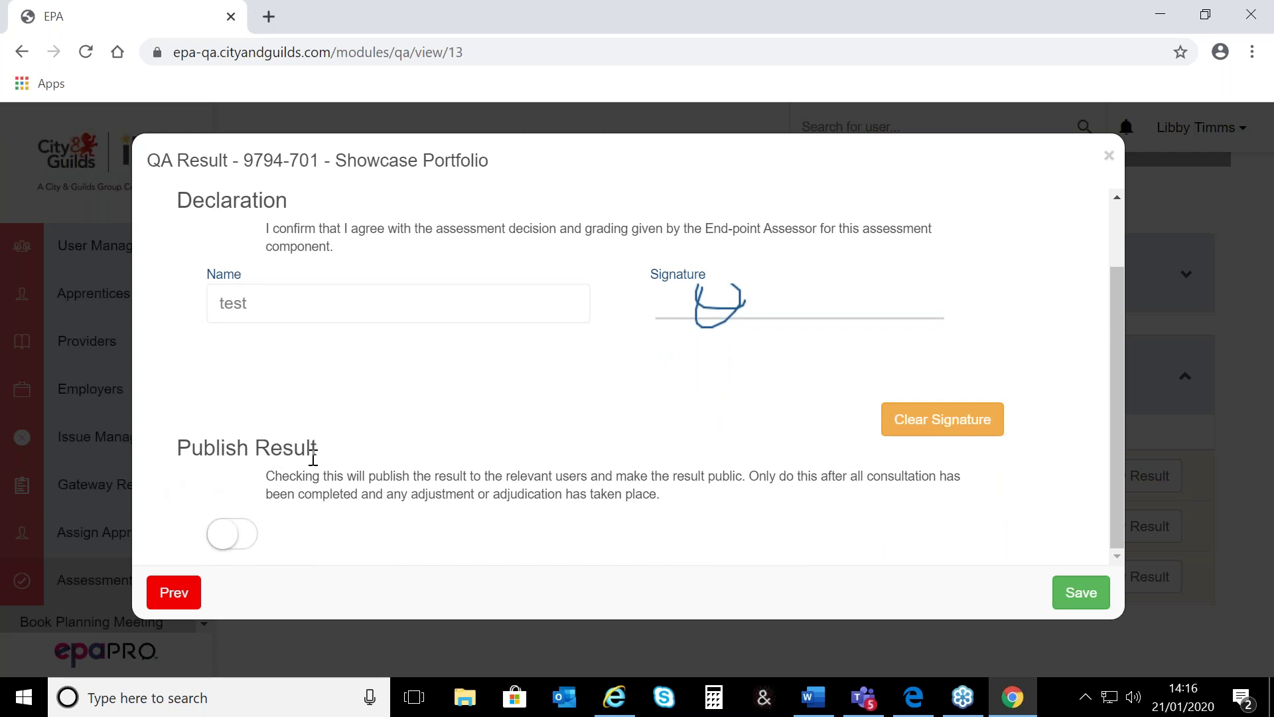
pyautogui.click(245, 541)
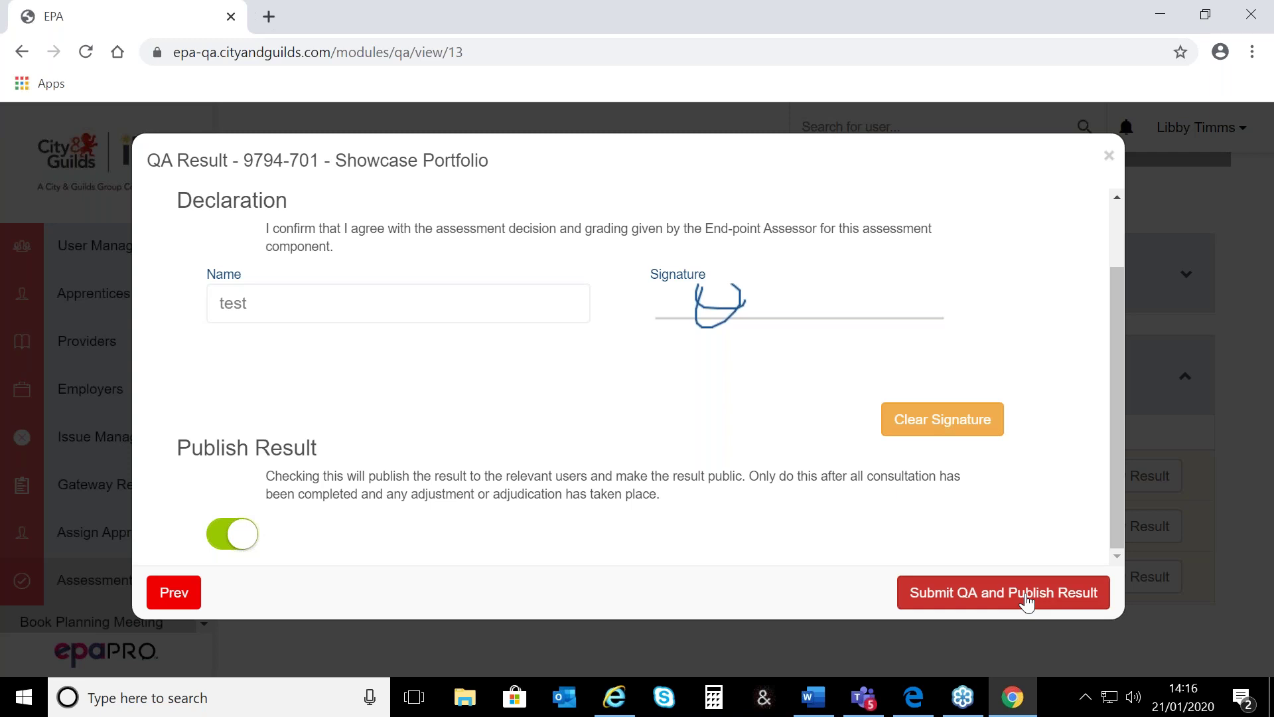
pyautogui.click(1025, 601)
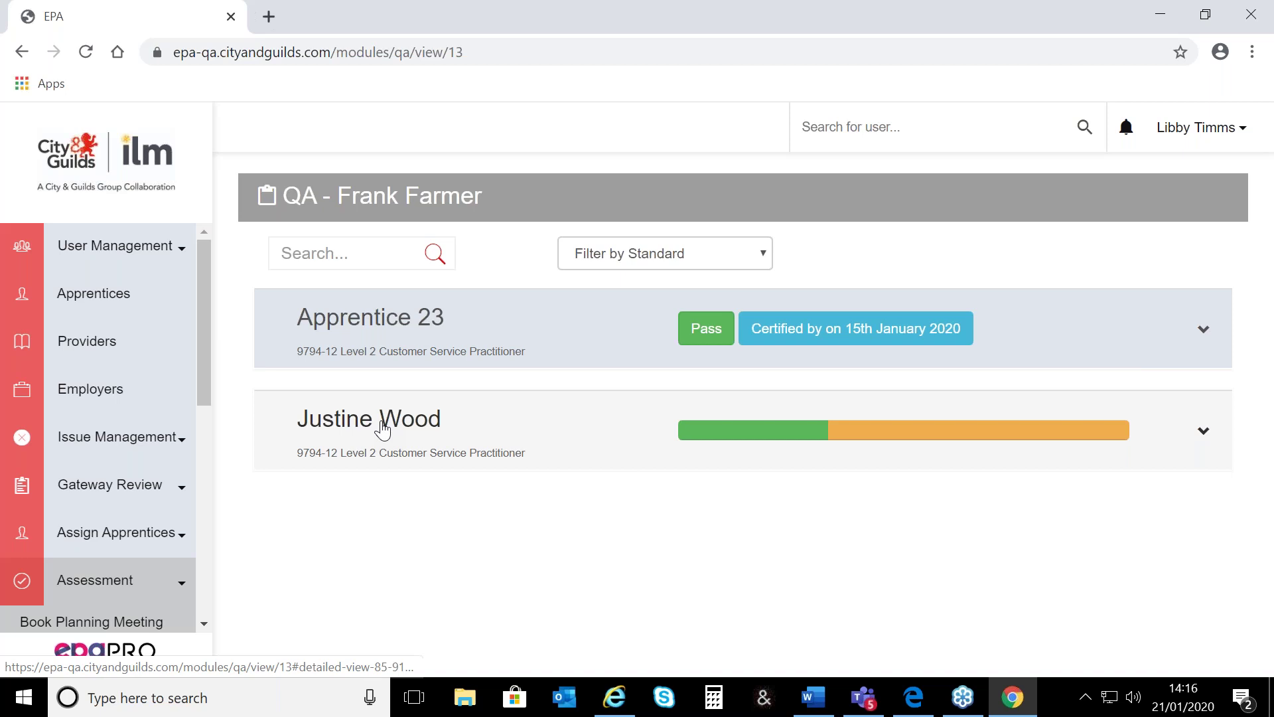
# - QA the Practical observation with comment 'QA'd' and a signature, and publish the result
pyautogui.click(383, 430)
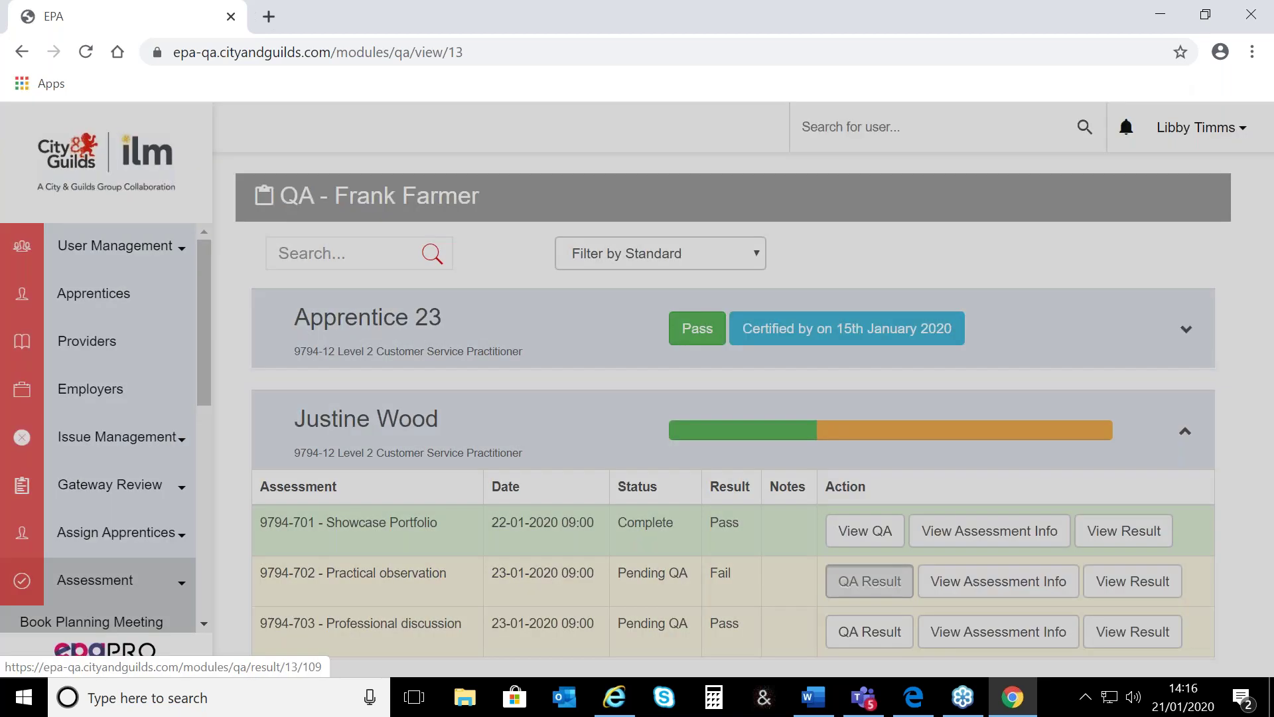
pyautogui.click(870, 581)
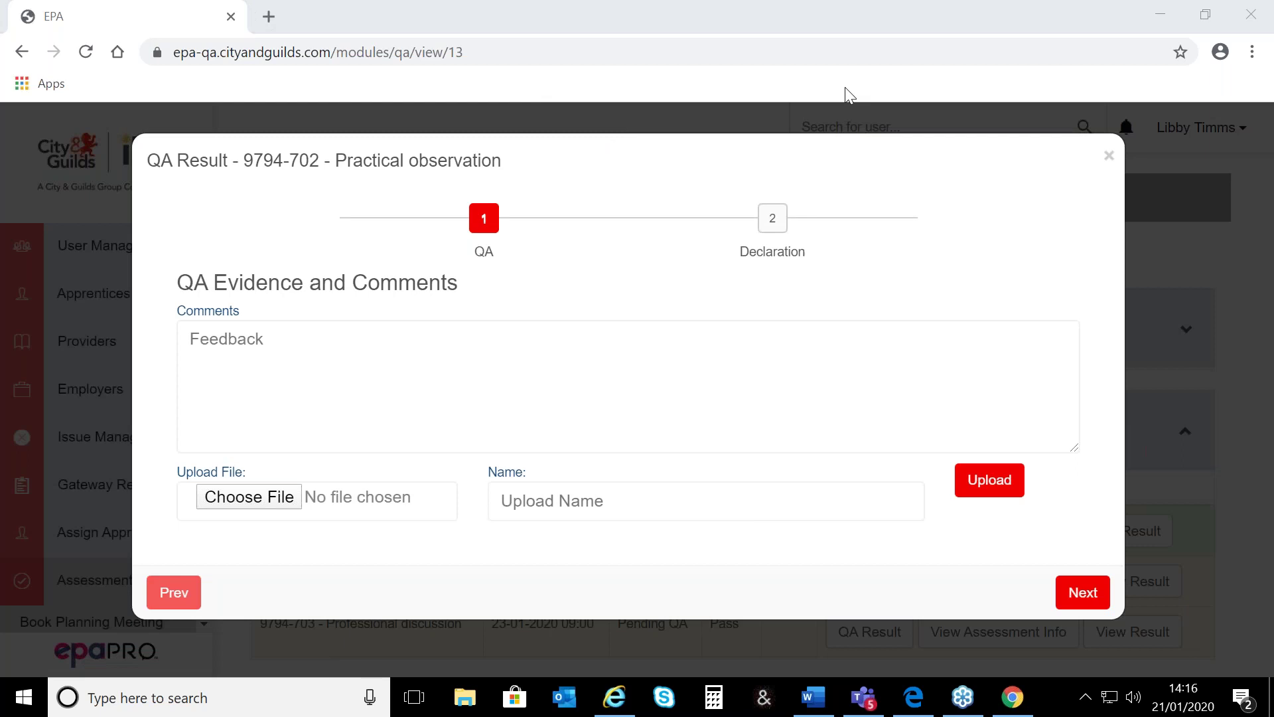
pyautogui.click(203, 338)
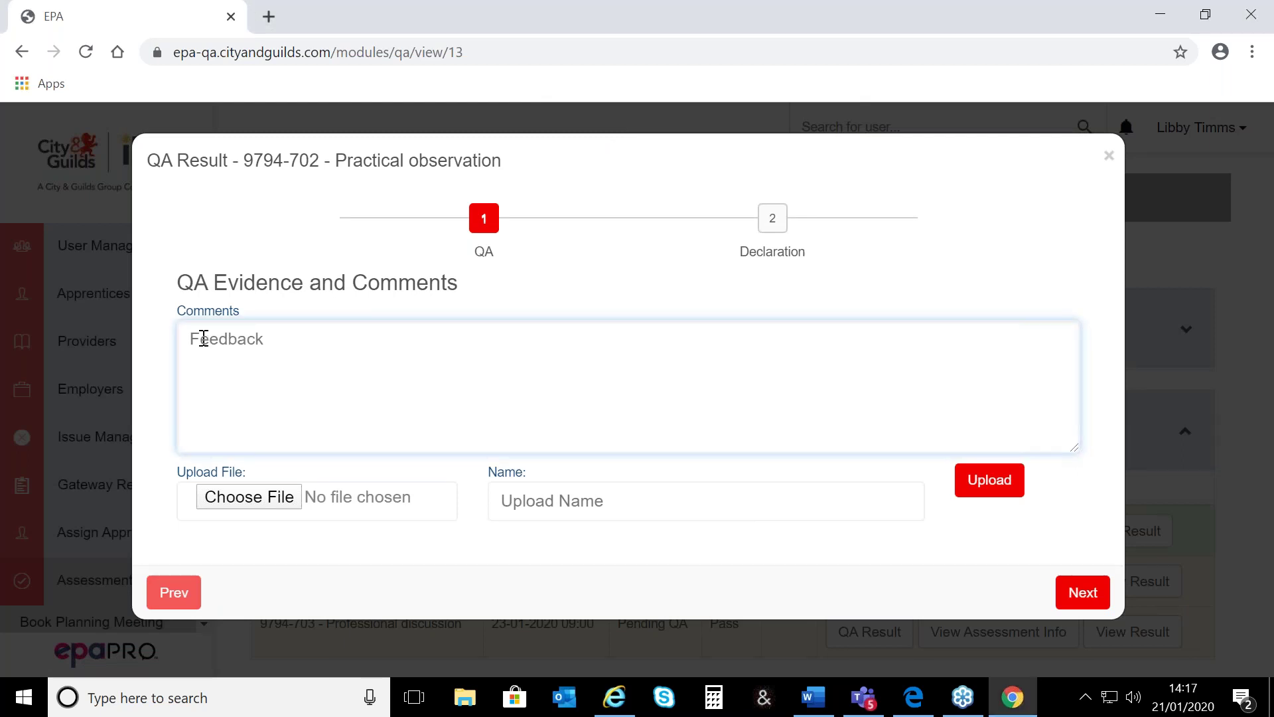
pyautogui.write("QA'd")
pyautogui.click(1082, 592)
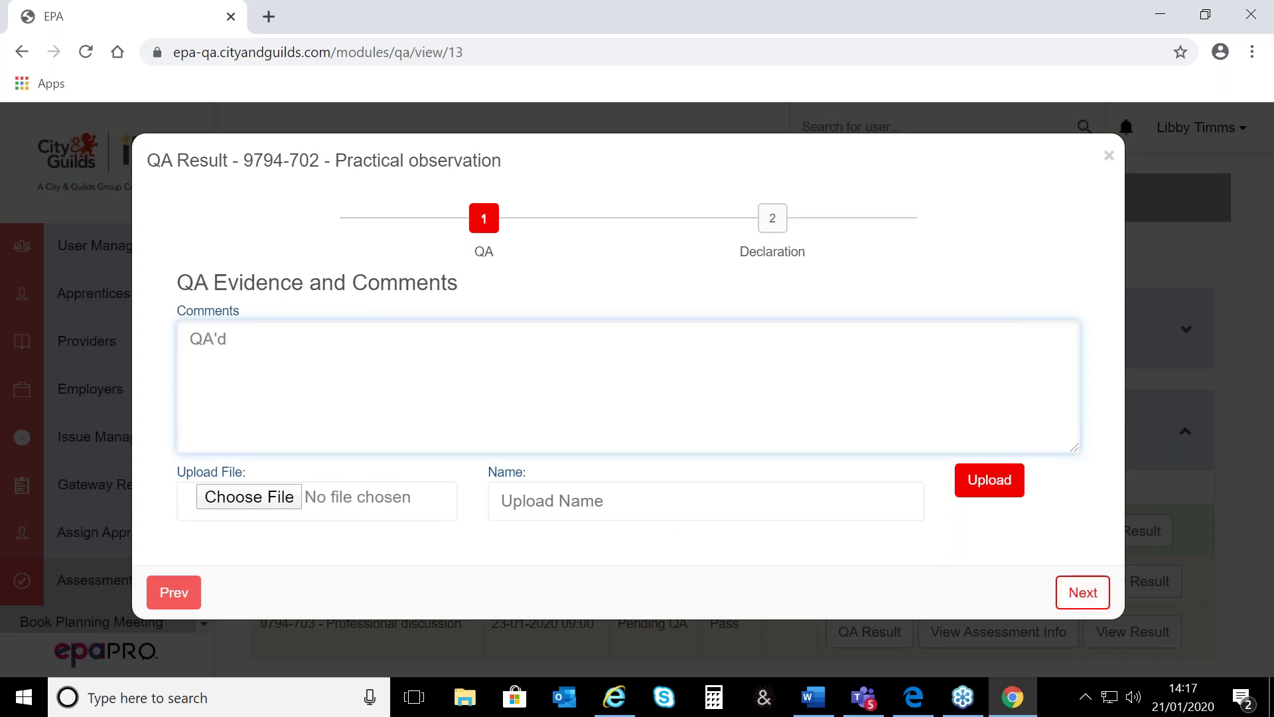
pyautogui.moveTo(733, 369); pyautogui.dragTo(774, 367)
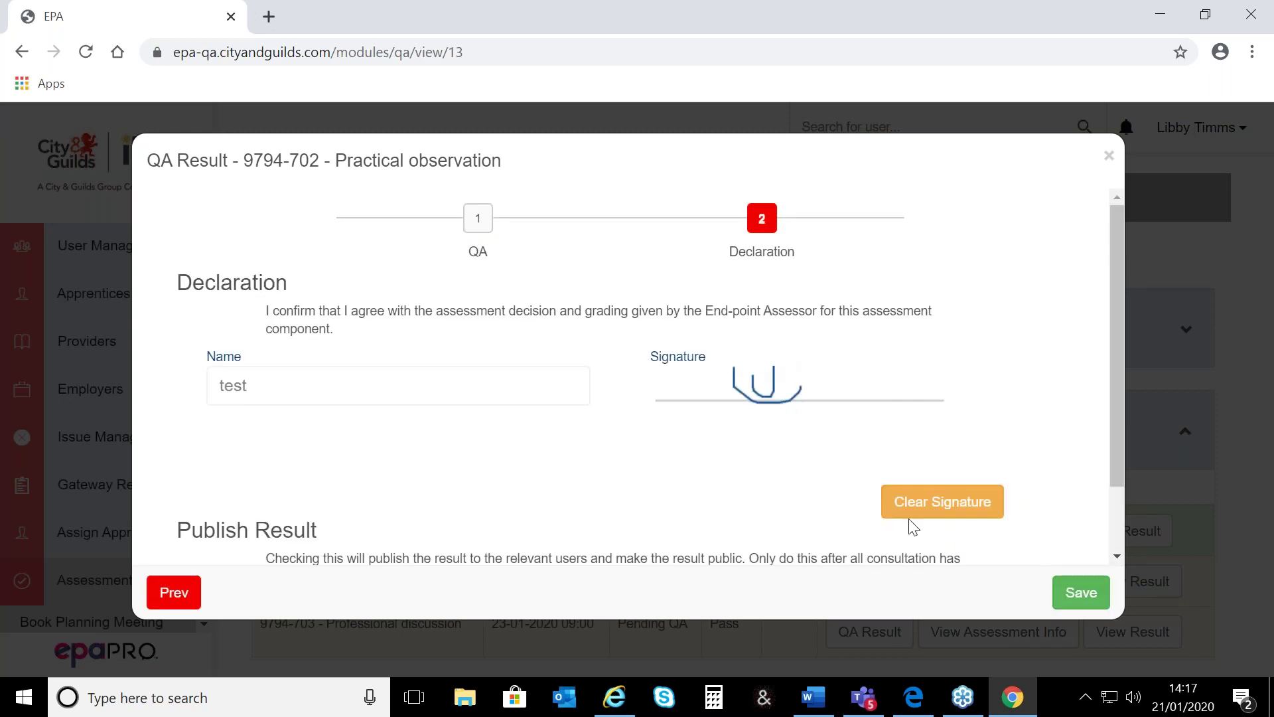
pyautogui.scroll(-1, 933, 472)
pyautogui.click(244, 537)
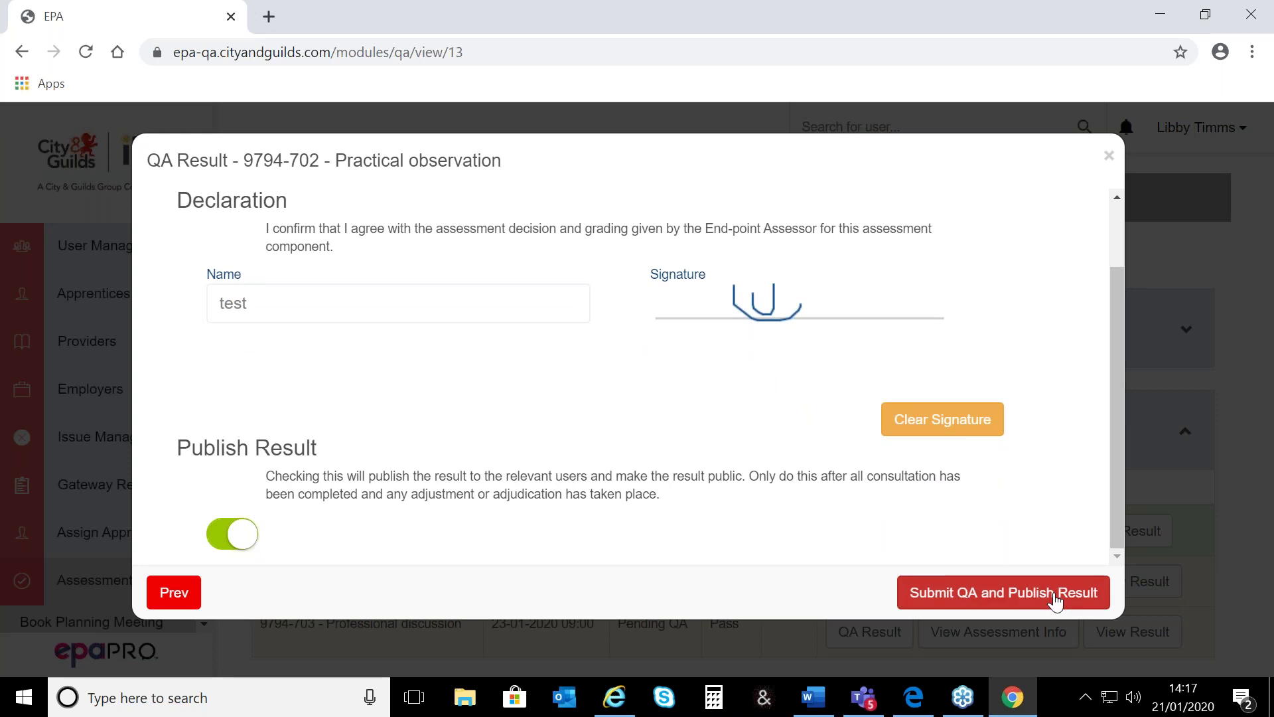
pyautogui.click(1056, 599)
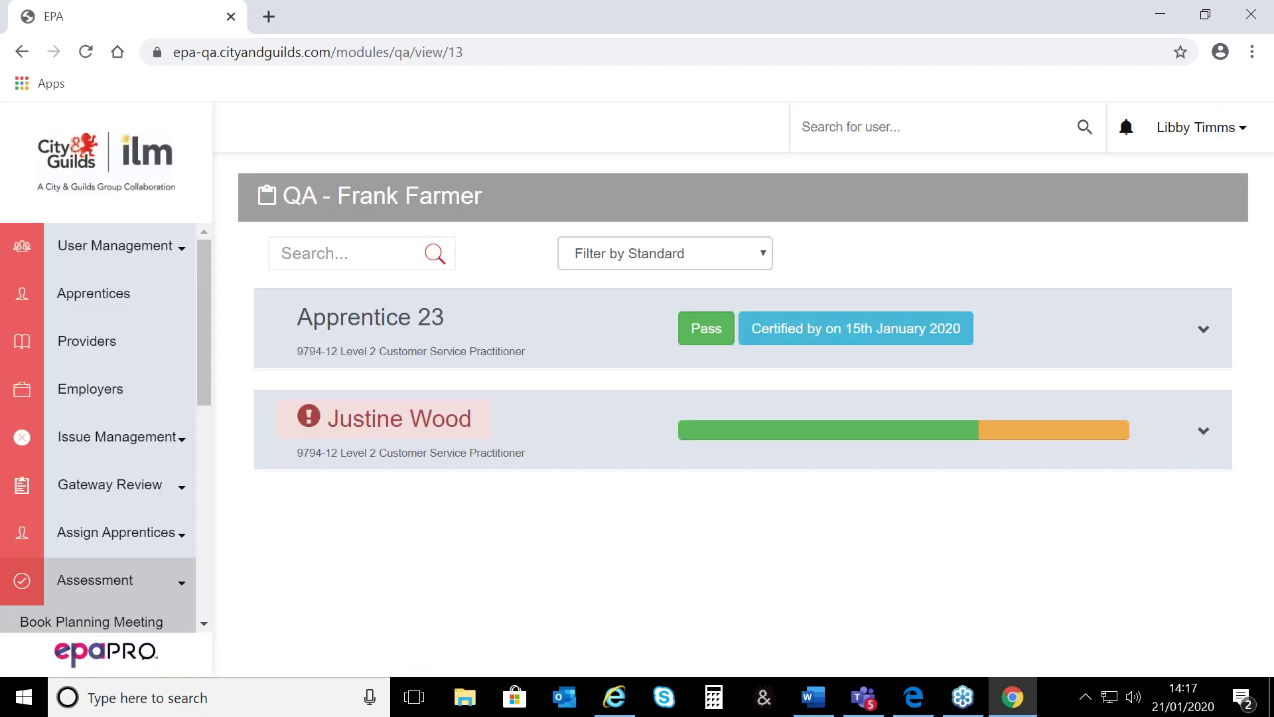
# - Expand the apprentice's row to see 9794-702 marked Complete Fail, requiring a retake booking
pyautogui.click(591, 438)
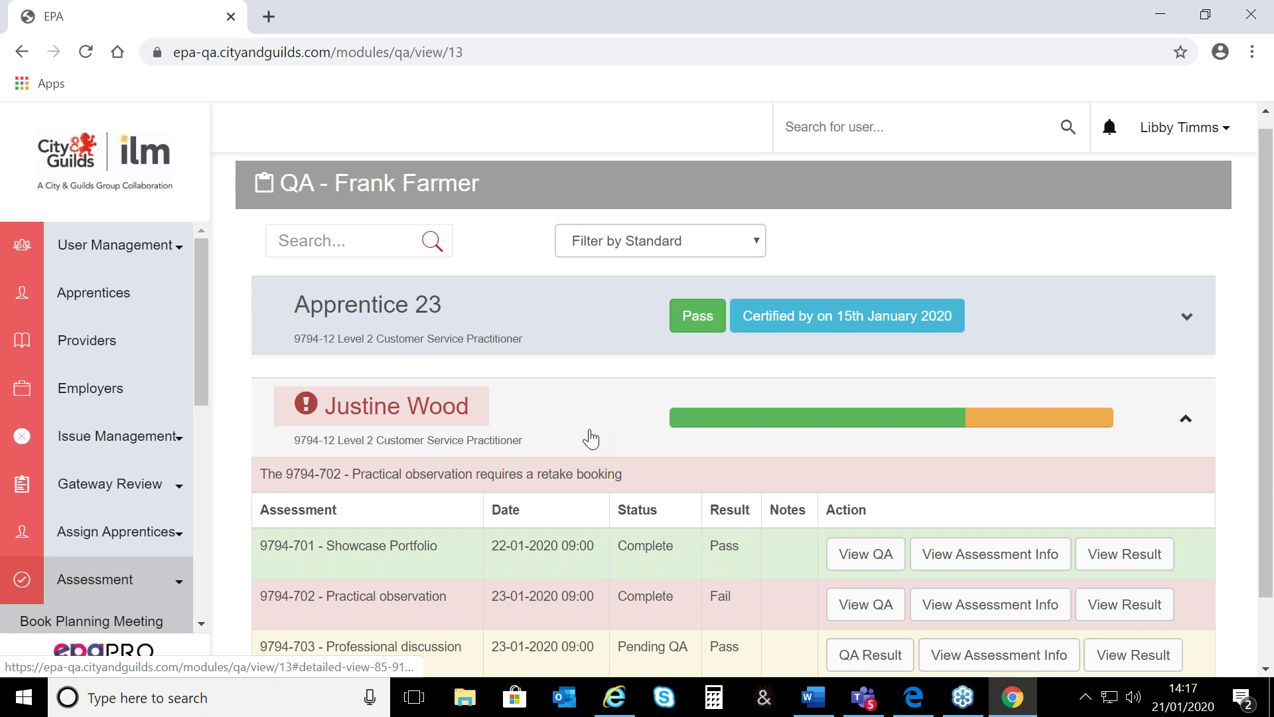
pyautogui.scroll(-1, 432, 468)
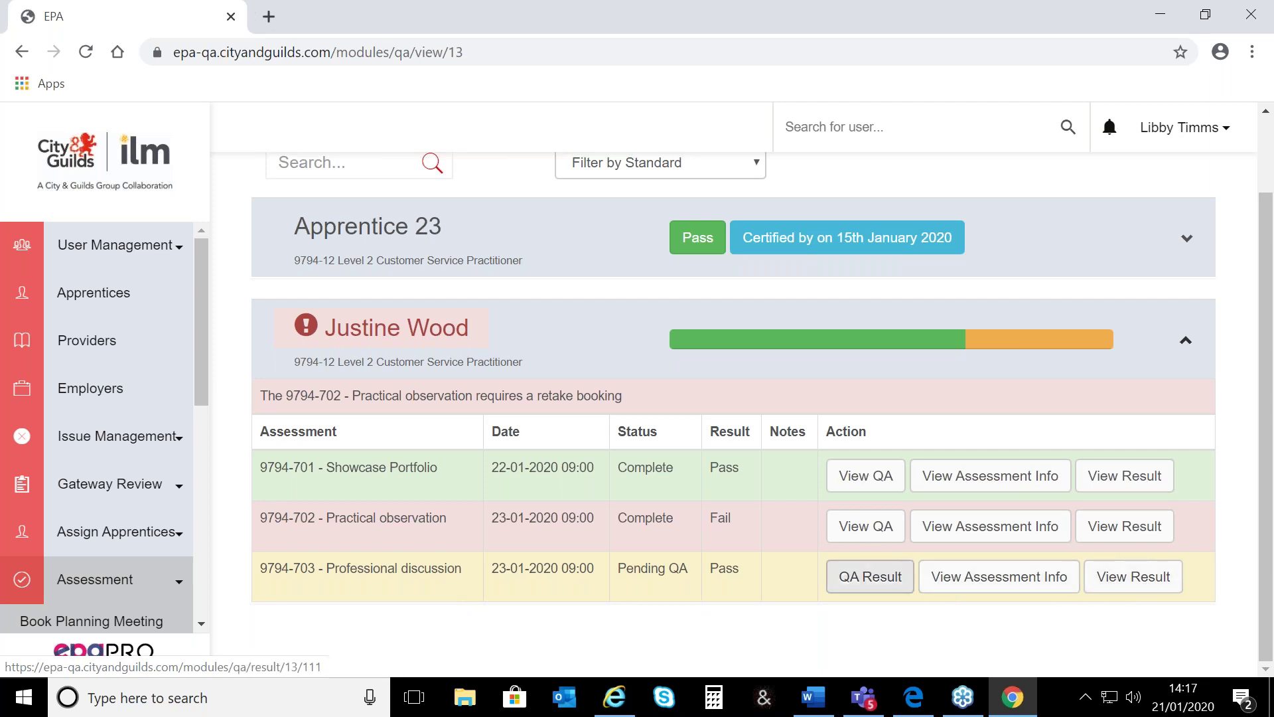
# - QA the Professional discussion with comment 'Qad', name 'Test' and a signature, and publish it
pyautogui.click(870, 576)
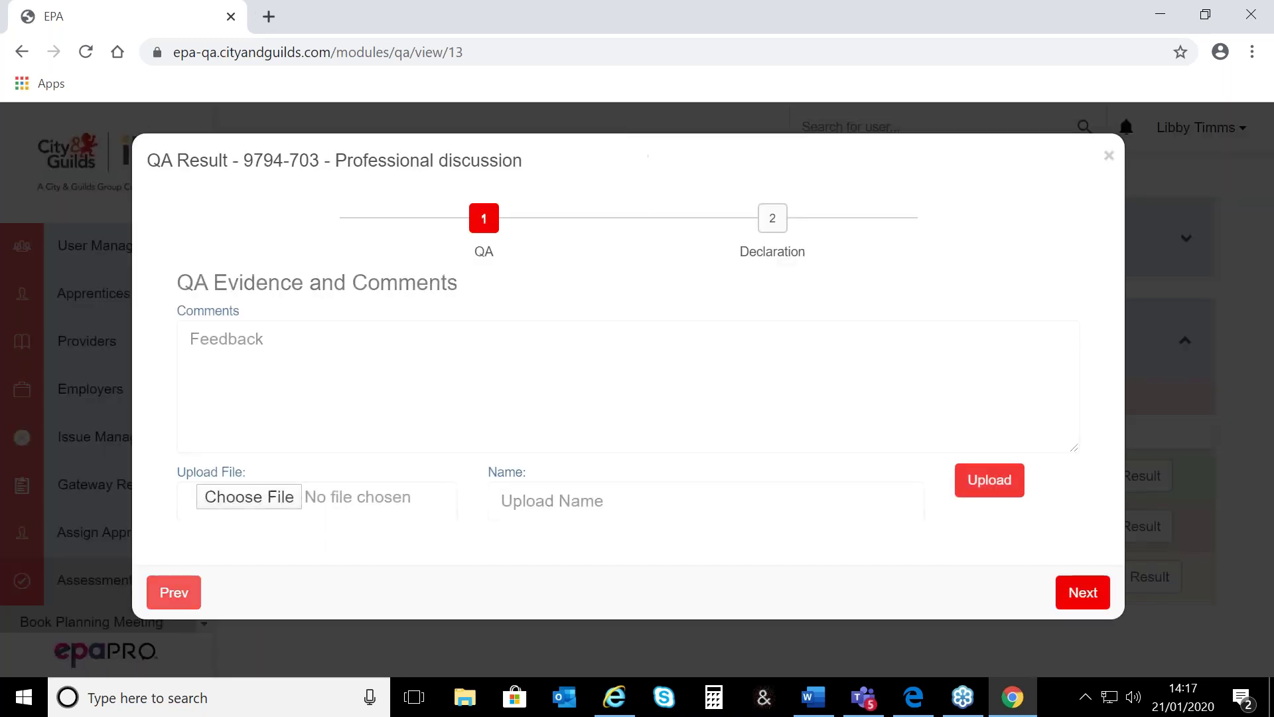
pyautogui.click(218, 342)
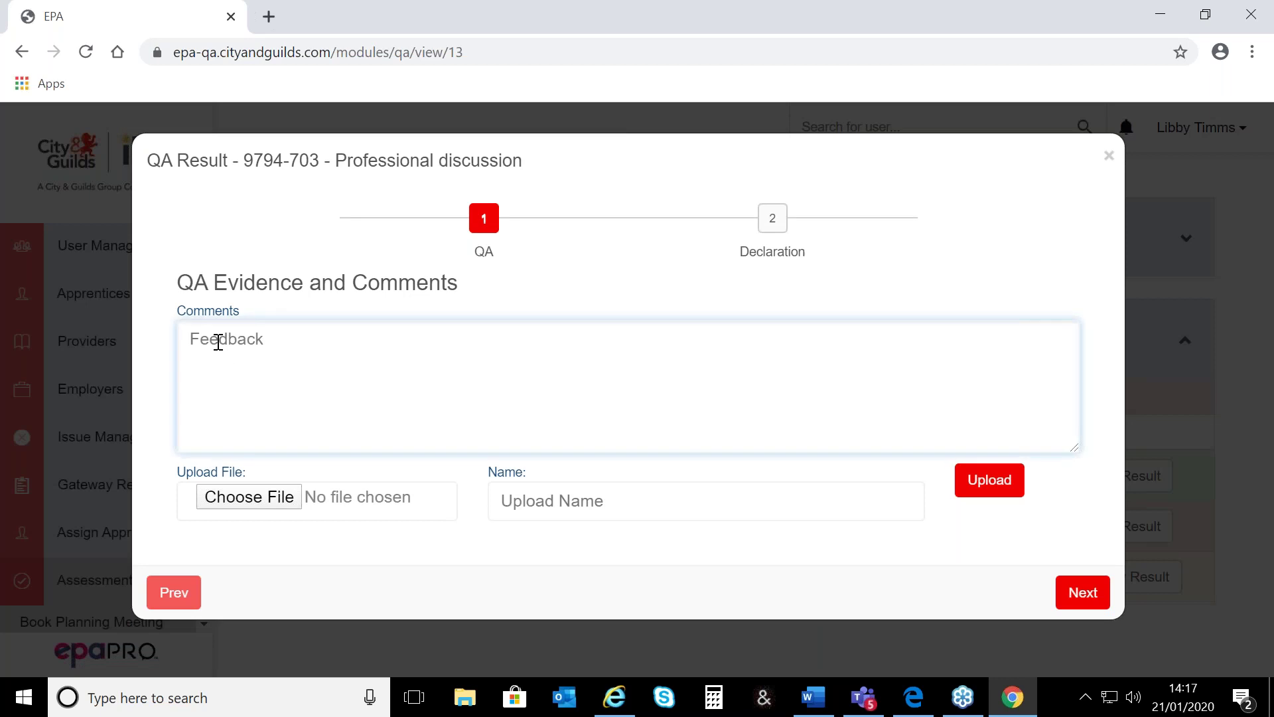
pyautogui.write('Qa')
pyautogui.write('d')
pyautogui.click(1083, 593)
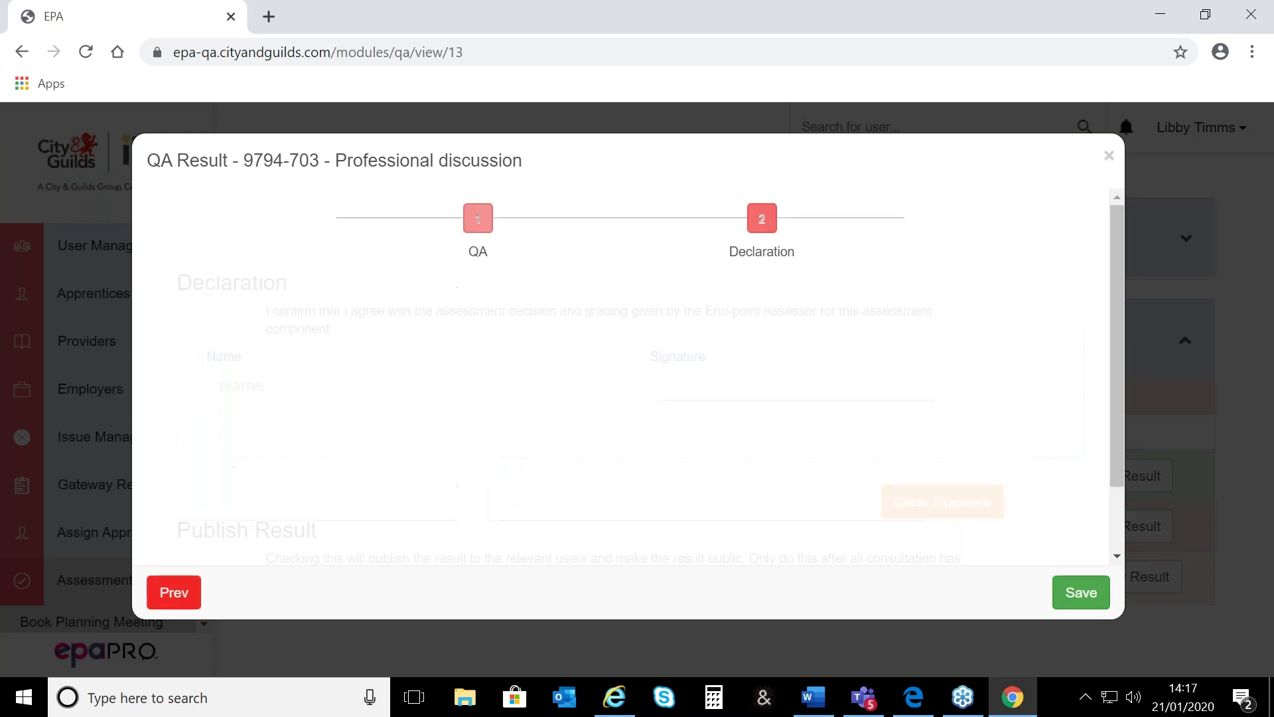
pyautogui.click(258, 375)
pyautogui.write('Test')
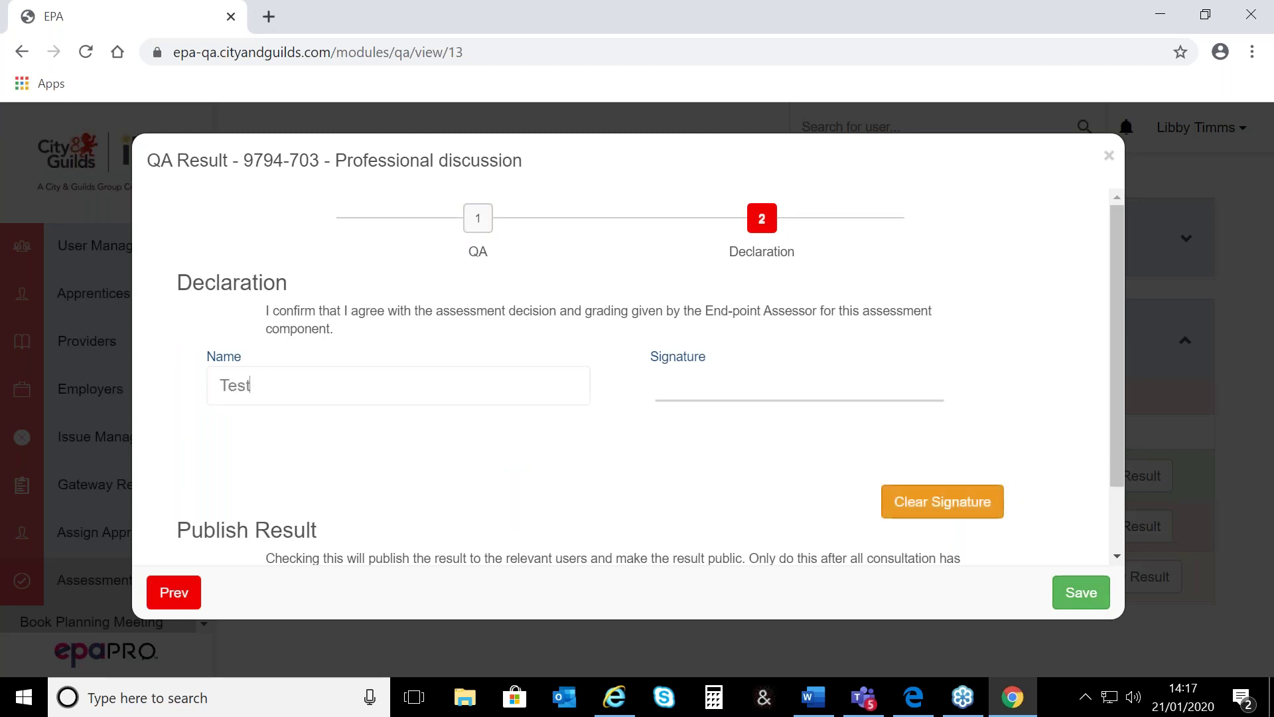
pyautogui.moveTo(829, 408)
pyautogui.mouseDown()
pyautogui.moveTo(826, 366)
pyautogui.moveTo(837, 385)
pyautogui.mouseUp()
pyautogui.moveTo(747, 372); pyautogui.dragTo(748, 391)
pyautogui.scroll(-2, 1004, 546)
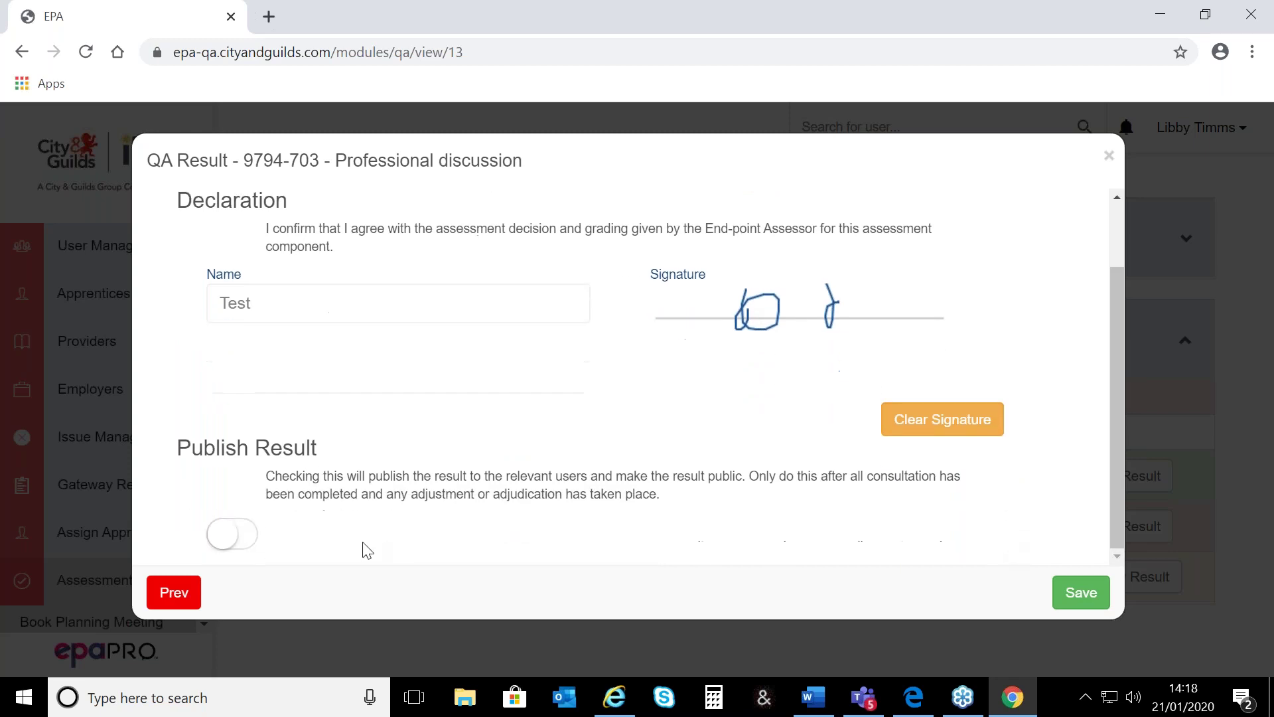
pyautogui.click(245, 535)
pyautogui.click(247, 536)
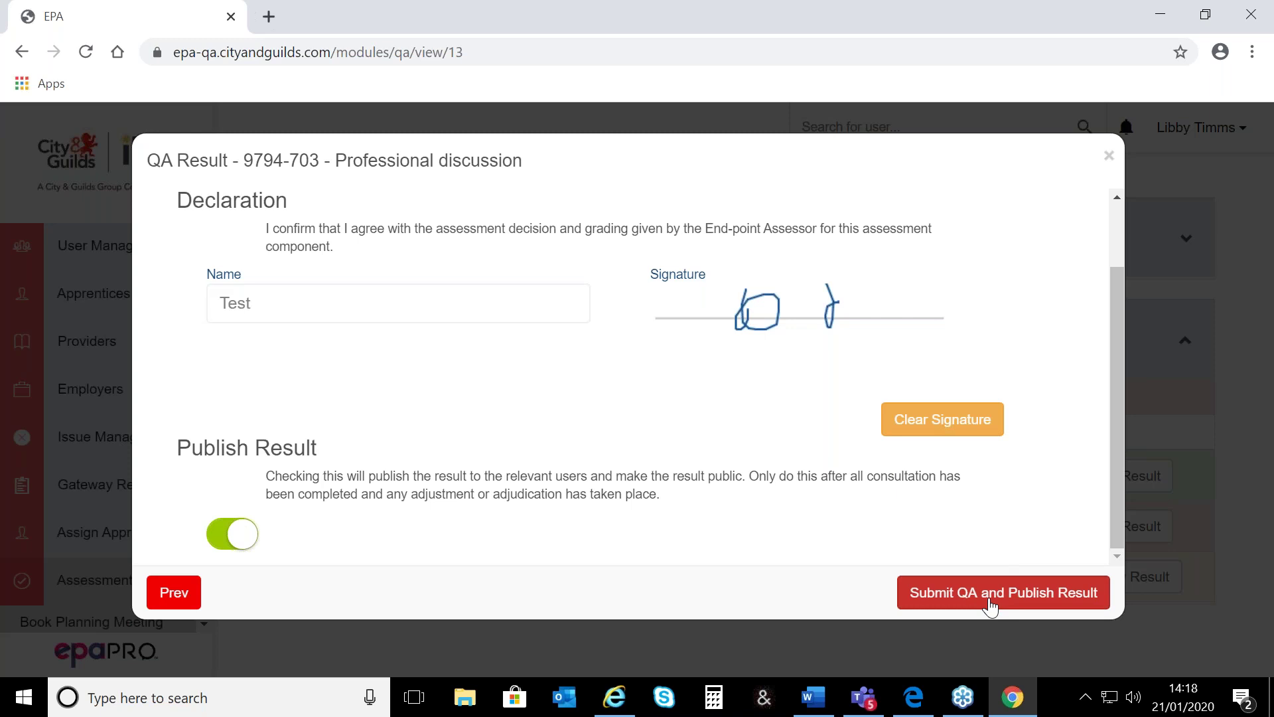
pyautogui.click(990, 606)
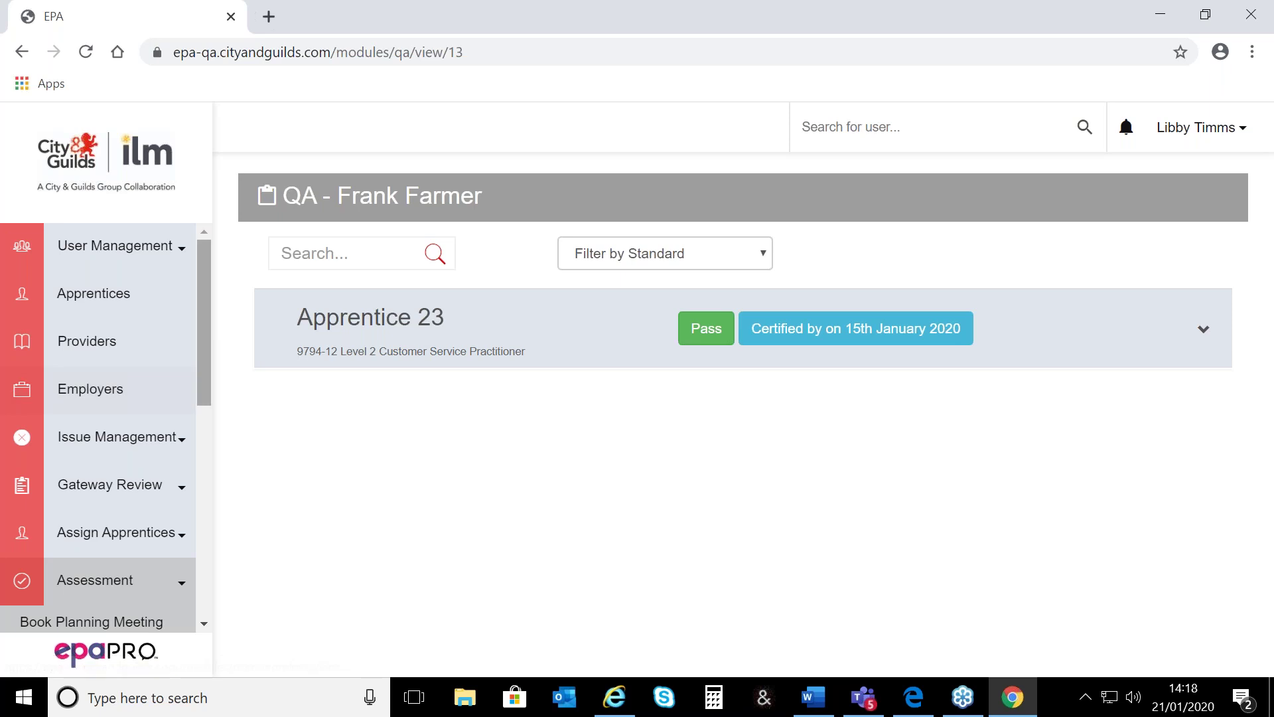
# - Log in as the end-point assessor from User Management > EPAs
pyautogui.scroll(-4, 133, 431)
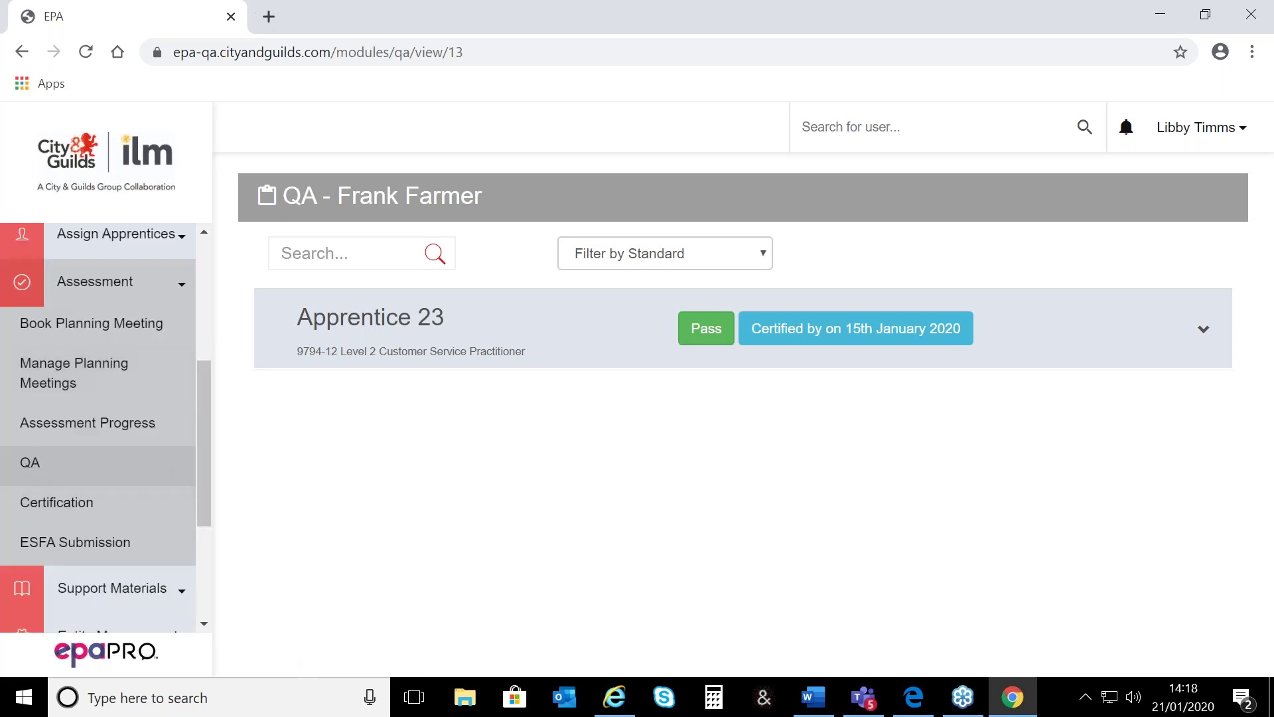
pyautogui.scroll(4, 201, 380)
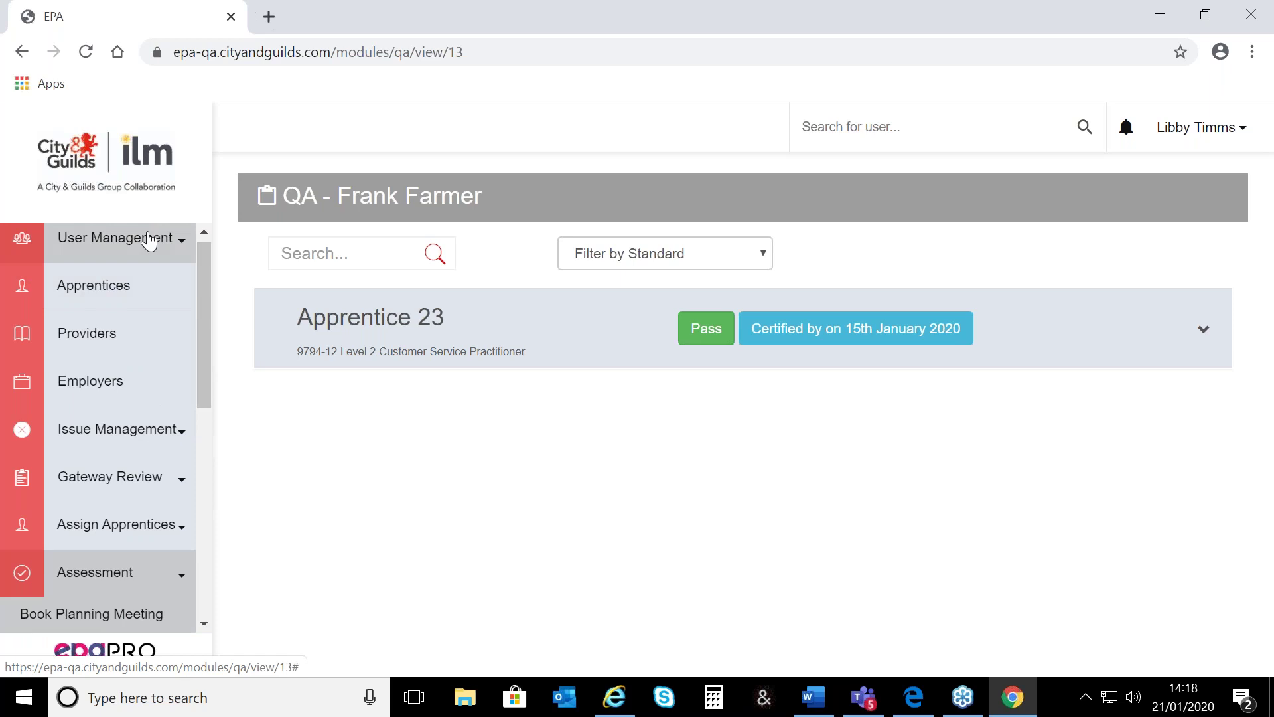
pyautogui.click(149, 241)
pyautogui.click(49, 359)
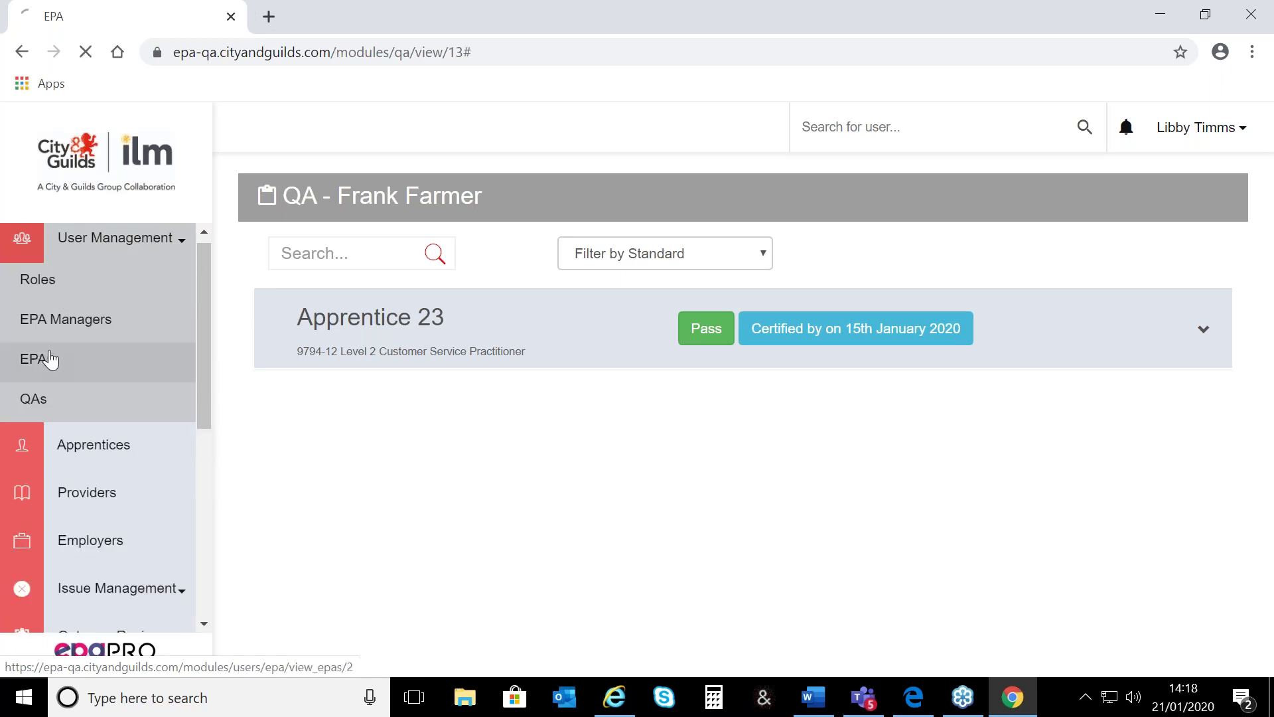
pyautogui.click(1053, 402)
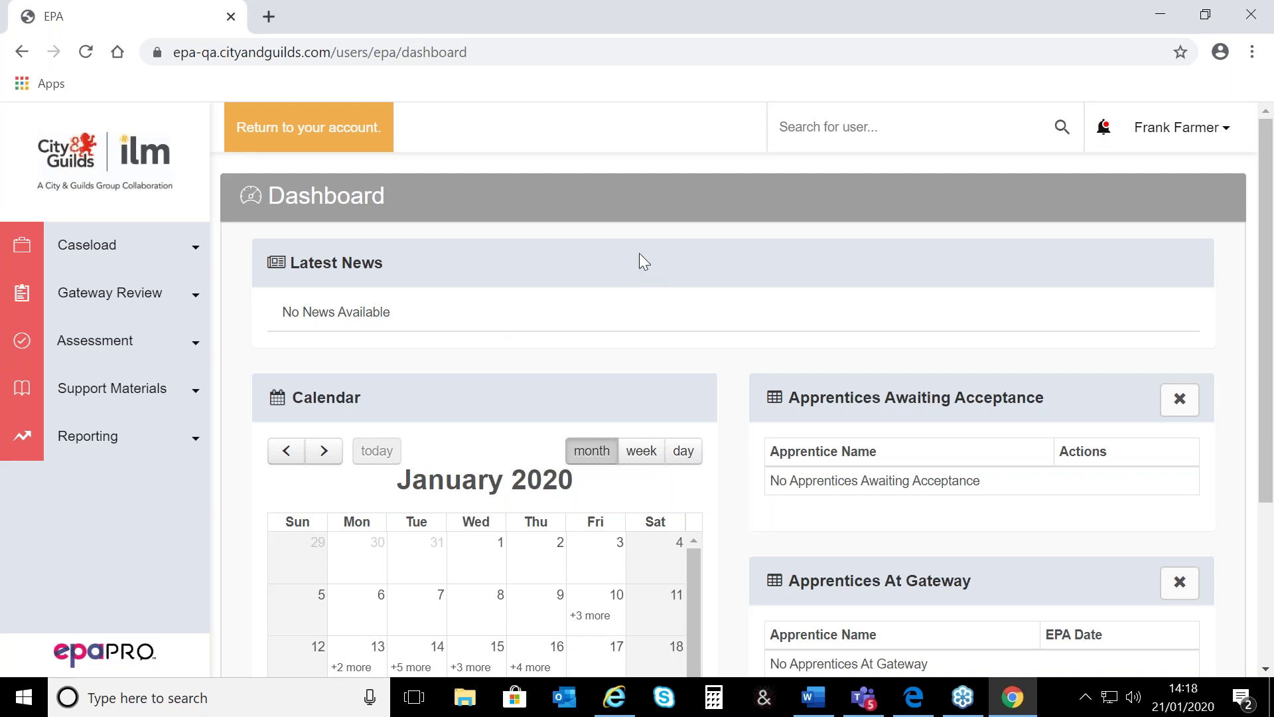
# - In Assessment Progress, clear the status filter, search for the apprentice by name, and expand their card
pyautogui.click(96, 346)
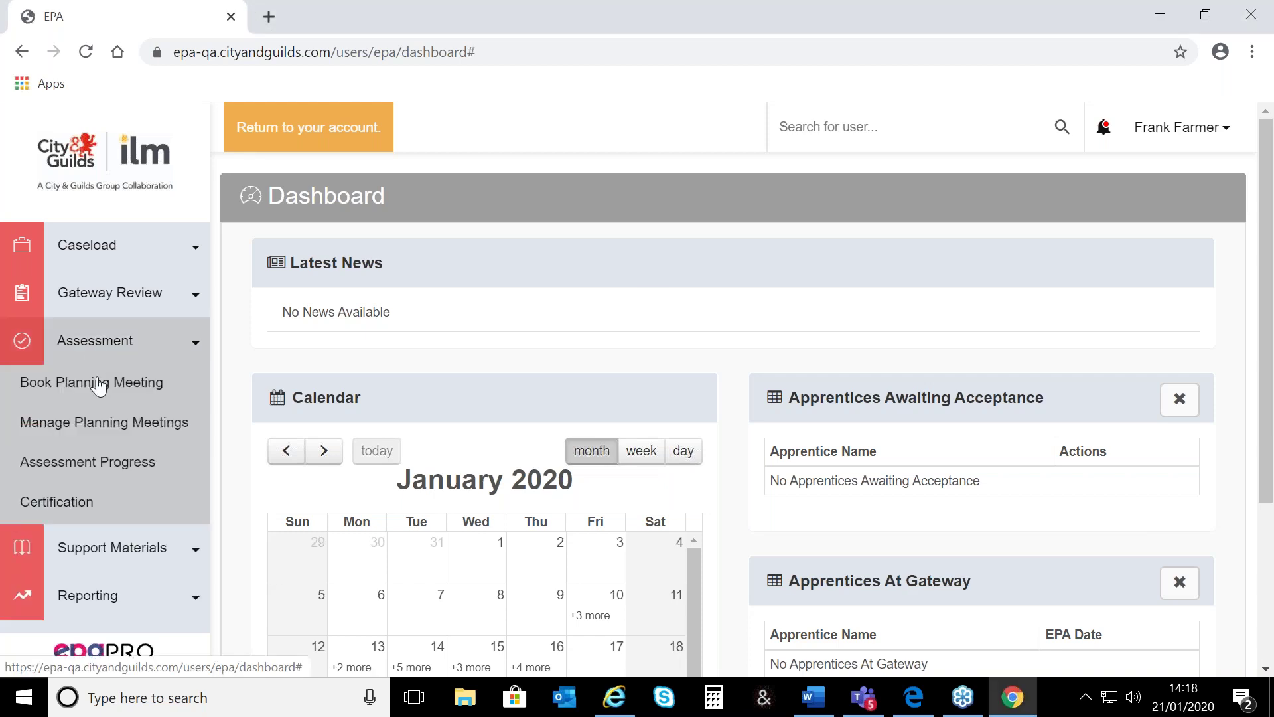
pyautogui.click(86, 463)
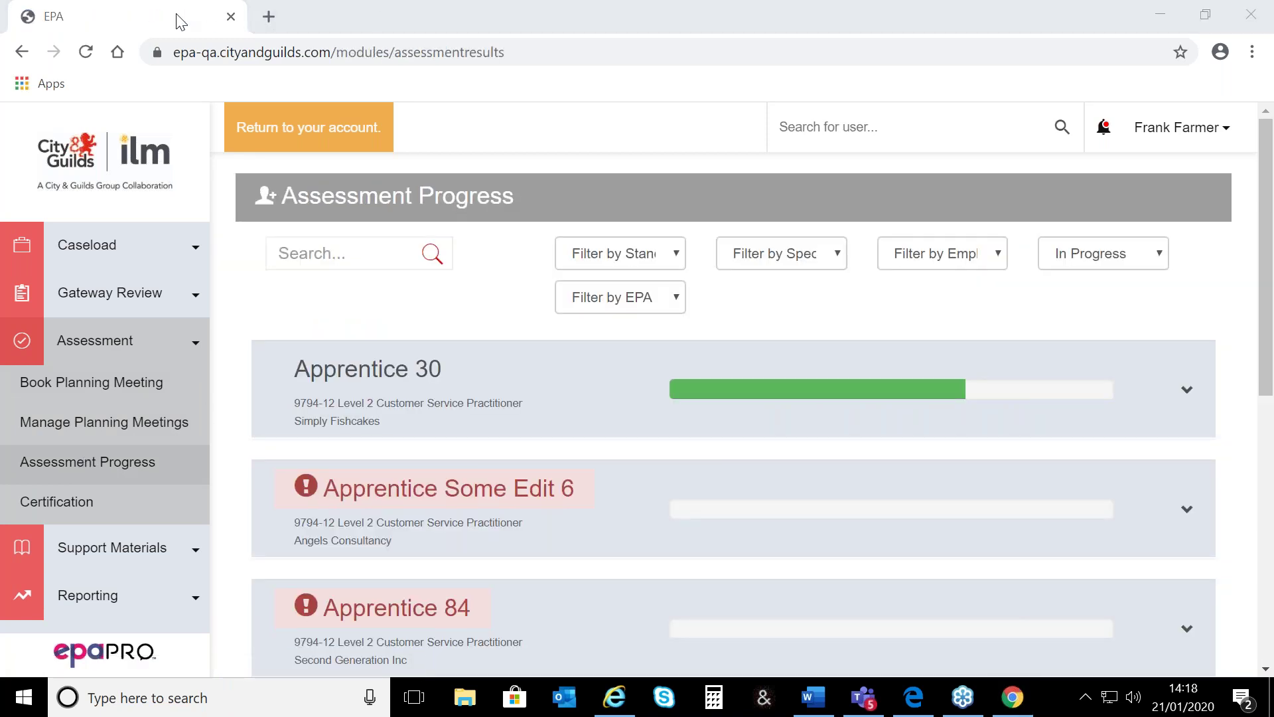
pyautogui.click(1093, 252)
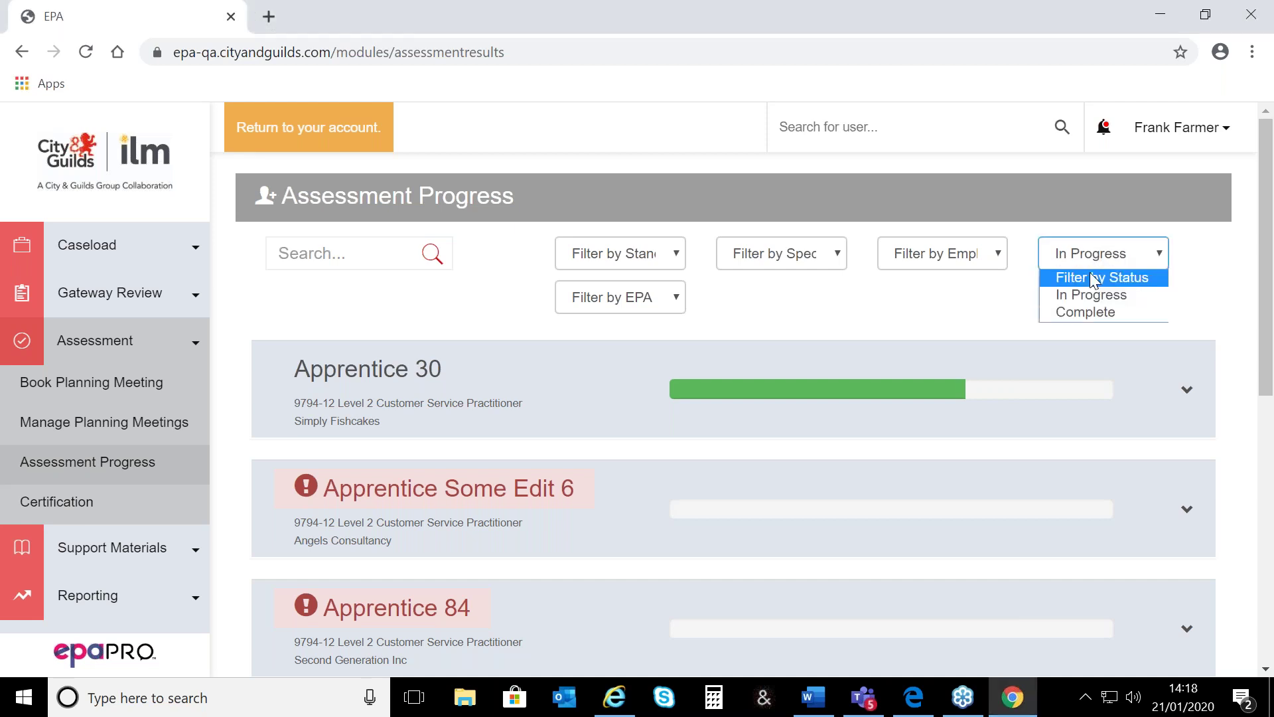
pyautogui.click(1094, 277)
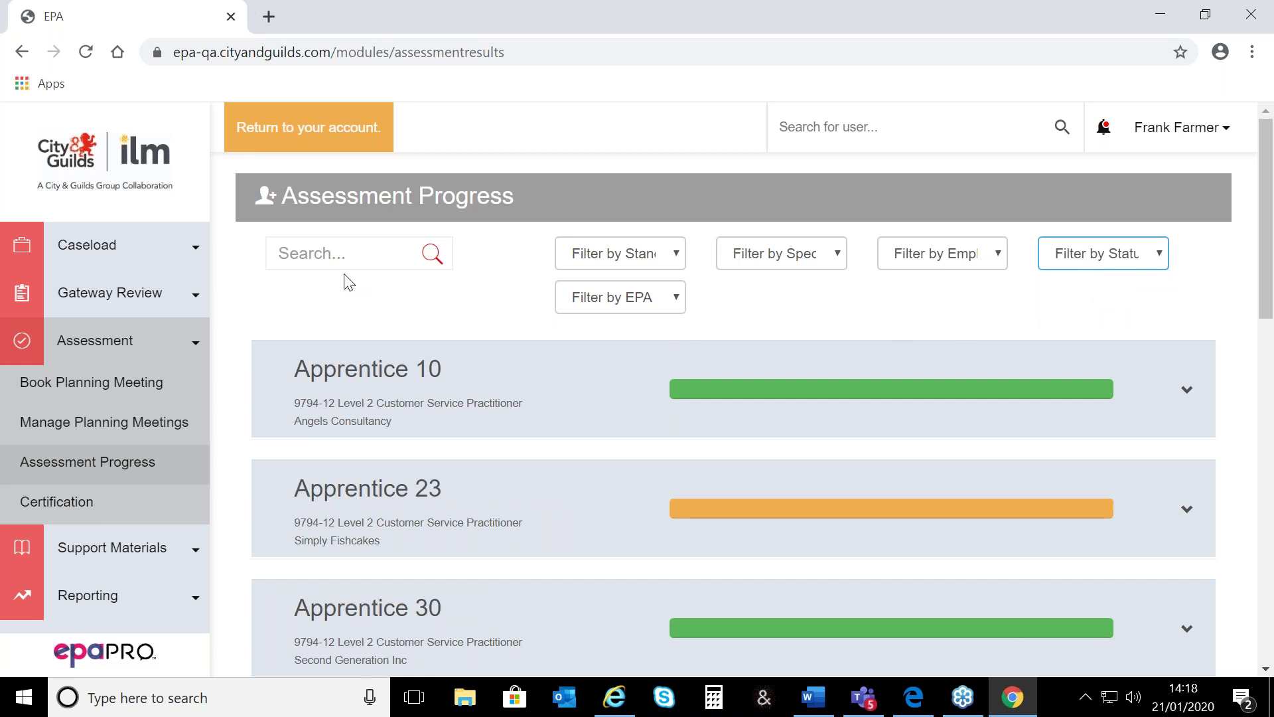
pyautogui.click(307, 254)
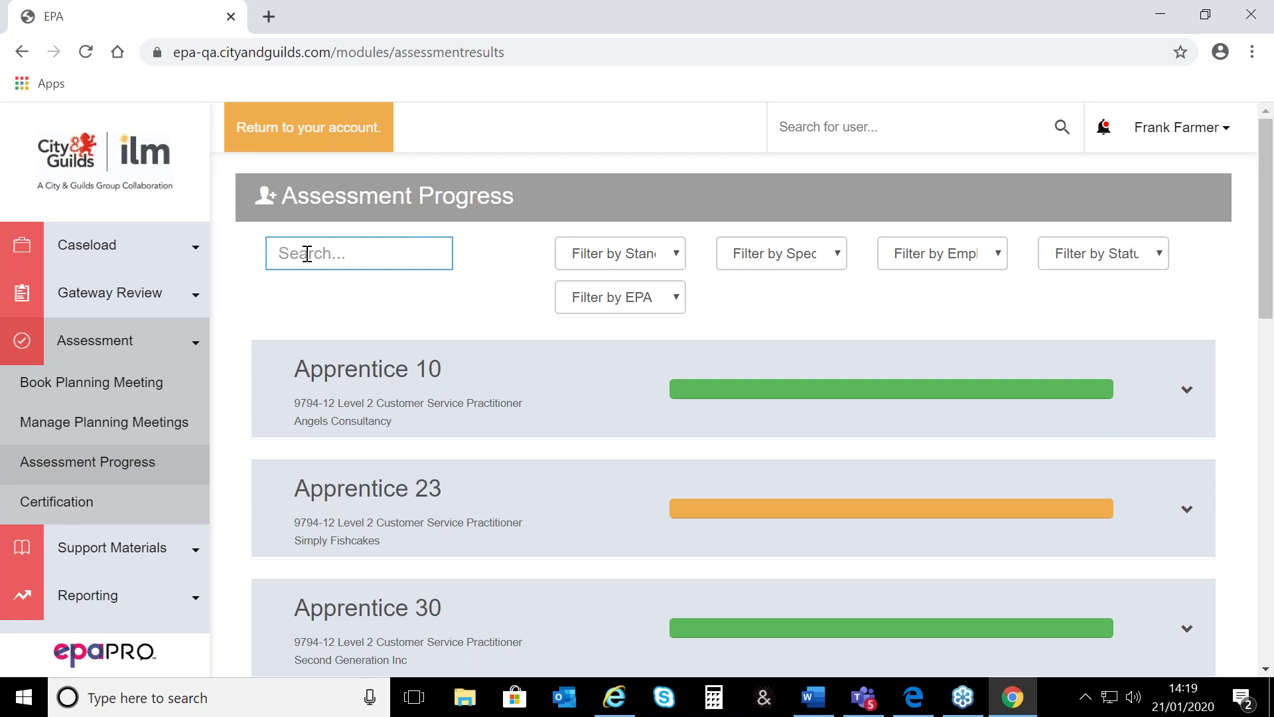
pyautogui.write('justi')
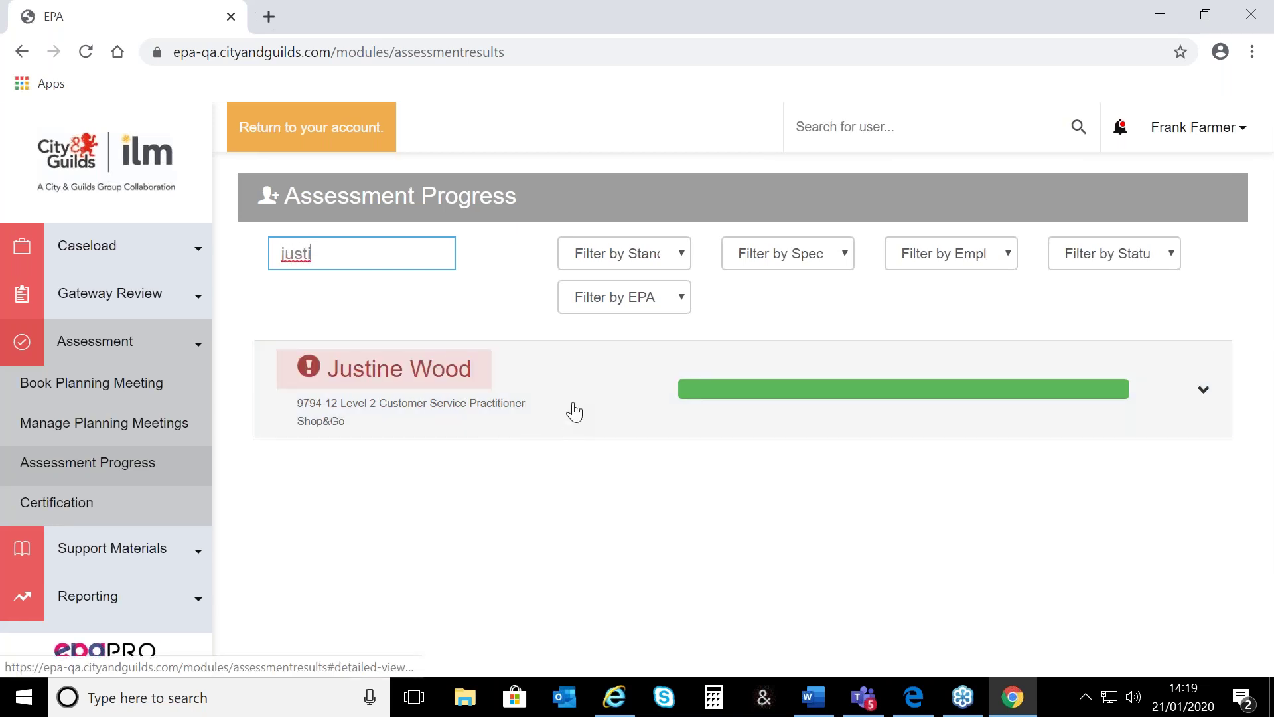
pyautogui.click(572, 410)
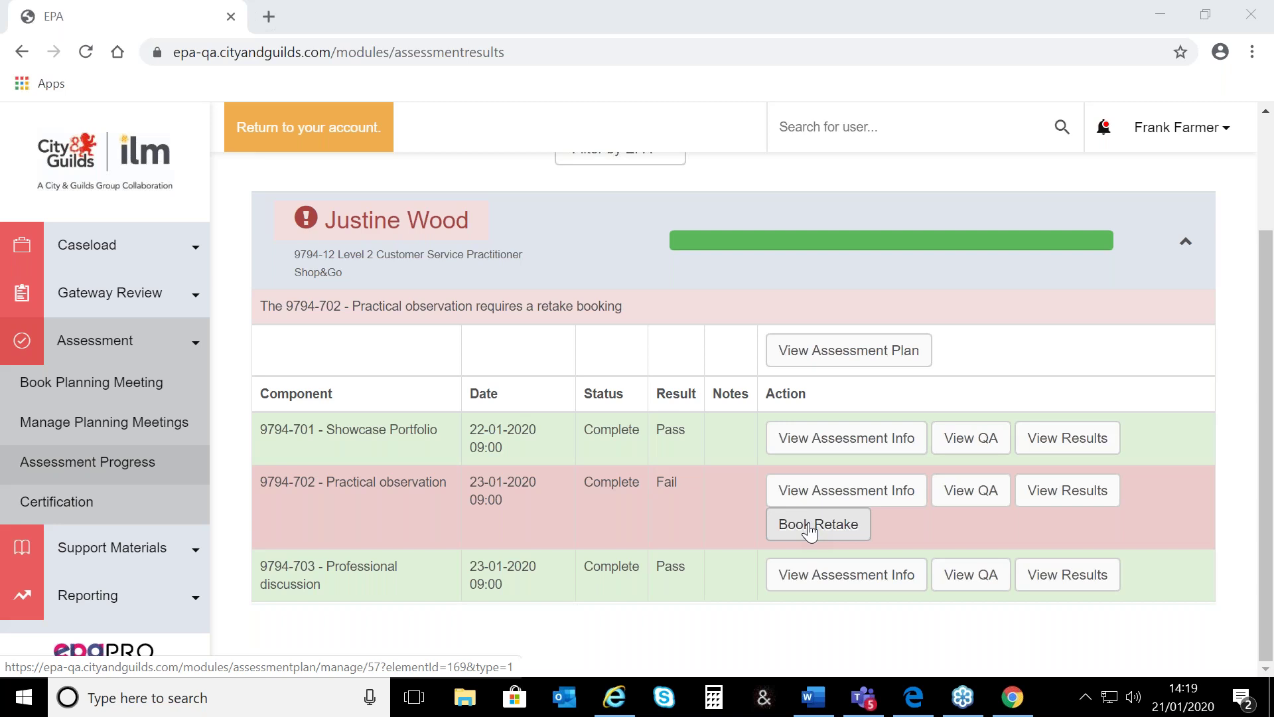
# - Book the Practical observation retake for 29/01/2020 at 10:00 and proceed to Assessment Details
pyautogui.click(810, 529)
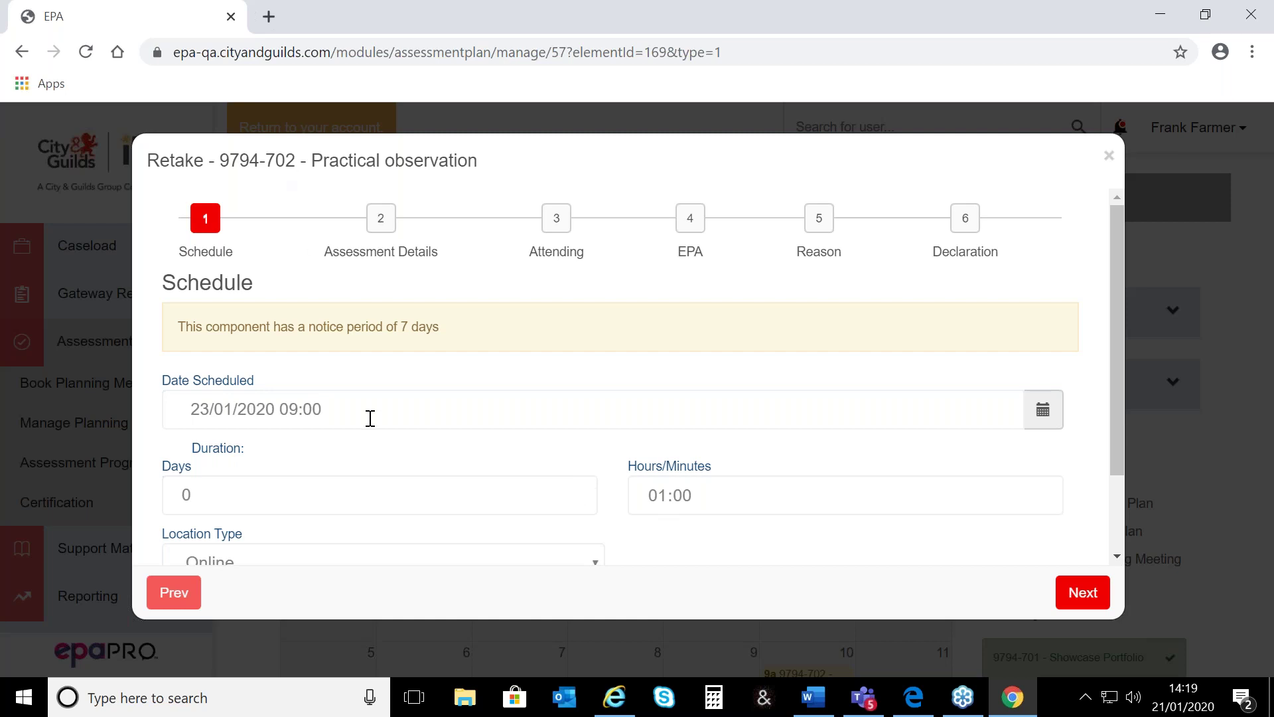
pyautogui.click(217, 408)
pyautogui.scroll(-3, 282, 495)
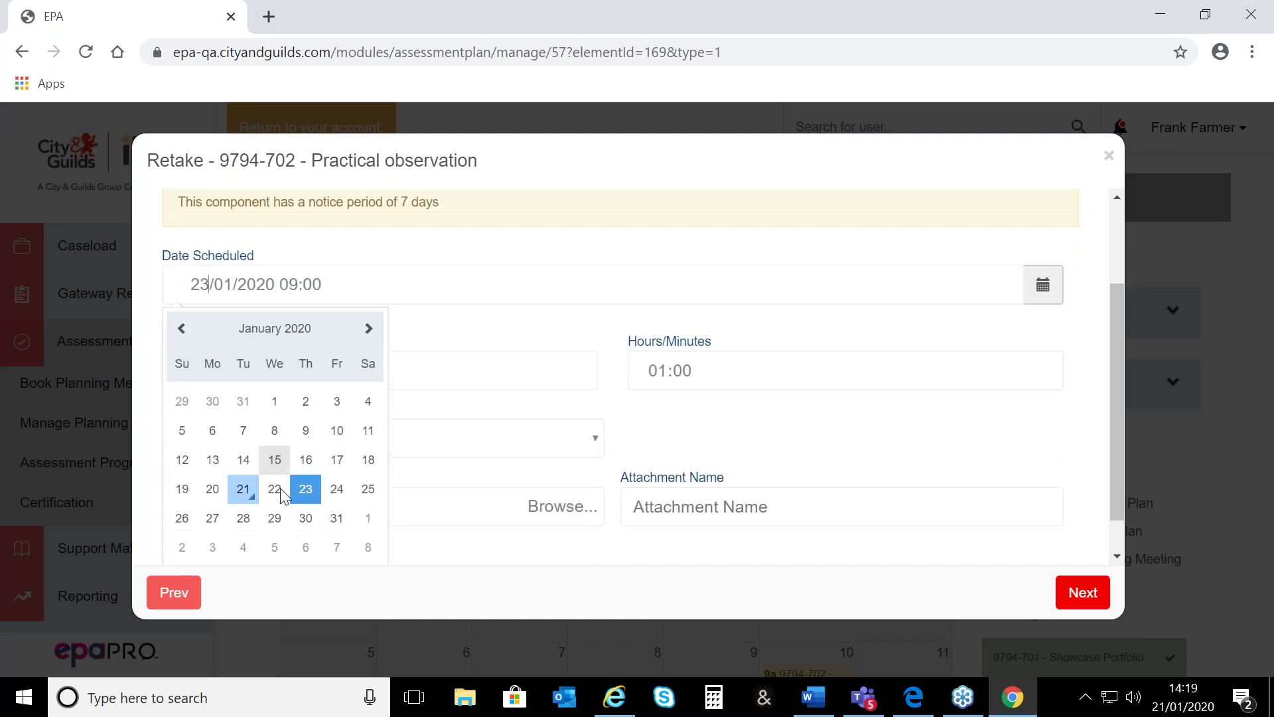
pyautogui.click(270, 475)
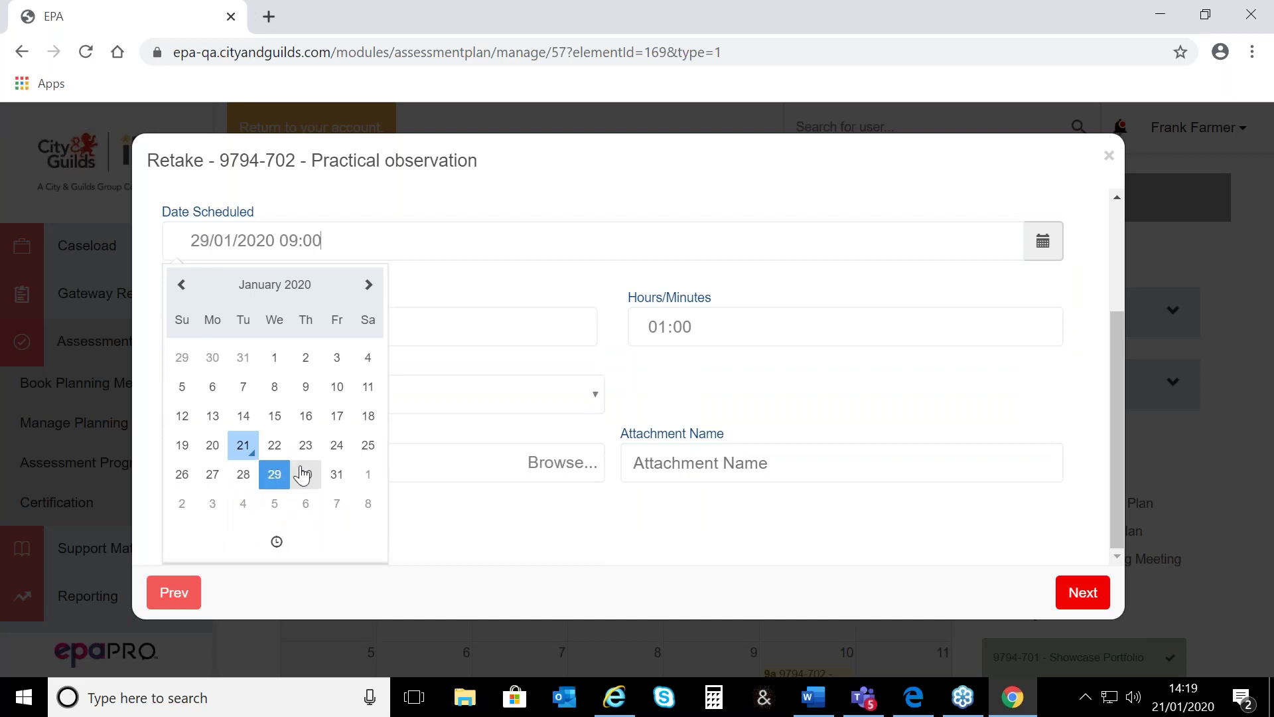
pyautogui.click(276, 541)
pyautogui.click(205, 373)
pyautogui.click(464, 324)
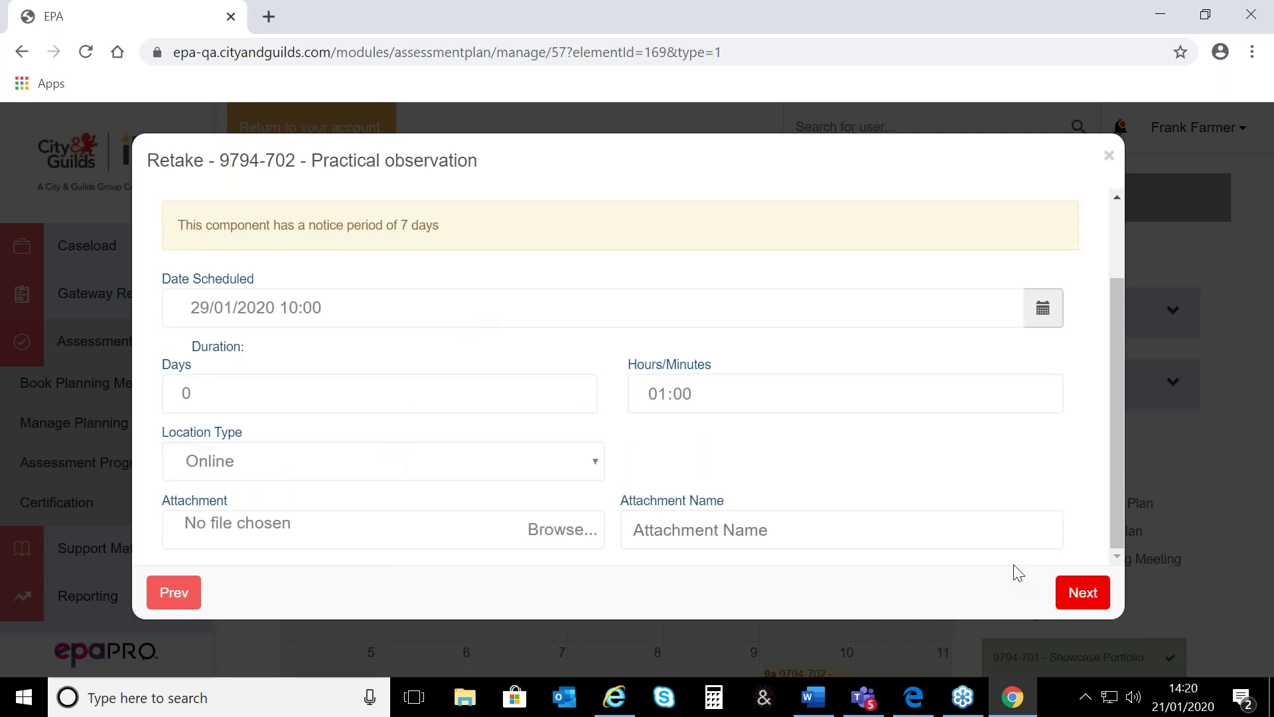
pyautogui.click(1073, 603)
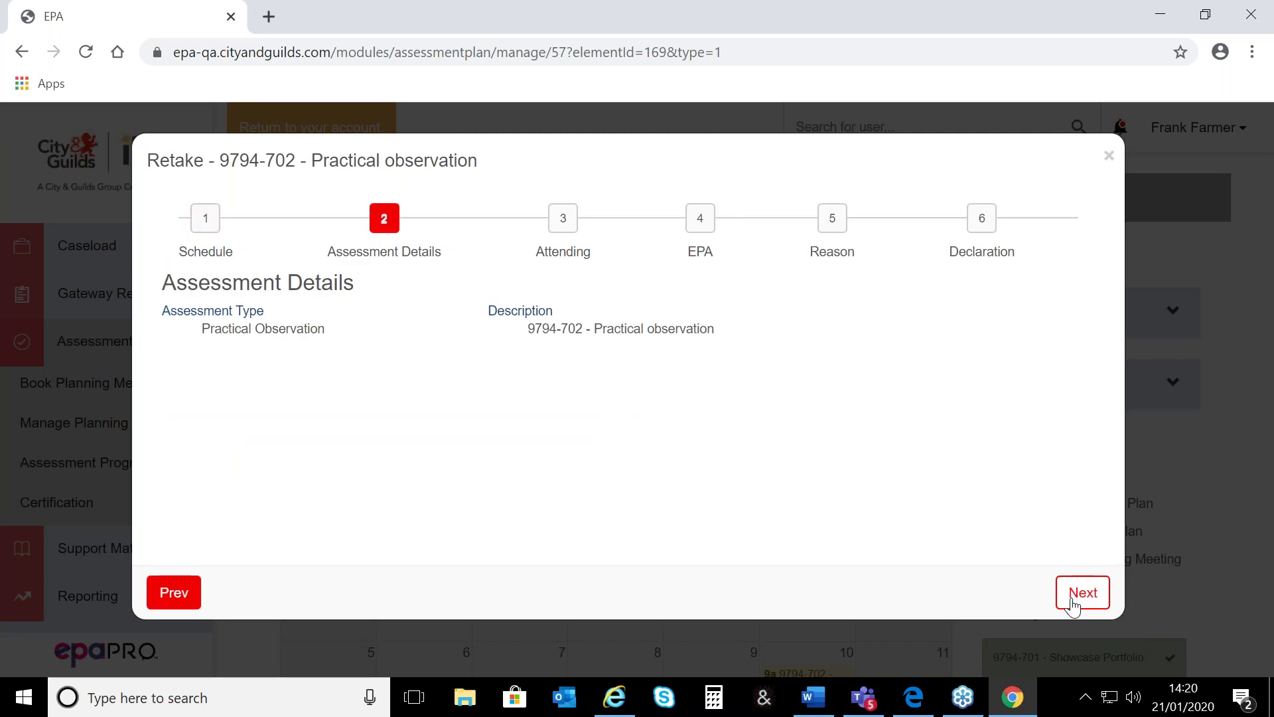
# - Advance through Attending and EPA to the Reason step, enter 'retake' as the reason, and continue
pyautogui.click(1091, 596)
pyautogui.click(1091, 596)
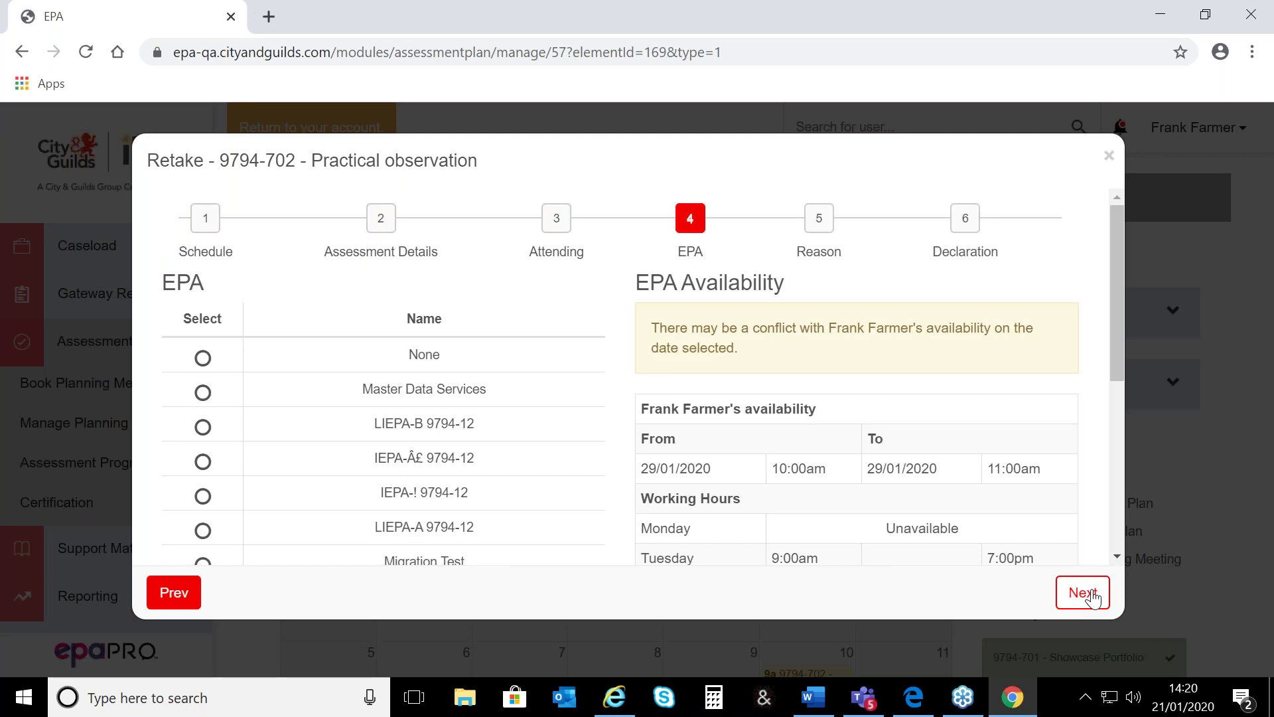
pyautogui.scroll(-5, 927, 511)
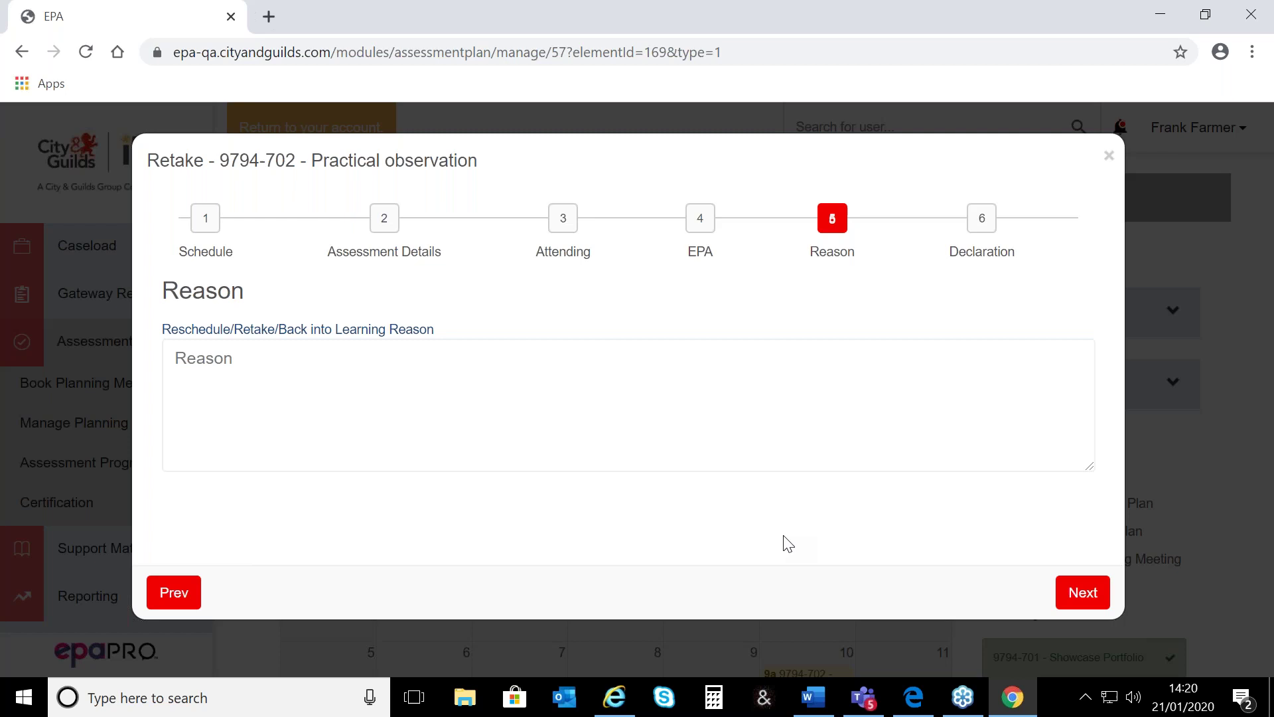
pyautogui.click(193, 343)
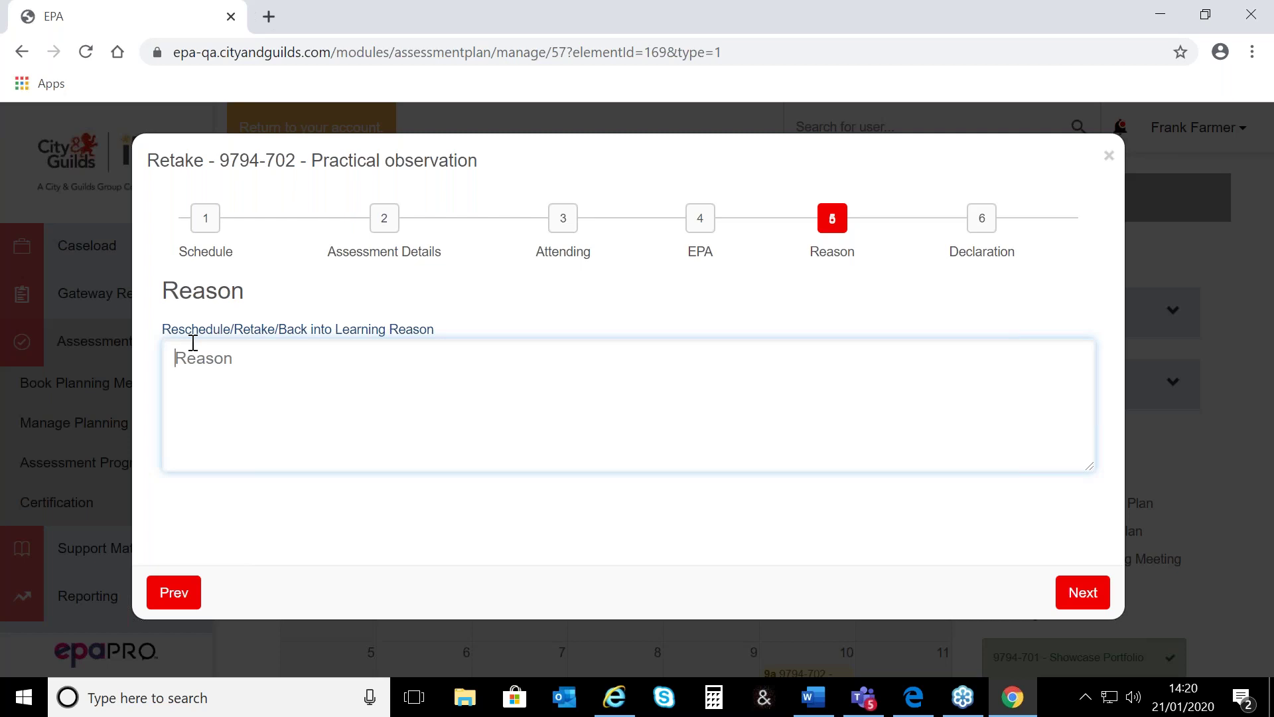
pyautogui.write('retake')
pyautogui.click(1080, 592)
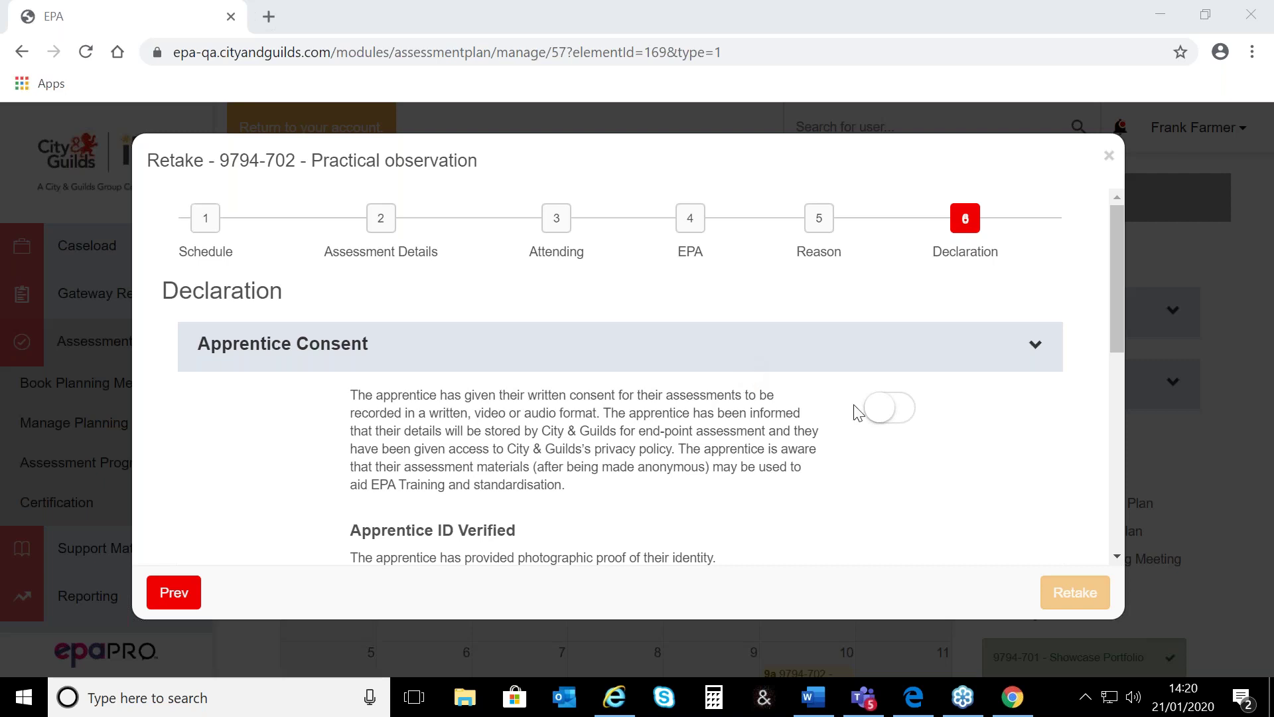
# - Turn on the Apprentice Consent and Awarding Organisation declarations and submit the Practical observation retake
pyautogui.click(915, 415)
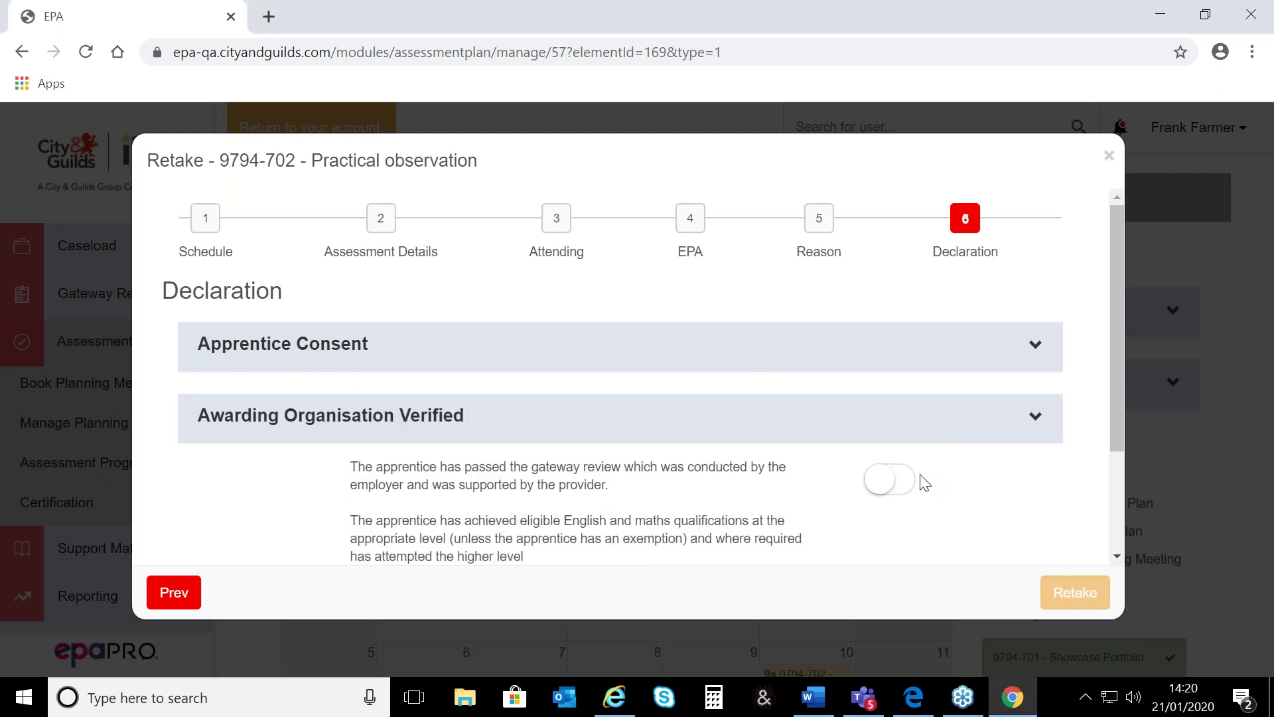
pyautogui.click(910, 492)
pyautogui.scroll(-3, 723, 554)
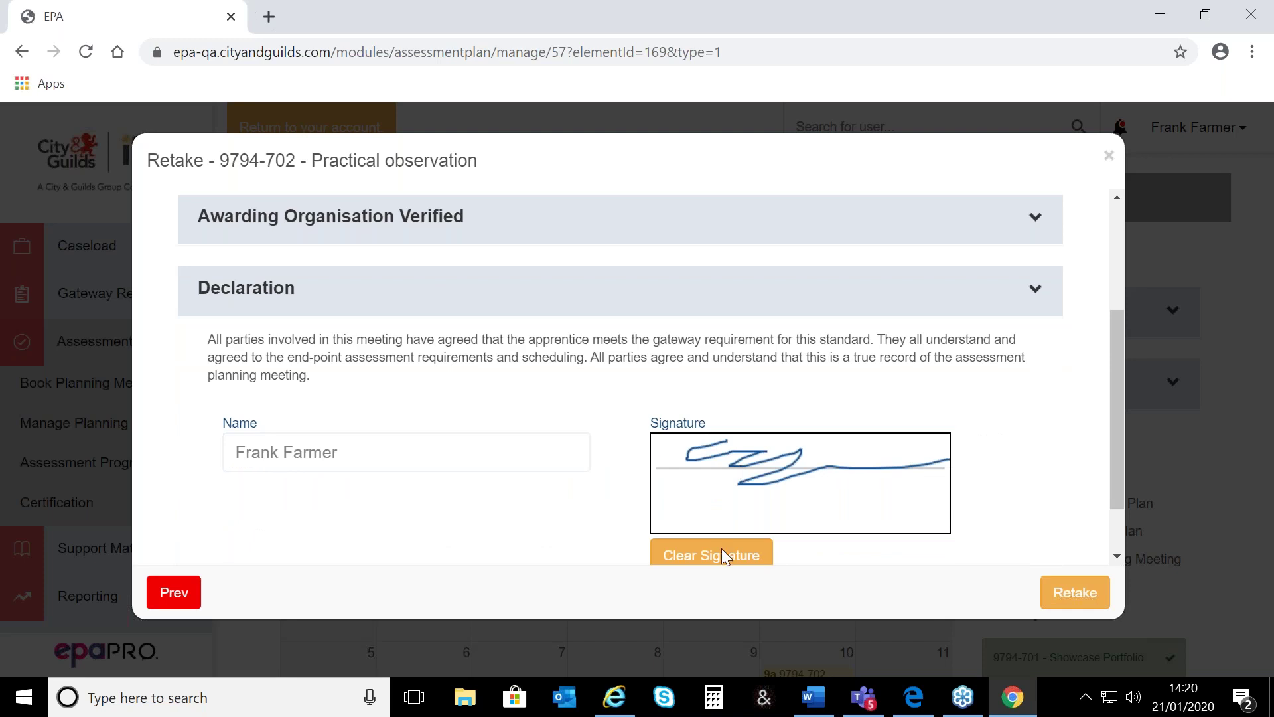
pyautogui.scroll(-1, 804, 492)
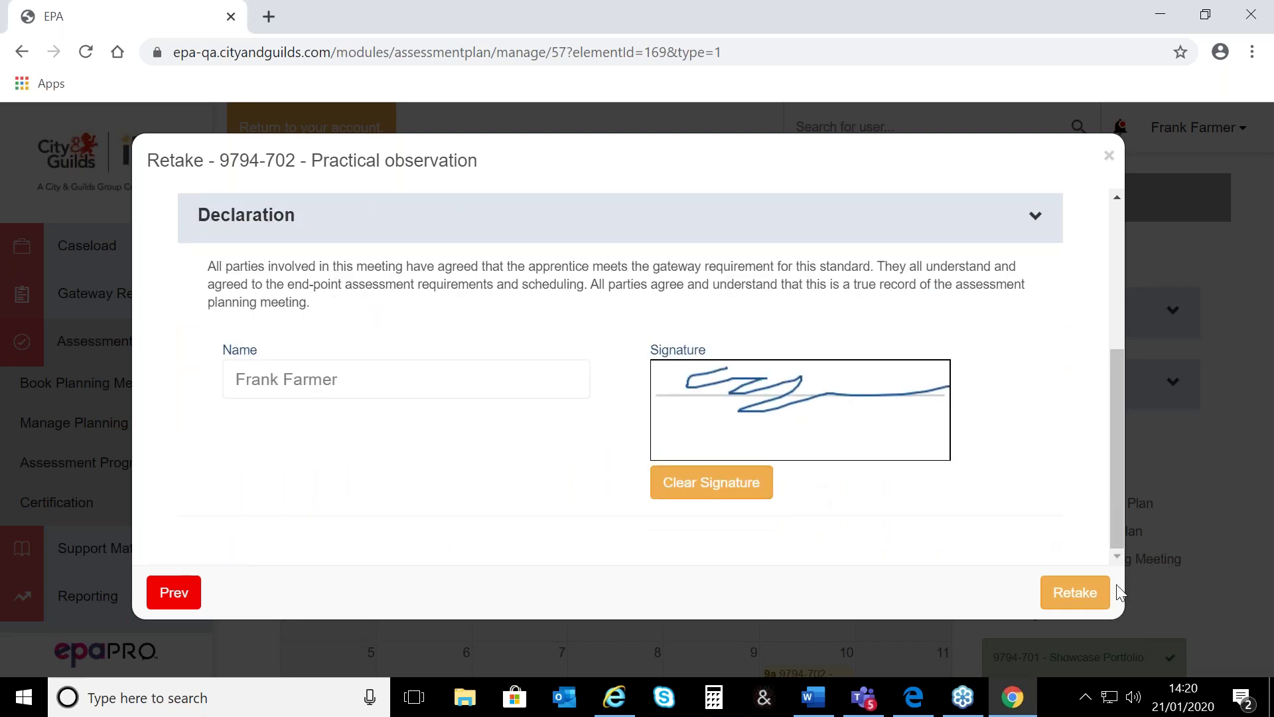
pyautogui.click(1080, 602)
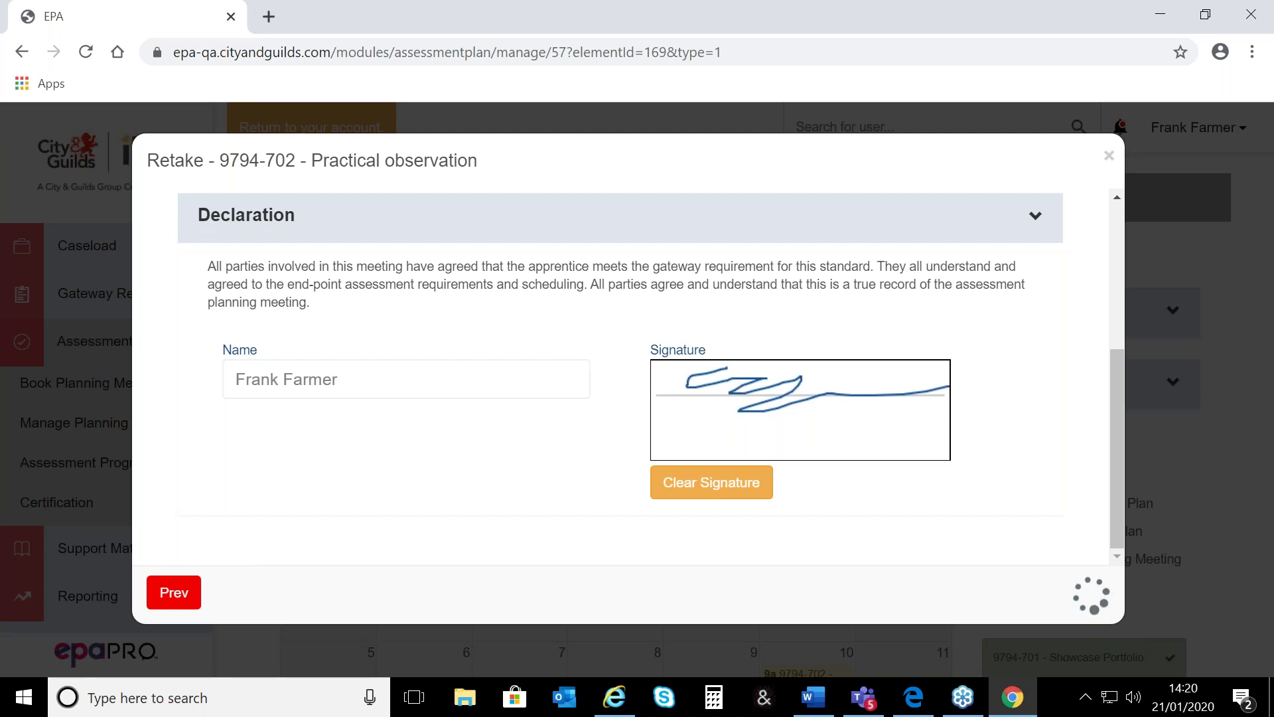
pyautogui.scroll(-3, 754, 398)
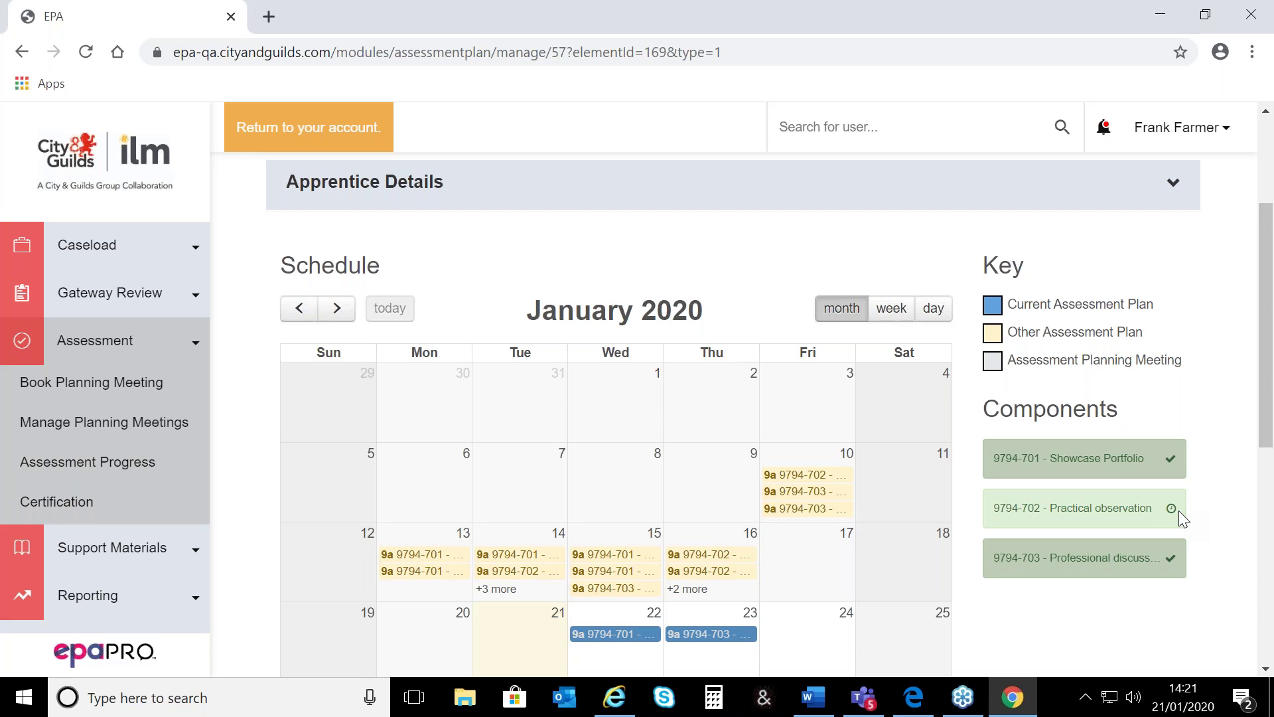
# - Present the PowerPoint slide show from slide 49, 'Re-scheduling the Assessment date of a component'
pyautogui.scroll(-1, 1179, 511)
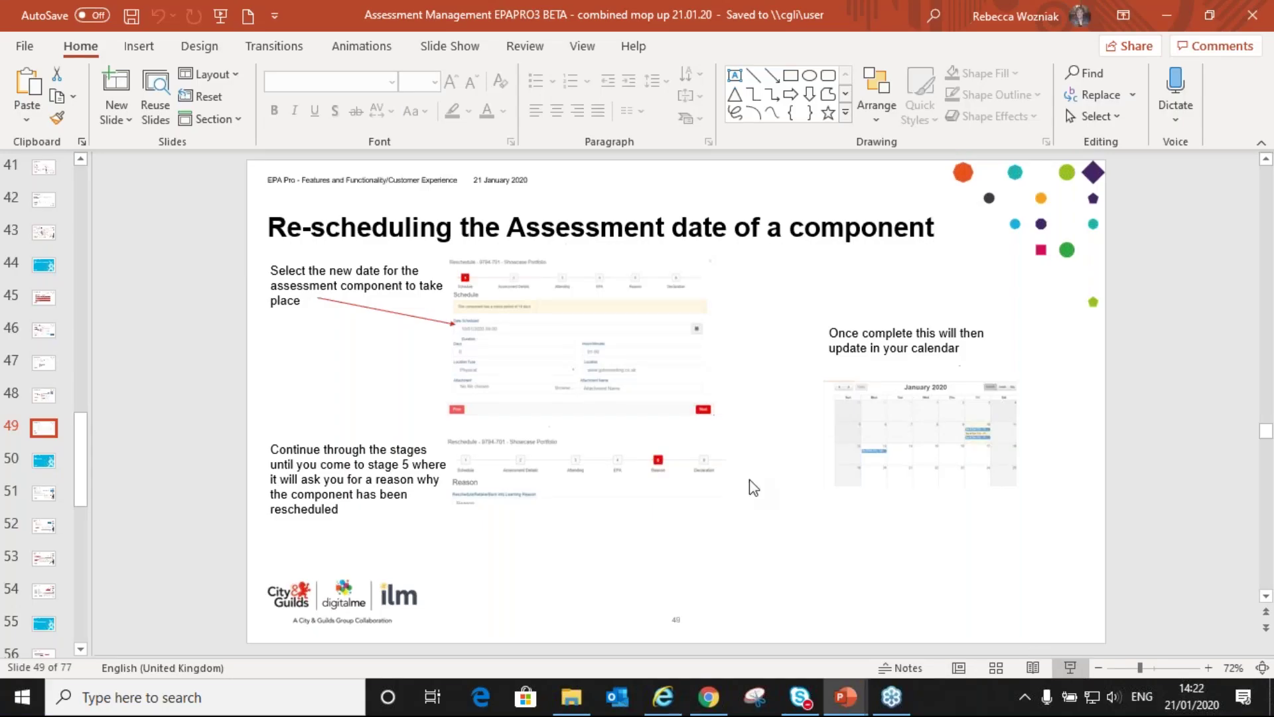
pyautogui.hotkey('shift', 'F5')
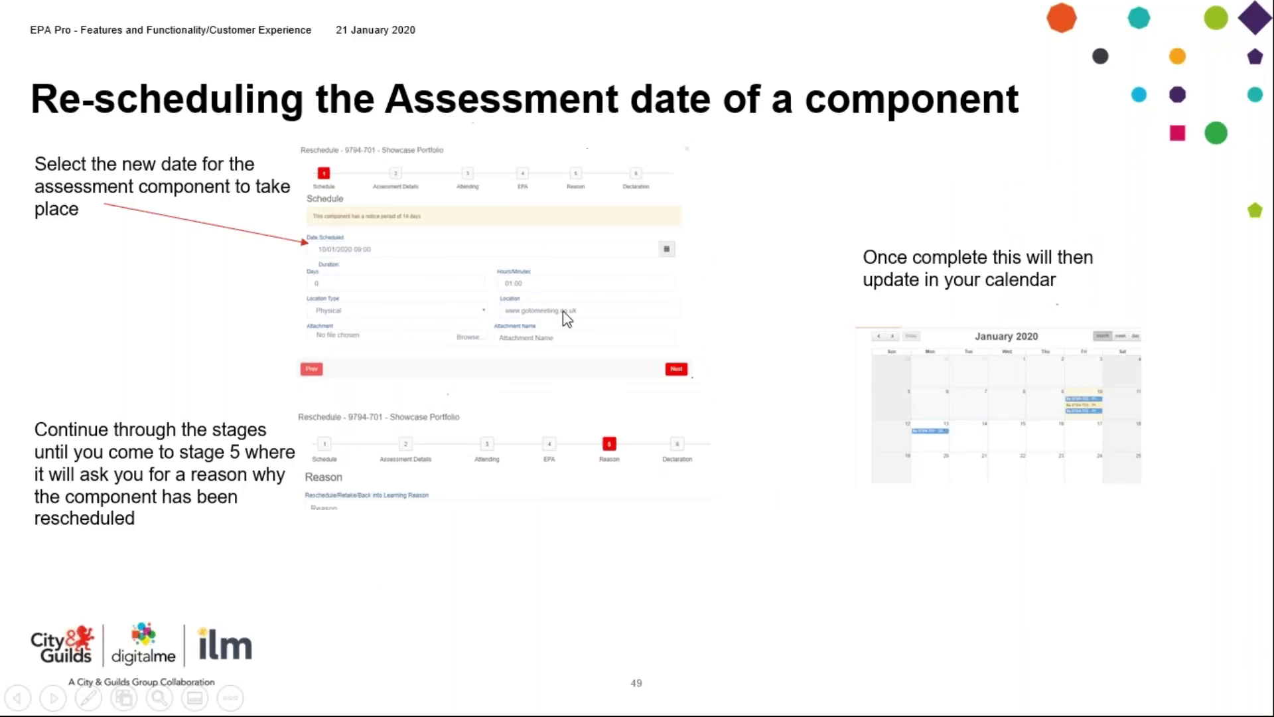
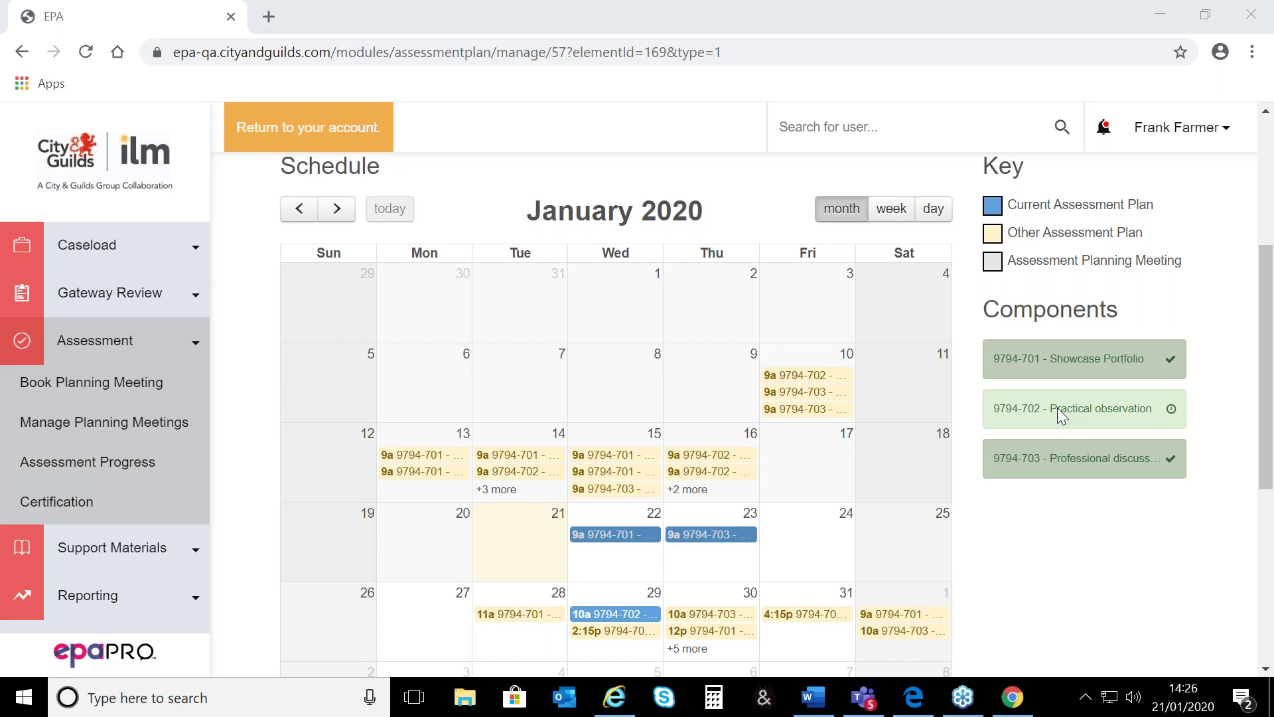
# - Go to Assessment Progress from the dashboard and clear the old search text
pyautogui.click(96, 160)
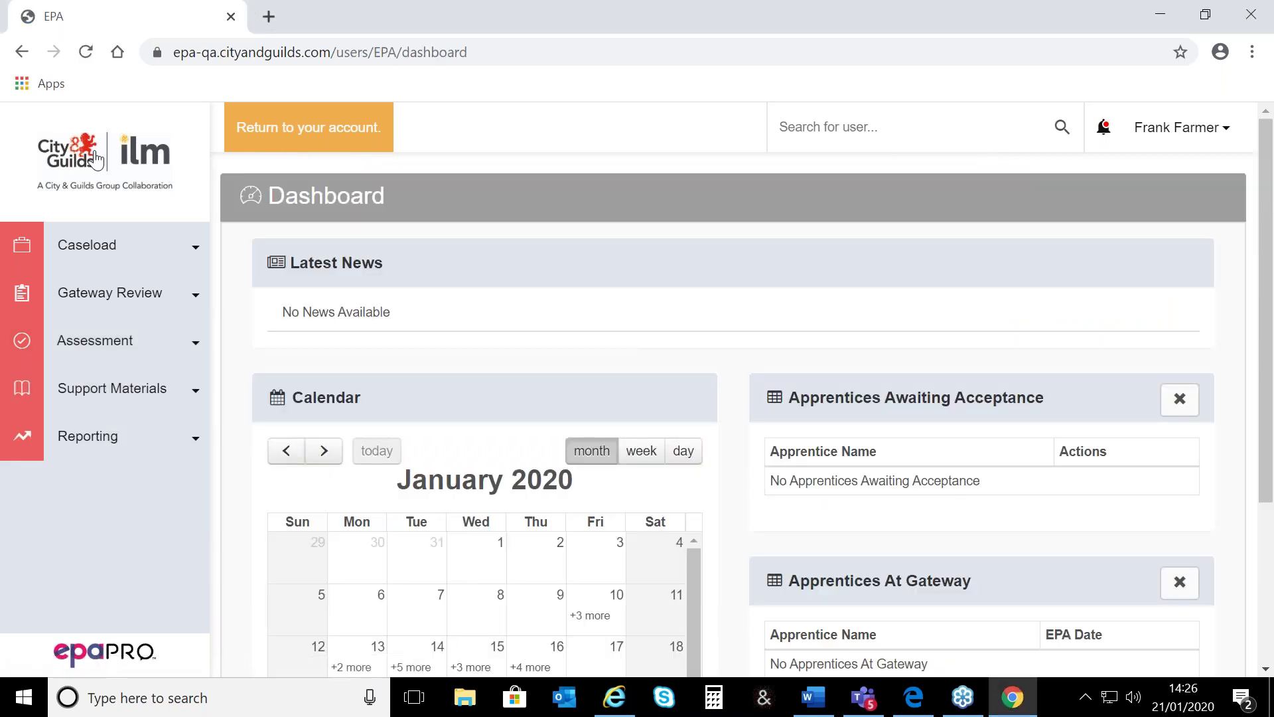
pyautogui.click(124, 354)
pyautogui.click(132, 472)
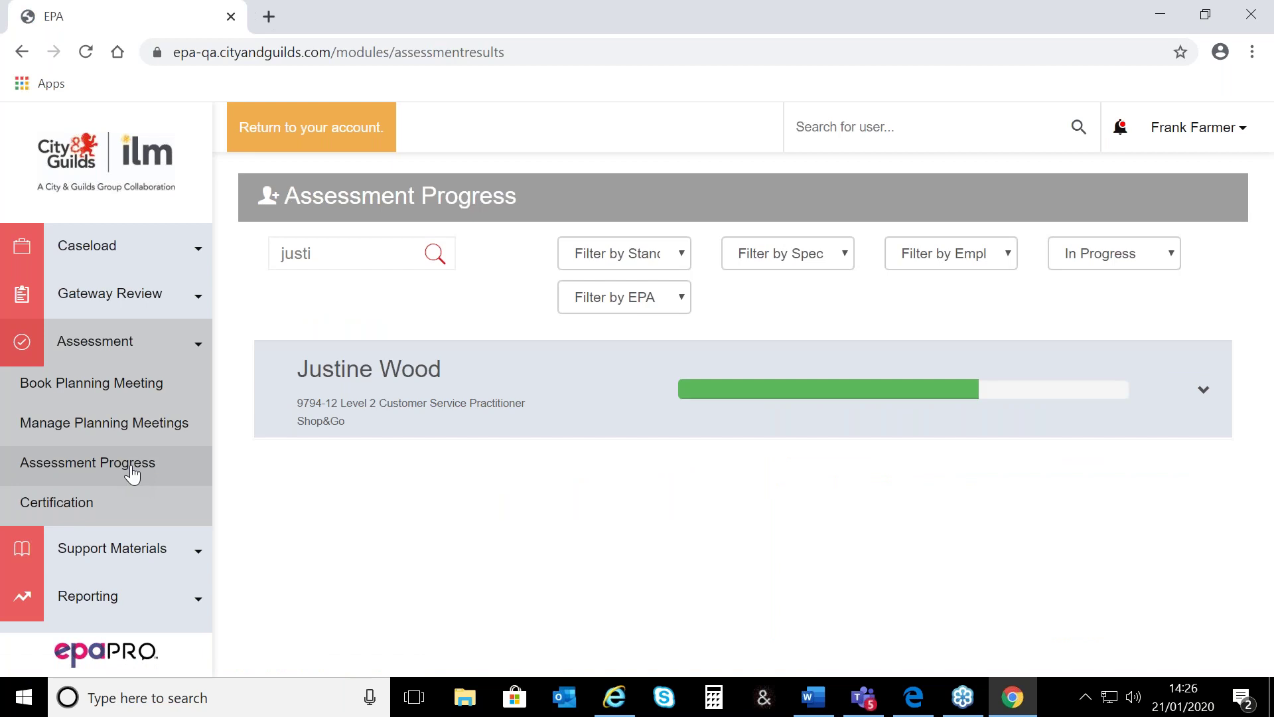
pyautogui.moveTo(336, 256); pyautogui.dragTo(263, 255)
pyautogui.press('BackSpace')
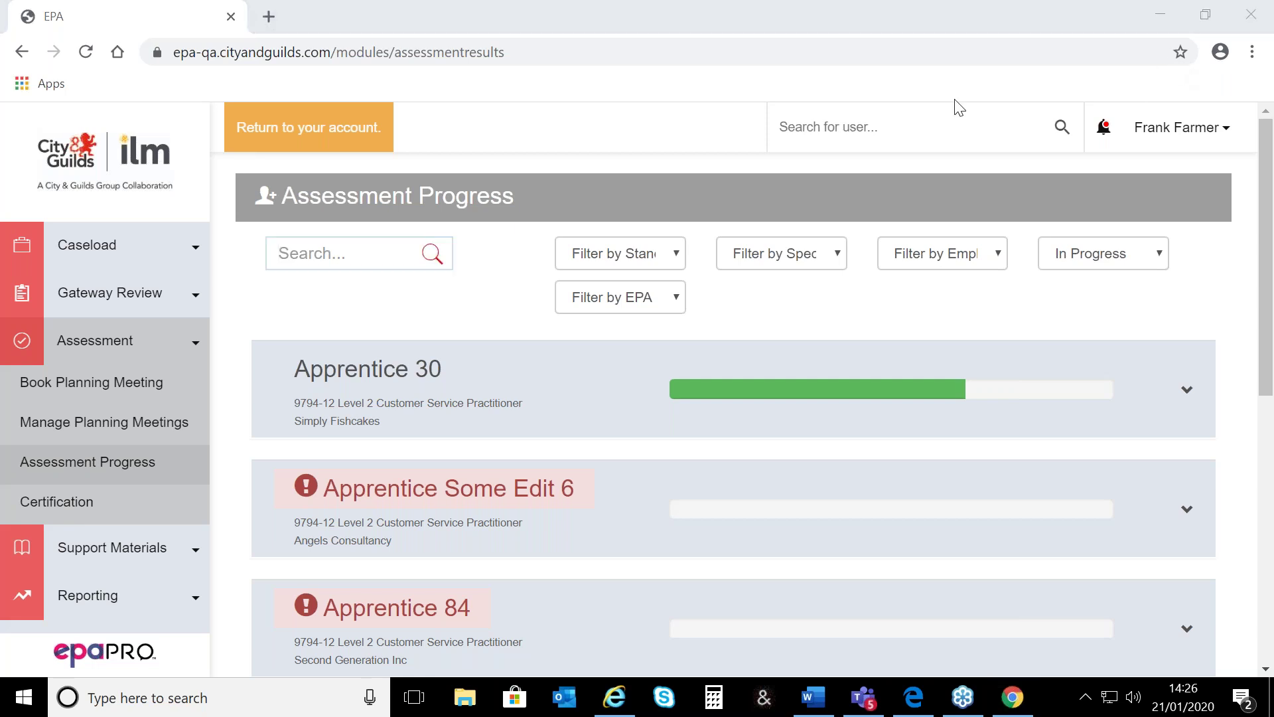
# - Remove the status filter, search for the apprentice by name, and expand their component table
pyautogui.click(1139, 264)
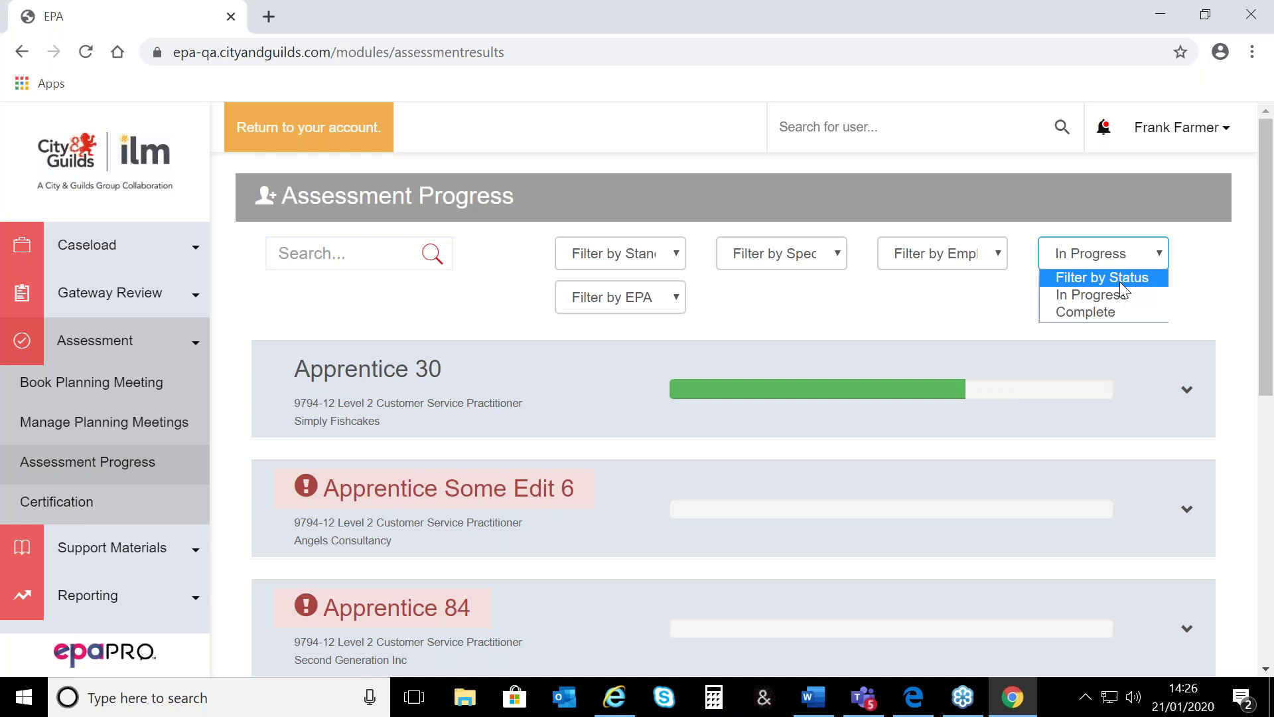
pyautogui.click(1120, 282)
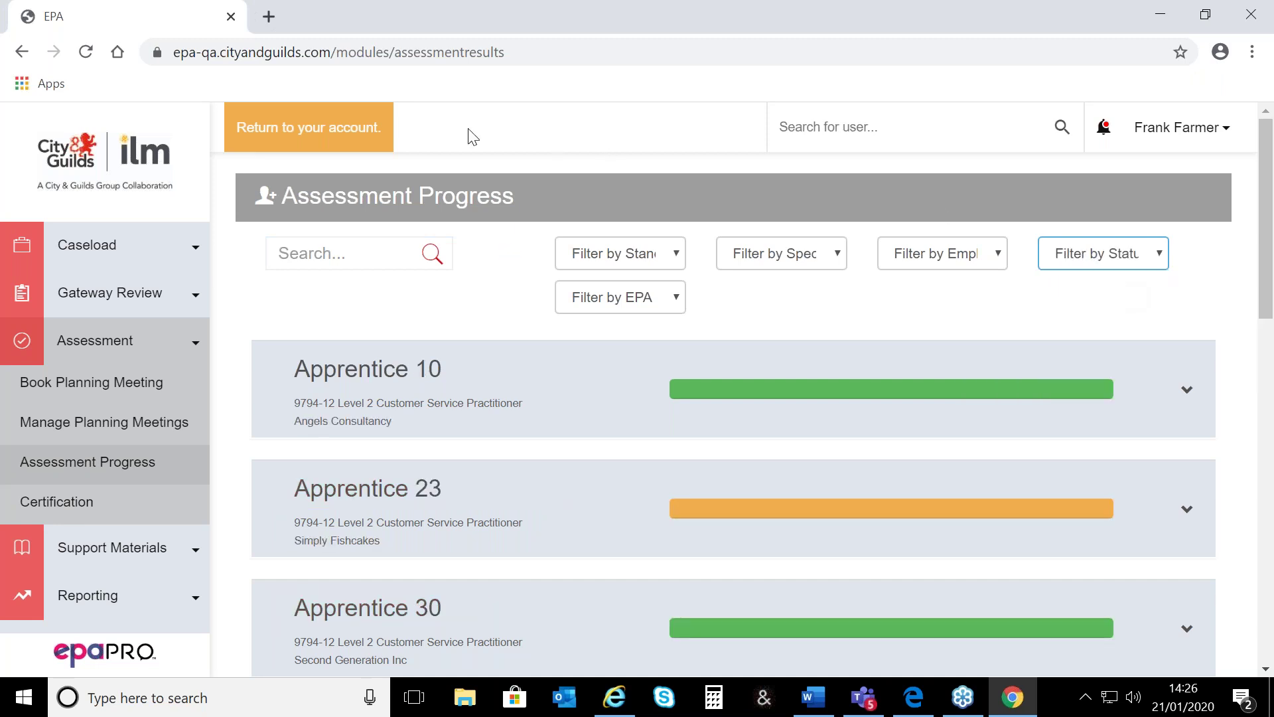
pyautogui.click(326, 257)
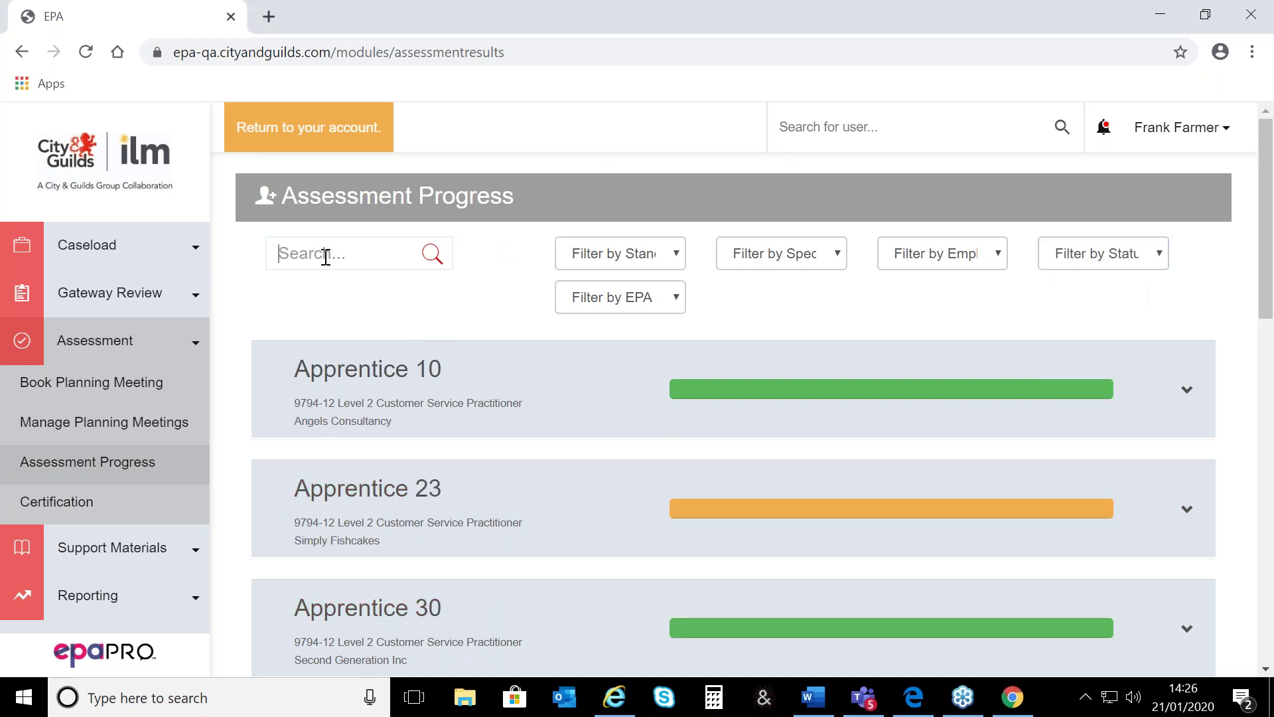
pyautogui.write('just')
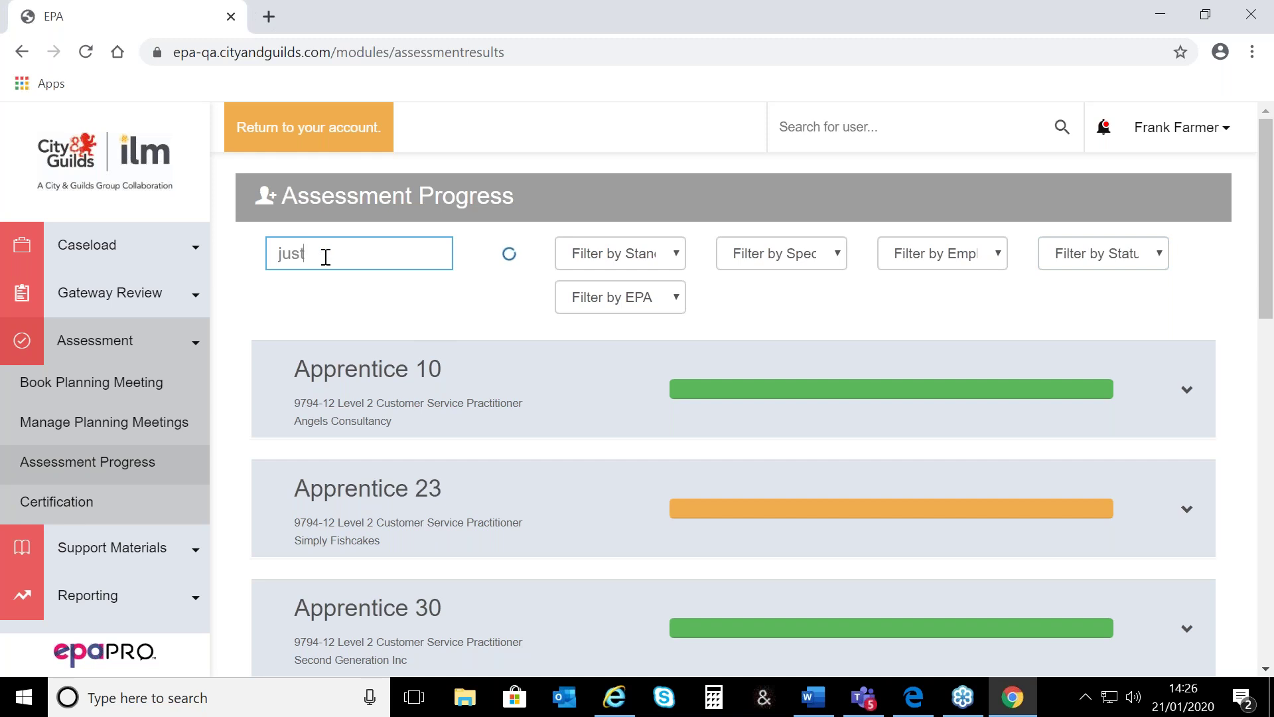
pyautogui.click(500, 379)
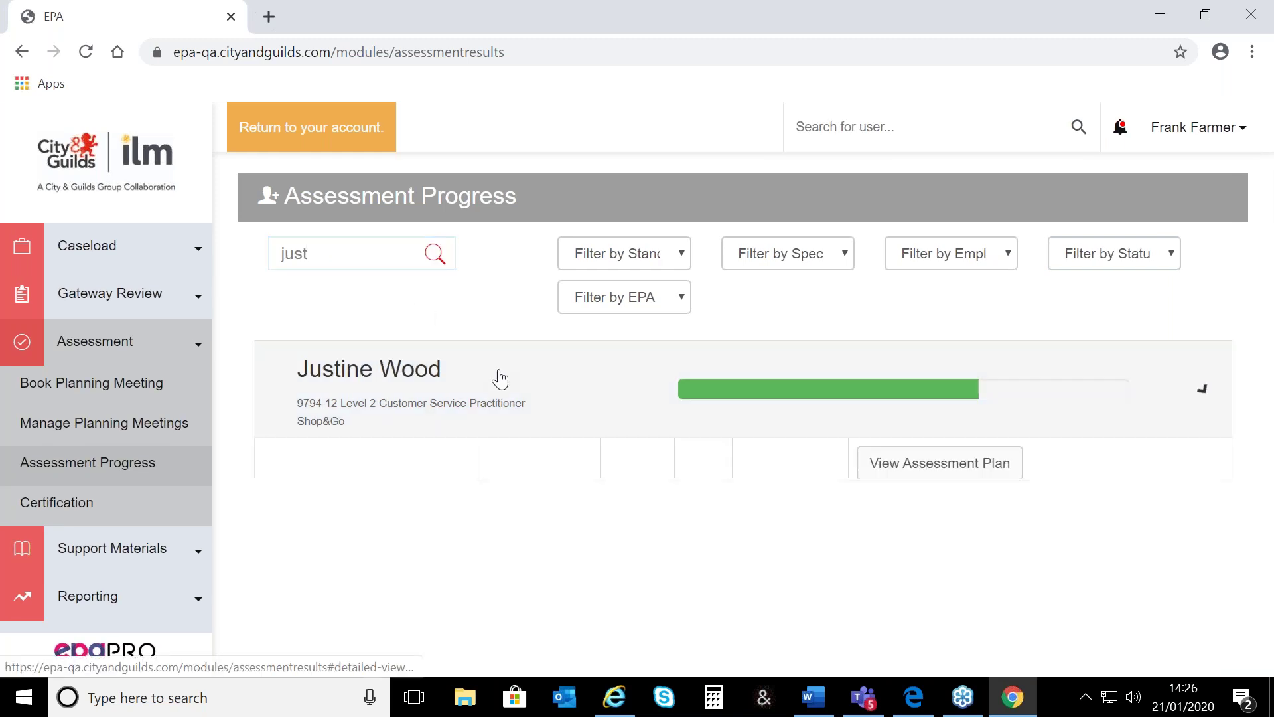
pyautogui.scroll(-1, 499, 379)
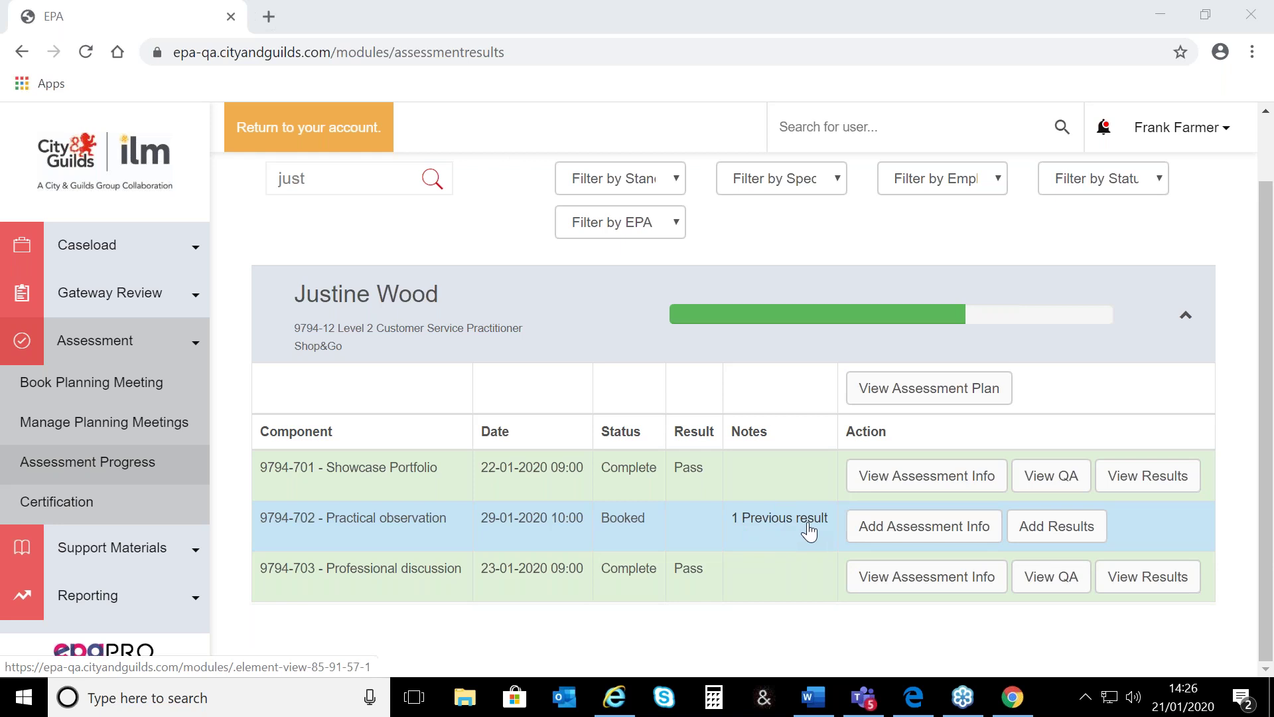
# - Add an outcome for 9794-702 Practical observation and submit the signed result declaration
pyautogui.click(1057, 527)
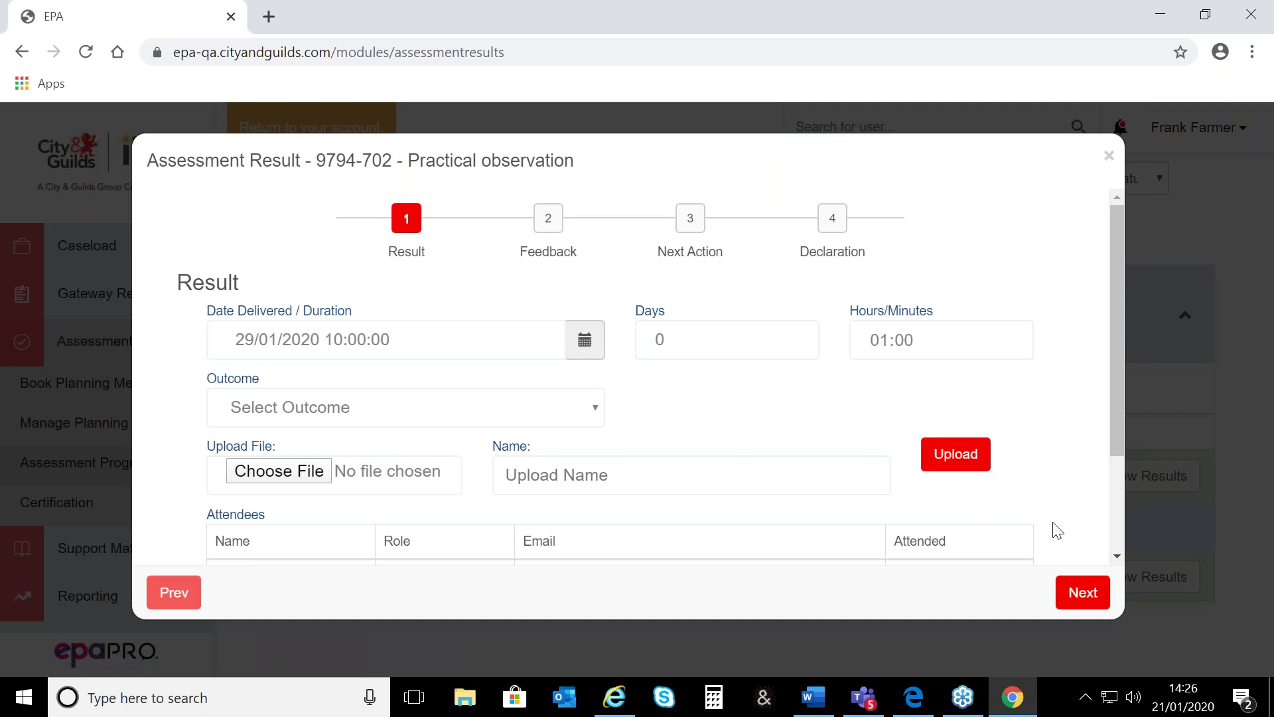
pyautogui.click(582, 416)
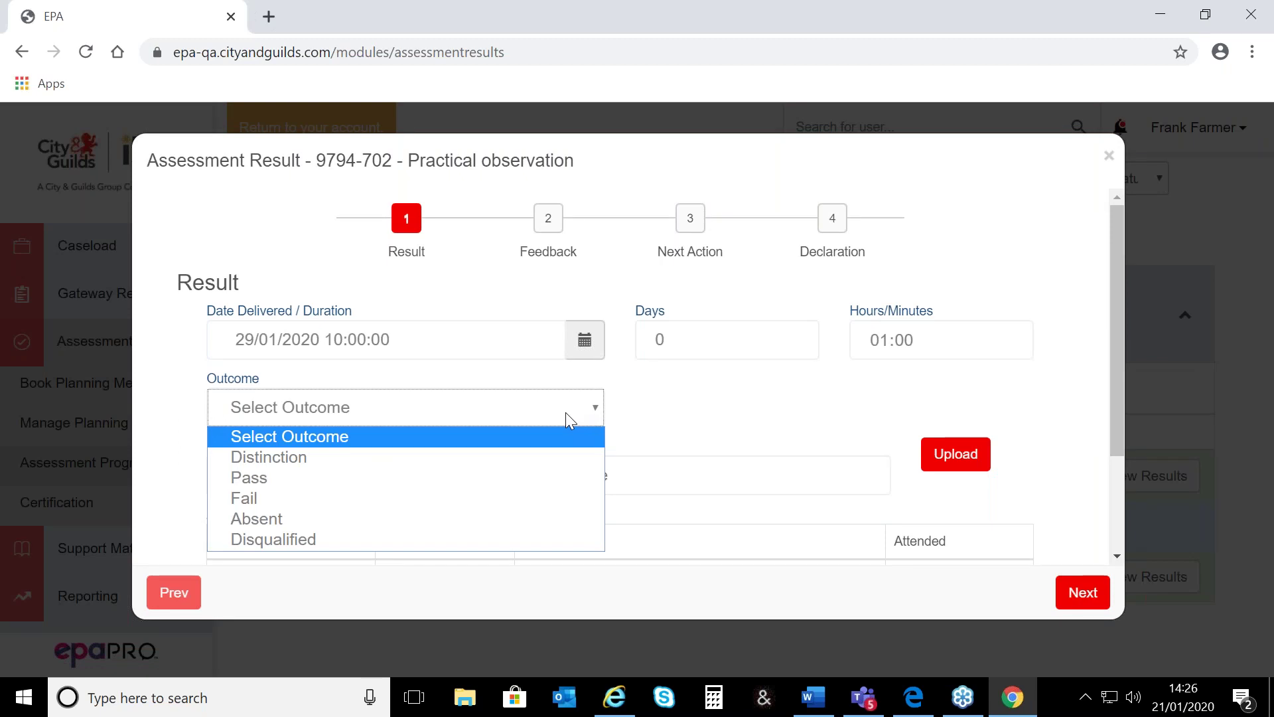
pyautogui.scroll(-5, 566, 412)
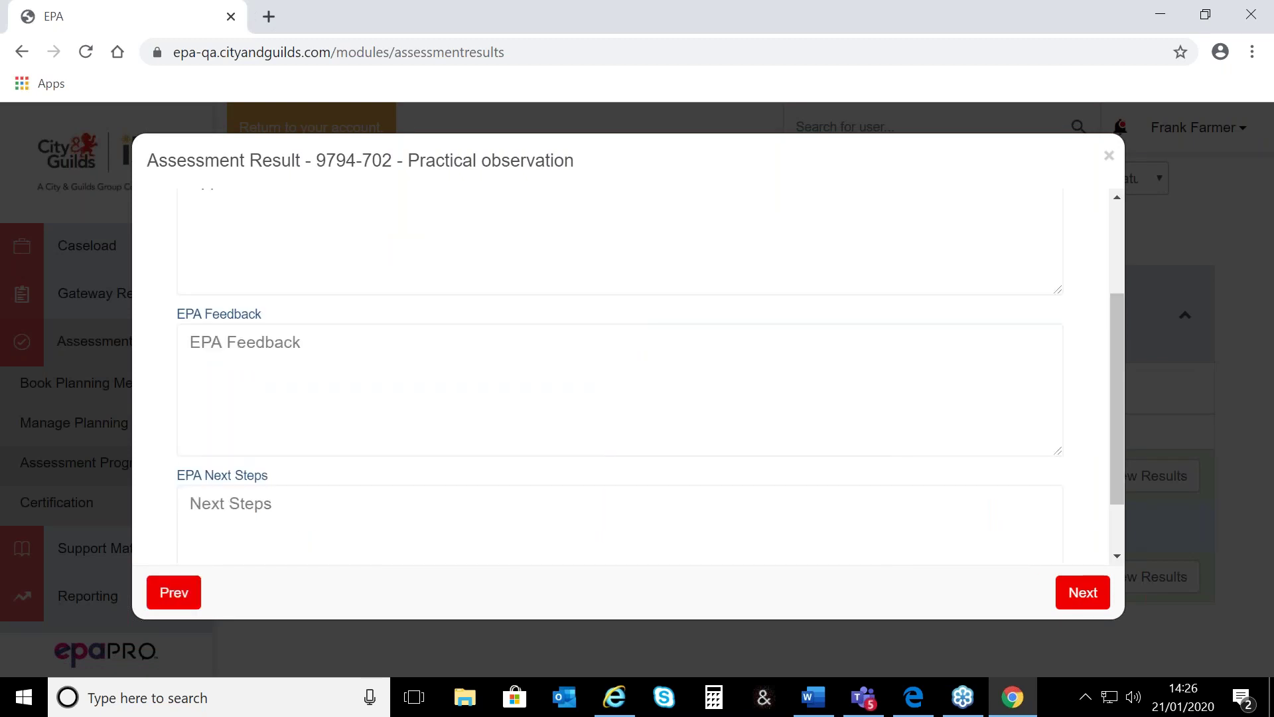
pyautogui.click(1081, 592)
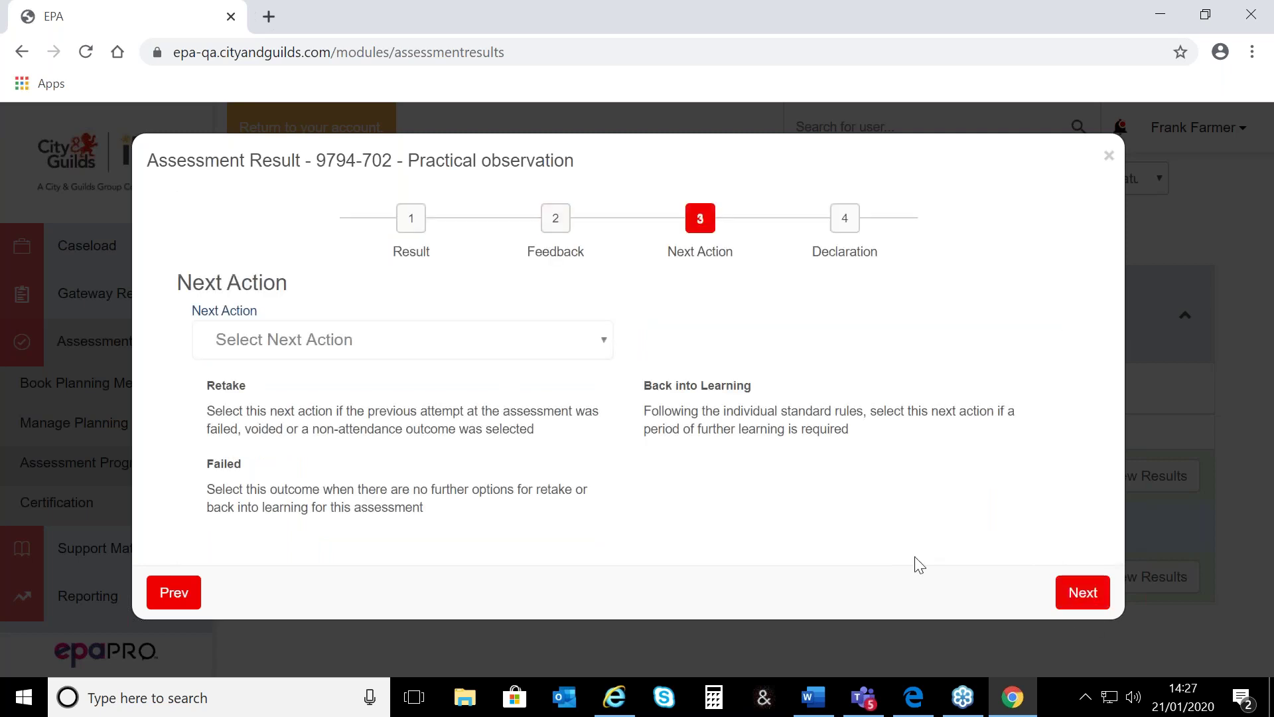
pyautogui.click(1067, 601)
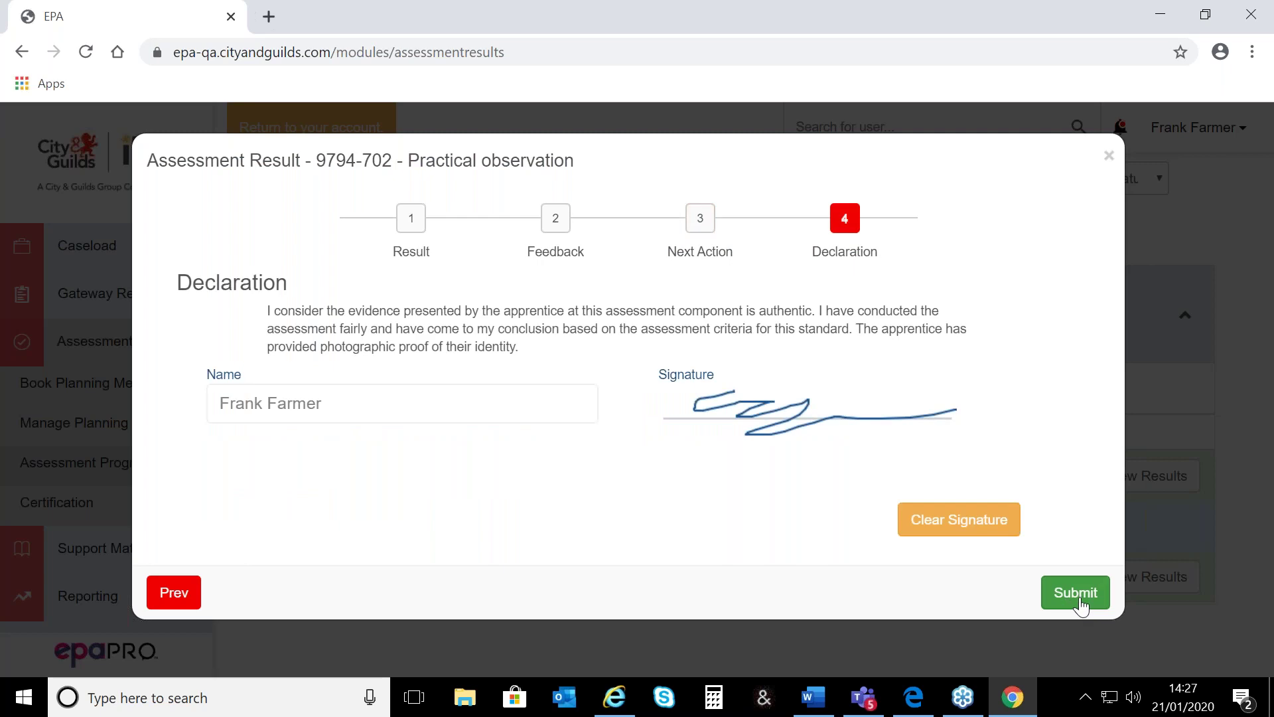
pyautogui.click(1068, 602)
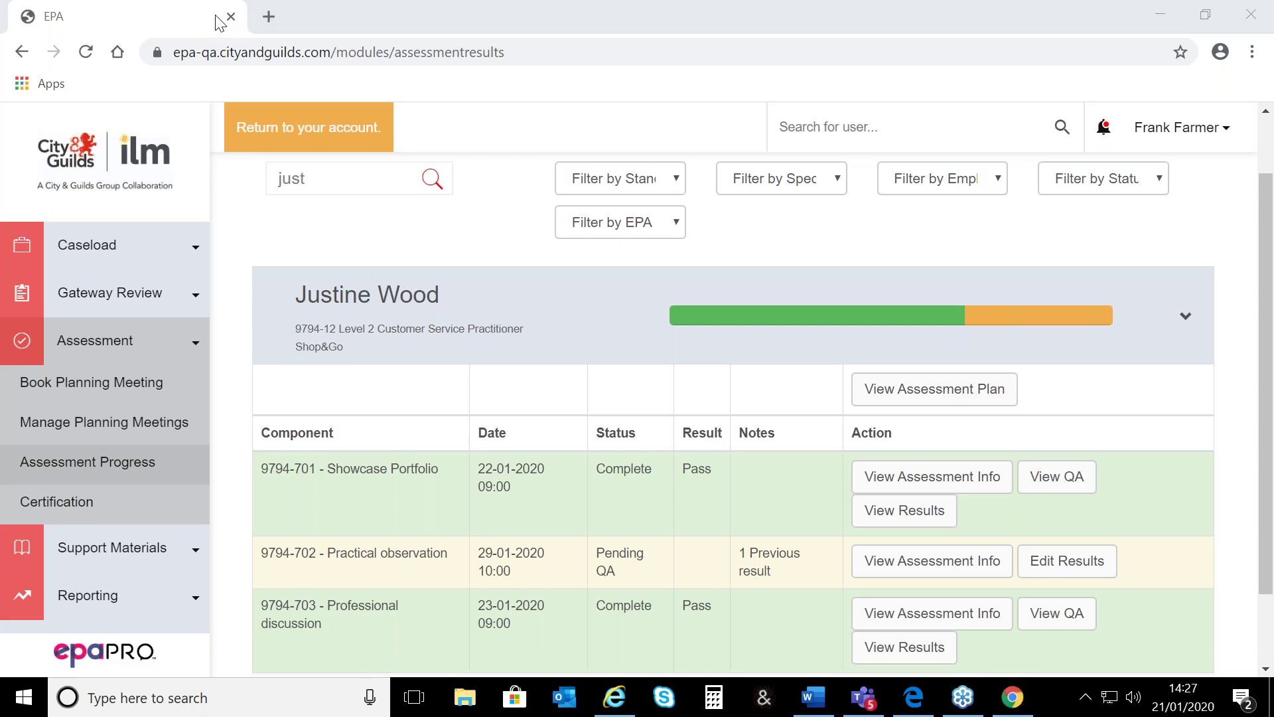
# - Return to the administrator's own account
pyautogui.click(308, 127)
pyautogui.scroll(-4, 67, 451)
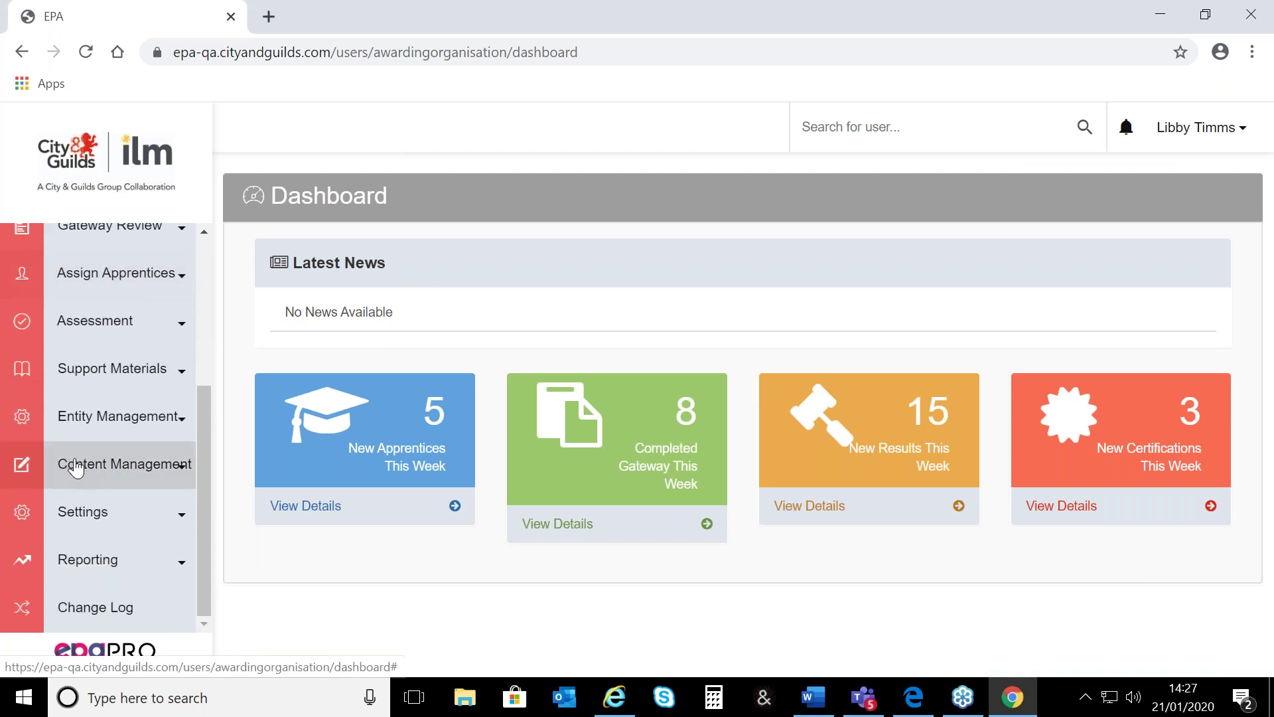
pyautogui.scroll(3, 76, 467)
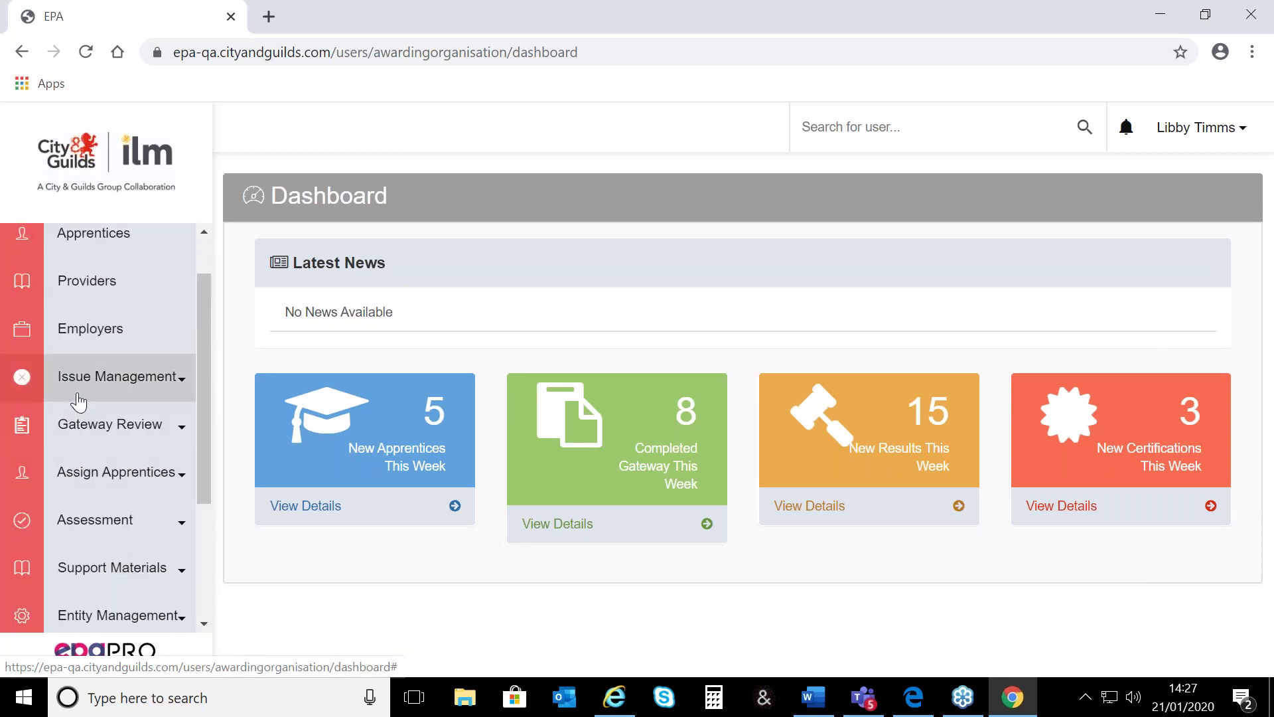
pyautogui.scroll(-2, 77, 401)
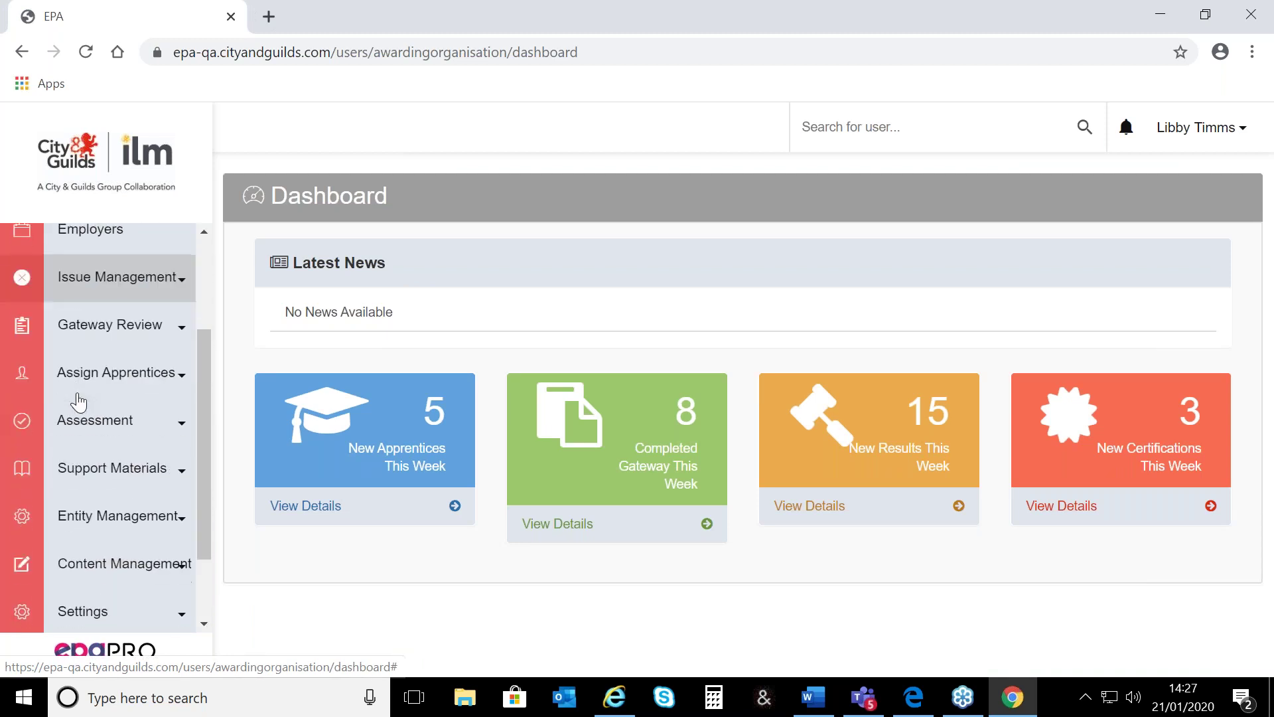
# - From the assessor's QA list, start the QA Result for the apprentice's 9794-702 Practical observation
pyautogui.click(78, 431)
pyautogui.click(46, 606)
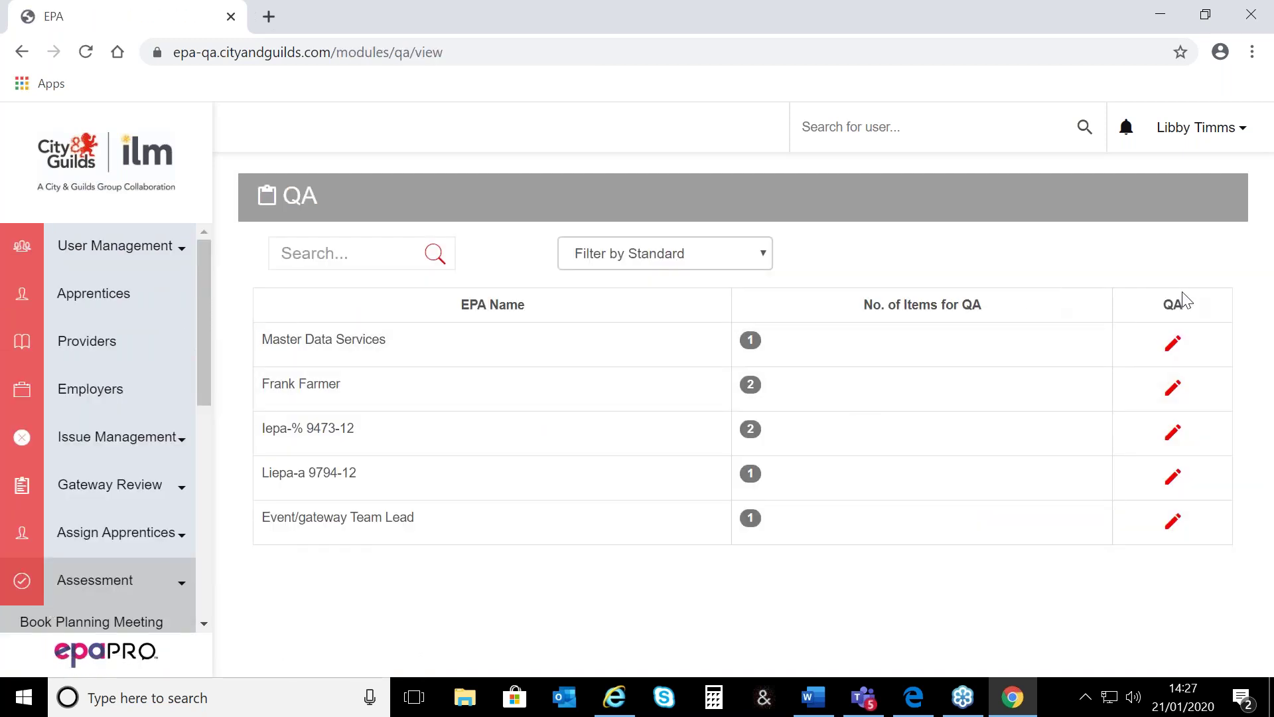
pyautogui.click(1173, 391)
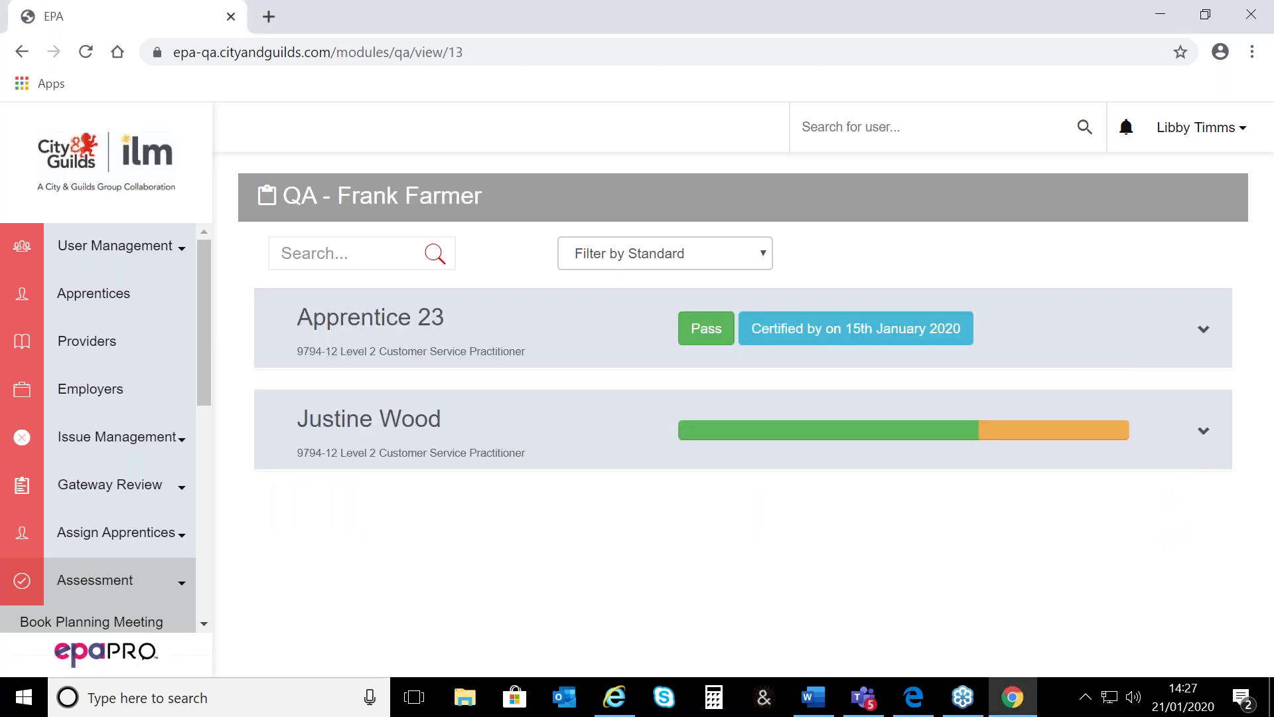
pyautogui.click(545, 439)
pyautogui.scroll(-1, 543, 438)
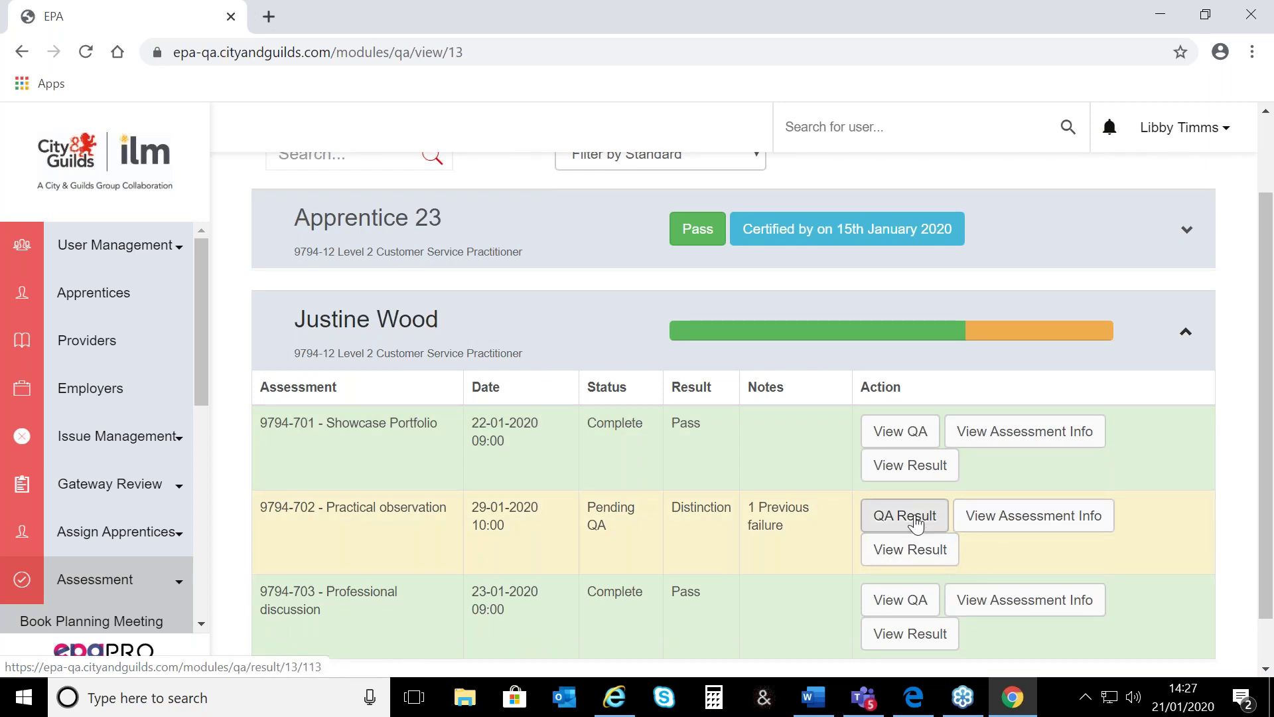
pyautogui.click(916, 525)
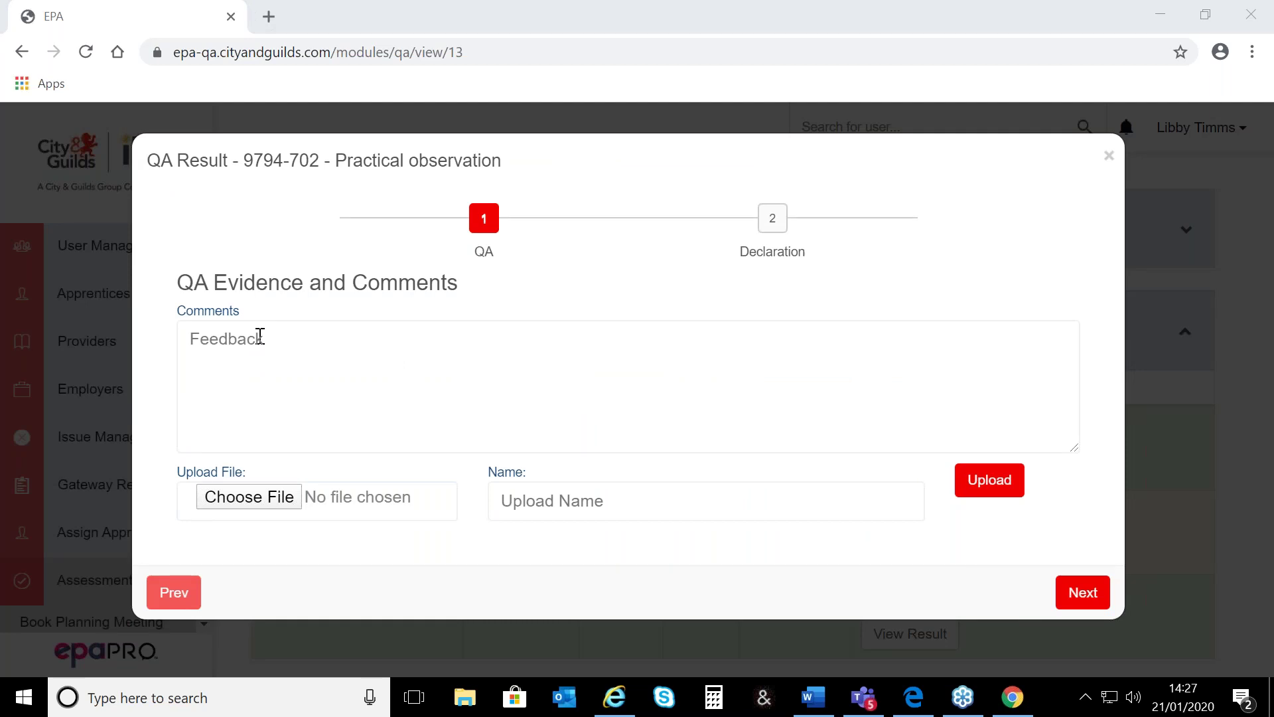
# - Comment 'Qad', sign the declaration as 'Test', and submit the QA with Publish Result on
pyautogui.click(252, 347)
pyautogui.write('Qad')
pyautogui.click(1083, 592)
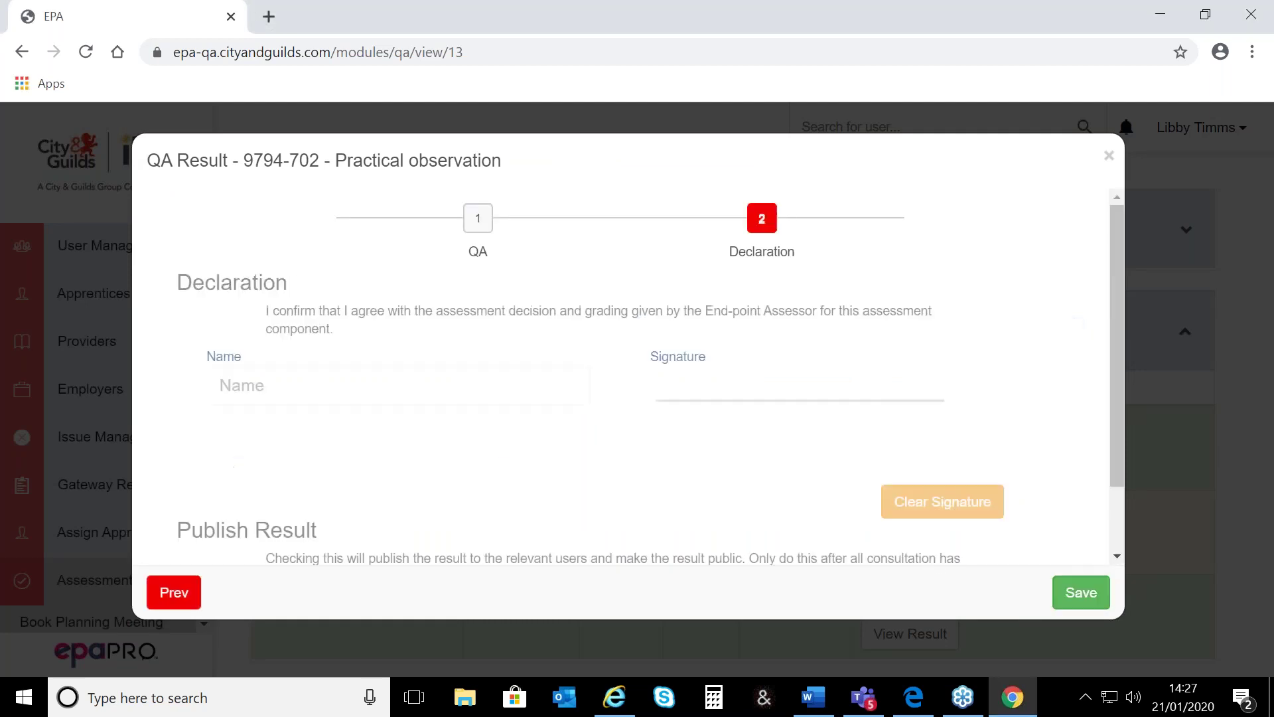
pyautogui.click(300, 375)
pyautogui.write('Test')
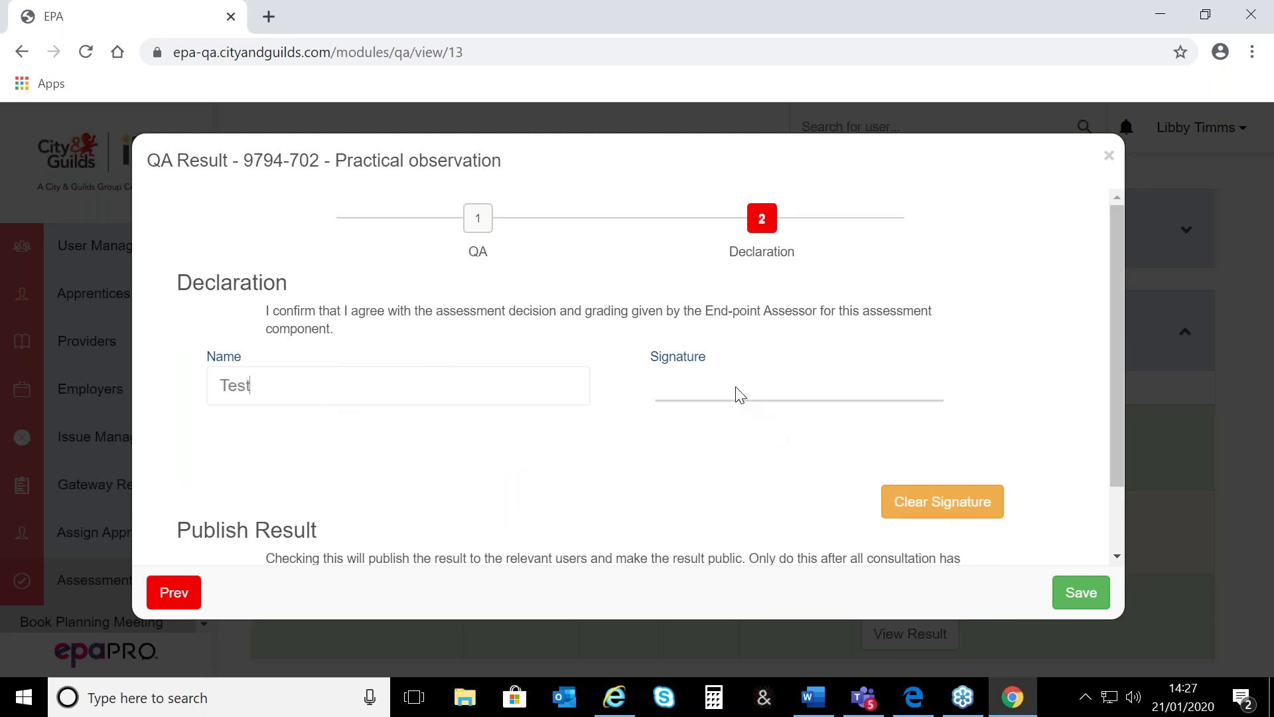
pyautogui.moveTo(734, 392); pyautogui.dragTo(791, 377)
pyautogui.scroll(-1, 411, 455)
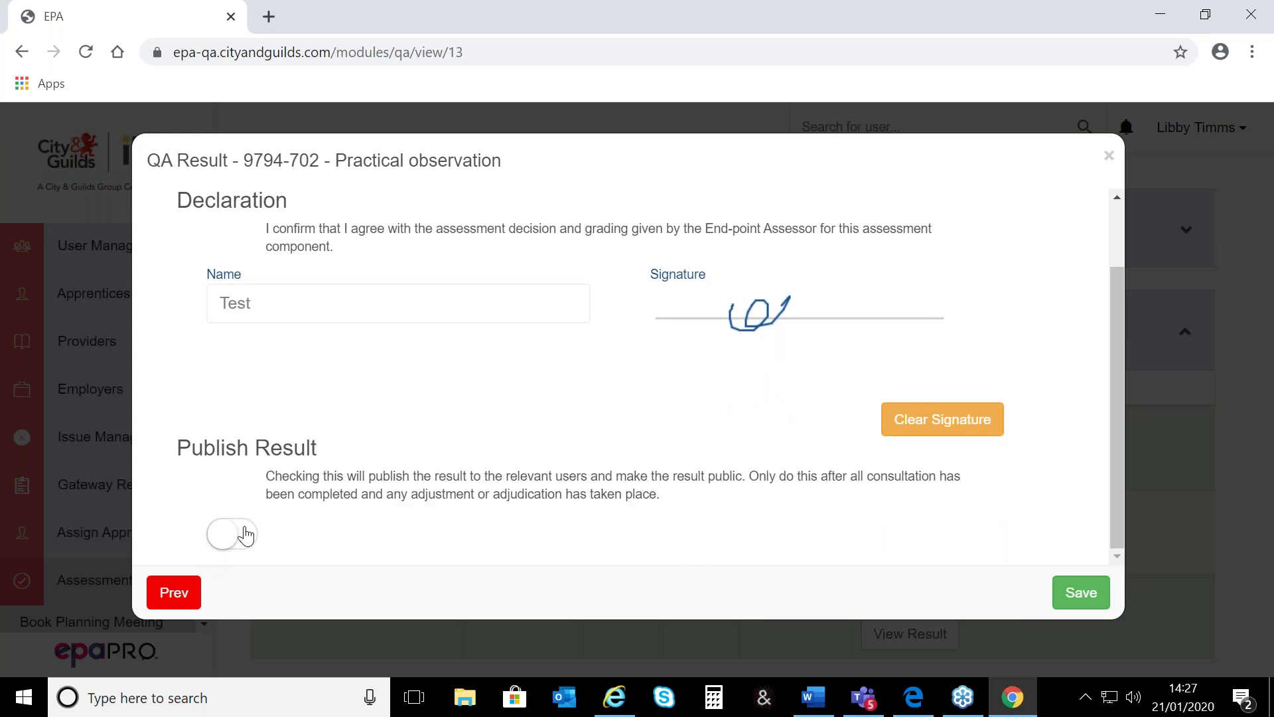
pyautogui.click(249, 533)
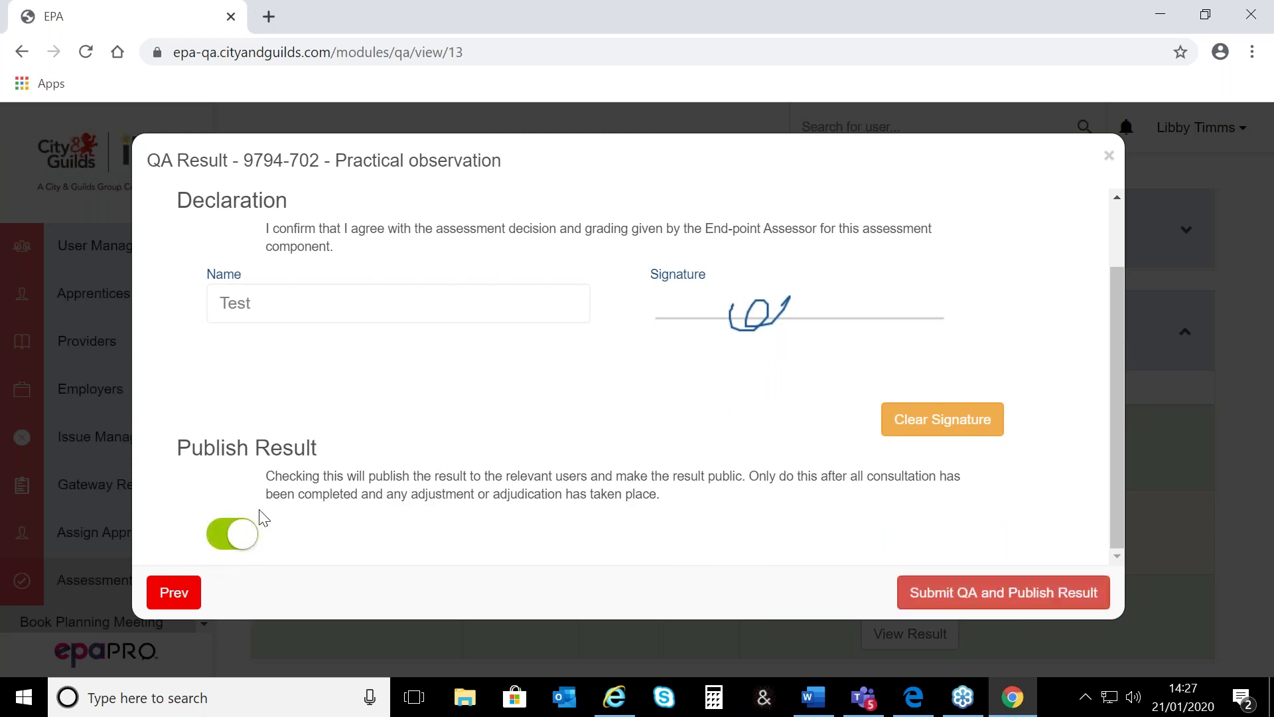
pyautogui.click(1078, 597)
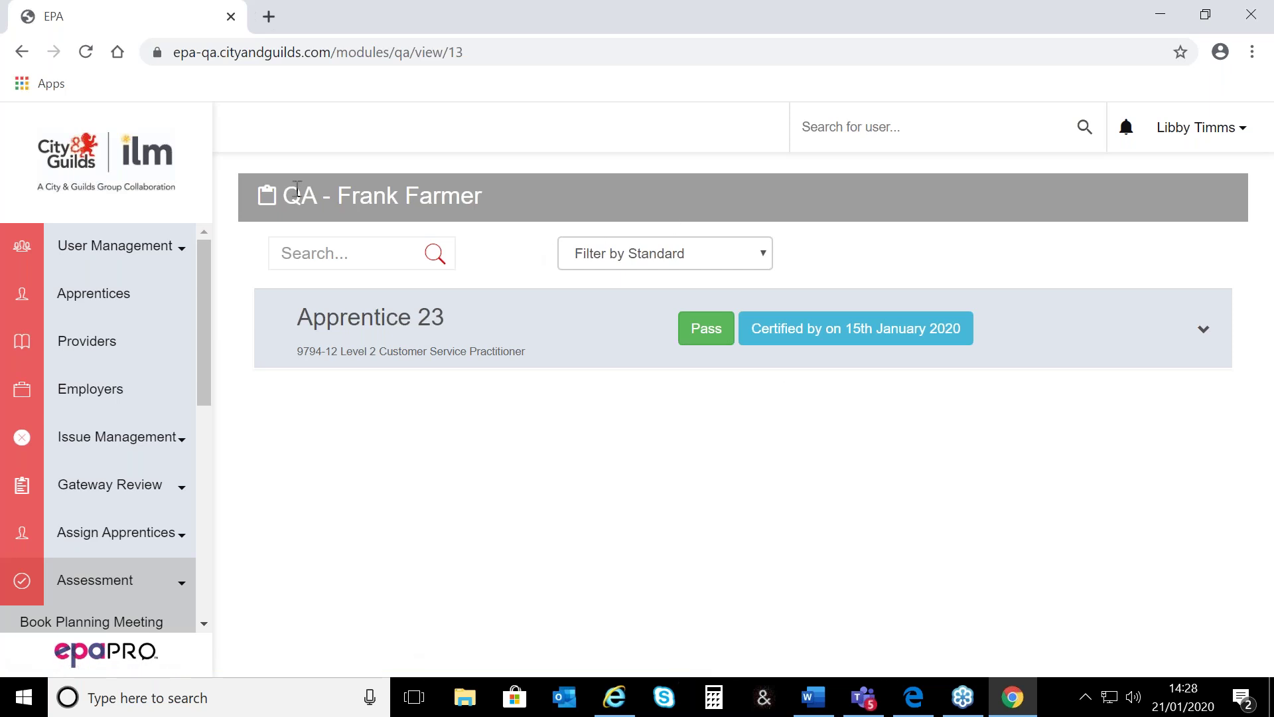
# - Open the EPAs list under User Management to switch to the end-point assessor
pyautogui.click(110, 254)
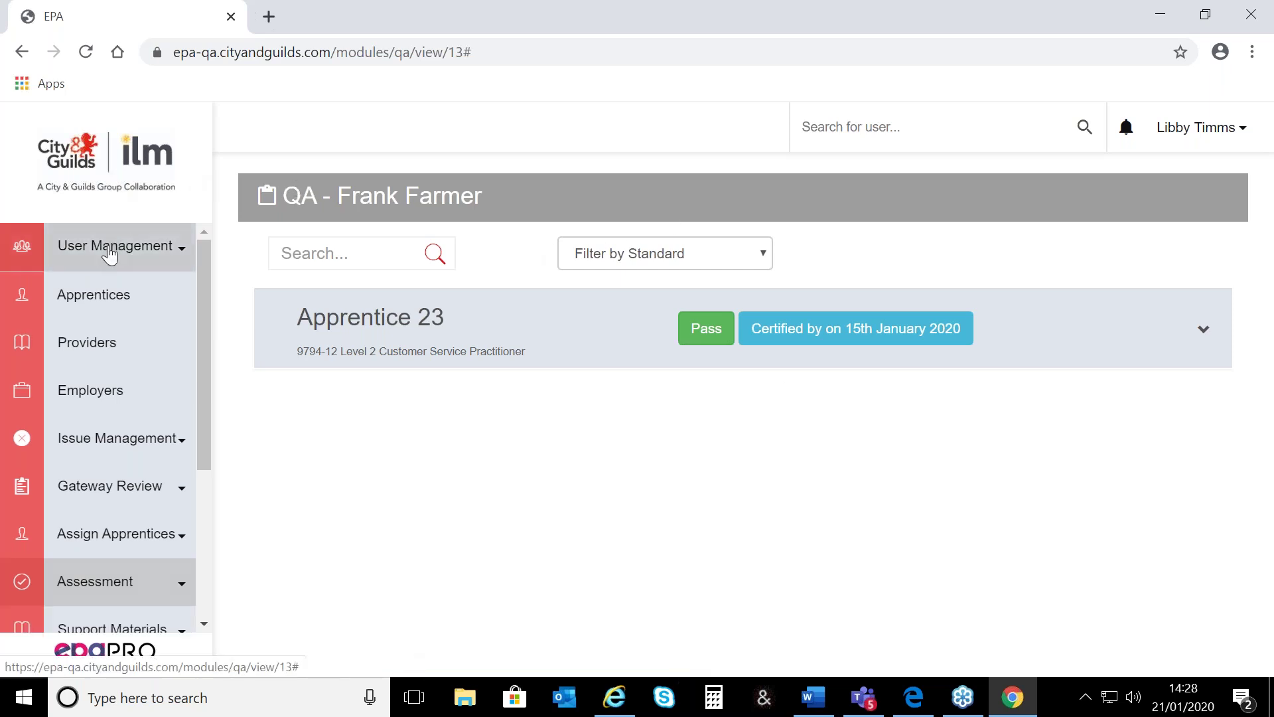
pyautogui.click(109, 254)
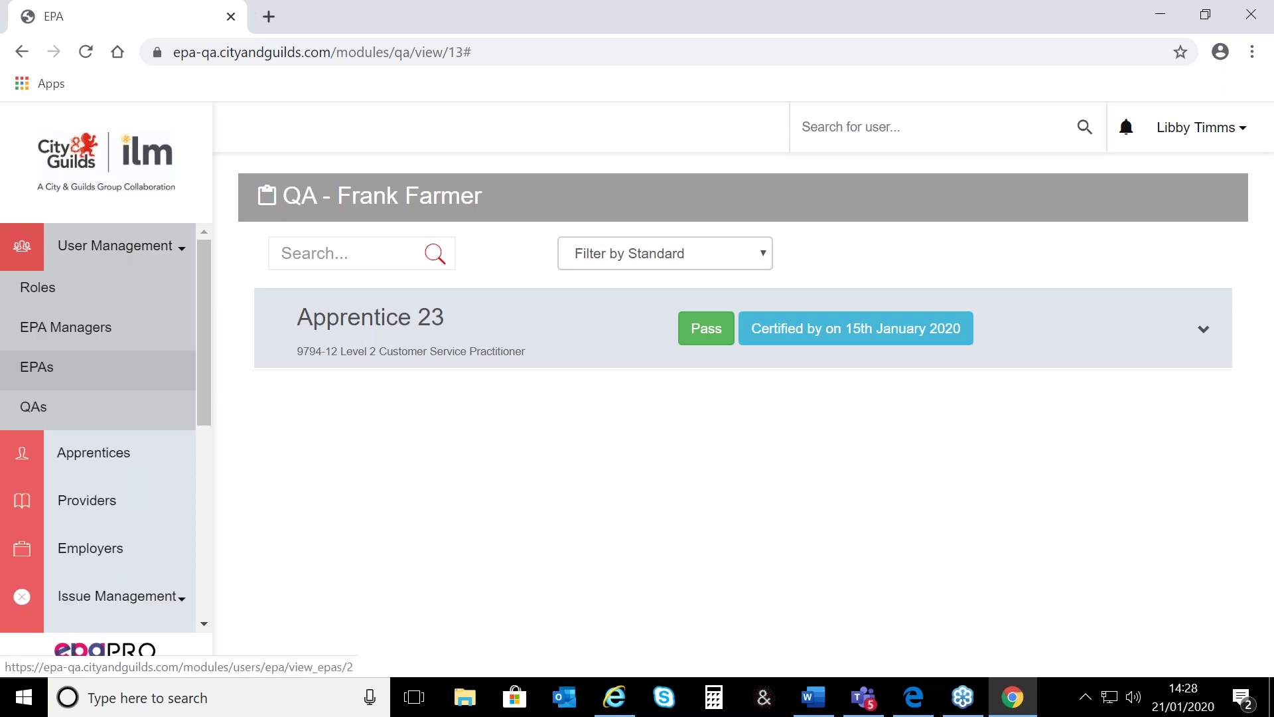
pyautogui.click(36, 367)
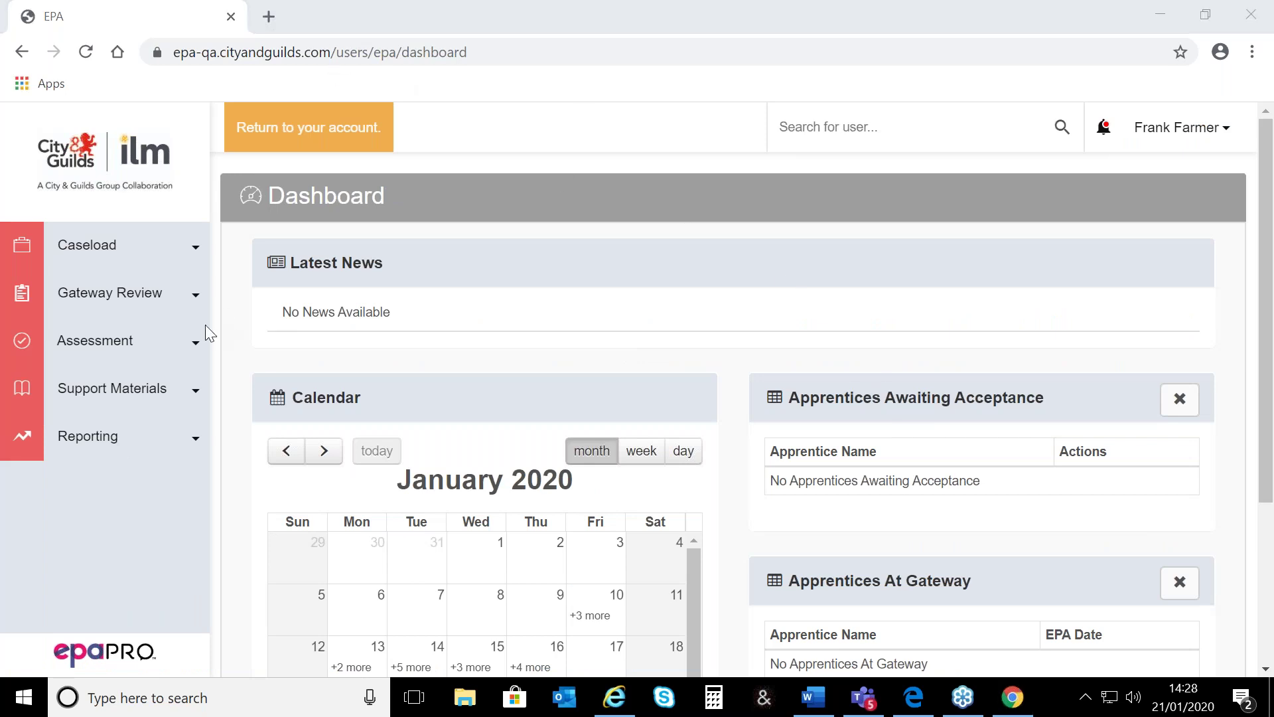
# - Find the apprentice in Assessment Progress across all statuses, check their components, then open Certification
pyautogui.click(100, 351)
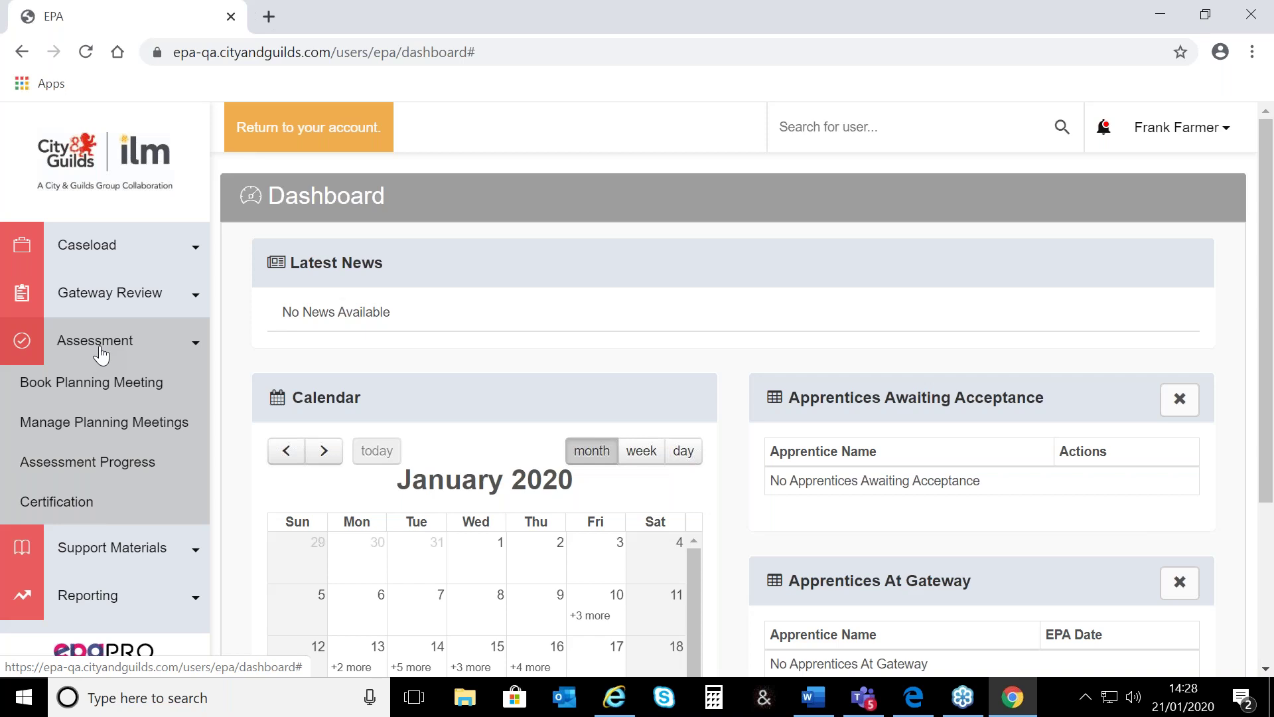
pyautogui.click(107, 471)
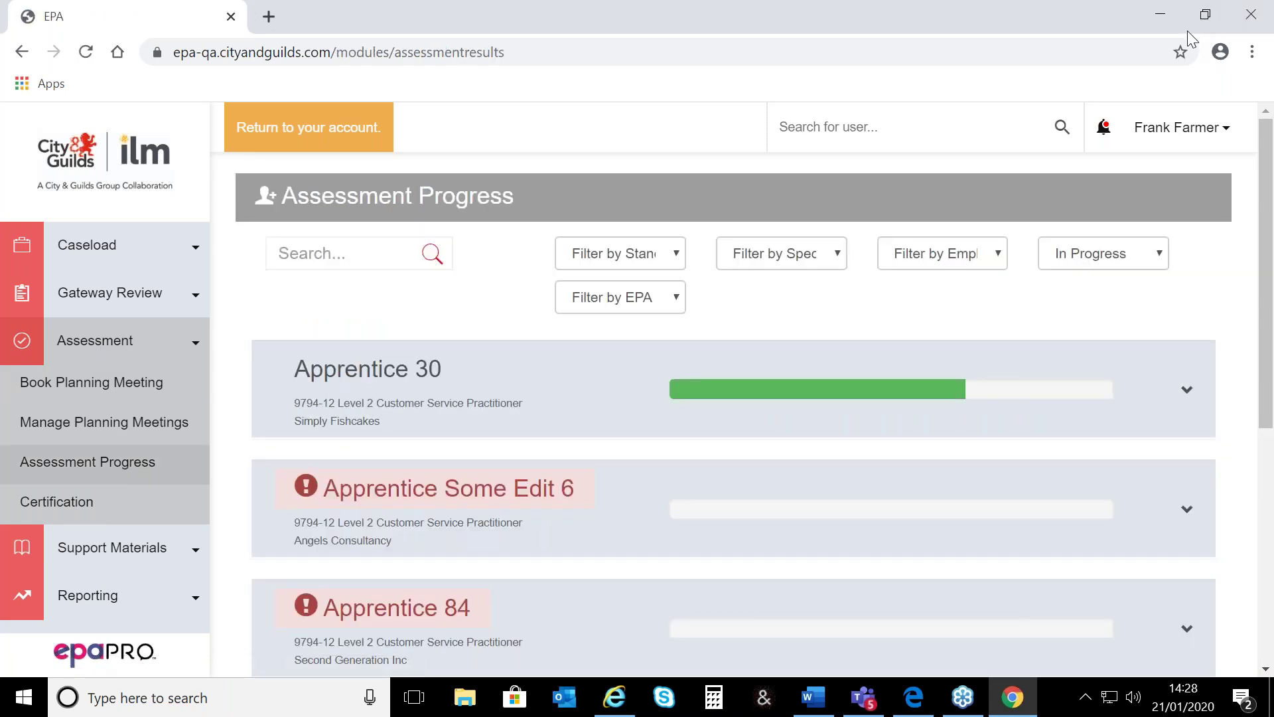
pyautogui.click(1121, 258)
pyautogui.click(1104, 274)
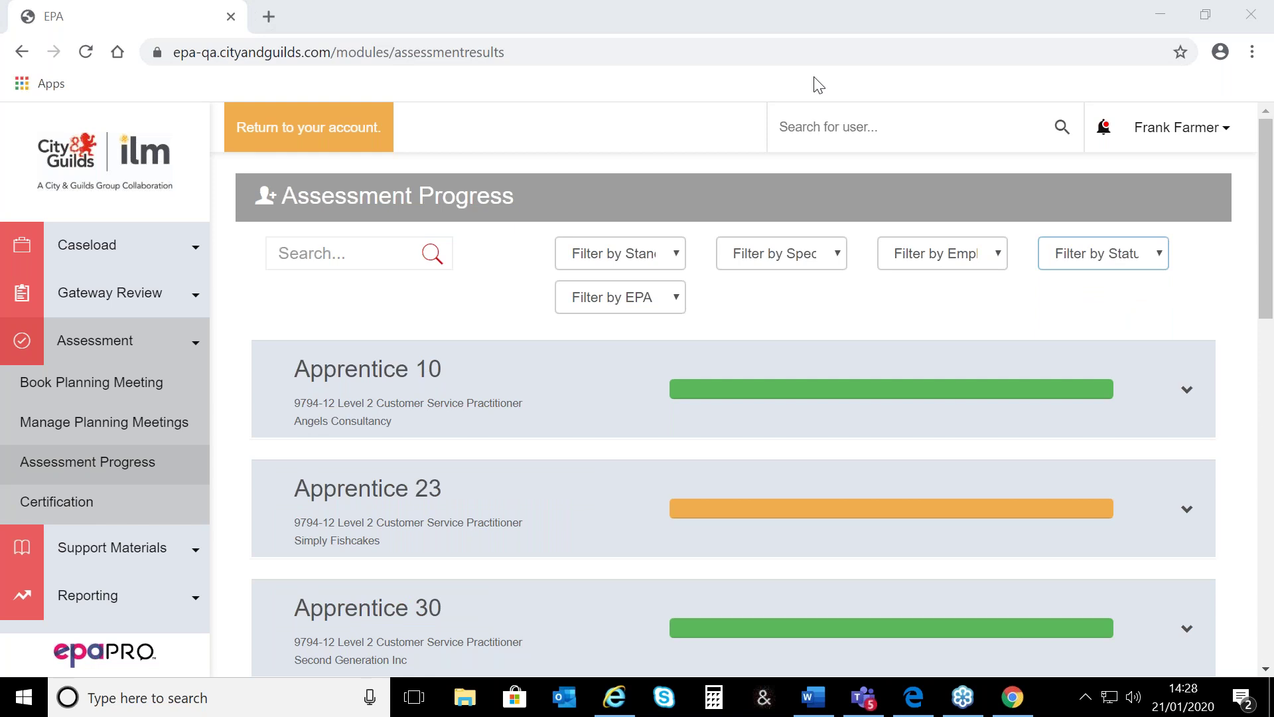
pyautogui.click(370, 253)
pyautogui.write('ju')
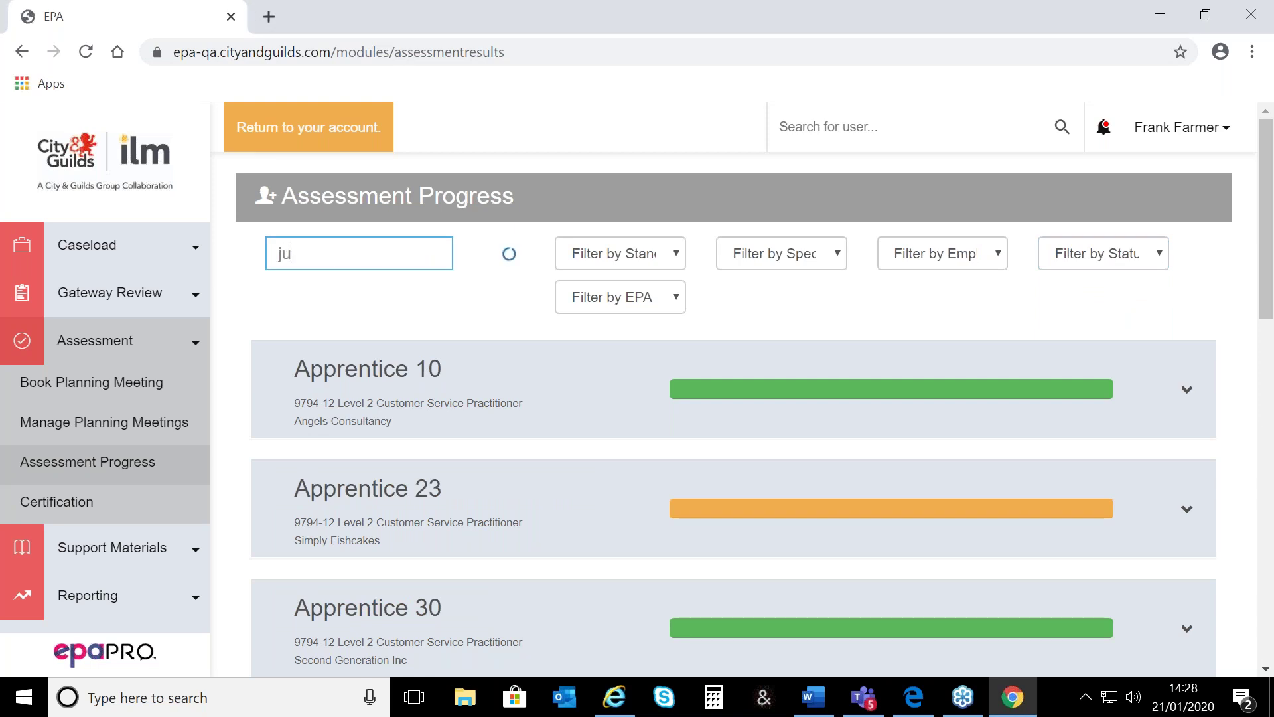
pyautogui.write('s')
pyautogui.click(1202, 389)
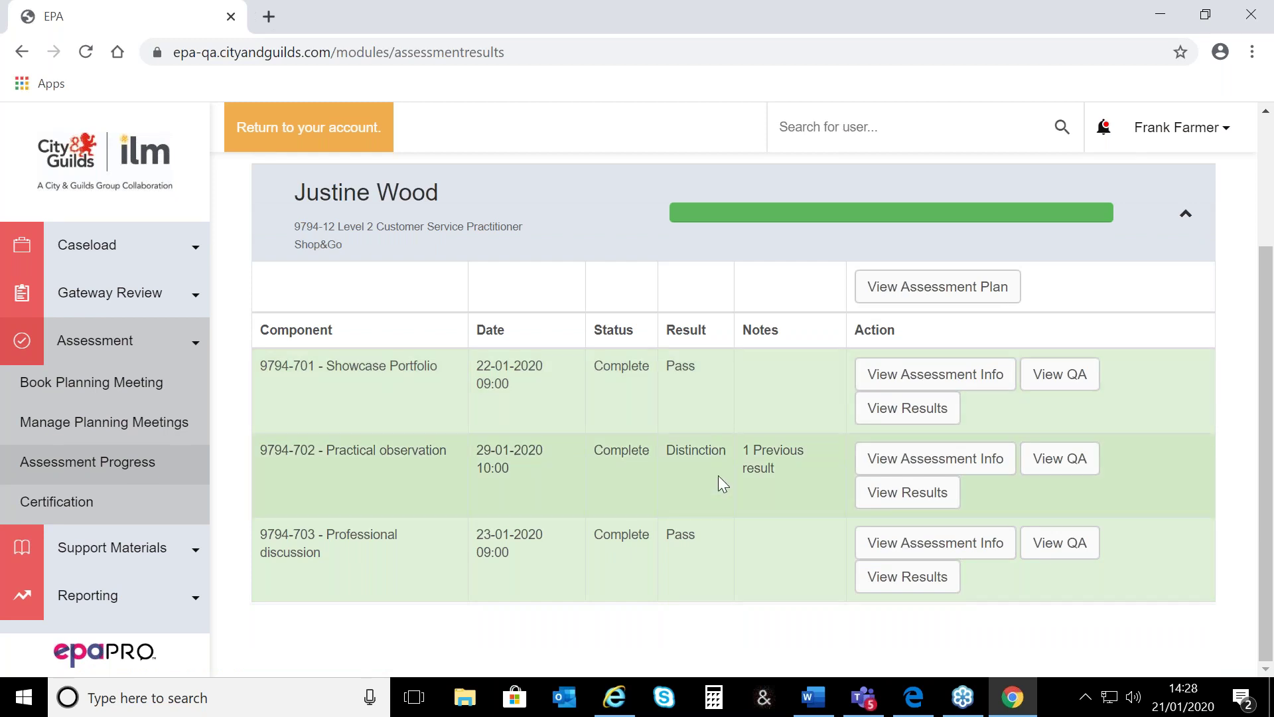
pyautogui.click(59, 503)
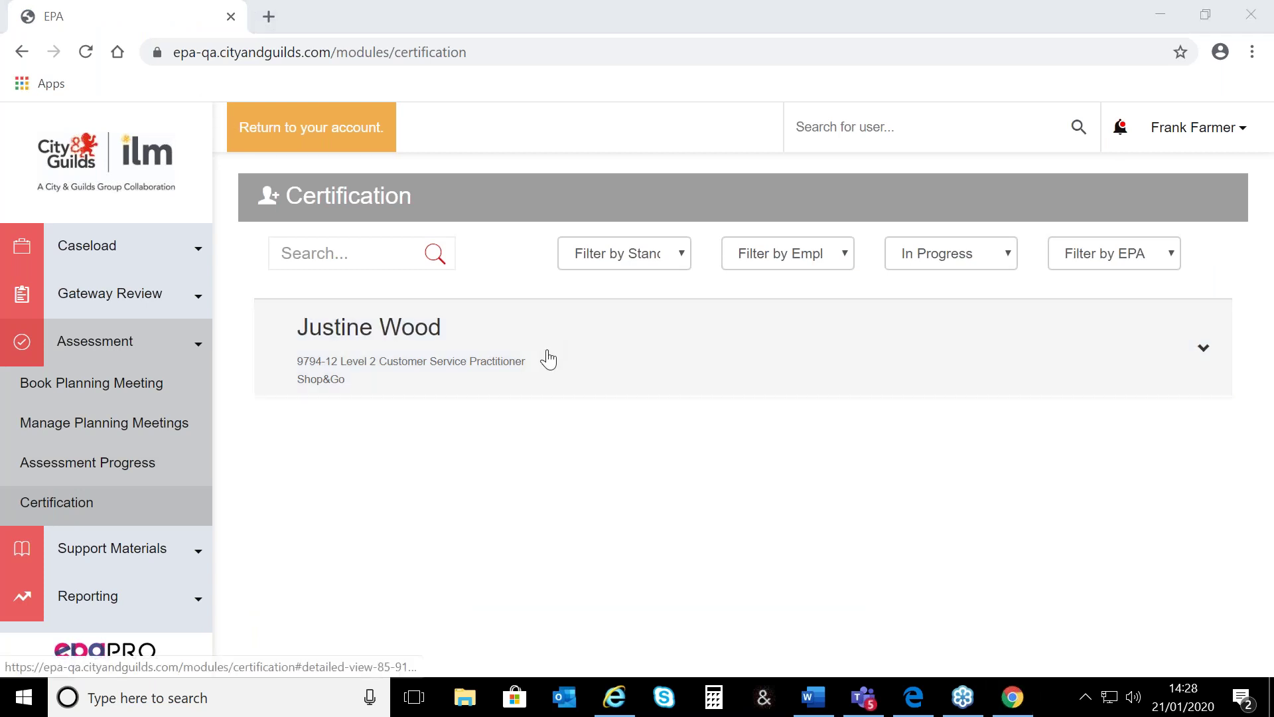
# - Expand the apprentice's Certification row and launch Certify Apprentice
pyautogui.click(547, 359)
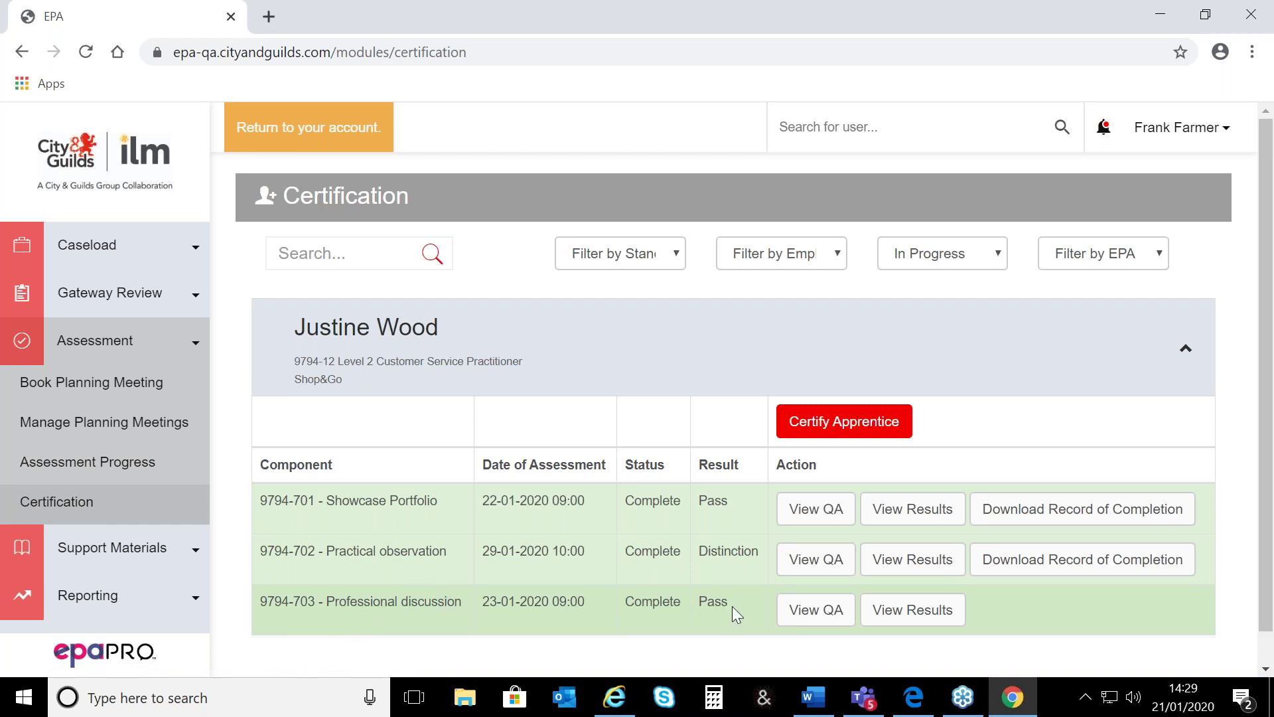
pyautogui.click(836, 420)
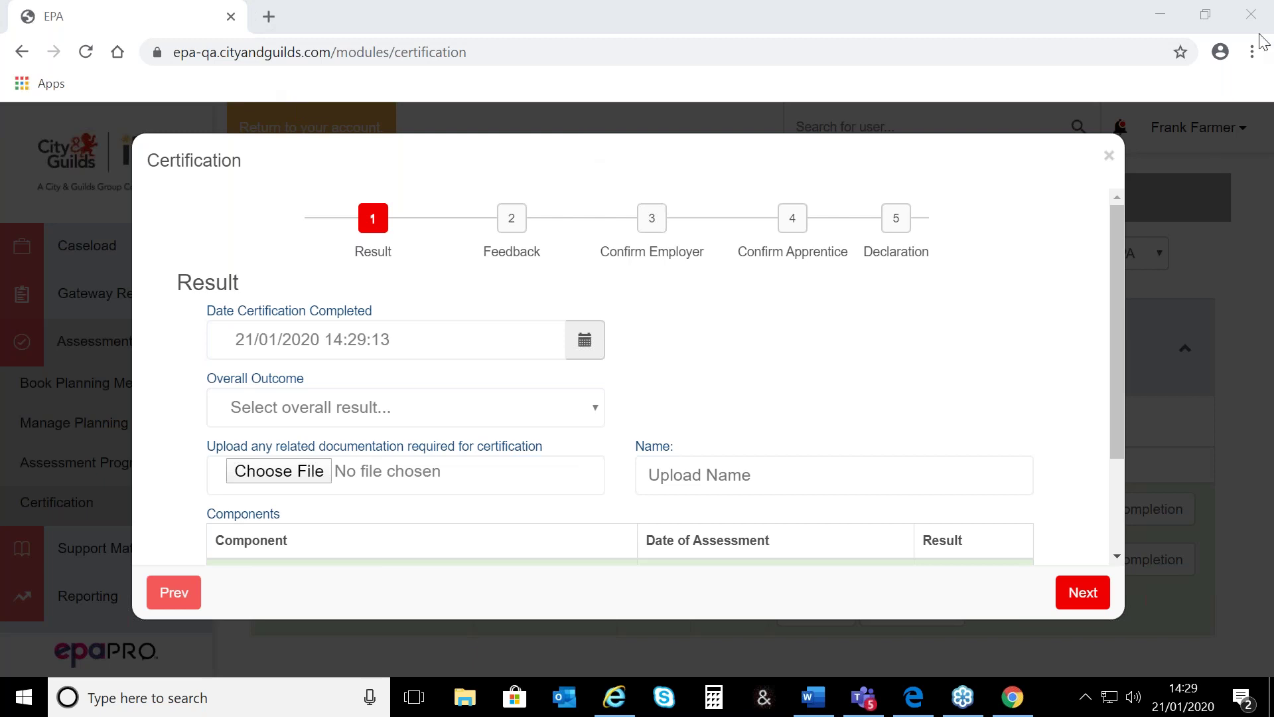
# - Set the overall outcome to Pass and advance past Feedback to Confirm Employer Details
pyautogui.click(509, 422)
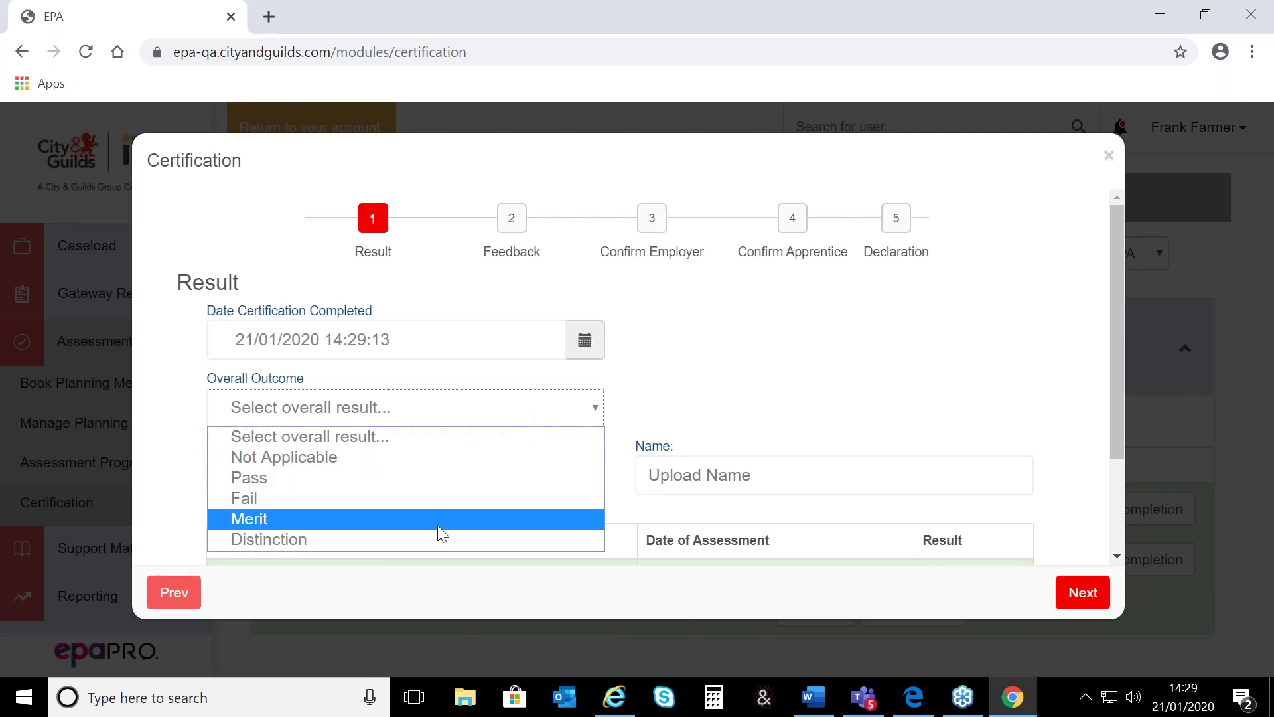
pyautogui.click(419, 478)
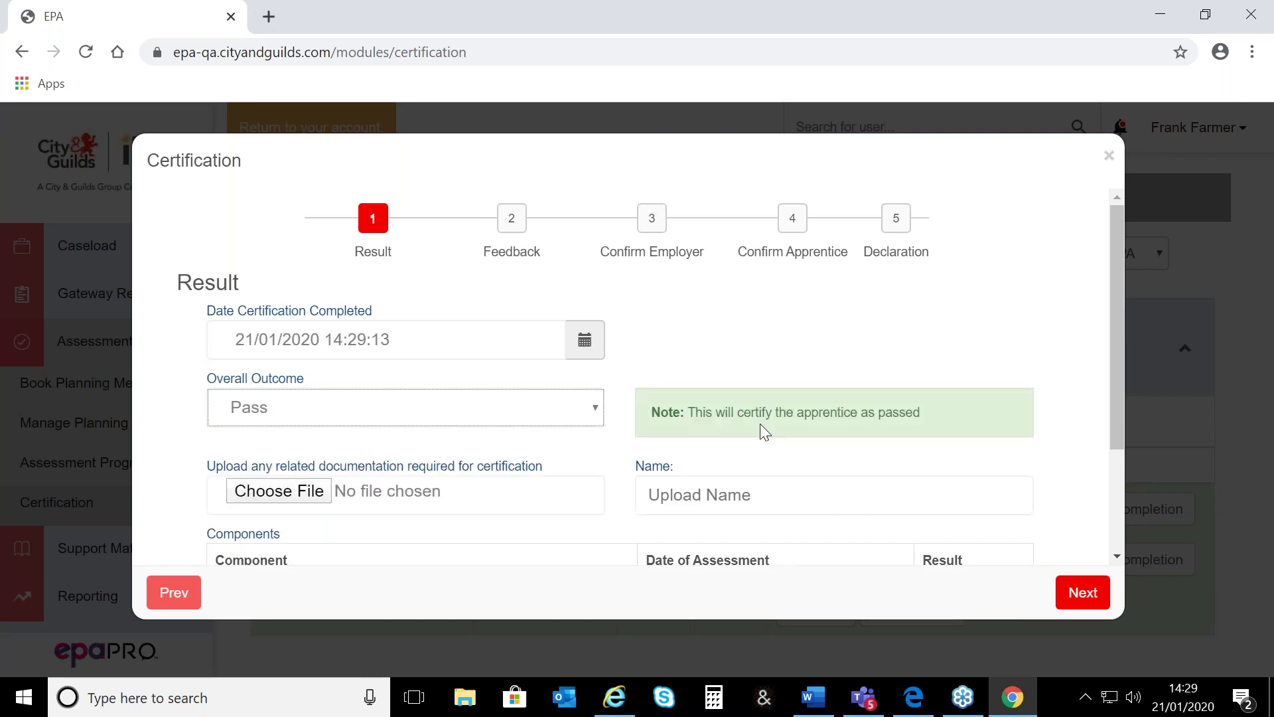
pyautogui.scroll(-2, 901, 419)
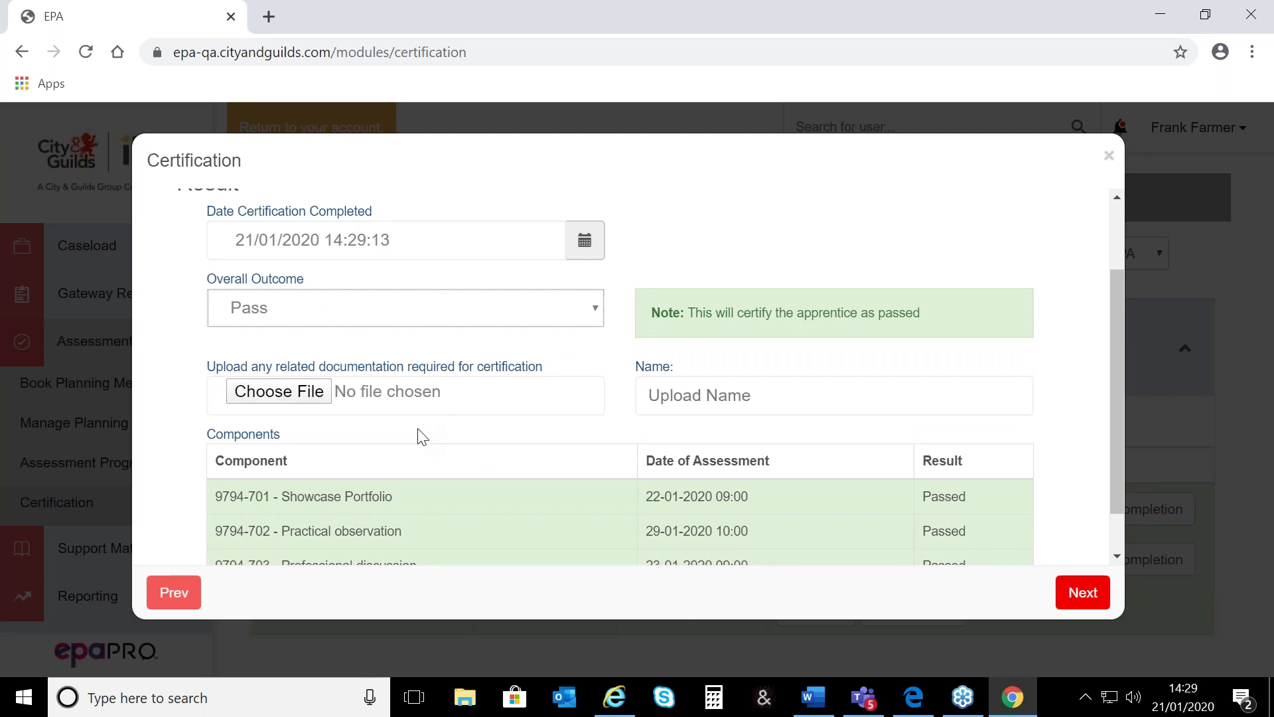
pyautogui.scroll(-1, 420, 436)
pyautogui.click(1083, 600)
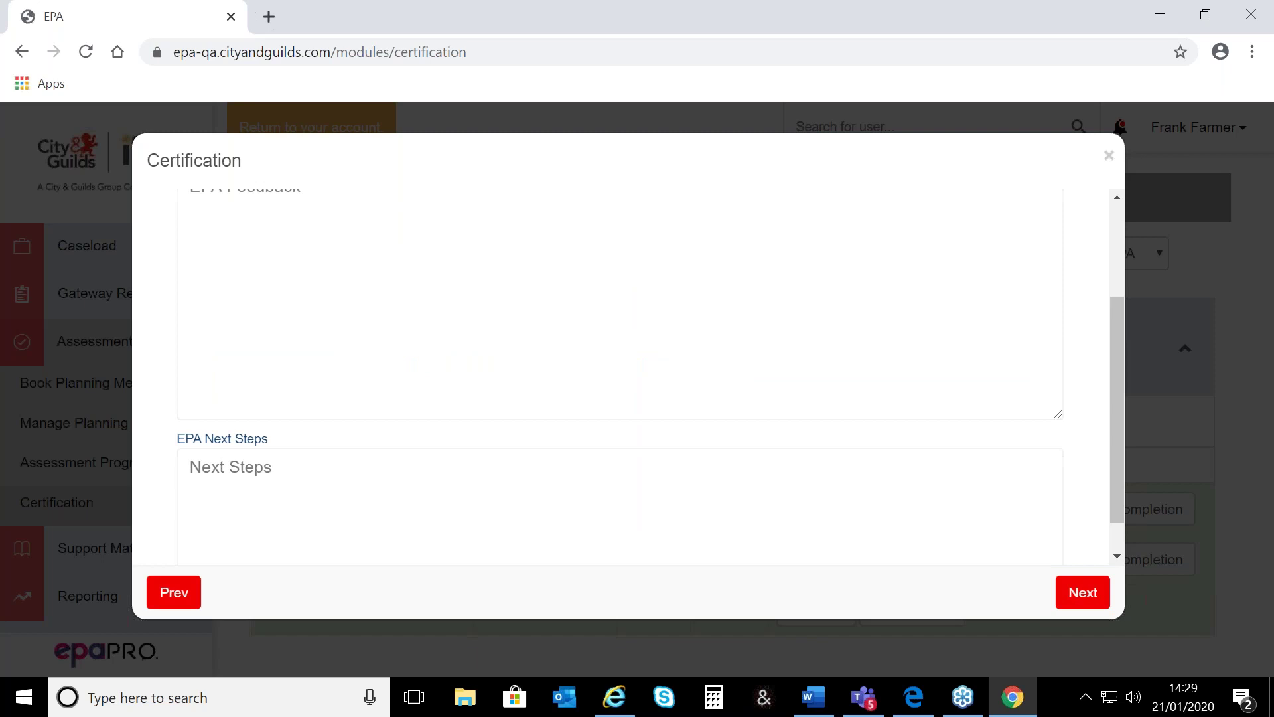
pyautogui.scroll(3, 782, 548)
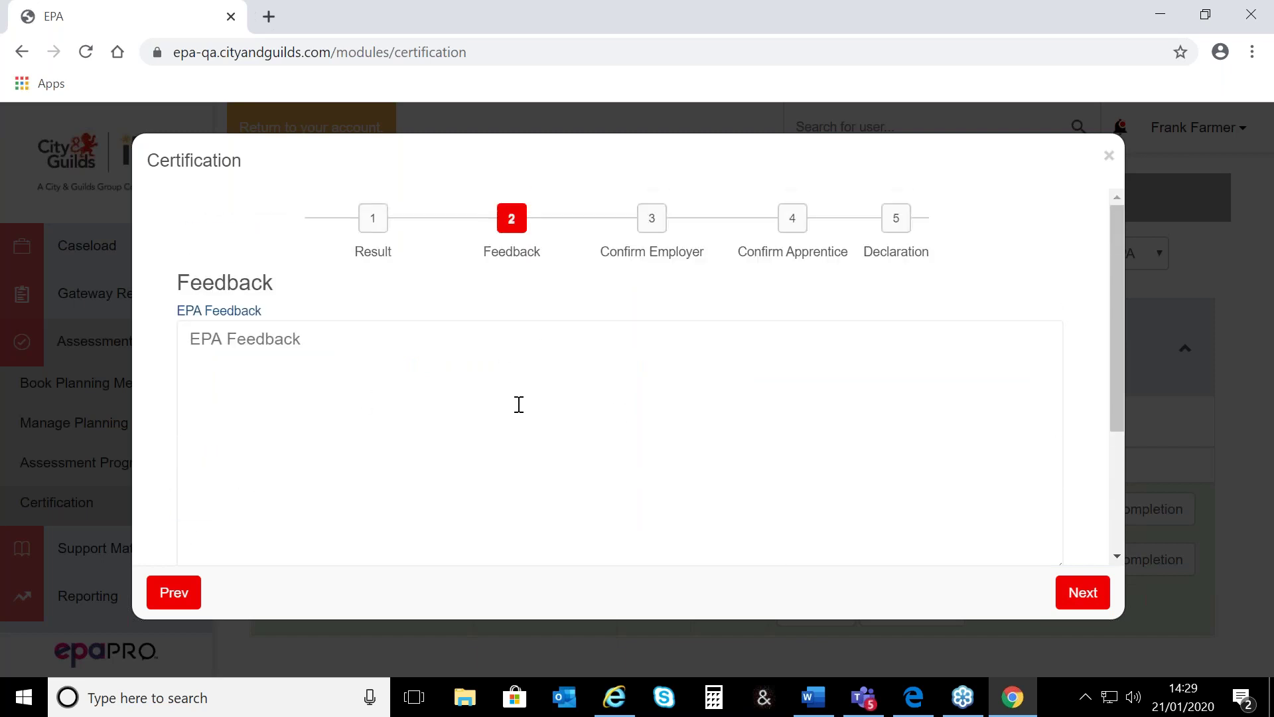
pyautogui.scroll(-5, 519, 404)
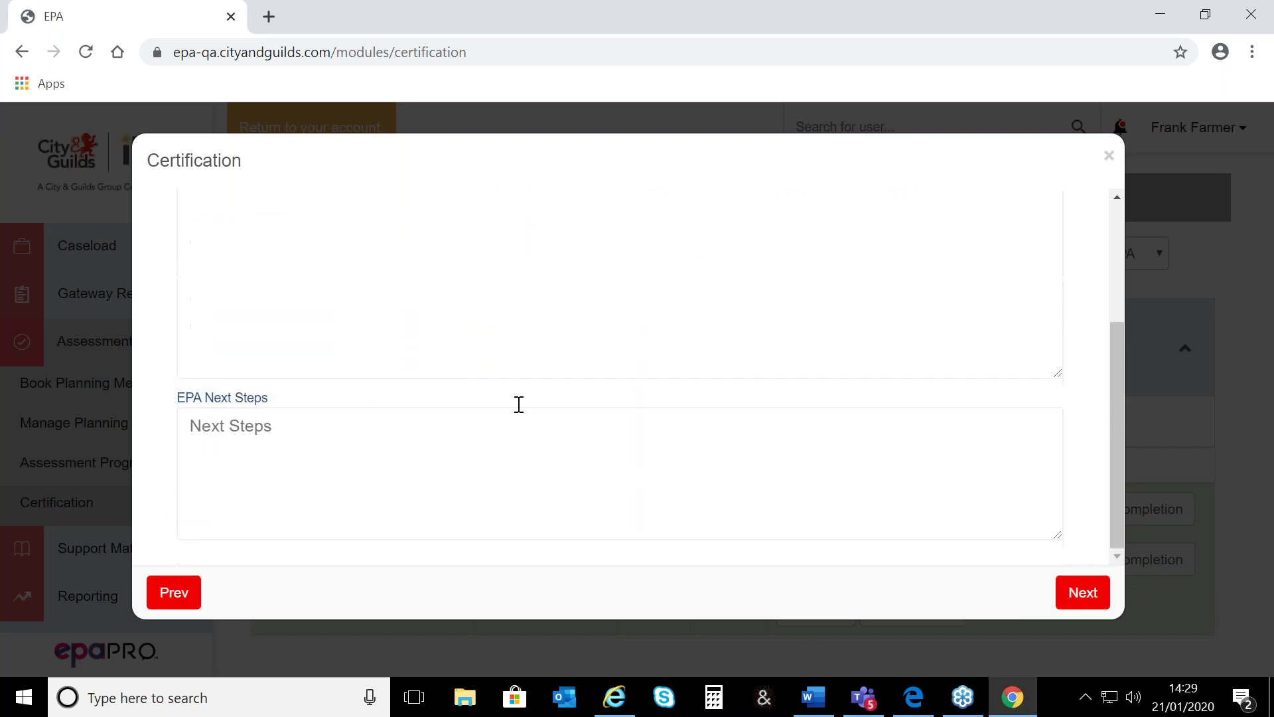
pyautogui.click(1093, 604)
pyautogui.scroll(1, 929, 515)
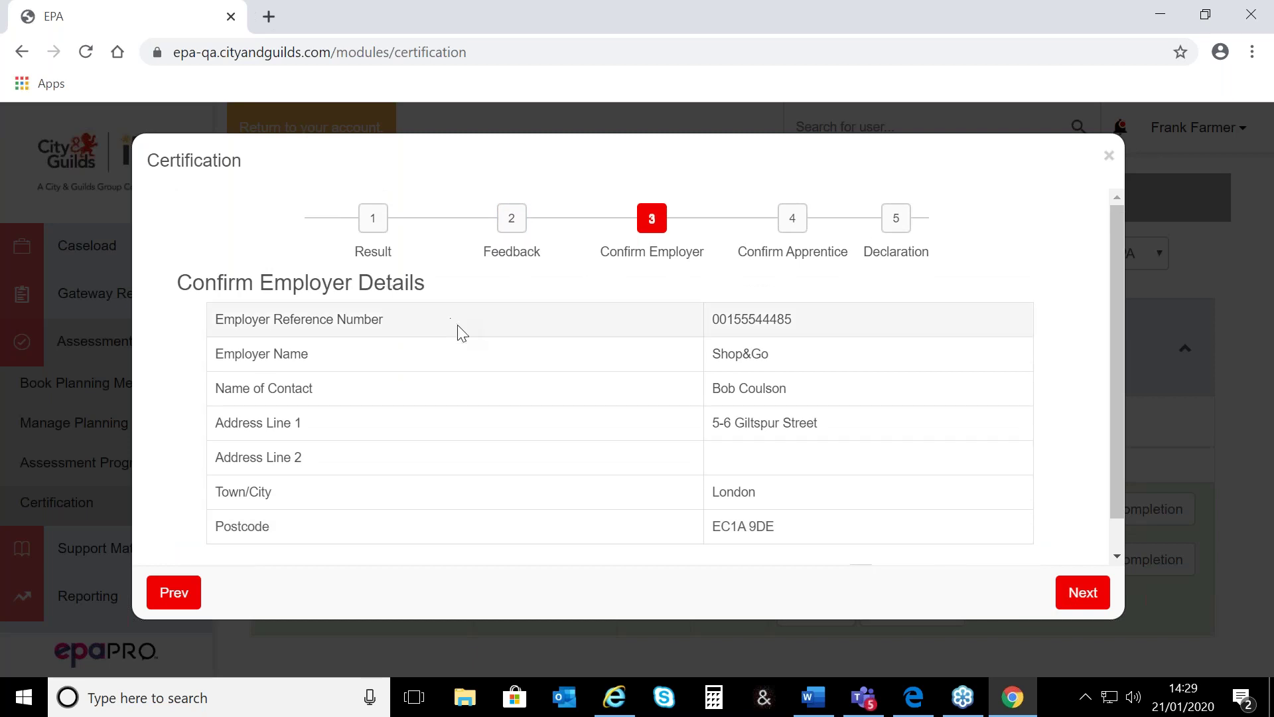
# - Tick Confirm Employer Details and Confirm Apprentice Details, advancing to the Declaration
pyautogui.scroll(-1, 469, 350)
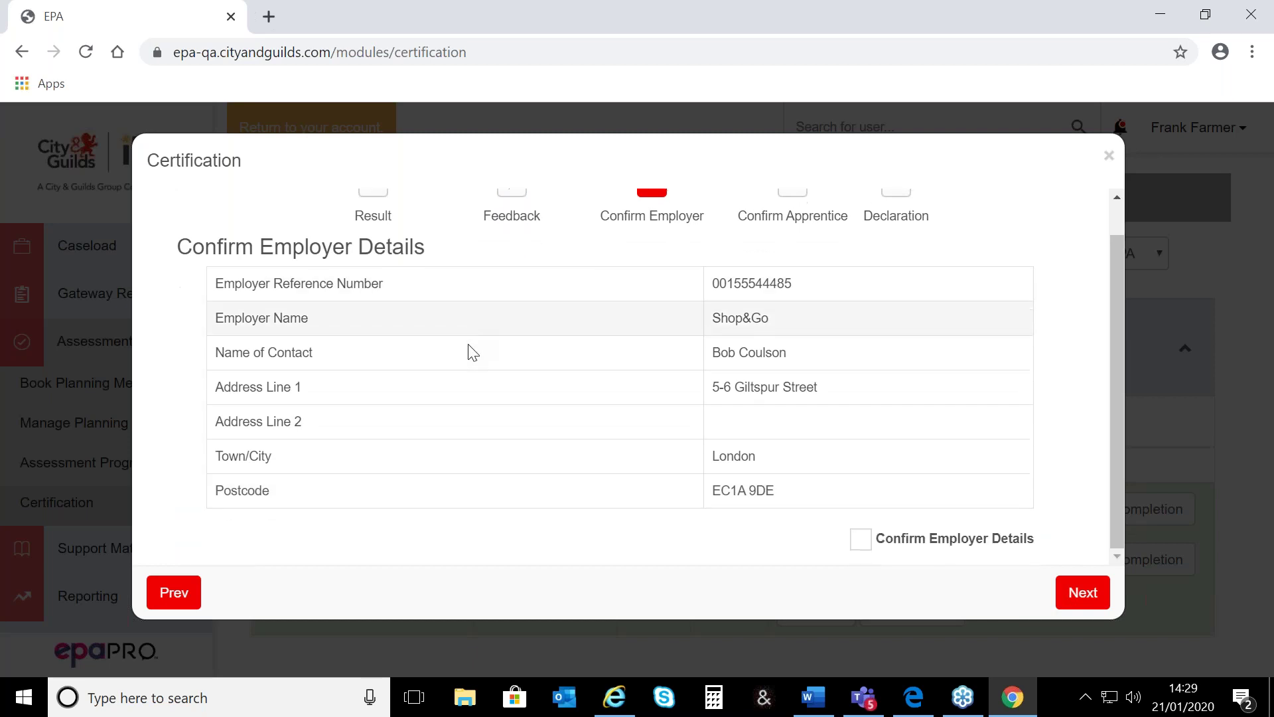
pyautogui.click(858, 542)
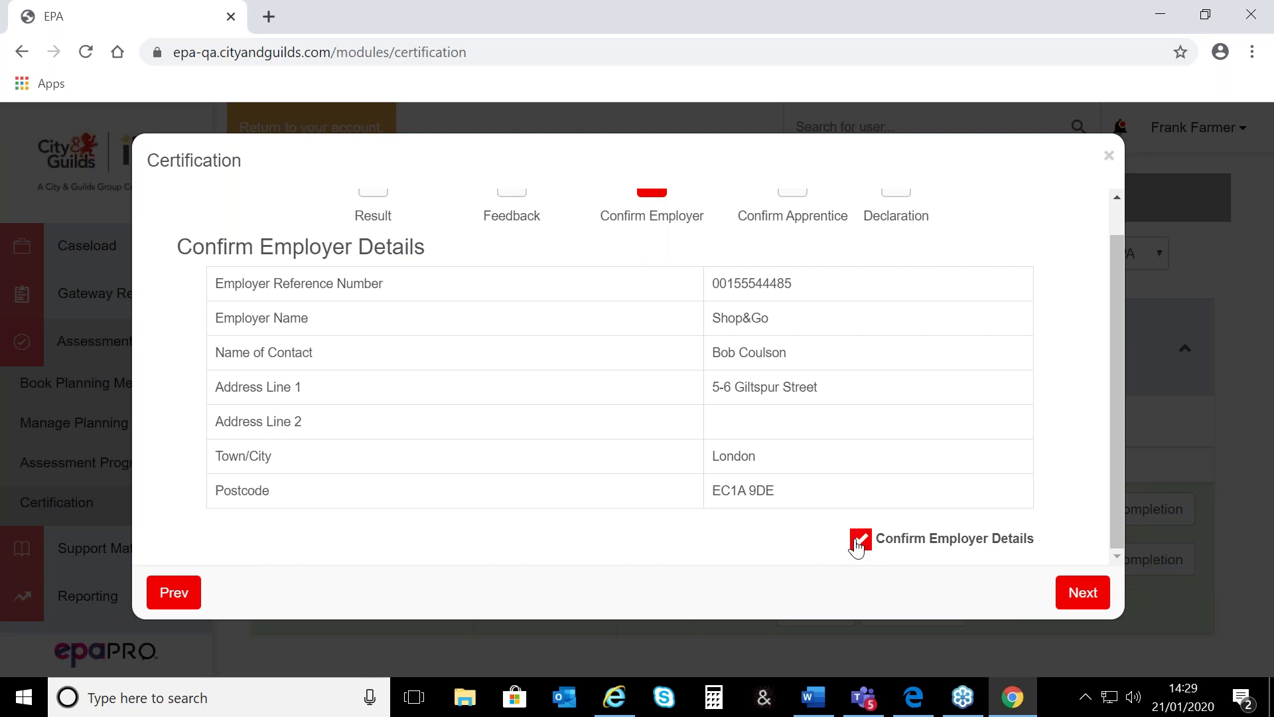
pyautogui.click(1068, 599)
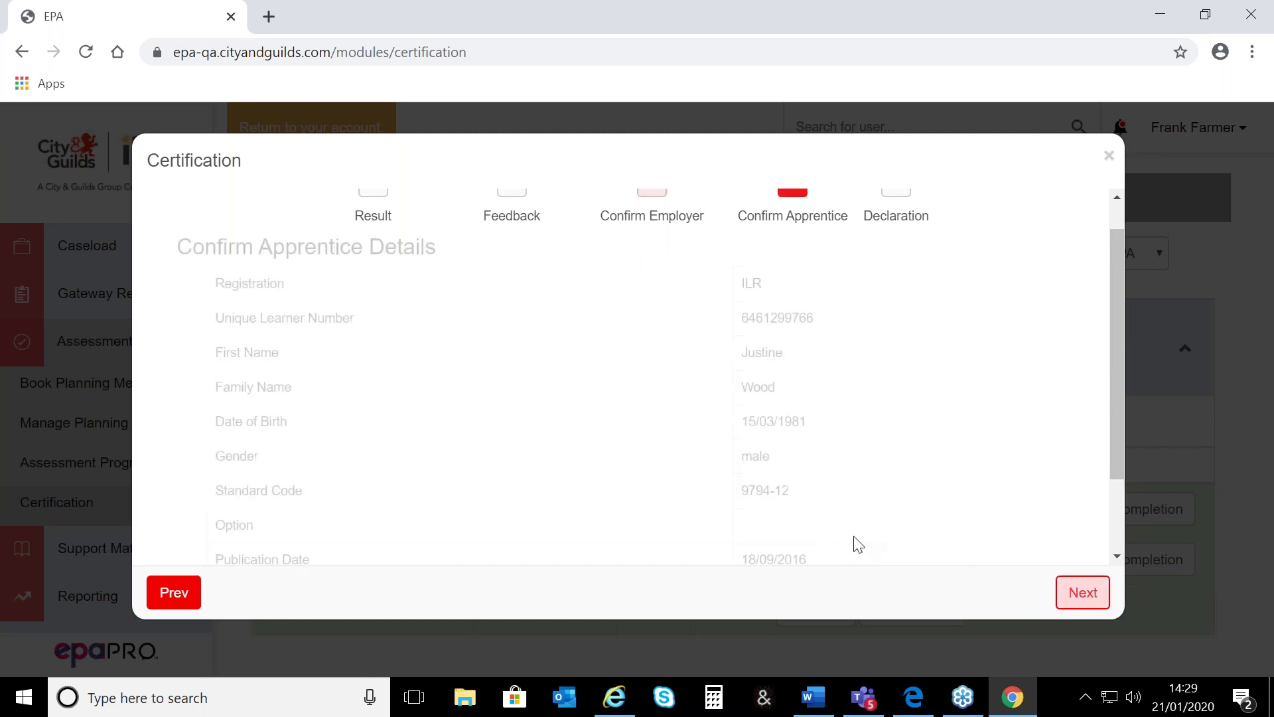
pyautogui.scroll(1, 763, 445)
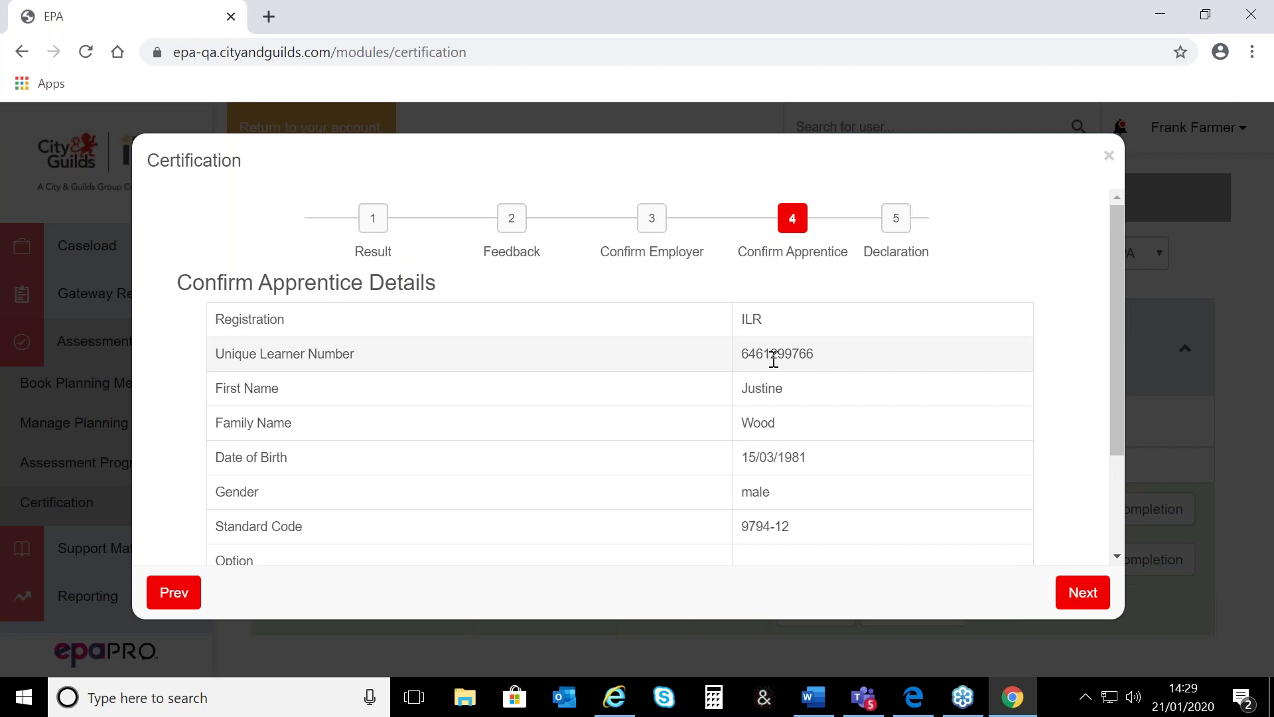
pyautogui.scroll(-4, 770, 358)
pyautogui.click(853, 540)
pyautogui.click(1076, 593)
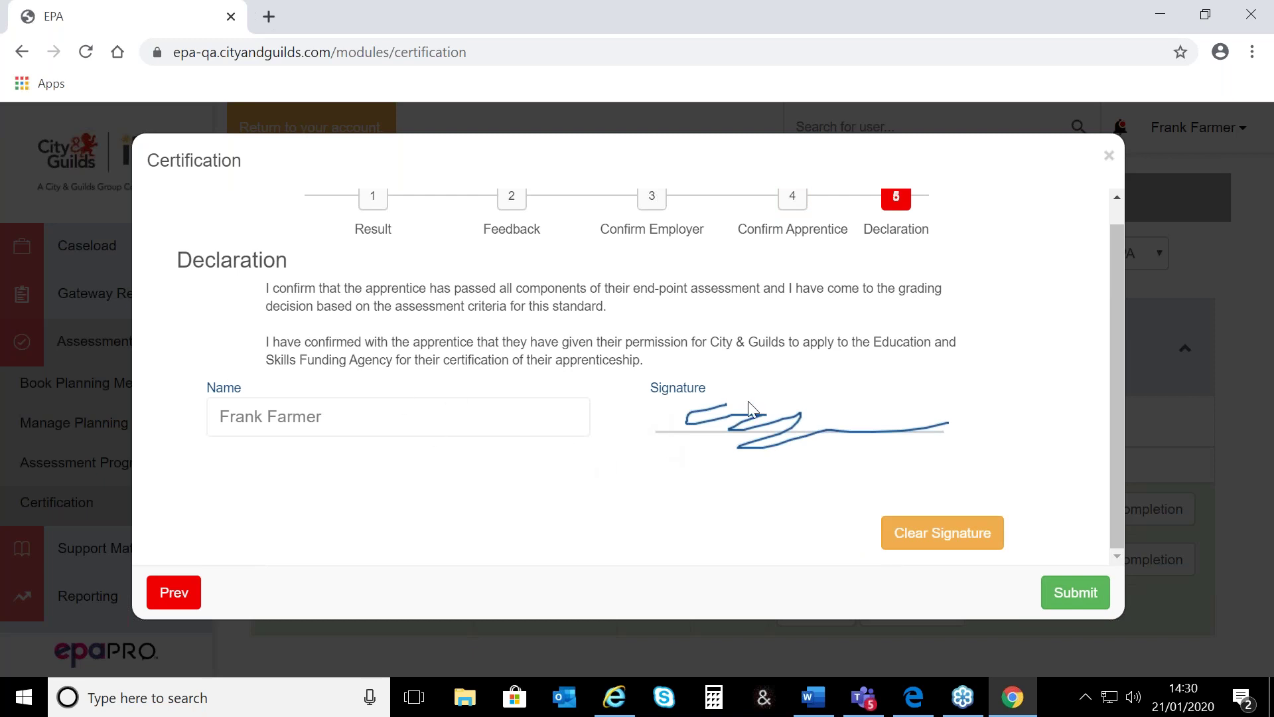
# - Submit the Pass certification, then go back to the administrator's dashboard
pyautogui.click(1088, 595)
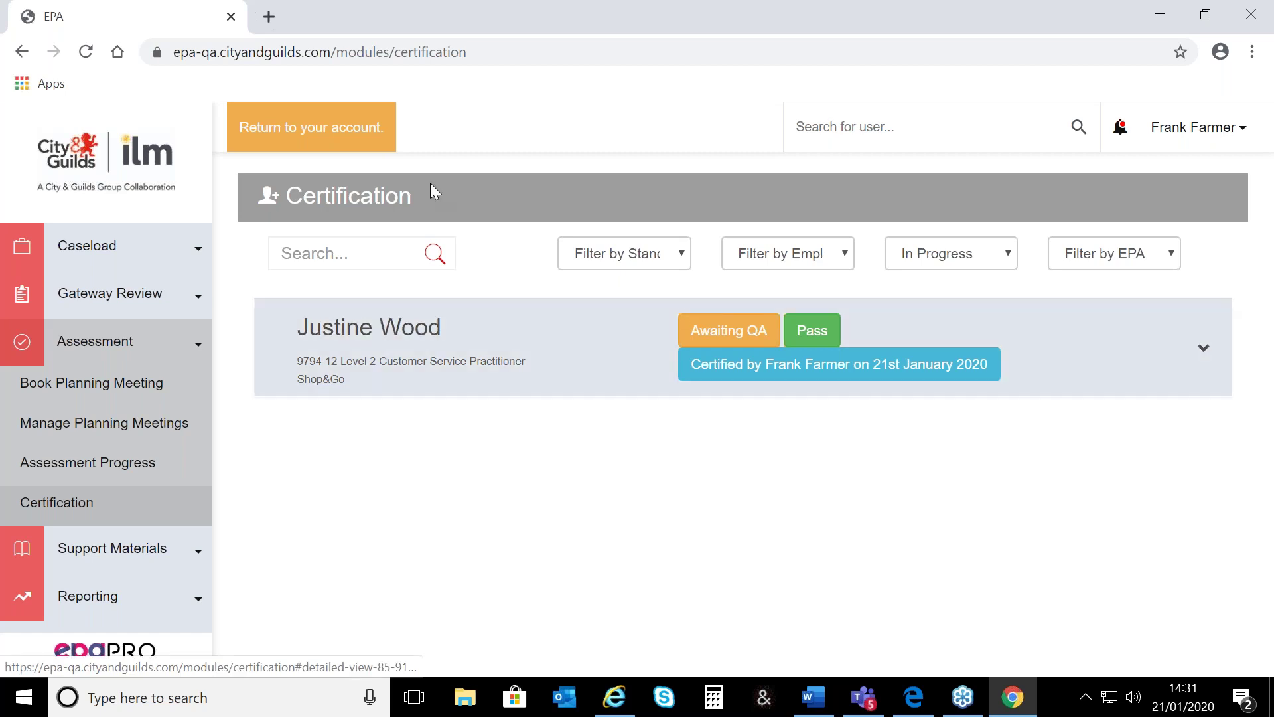
pyautogui.click(105, 182)
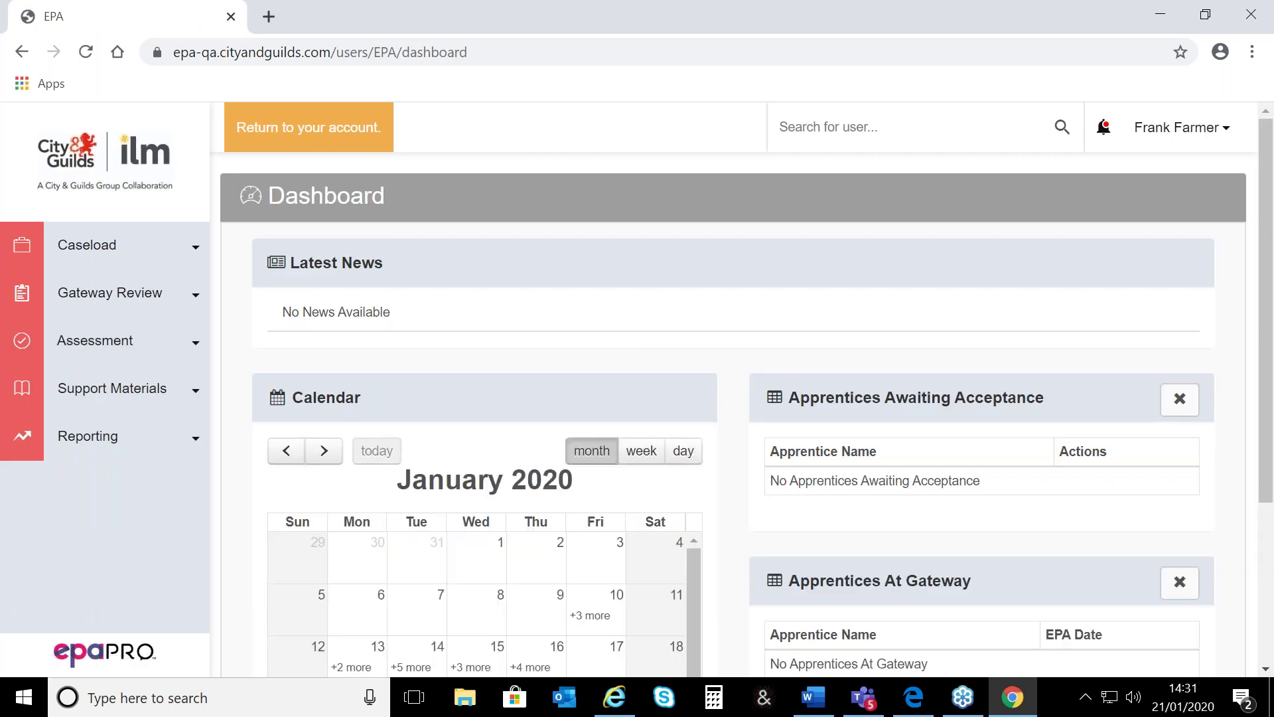
pyautogui.click(307, 154)
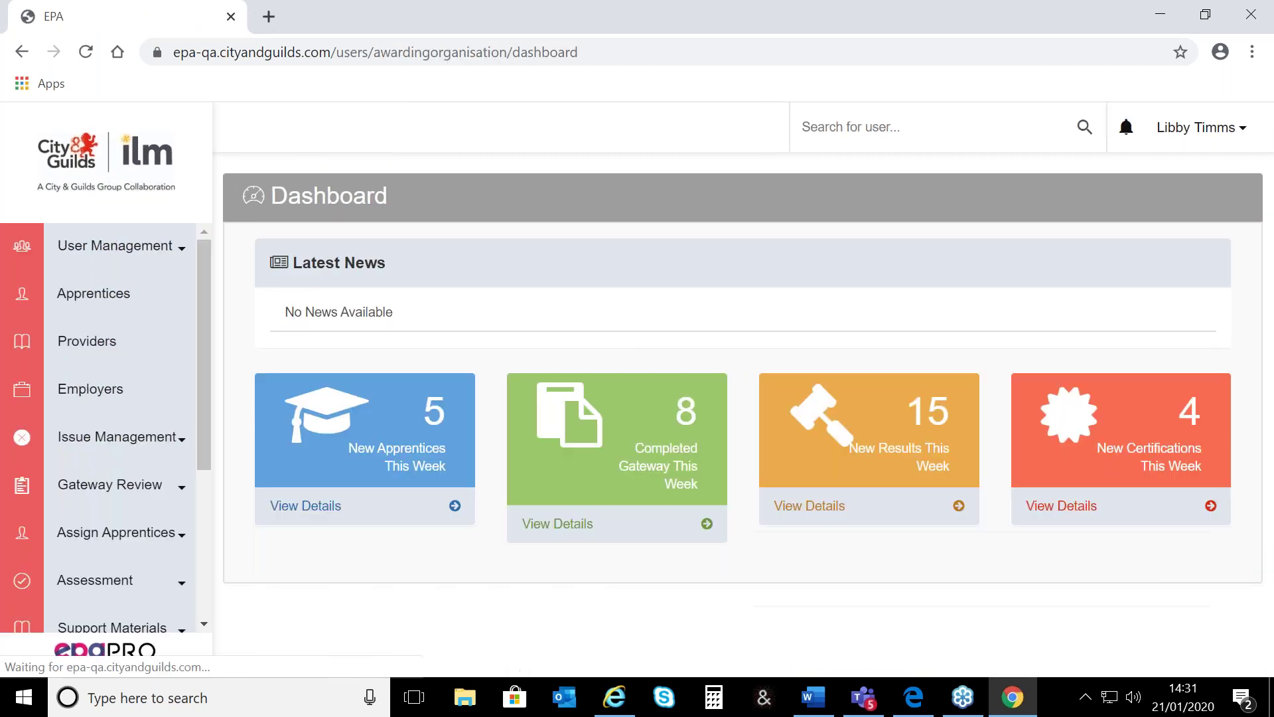